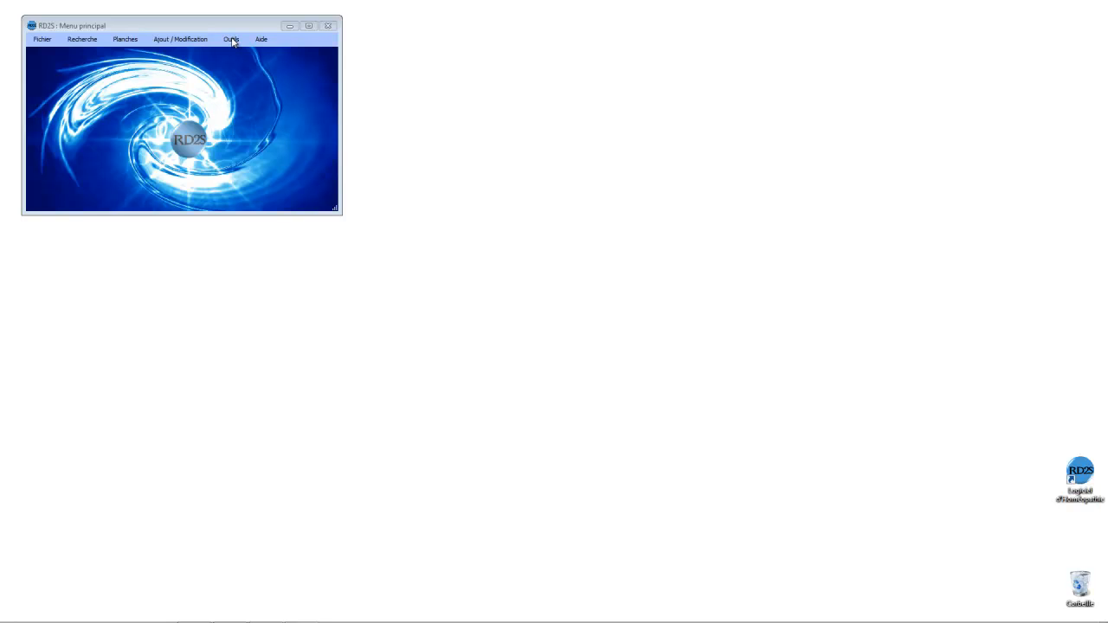
Step: Open the hardware configuration and launch the control of the audio devices
{"action": "left_click", "coordinate": [231, 40]}
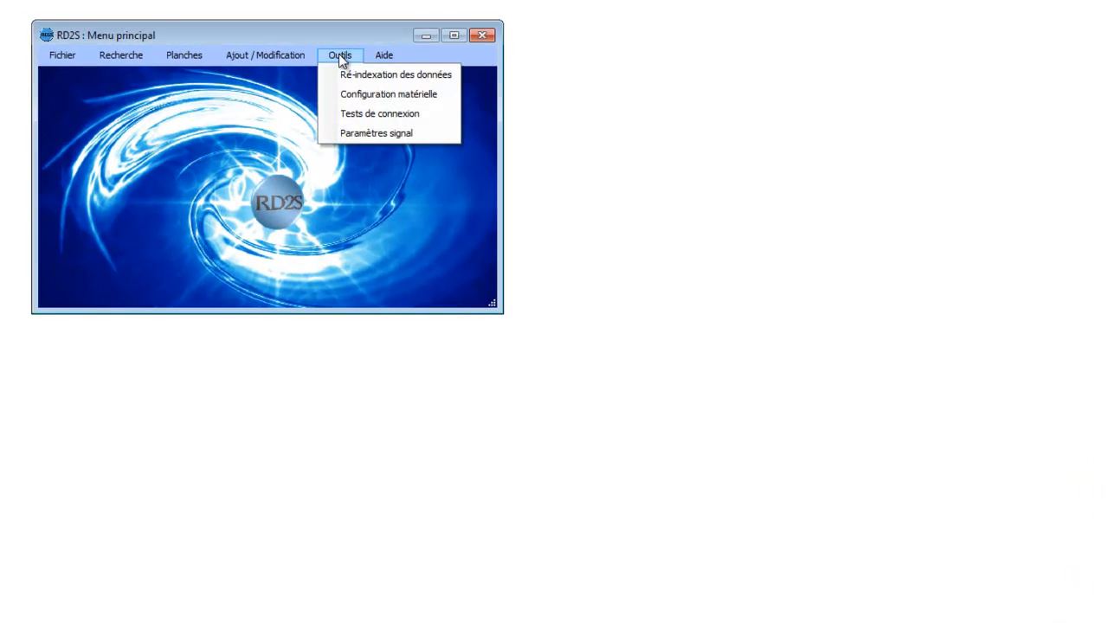
{"action": "left_click", "coordinate": [361, 99]}
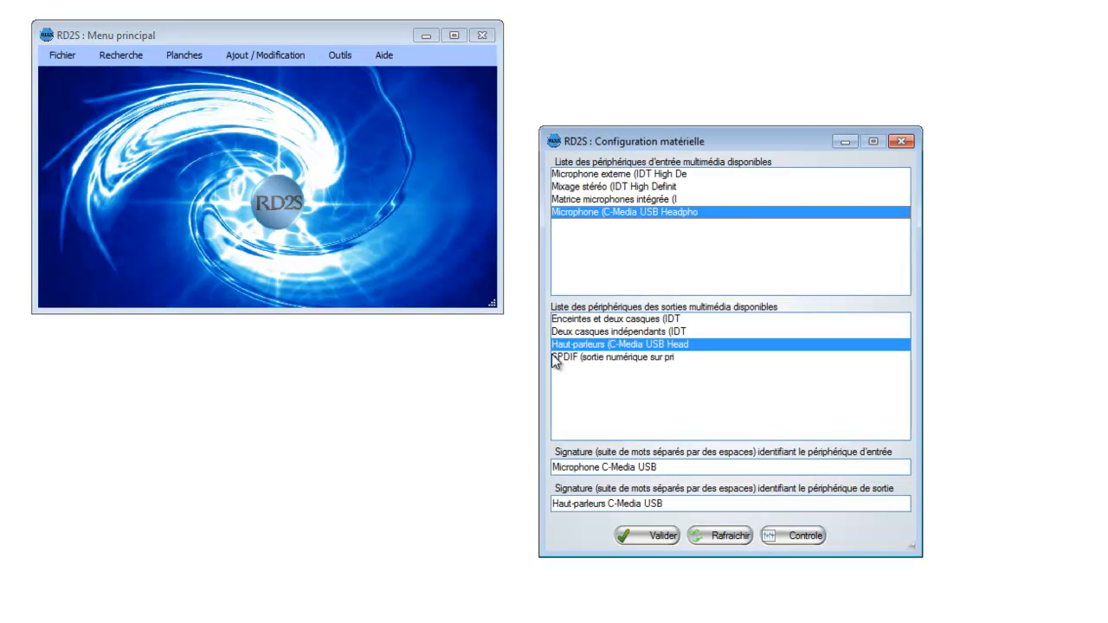
{"action": "left_click", "coordinate": [802, 536]}
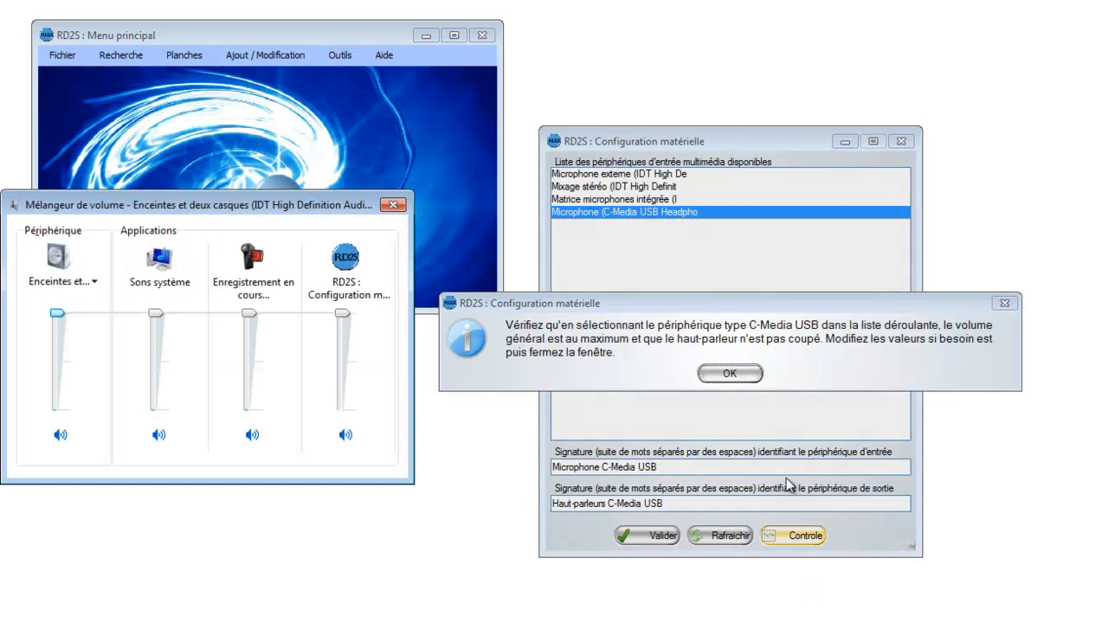
Step: Check the volume and mute state of "Haut-parleurs (C-Media USB Headphone Set)" in the volume mixer, and dismiss the mixer and its notice
{"action": "left_click_drag", "start_coordinate": [203, 211], "coordinate": [228, 225]}
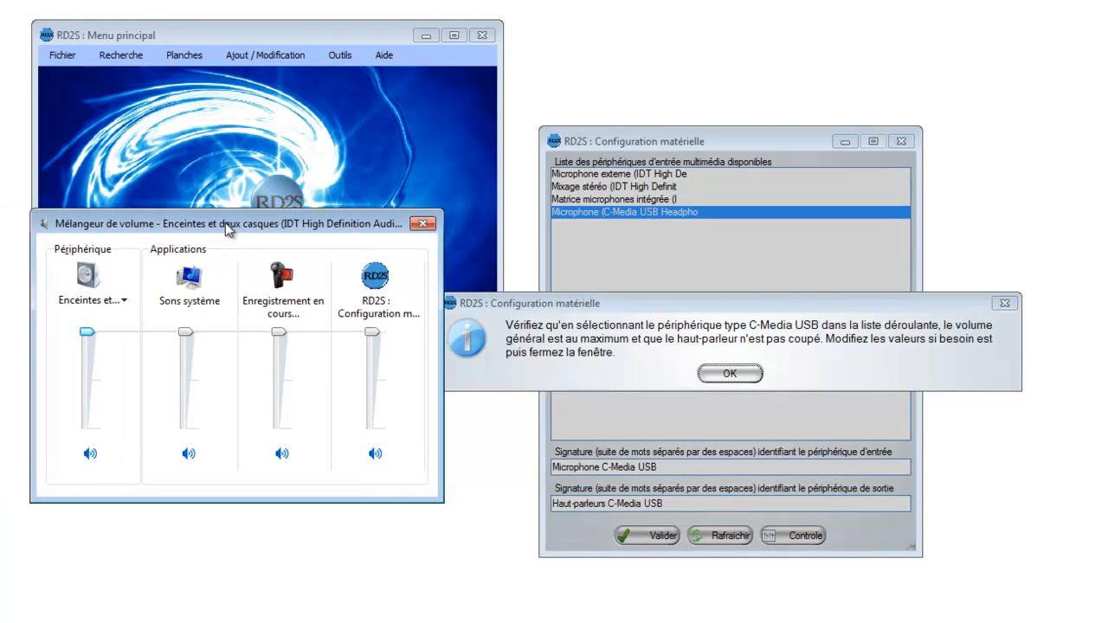
{"action": "left_click", "coordinate": [121, 301]}
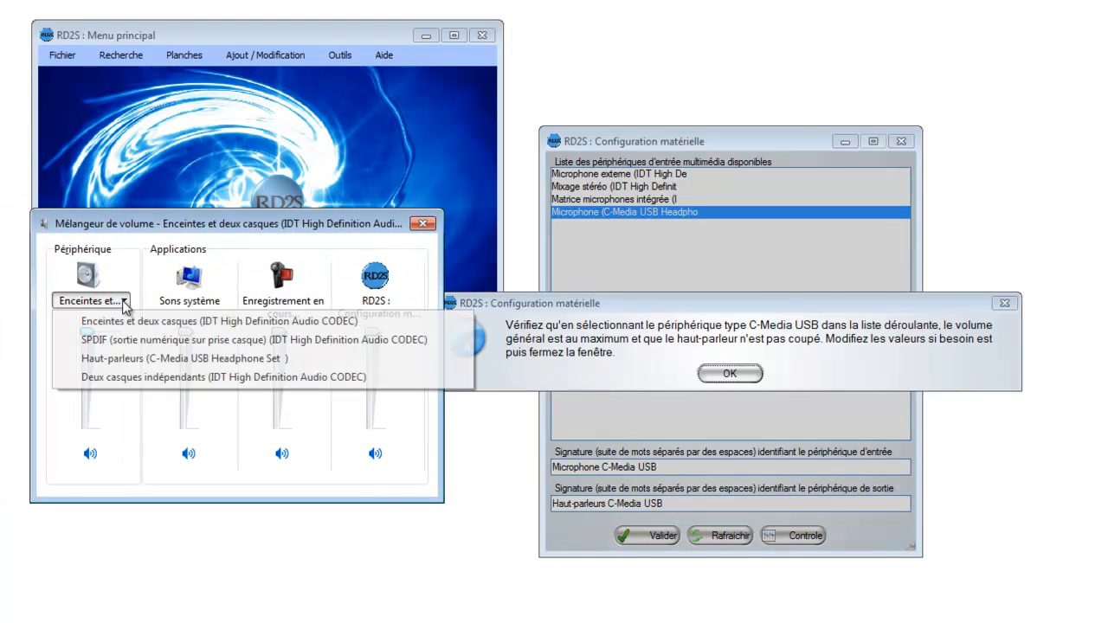
{"action": "left_click", "coordinate": [134, 358]}
{"action": "mouse_move", "coordinate": [90, 332]}
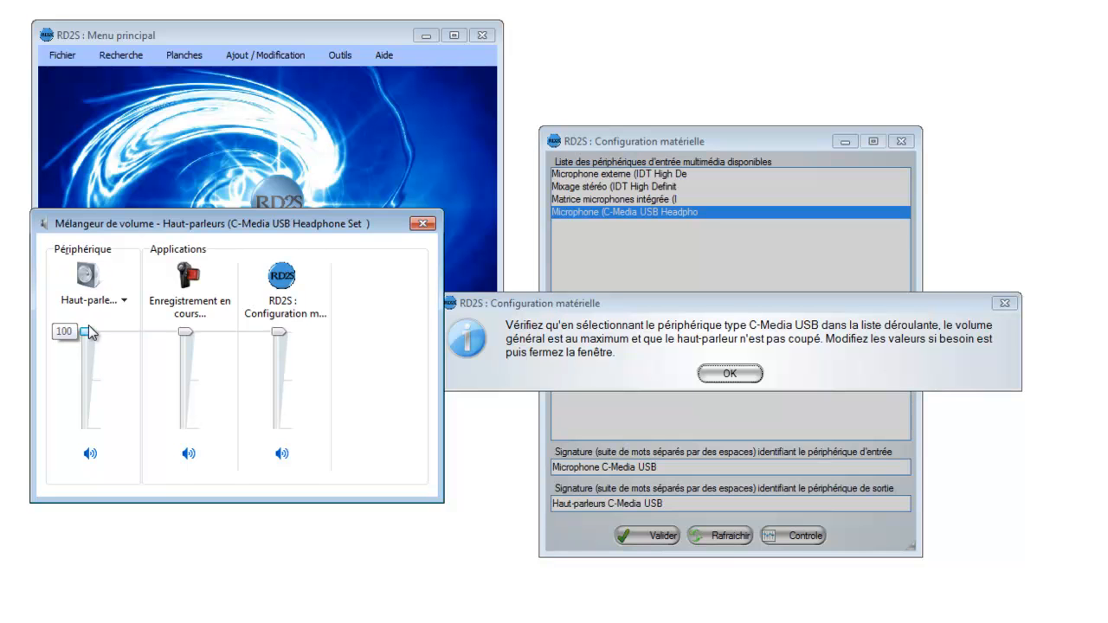
{"action": "left_click", "coordinate": [91, 454]}
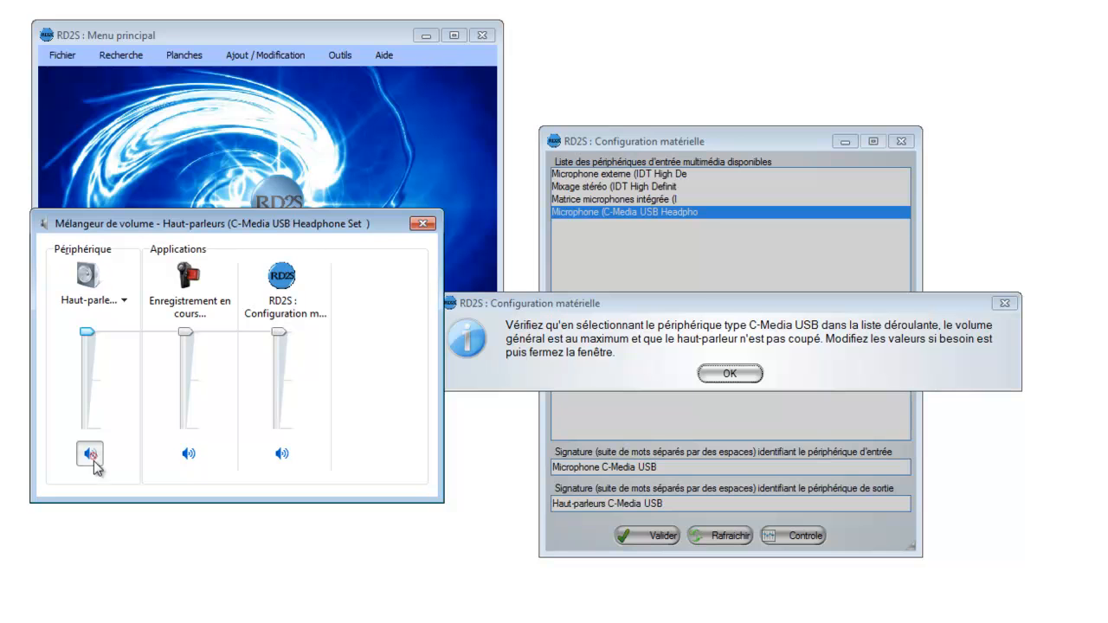
{"action": "left_click", "coordinate": [422, 224]}
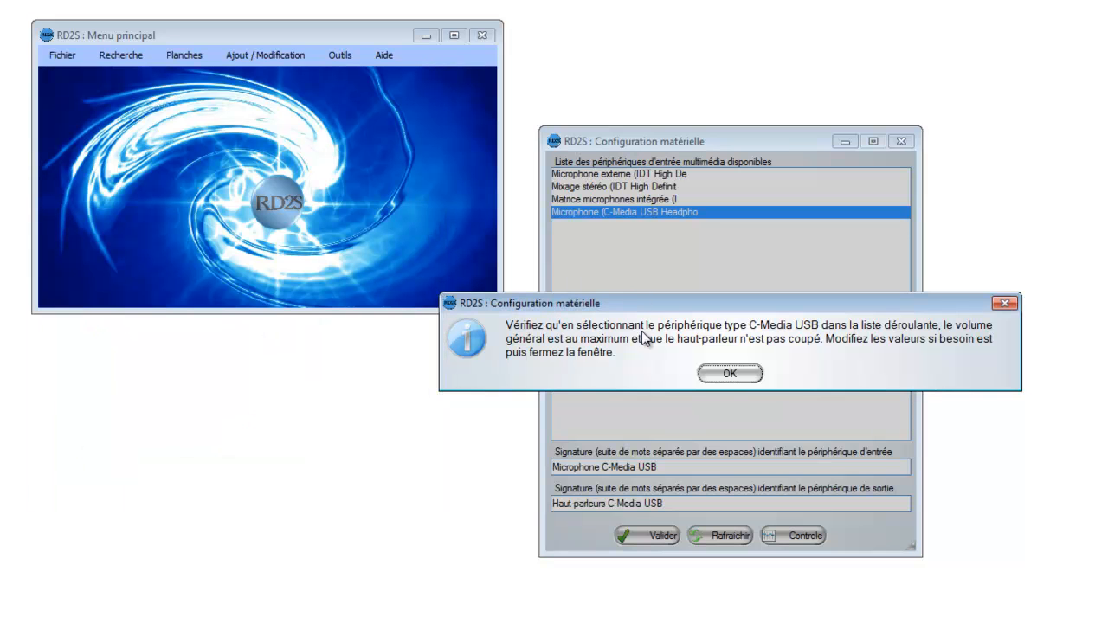
{"action": "left_click", "coordinate": [728, 371]}
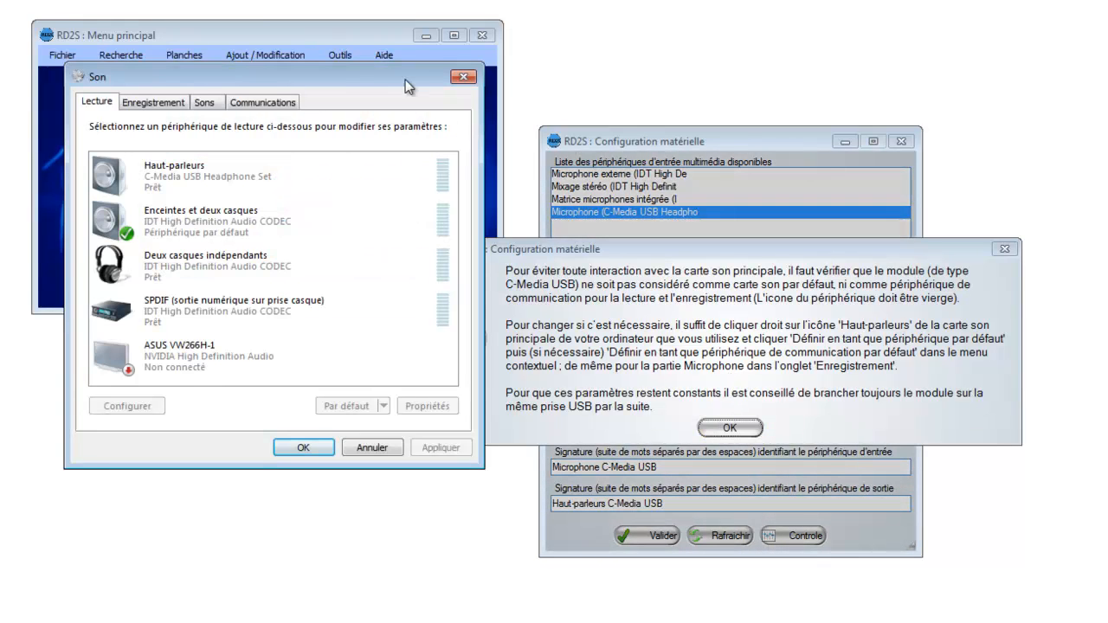
Step: Make the C-Media USB speakers the default playback device, and restore "Enceintes et deux casques" as the default
{"action": "left_click_drag", "start_coordinate": [263, 74], "coordinate": [237, 99]}
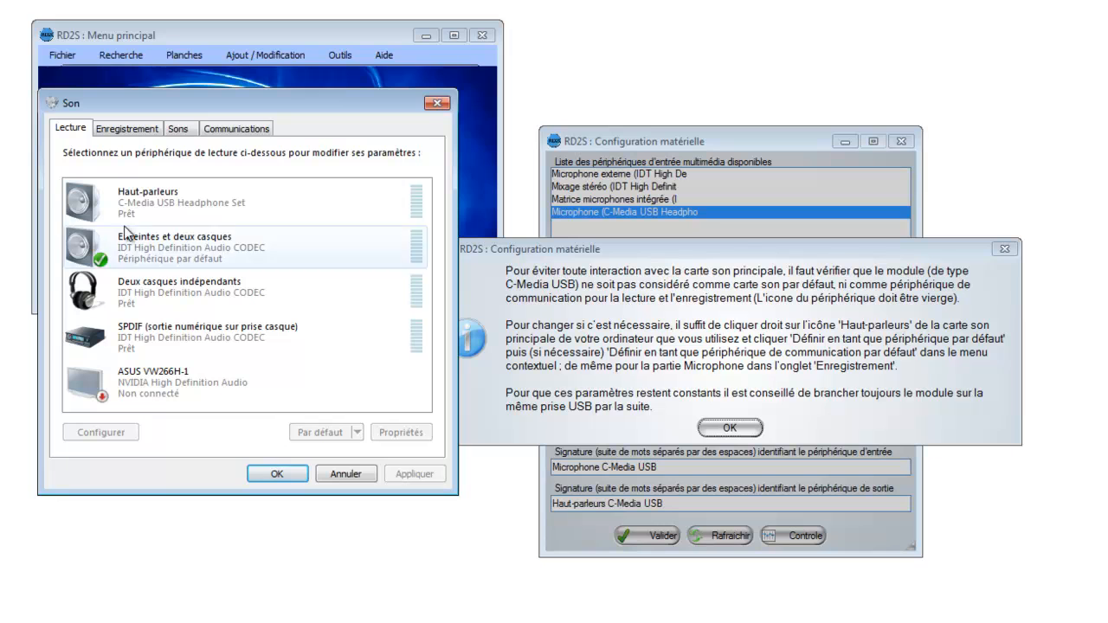
{"action": "right_click", "coordinate": [159, 206]}
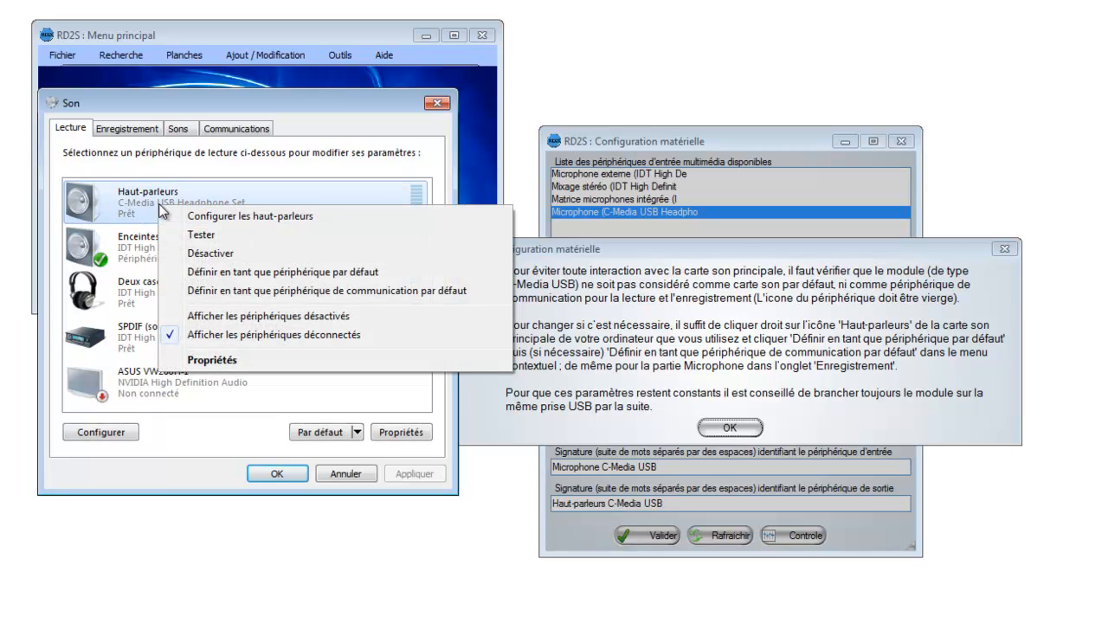
{"action": "left_click", "coordinate": [296, 275]}
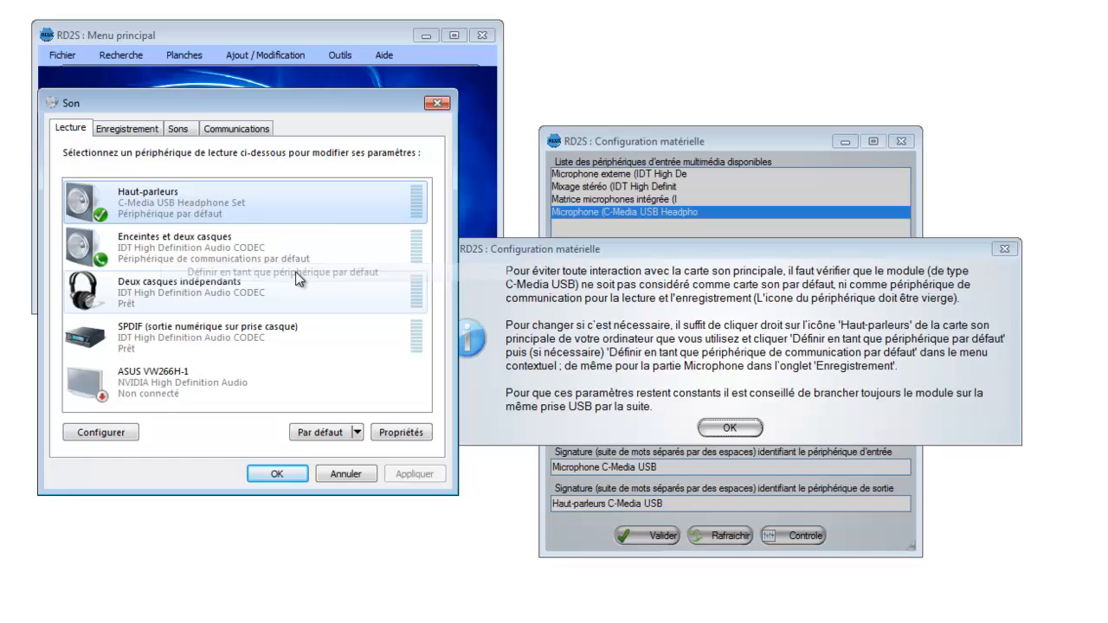
{"action": "right_click", "coordinate": [192, 257]}
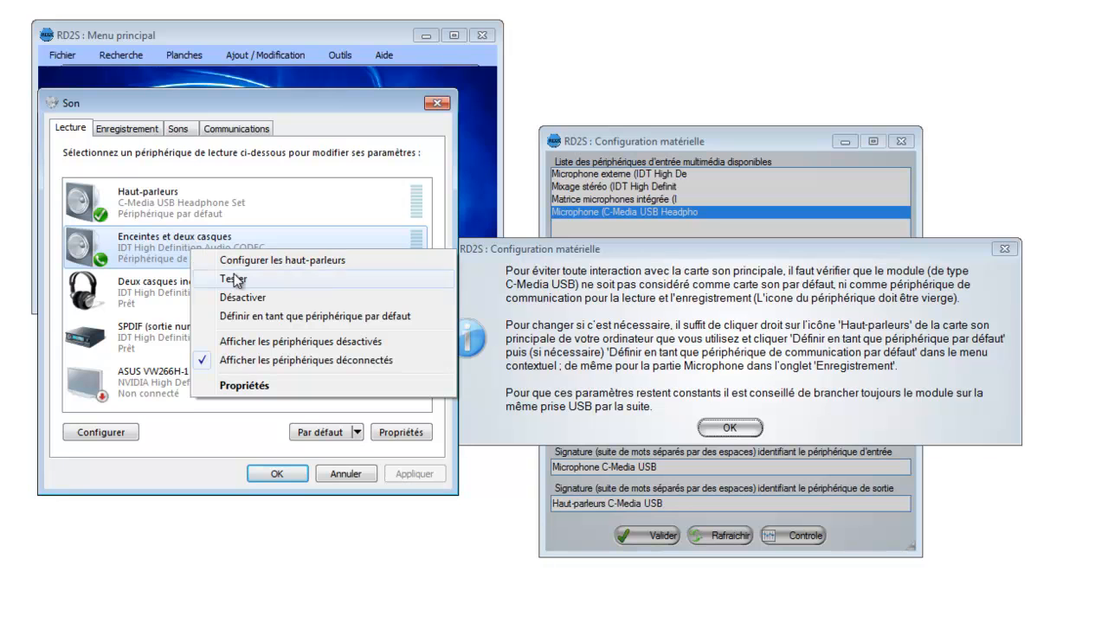
{"action": "left_click", "coordinate": [266, 317]}
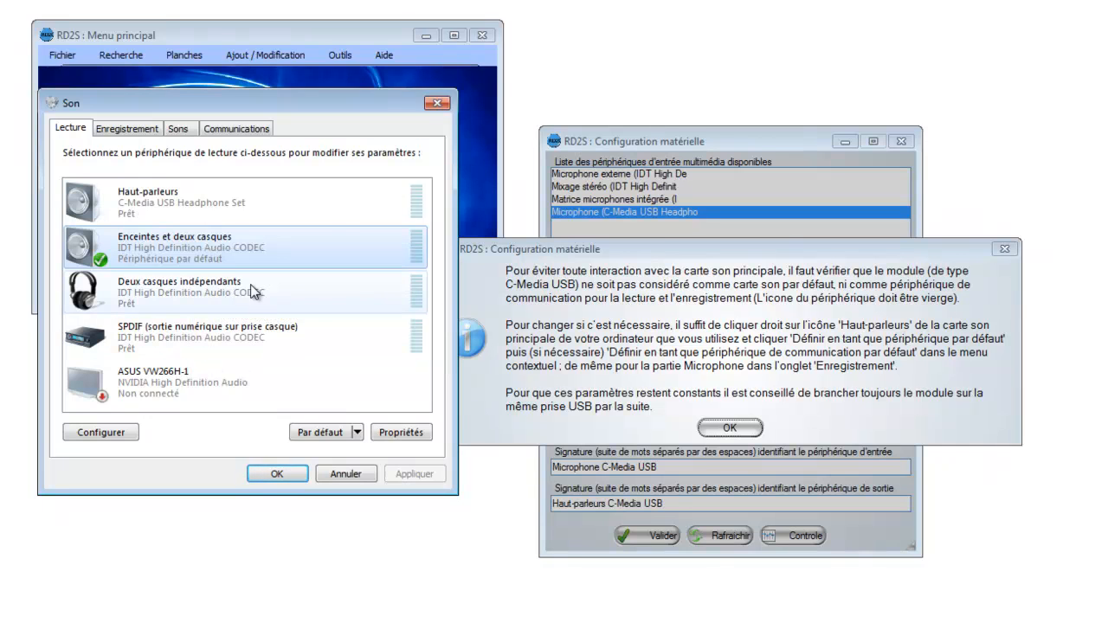
Step: Check which recording device is the default, and close the sound settings and the hardware configuration
{"action": "left_click", "coordinate": [144, 130]}
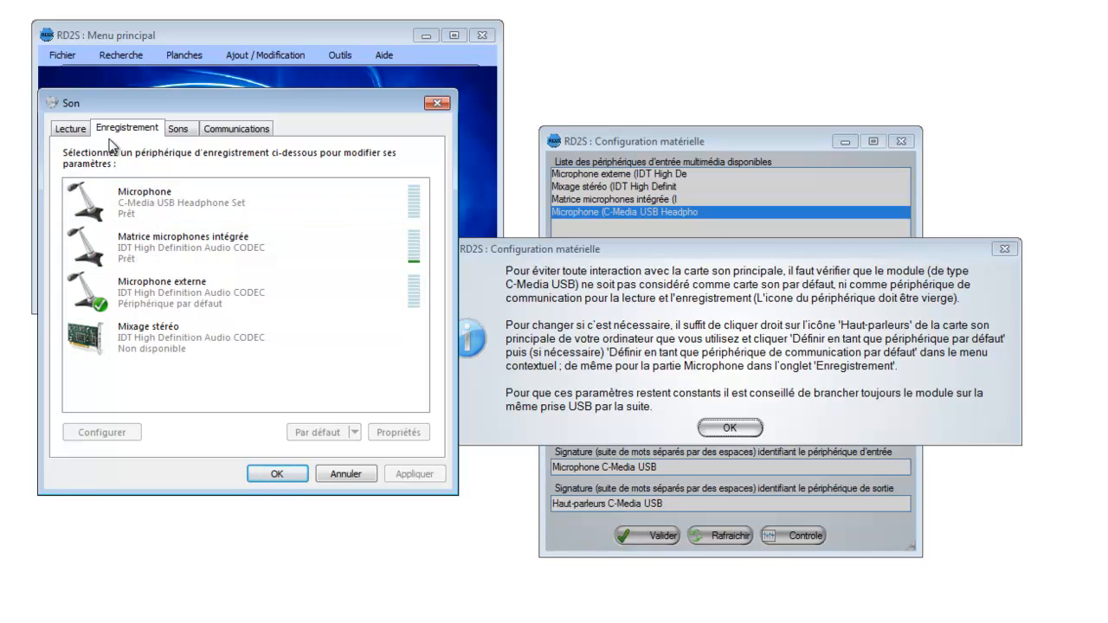
{"action": "left_click", "coordinate": [355, 472]}
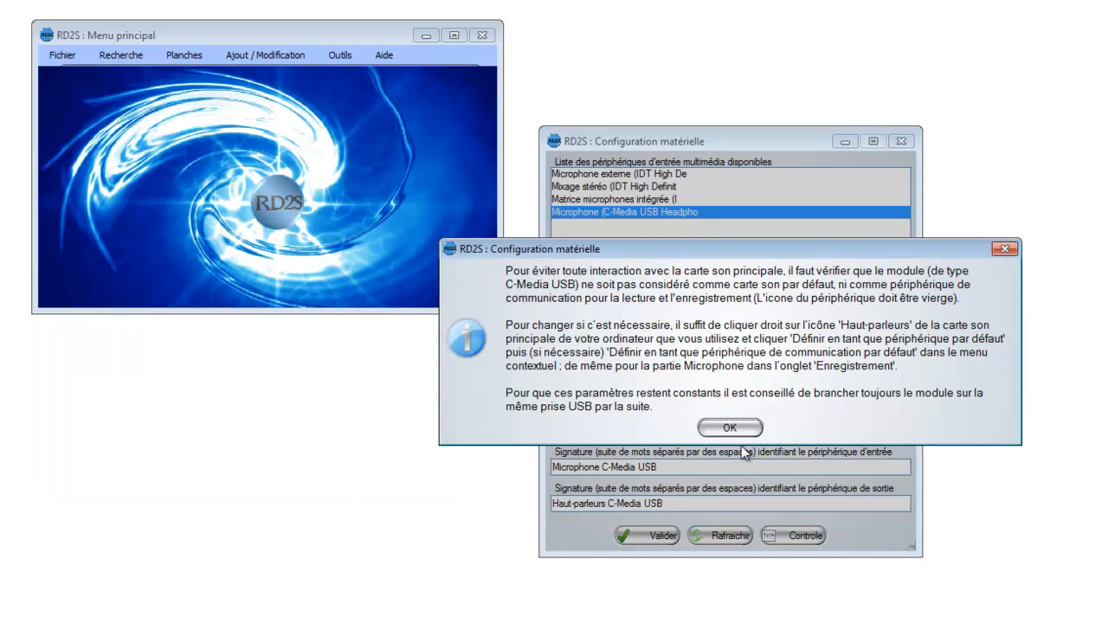
{"action": "left_click", "coordinate": [741, 429]}
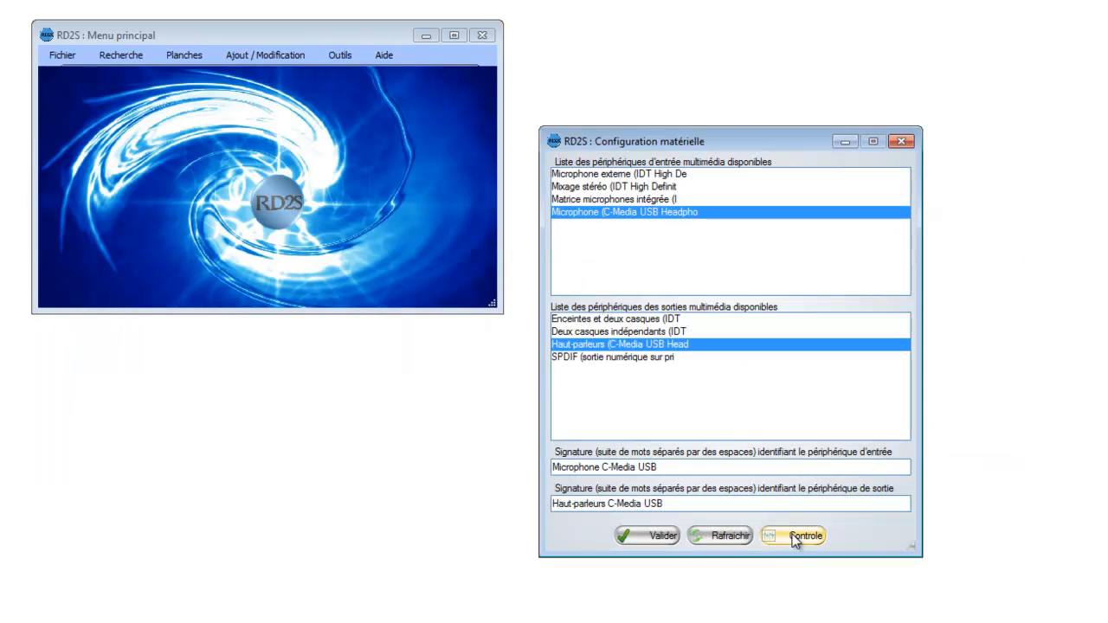
{"action": "left_click", "coordinate": [901, 142]}
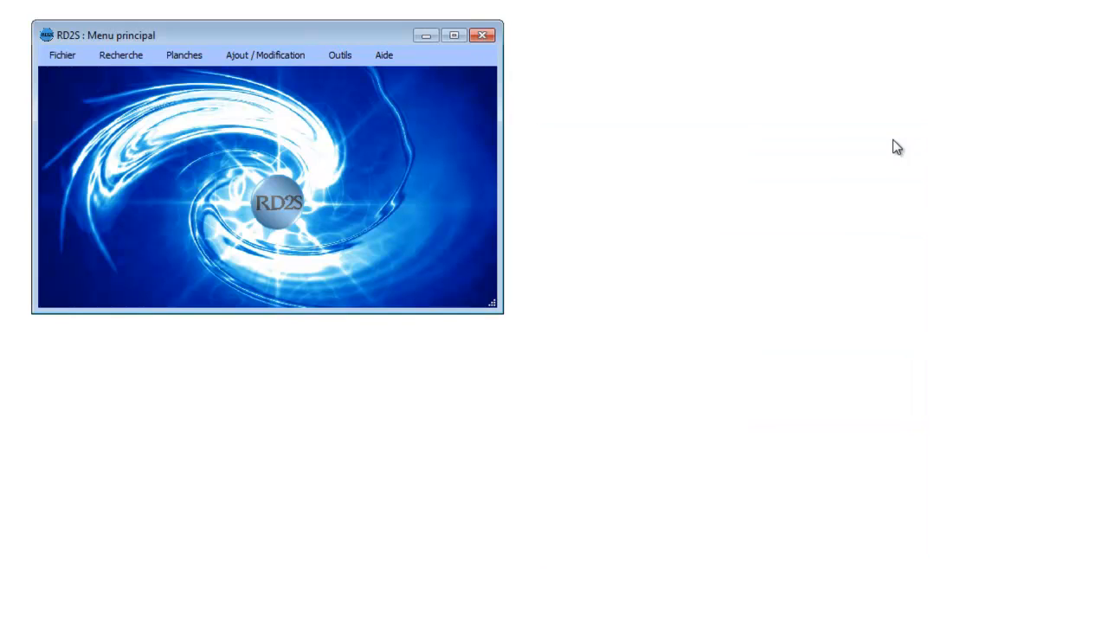
Step: Open the connection tests and run the module test
{"action": "left_click", "coordinate": [337, 56]}
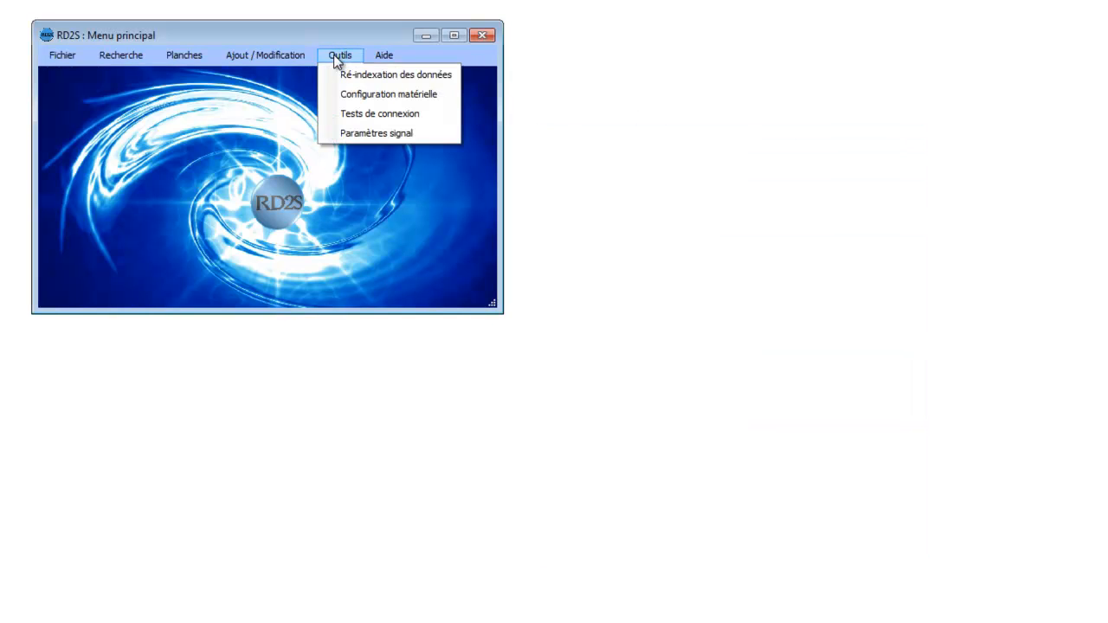
{"action": "left_click", "coordinate": [360, 114]}
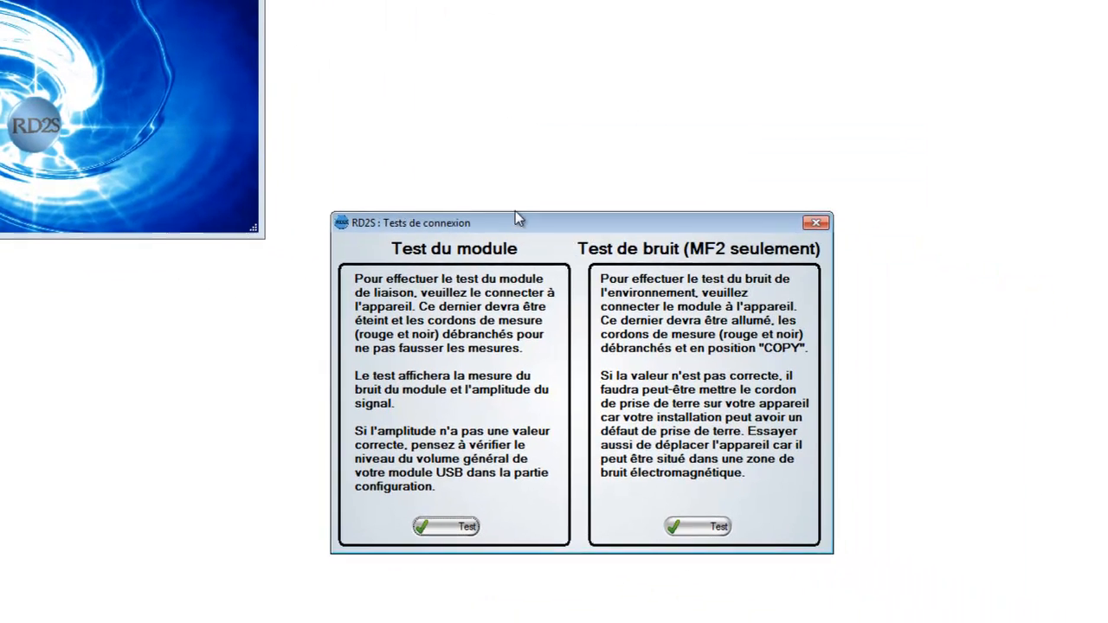
{"action": "left_click_drag", "start_coordinate": [515, 216], "coordinate": [493, 146]}
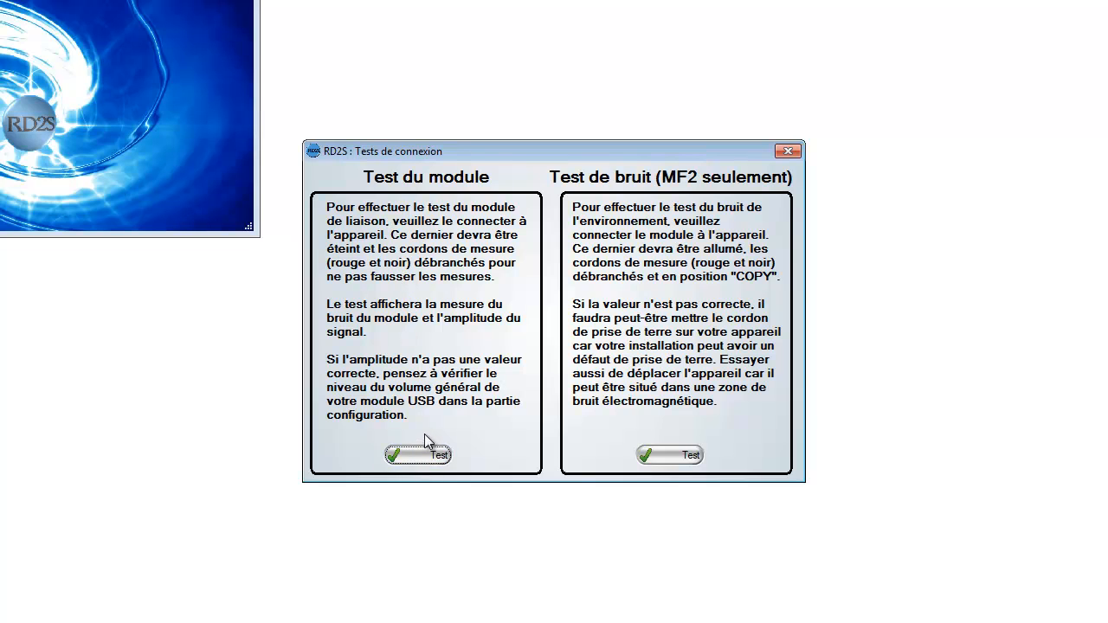
{"action": "left_click", "coordinate": [427, 457]}
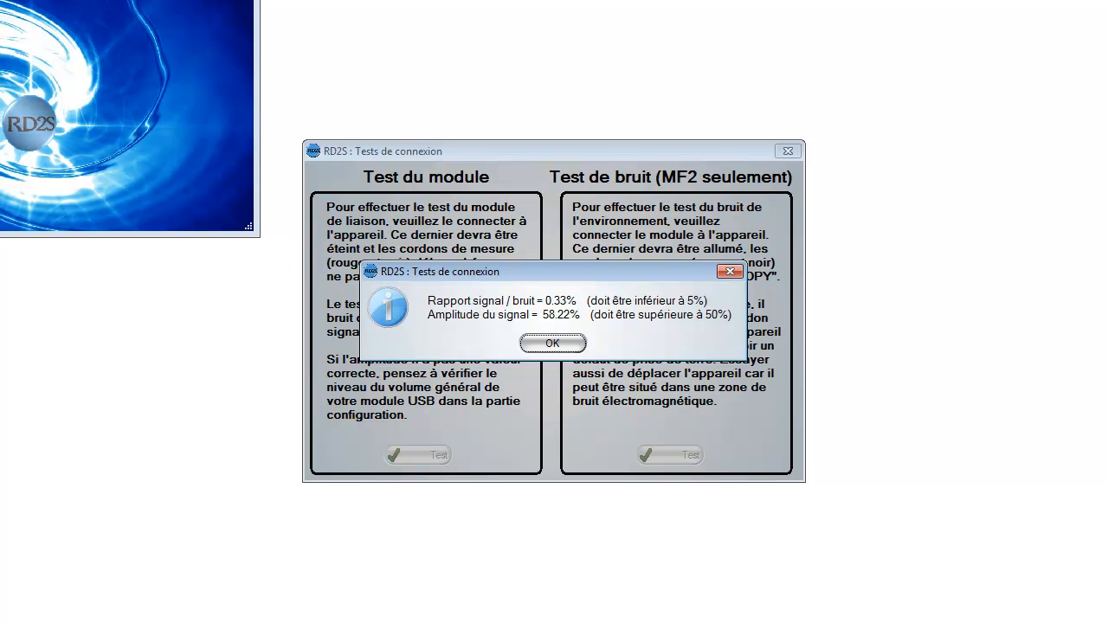
{"action": "left_click", "coordinate": [569, 345]}
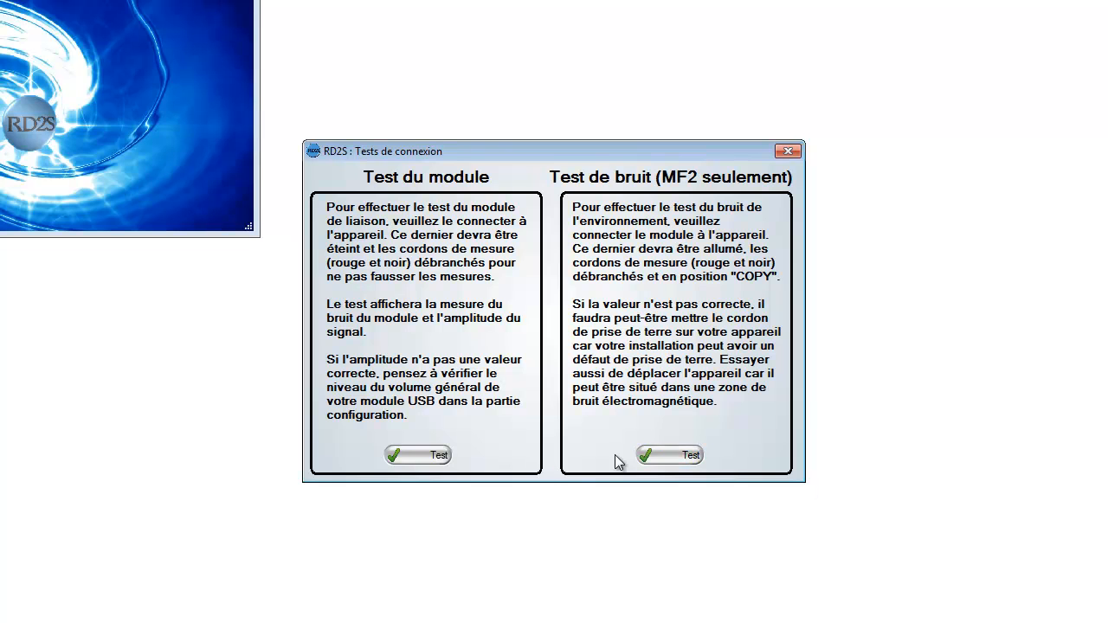
Step: Run the MF2 noise test twice and close the connection tests
{"action": "left_click", "coordinate": [659, 456]}
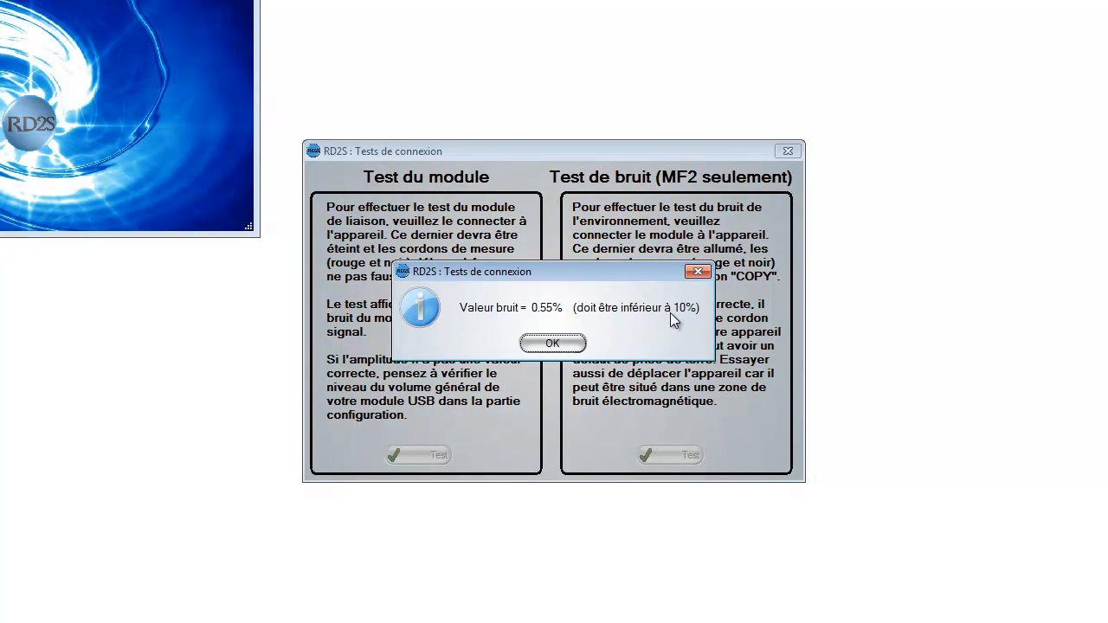
{"action": "left_click", "coordinate": [550, 343]}
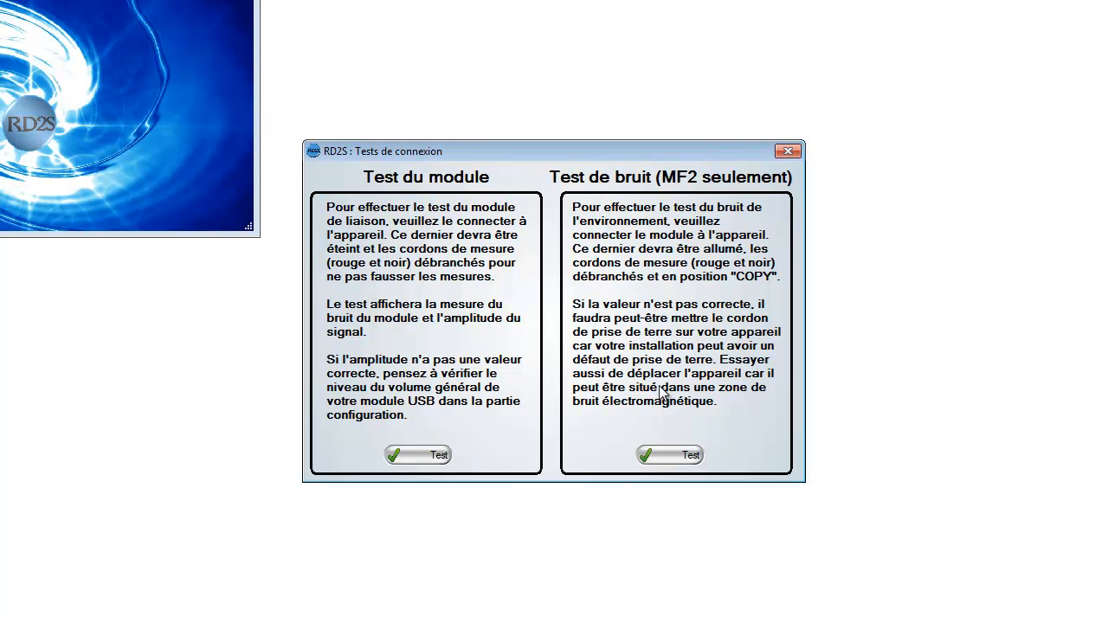
{"action": "left_click", "coordinate": [674, 457]}
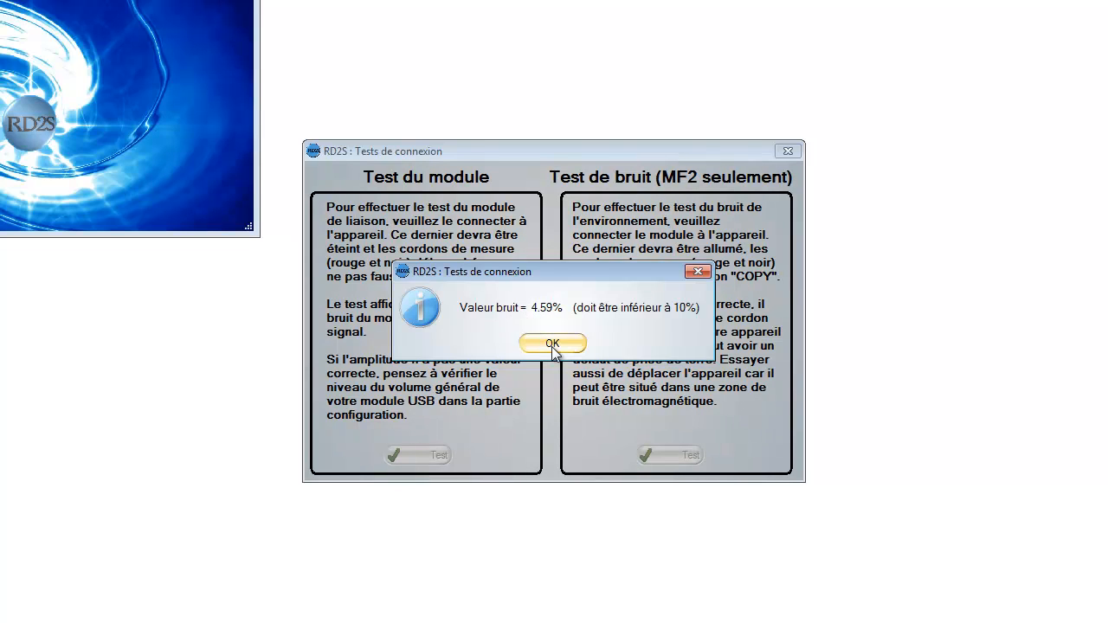
{"action": "left_click", "coordinate": [551, 343]}
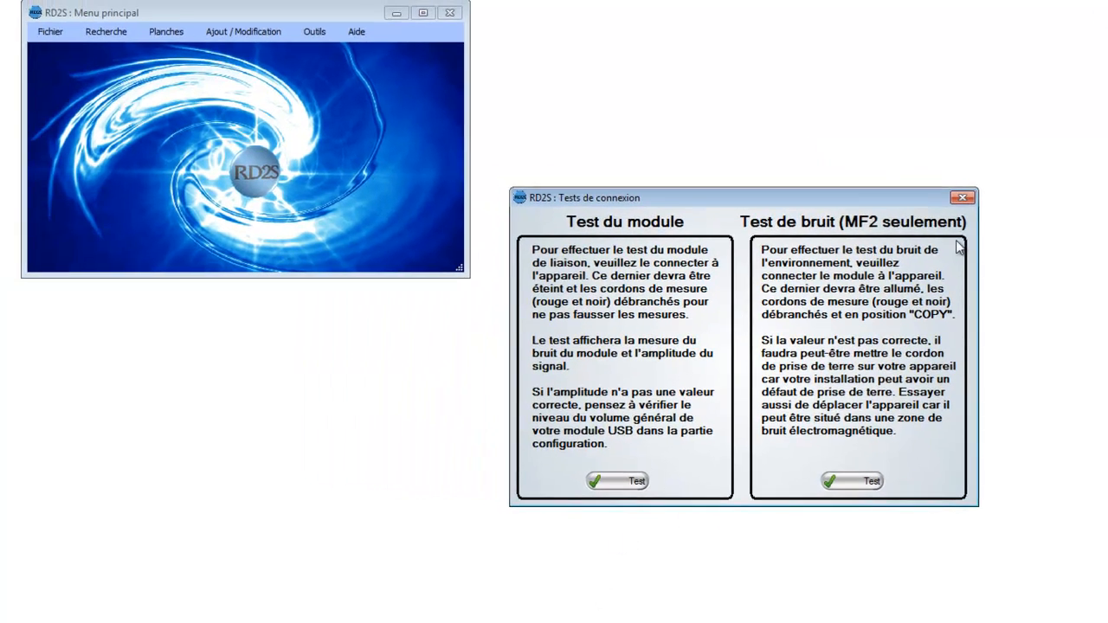
{"action": "left_click", "coordinate": [962, 198]}
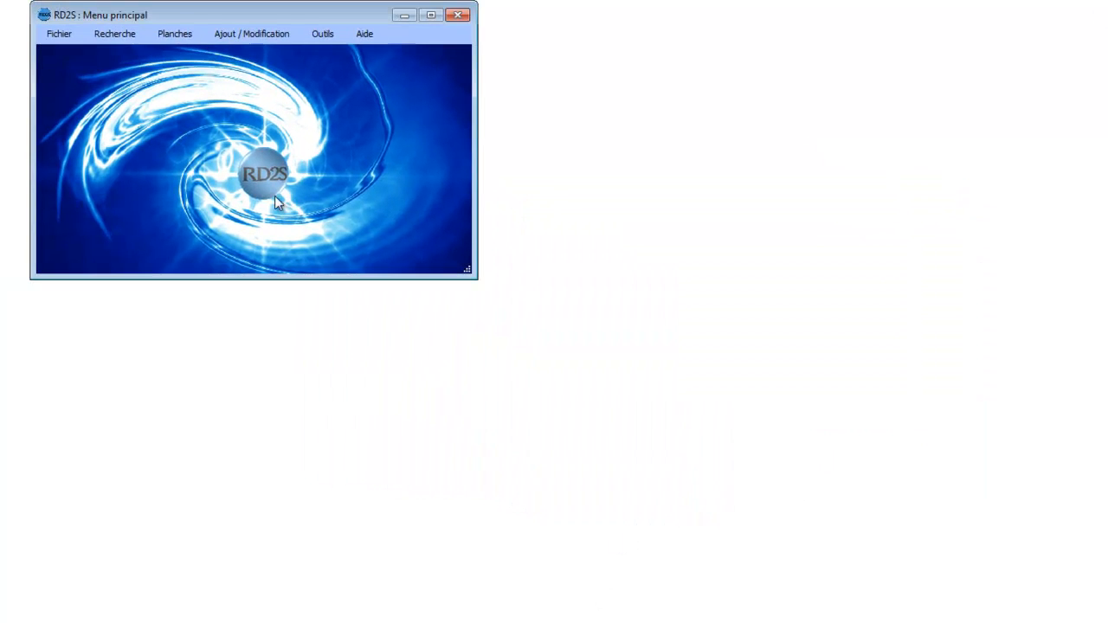
Step: Open the symptom search, and view and close the window for selecting products for the test
{"action": "left_click", "coordinate": [129, 38]}
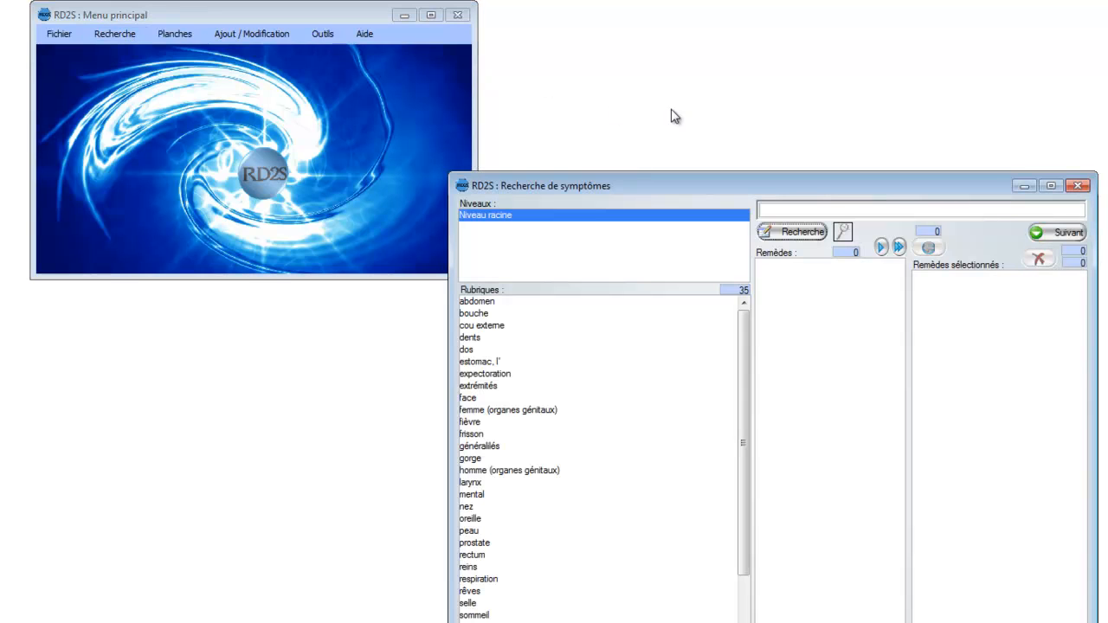
{"action": "left_click_drag", "start_coordinate": [905, 180], "coordinate": [748, 148]}
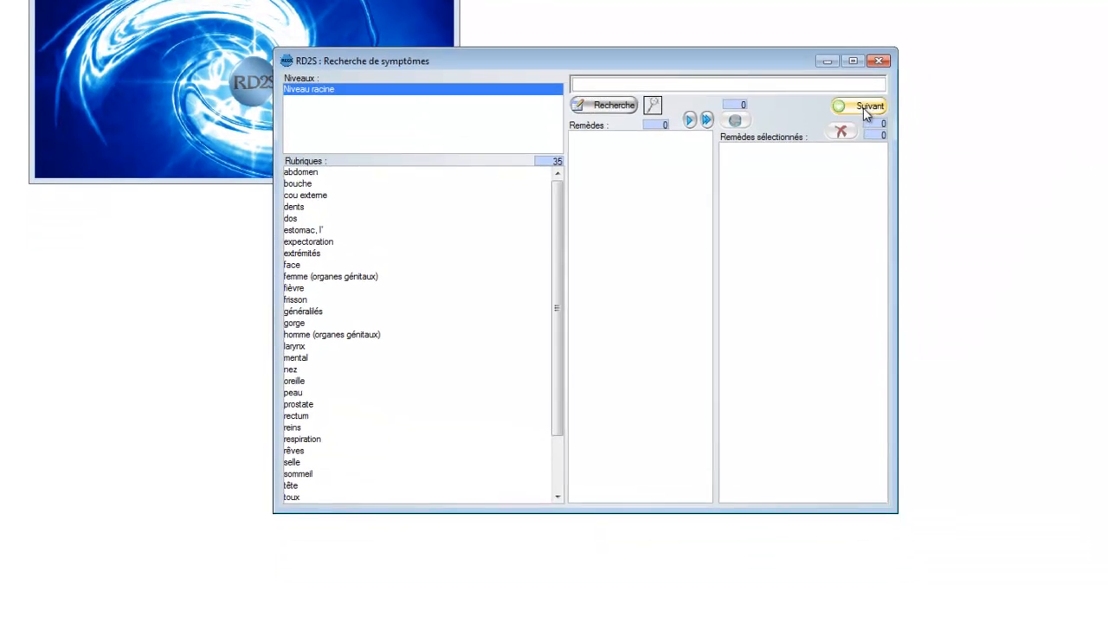
{"action": "left_click", "coordinate": [901, 203]}
{"action": "left_click_drag", "start_coordinate": [516, 171], "coordinate": [671, 149]}
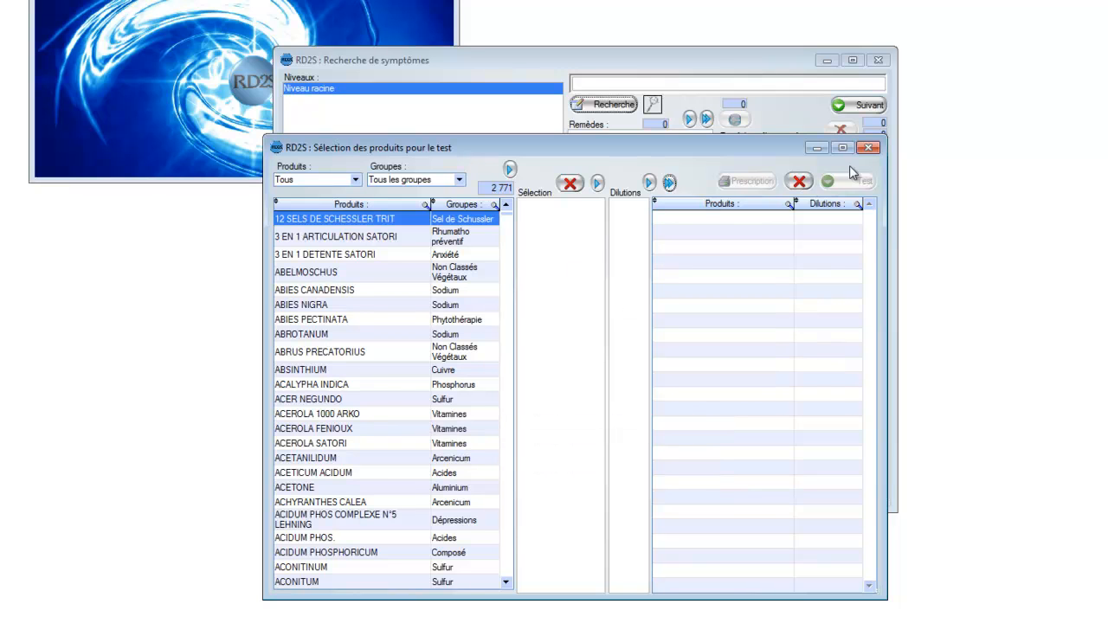
{"action": "left_click", "coordinate": [869, 149]}
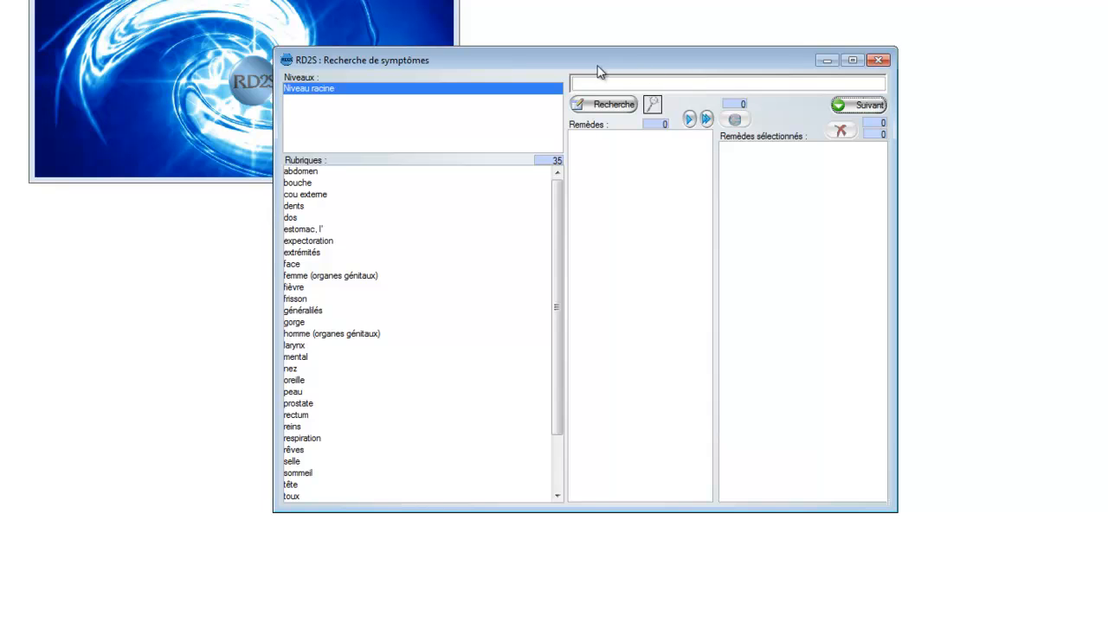
Step: Open the "femme (organes génitaux)" rubric in the symptom search to list its sub-rubrics
{"action": "left_click_drag", "start_coordinate": [569, 66], "coordinate": [473, 56]}
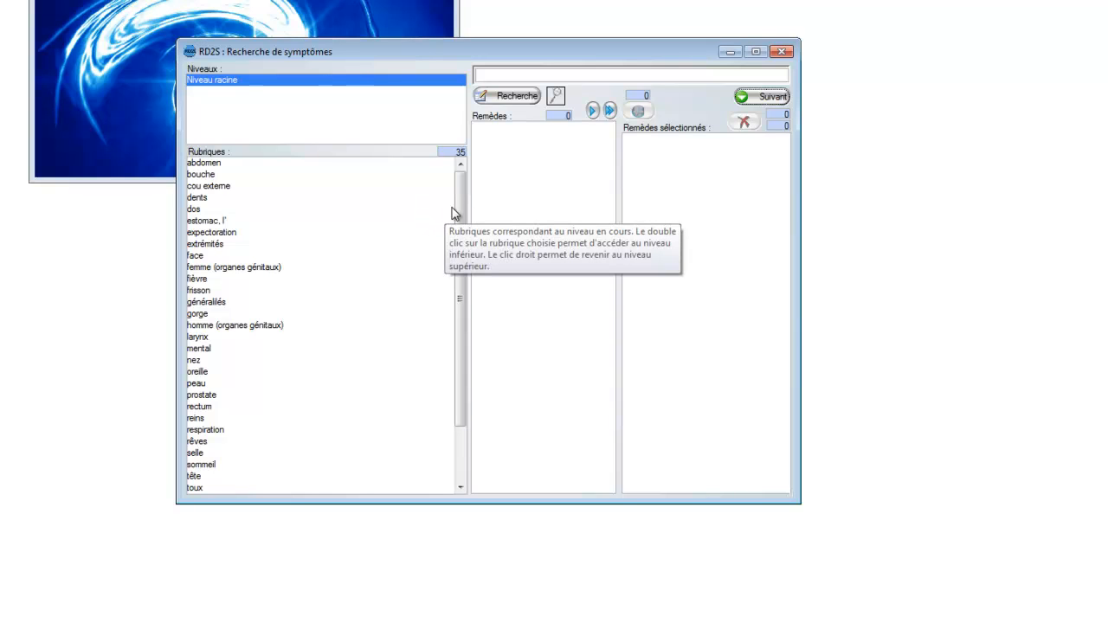
{"action": "left_click", "coordinate": [227, 223]}
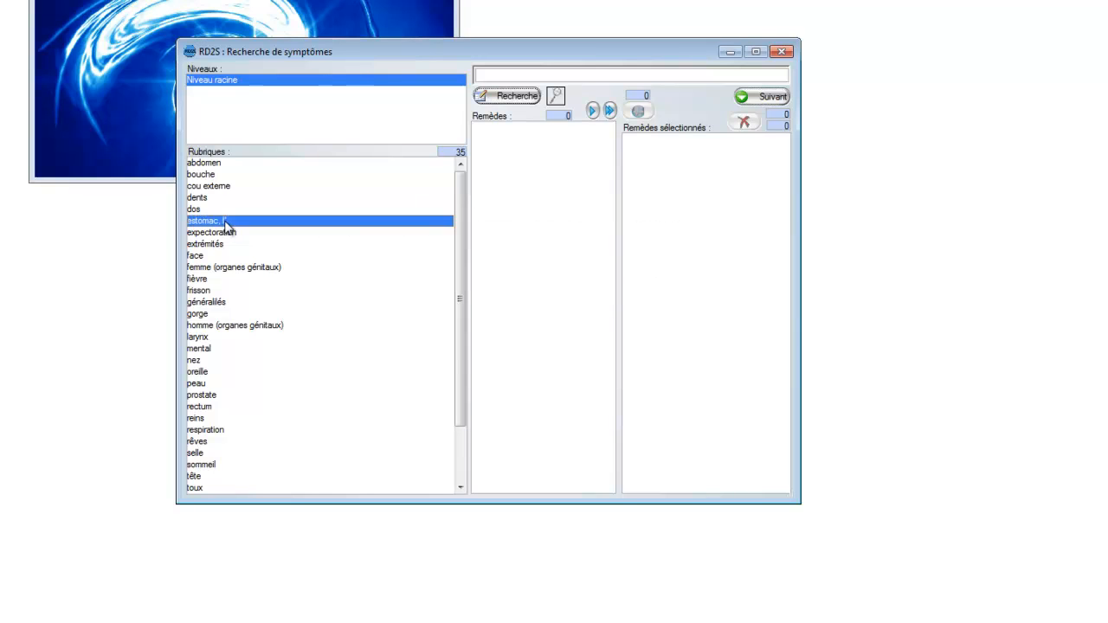
{"action": "left_click", "coordinate": [234, 270]}
{"action": "double_click", "coordinate": [234, 270]}
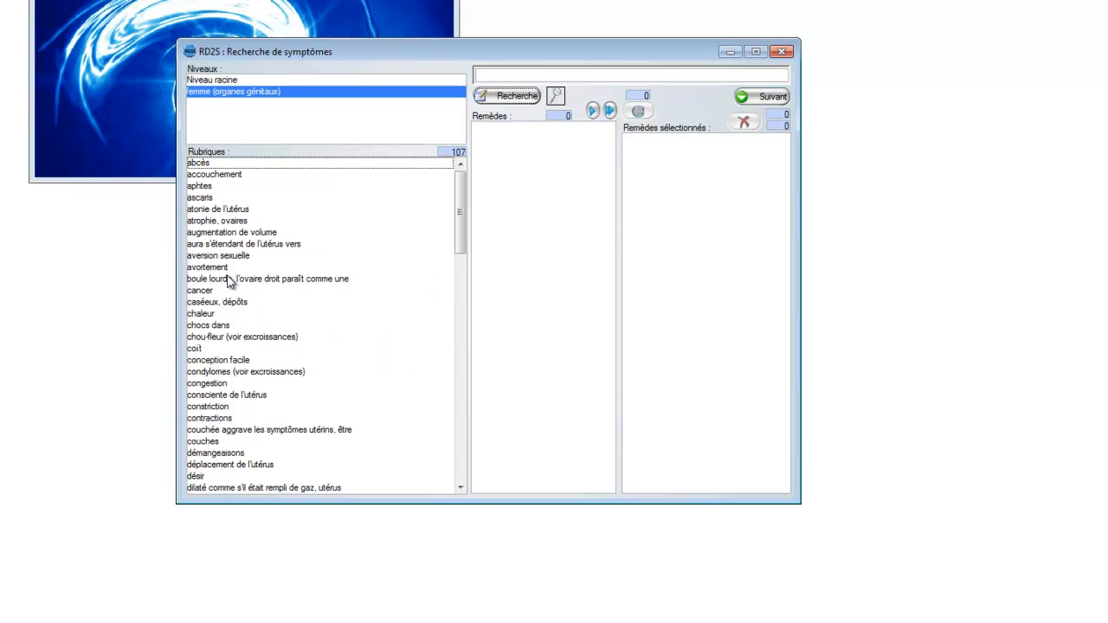
Step: View the remedy listed under "aura s'étendant de l'utérus vers" > "estomac, l'", and return to the root level of rubrics
{"action": "double_click", "coordinate": [239, 245]}
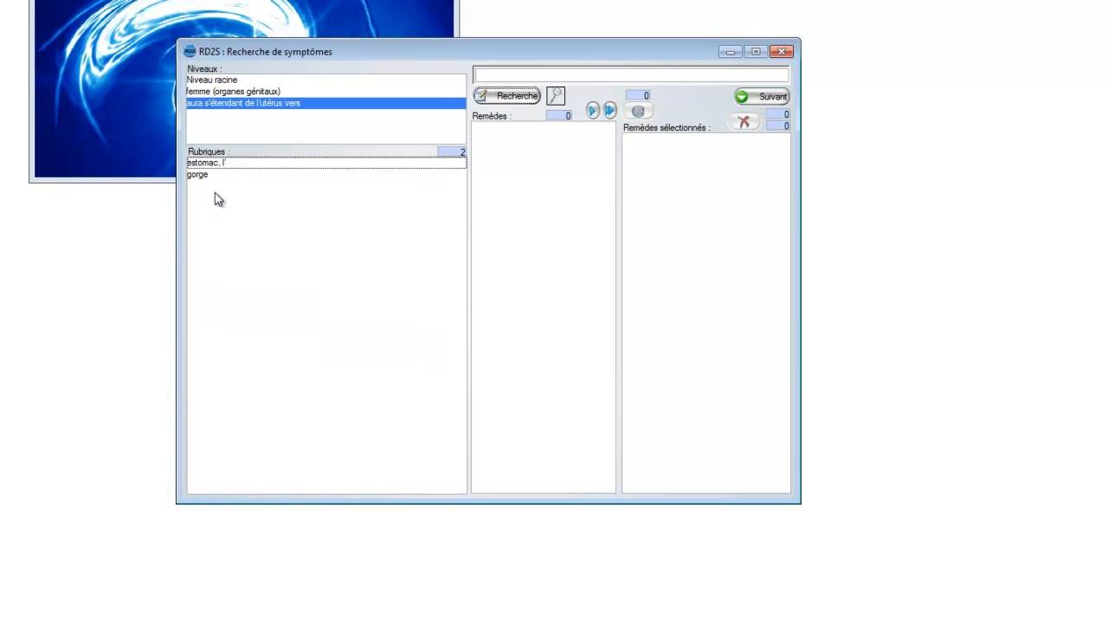
{"action": "double_click", "coordinate": [211, 164]}
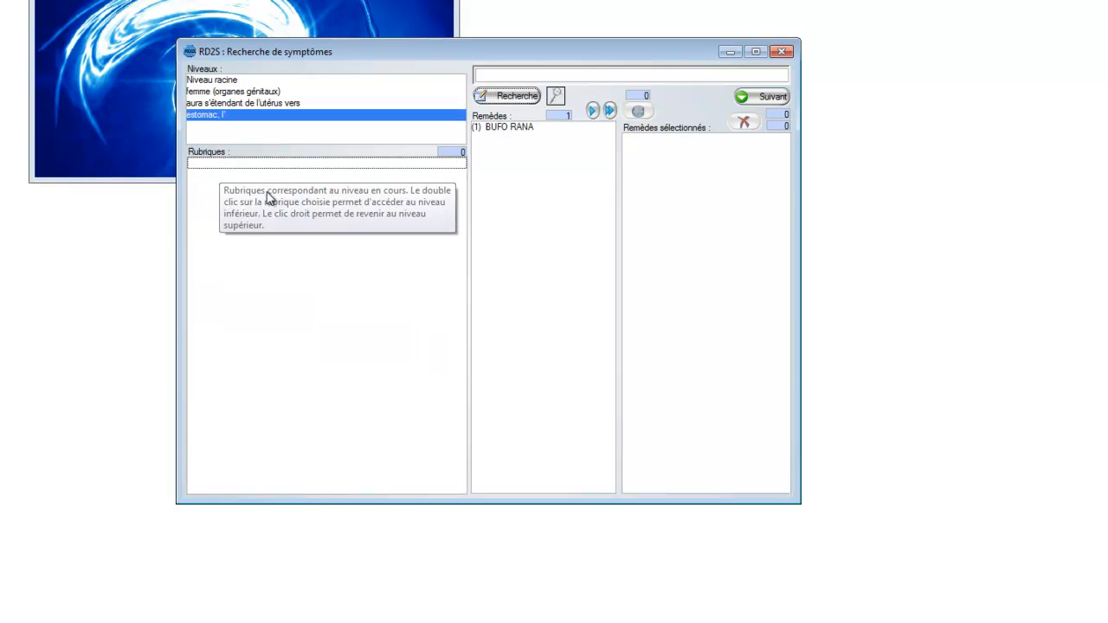
{"action": "left_click", "coordinate": [515, 130]}
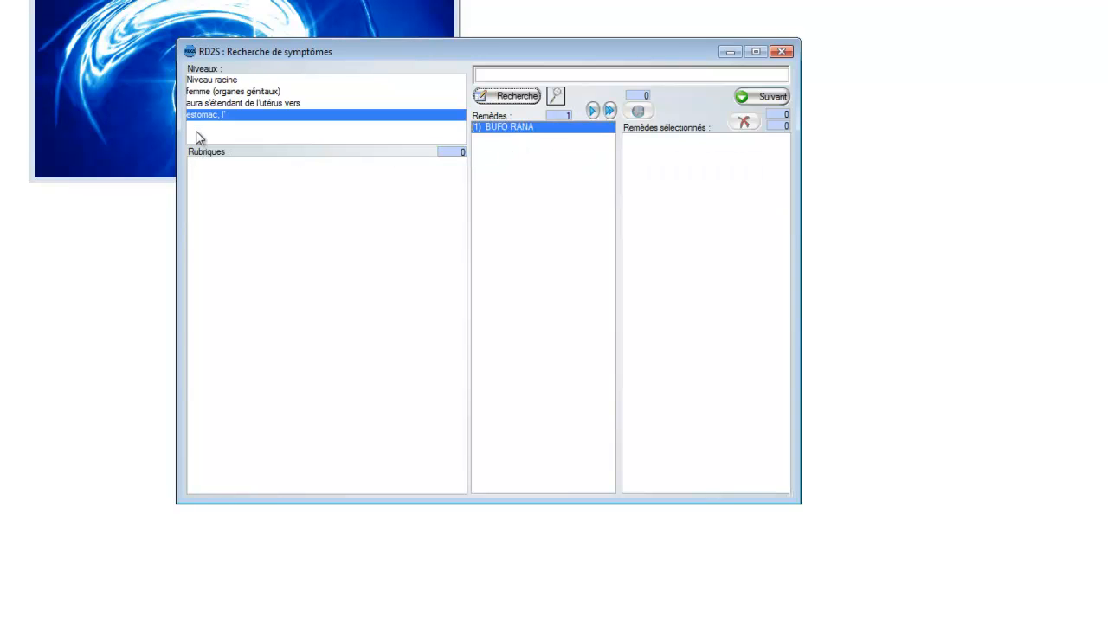
{"action": "left_click", "coordinate": [226, 105]}
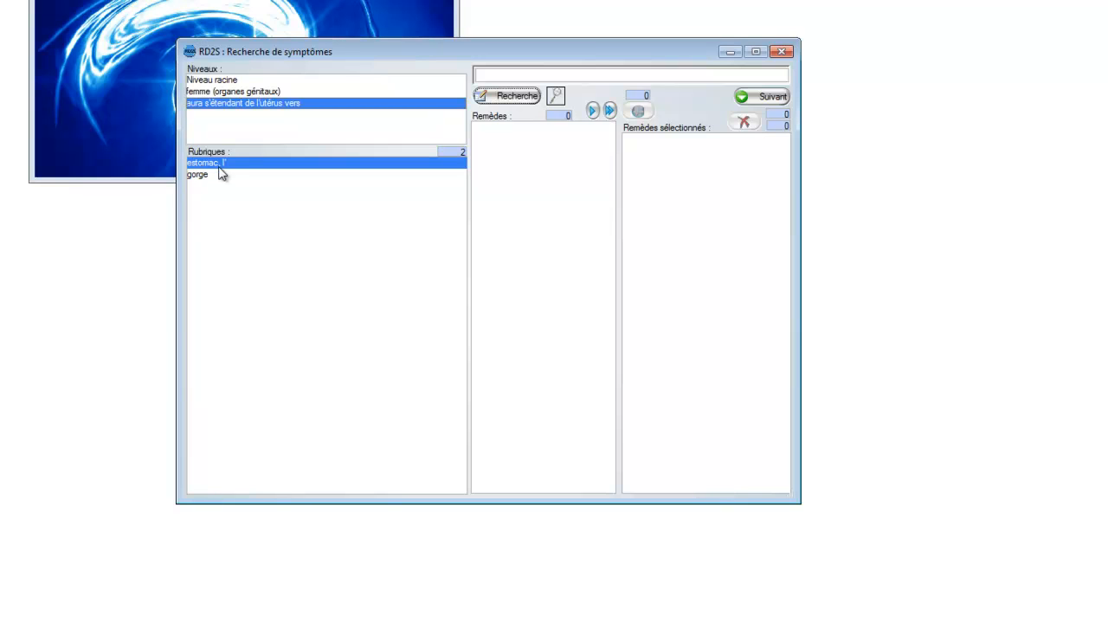
{"action": "left_click", "coordinate": [224, 82]}
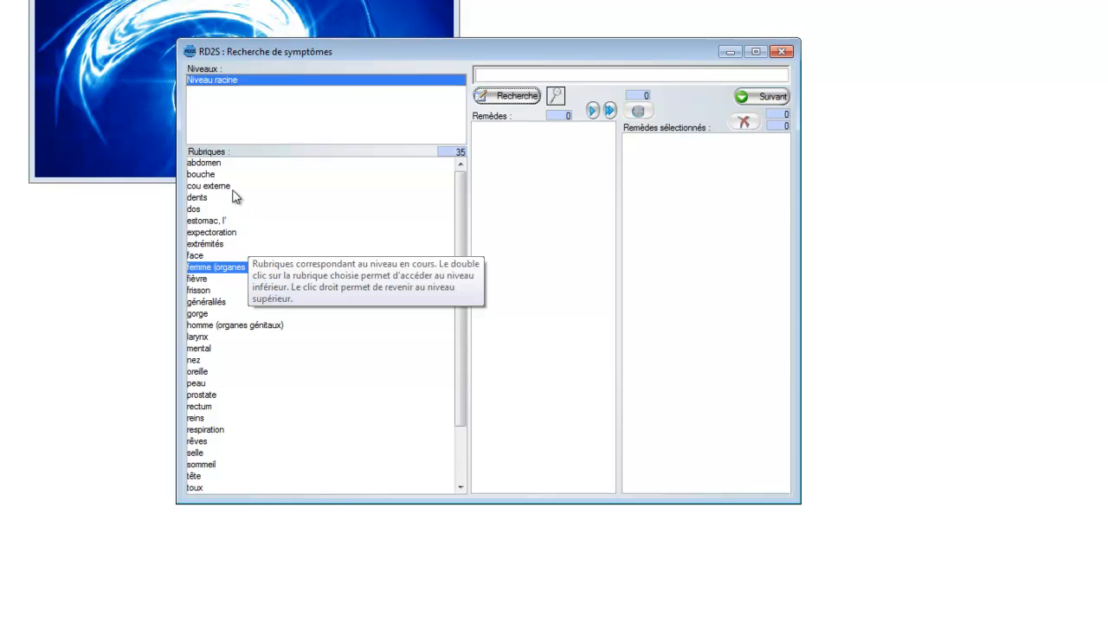
Step: Open the "aphtes" rubric under "bouche" and look through its remedy list
{"action": "double_click", "coordinate": [205, 175]}
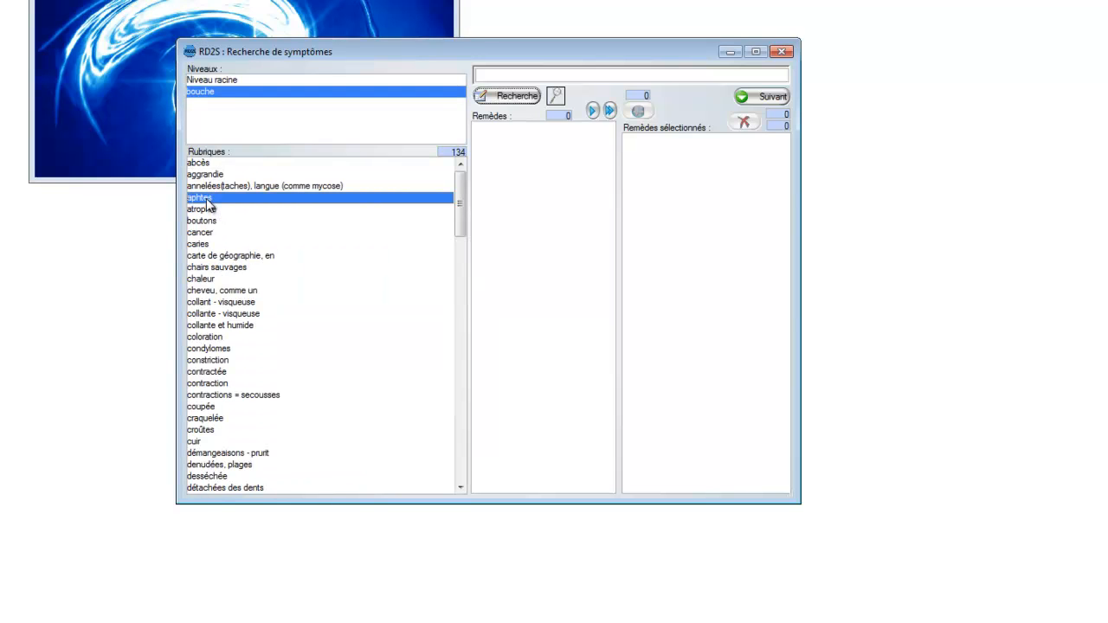
{"action": "double_click", "coordinate": [206, 198]}
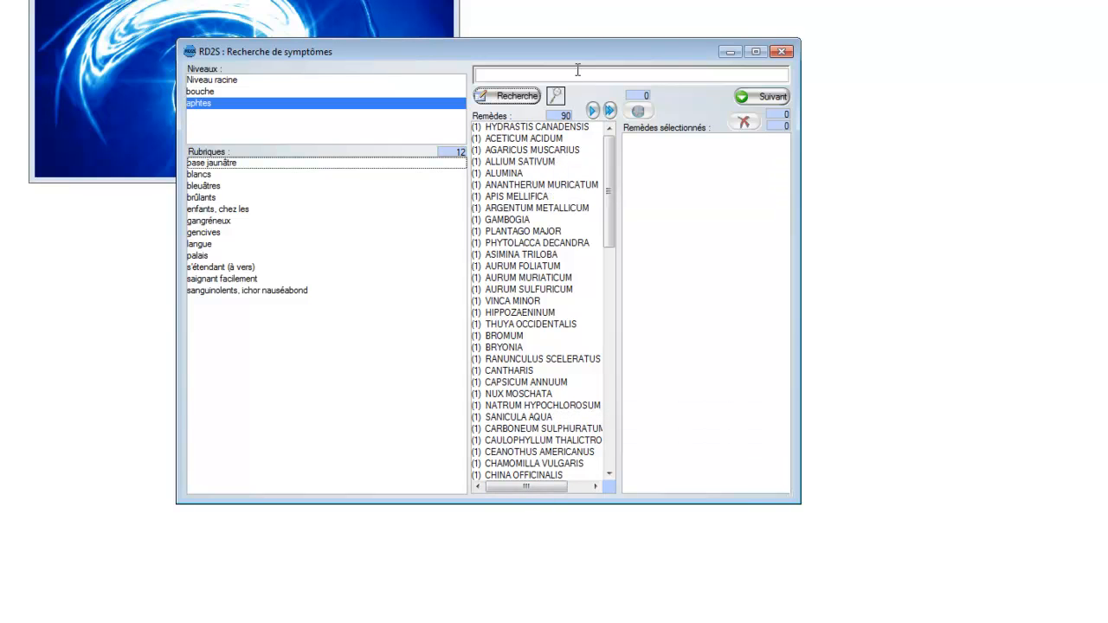
{"action": "left_click_drag", "start_coordinate": [609, 159], "coordinate": [612, 197]}
{"action": "mouse_move", "coordinate": [611, 175]}
{"action": "left_mouse_down"}
{"action": "mouse_move", "coordinate": [612, 147]}
{"action": "mouse_move", "coordinate": [613, 268]}
{"action": "mouse_move", "coordinate": [617, 155]}
{"action": "left_mouse_up"}
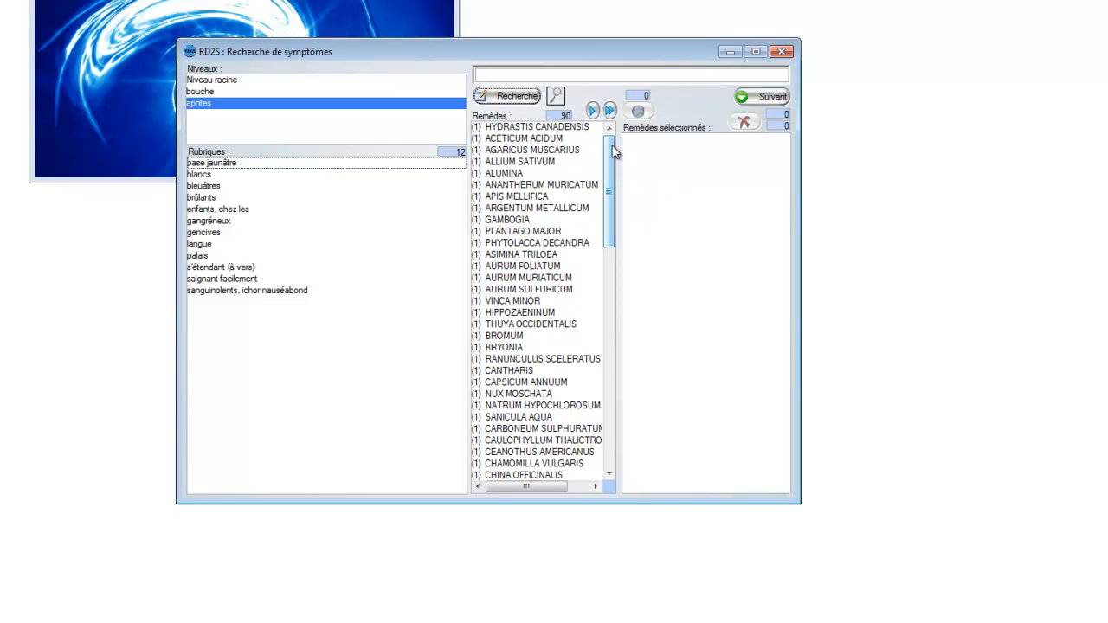
Step: View the remedies for the "brûlants" sub-rubric of "aphtes" and go back up to the "bouche" level
{"action": "double_click", "coordinate": [199, 199]}
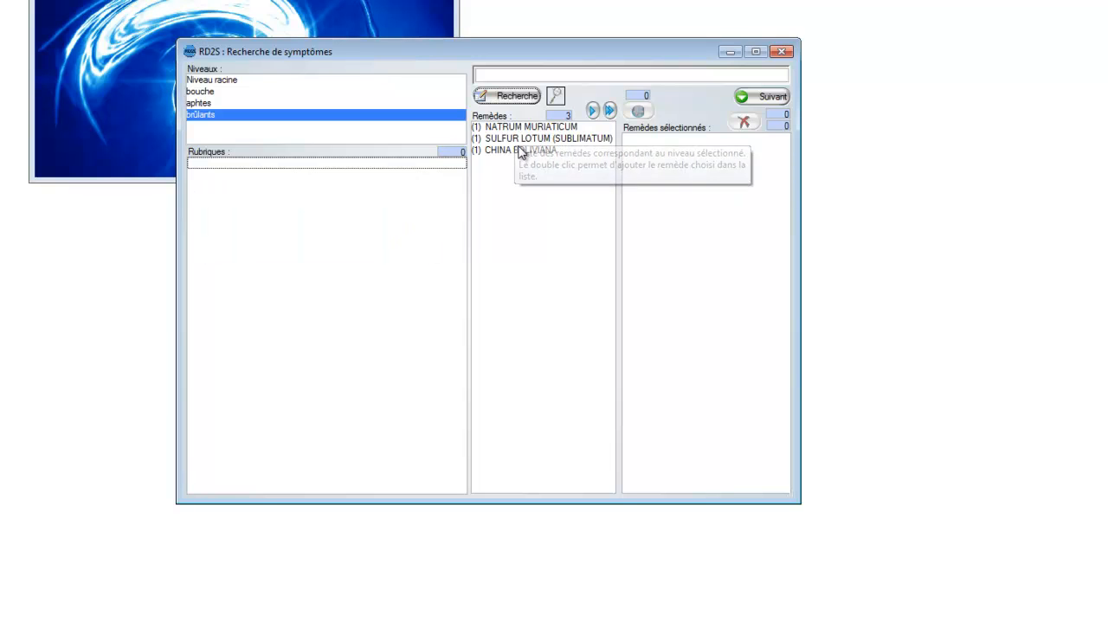
{"action": "double_click", "coordinate": [208, 120]}
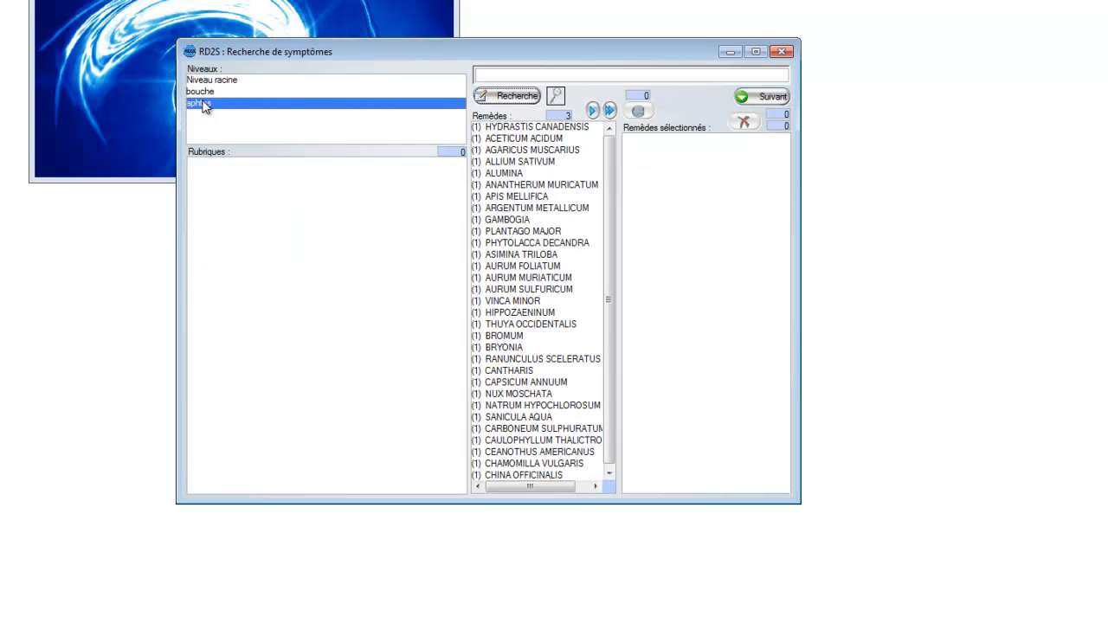
{"action": "double_click", "coordinate": [205, 98]}
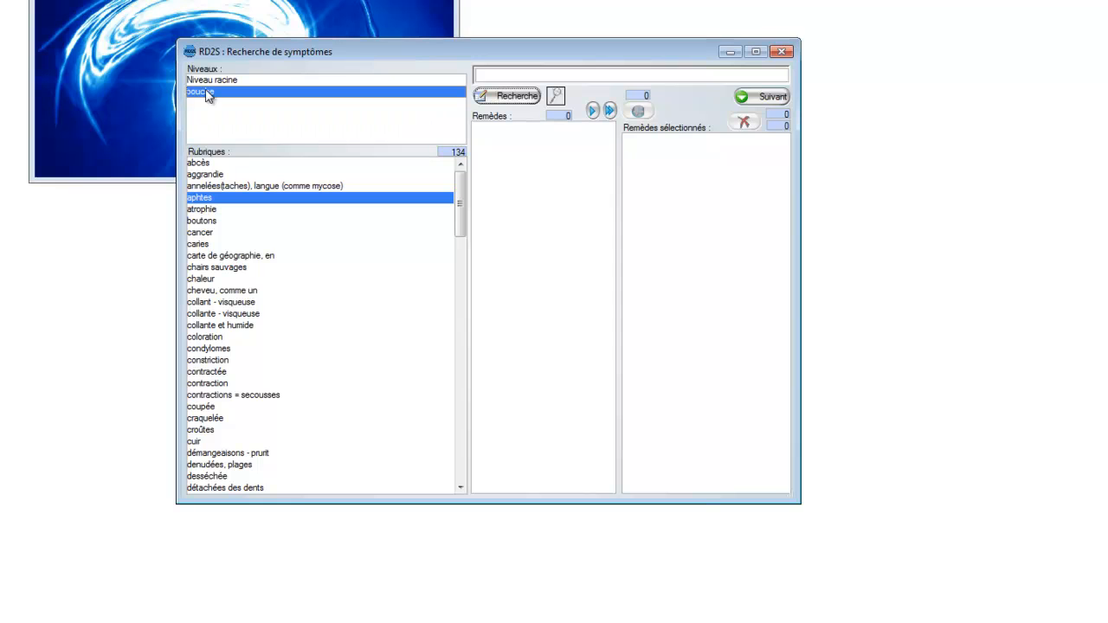
Step: View the remedies for "aphtes" > "enfants, chez les", and go back level by level to "bouche"
{"action": "double_click", "coordinate": [212, 199]}
{"action": "double_click", "coordinate": [209, 211]}
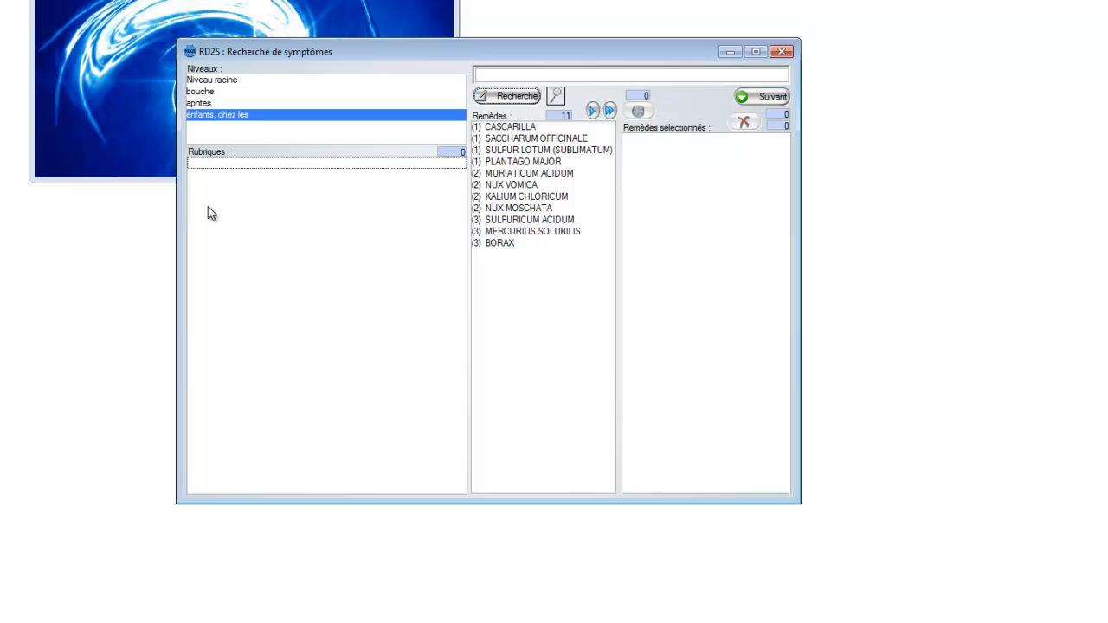
{"action": "right_click", "coordinate": [263, 274]}
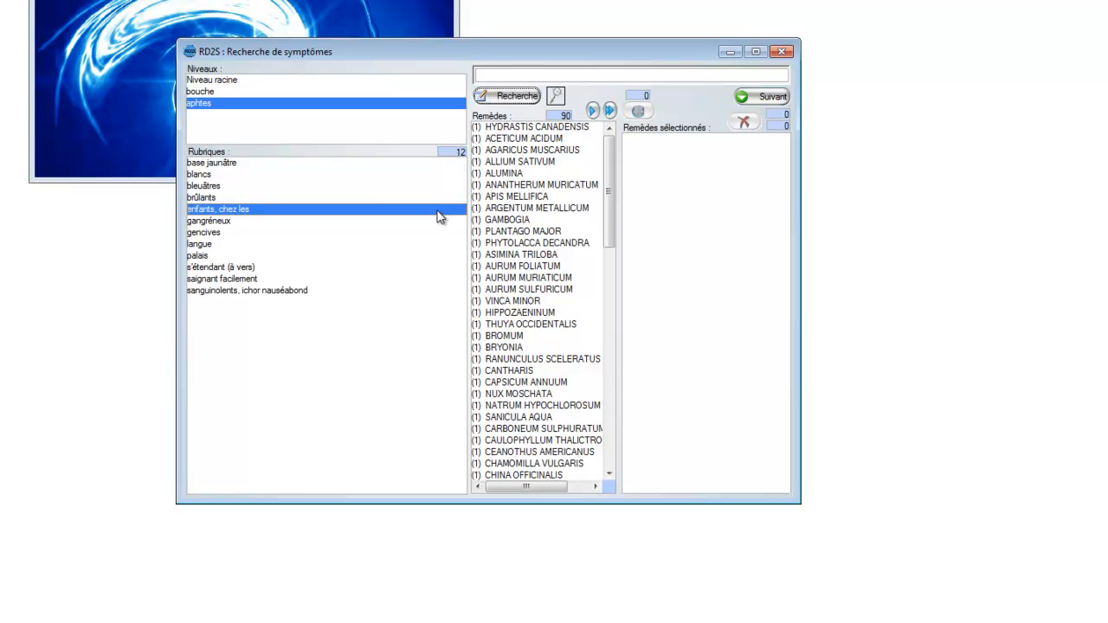
{"action": "left_click", "coordinate": [202, 94]}
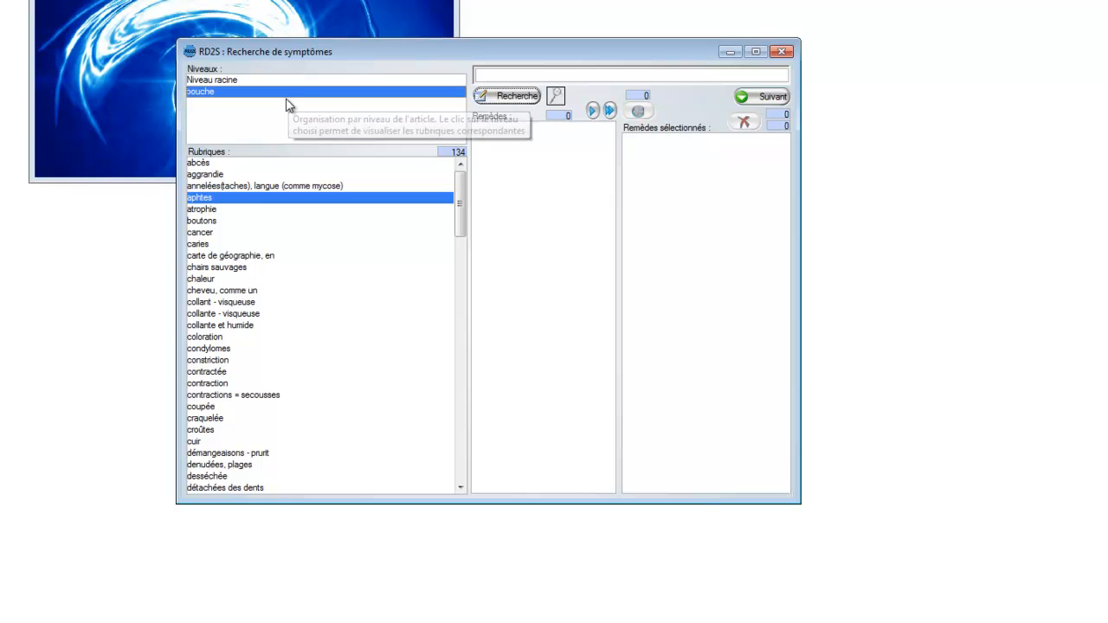
Step: Reopen the "aphtes" rubric and scan the remedies it lists
{"action": "double_click", "coordinate": [238, 199]}
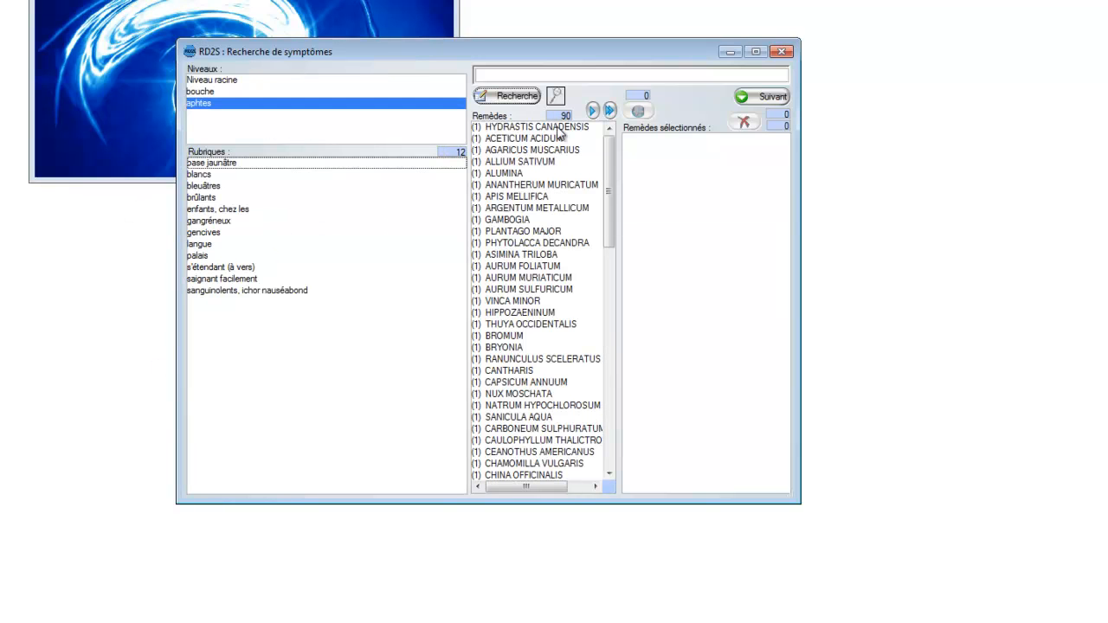
{"action": "scroll", "coordinate": [611, 170], "scroll_direction": "down", "scroll_amount": 1}
{"action": "mouse_move", "coordinate": [611, 170]}
{"action": "left_mouse_down"}
{"action": "mouse_move", "coordinate": [611, 216]}
{"action": "mouse_move", "coordinate": [610, 161]}
{"action": "mouse_move", "coordinate": [606, 397]}
{"action": "mouse_move", "coordinate": [613, 149]}
{"action": "mouse_move", "coordinate": [611, 390]}
{"action": "mouse_move", "coordinate": [598, 269]}
{"action": "mouse_move", "coordinate": [608, 154]}
{"action": "left_mouse_up"}
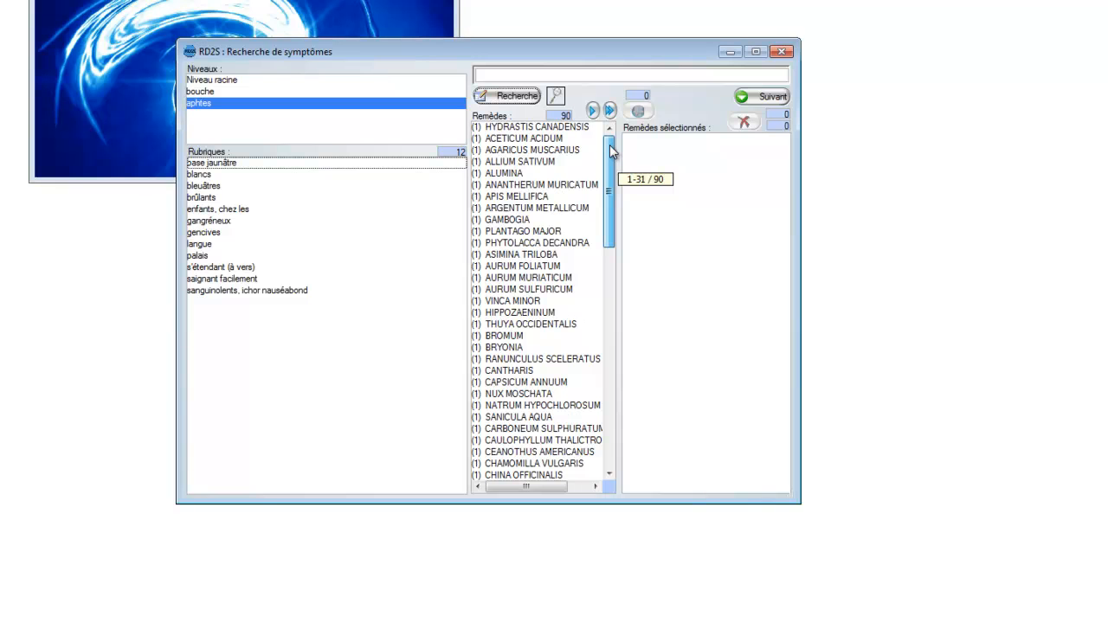
{"action": "mouse_move", "coordinate": [612, 158]}
{"action": "left_mouse_down"}
{"action": "mouse_move", "coordinate": [609, 417]}
{"action": "mouse_move", "coordinate": [611, 165]}
{"action": "left_mouse_up"}
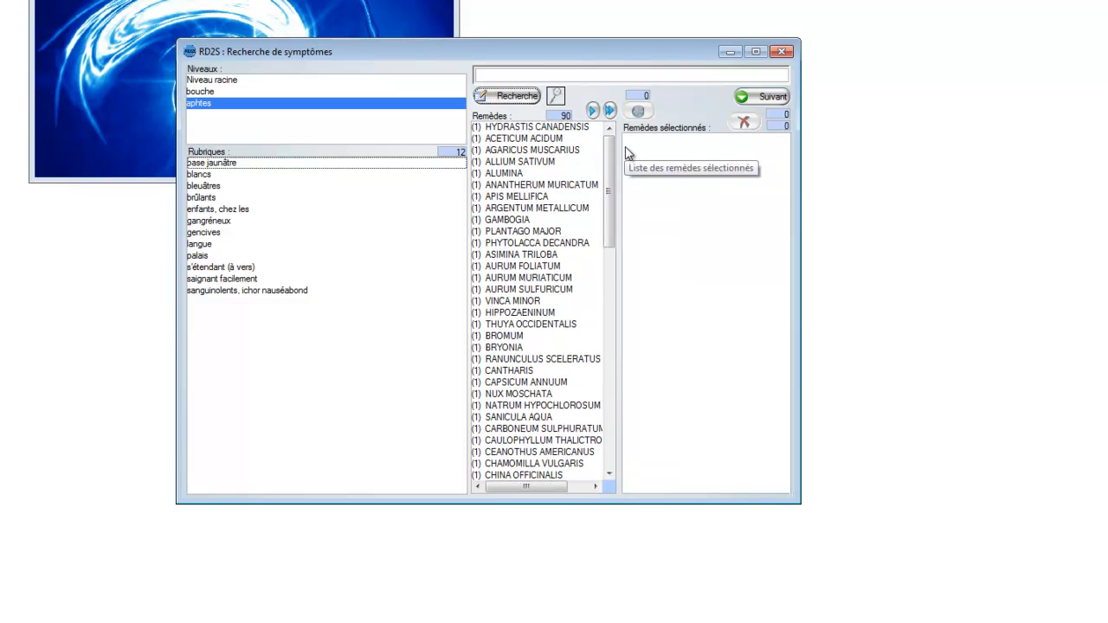
Step: Select the individual remedies CANTHARIS, THUYA OCCIDENTALIS, ASIMINA TRILOBA, APIS MELLIFICA and ALLIUM SATIVUM together in the "aphtes" remedy list
{"action": "left_click", "coordinate": [559, 223]}
{"action": "left_click", "coordinate": [551, 265]}
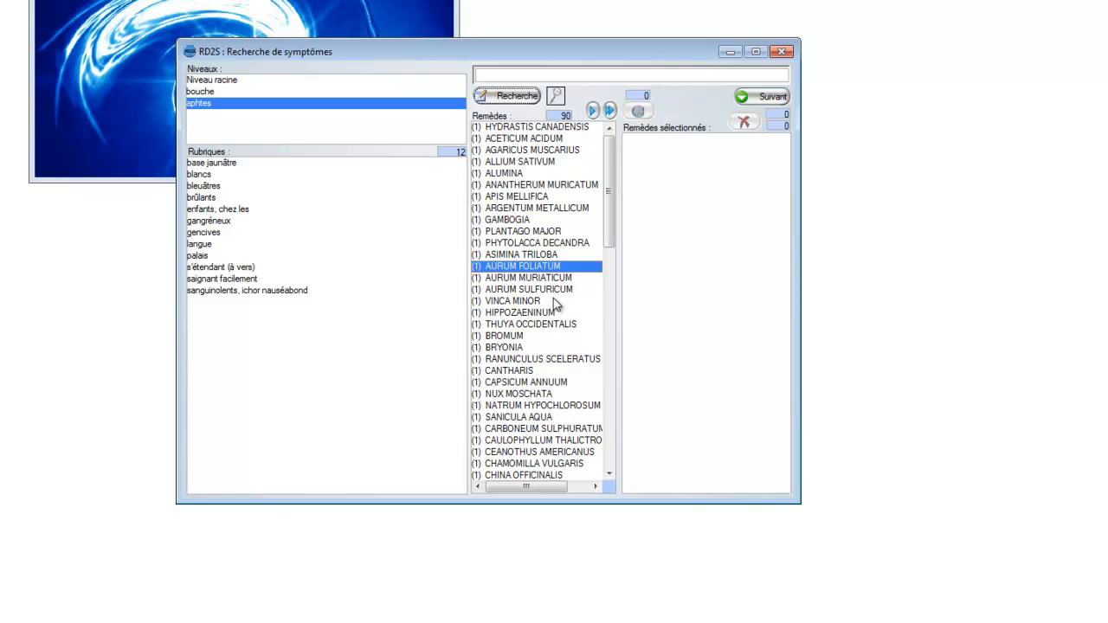
{"action": "left_click", "coordinate": [549, 312]}
{"action": "left_click", "coordinate": [545, 372]}
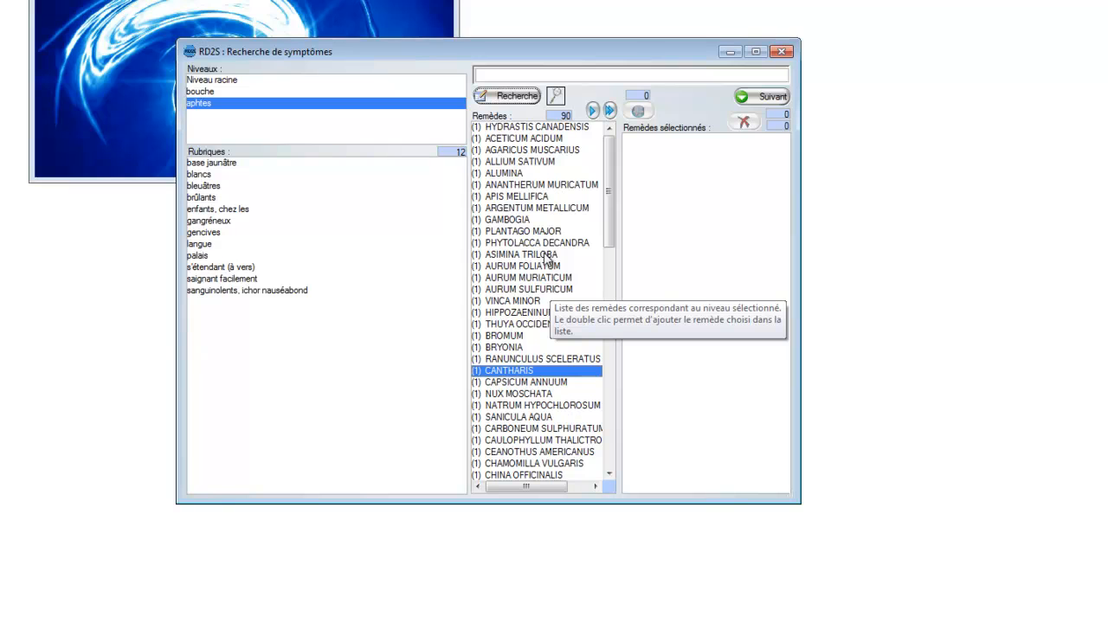
{"action": "left_click", "coordinate": [538, 325], "text": "ctrl"}
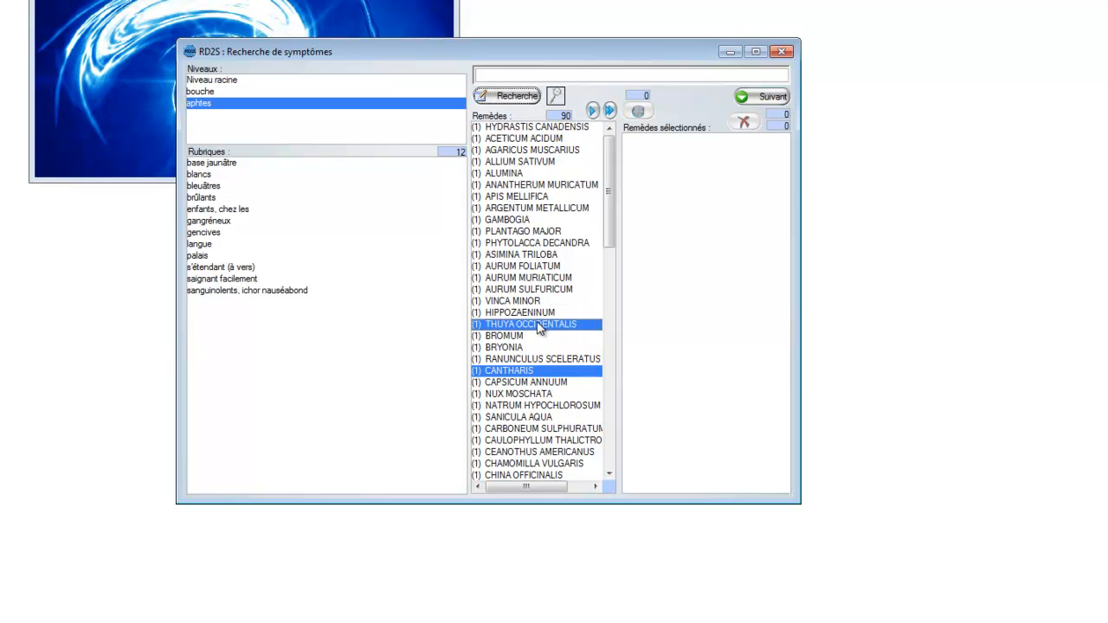
{"action": "left_click", "coordinate": [538, 255], "text": "ctrl"}
{"action": "left_click", "coordinate": [540, 198], "text": "ctrl"}
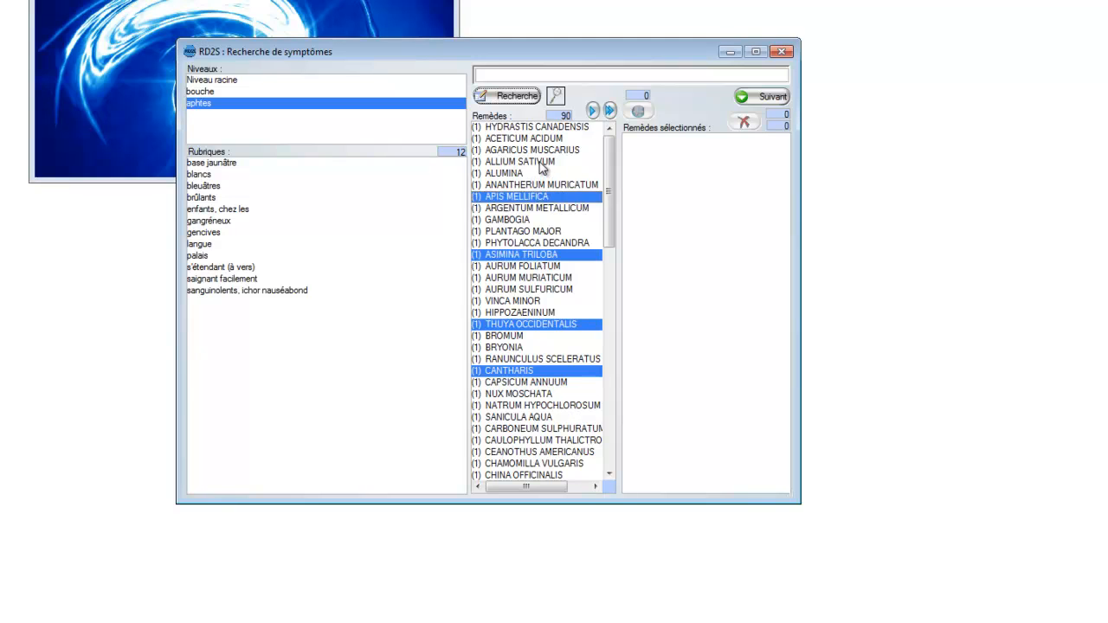
{"action": "left_click", "coordinate": [543, 162], "text": "ctrl"}
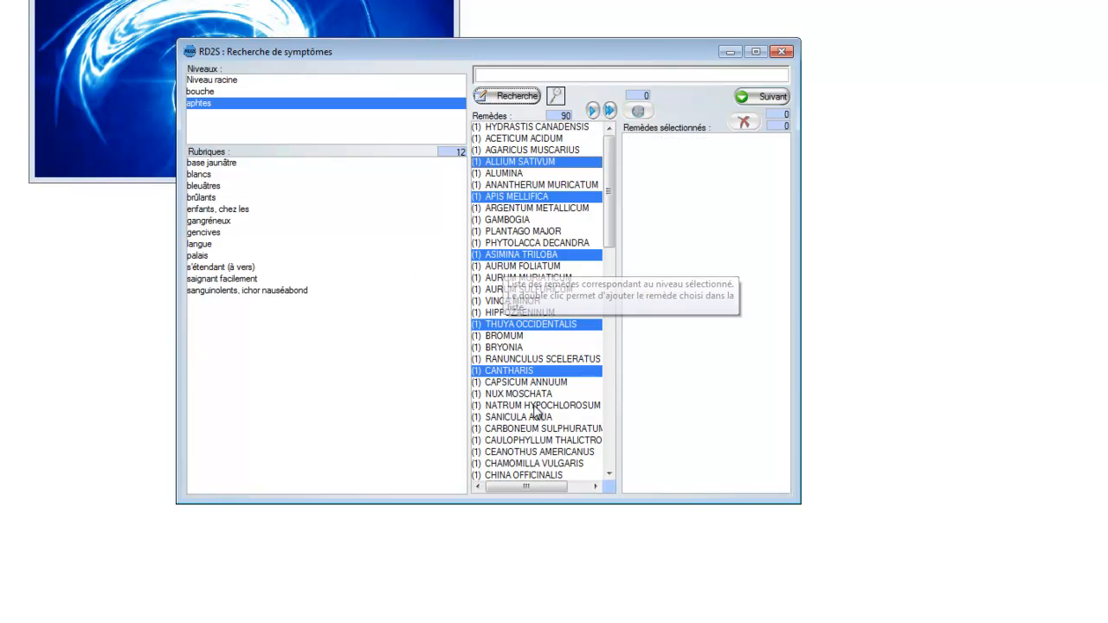
Step: Add all remedies of the "aphtes" rubric to the selected remedies
{"action": "left_click", "coordinate": [610, 111]}
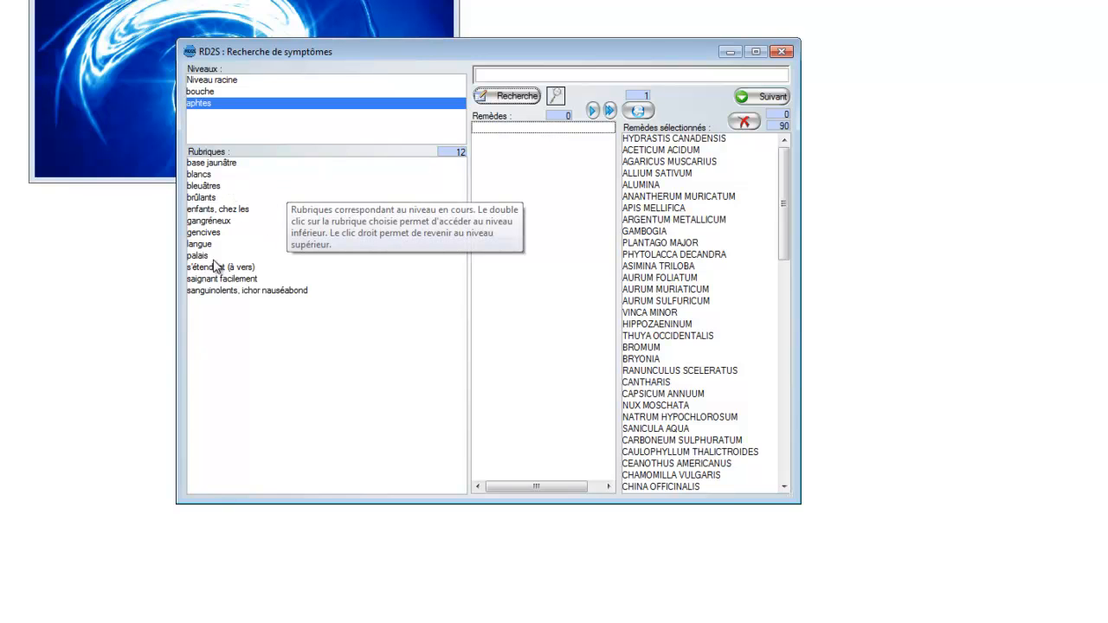
Step: Add all remedies of "bouche" > "coloration" > "langue" > "blanche" to the selected remedies and review the combined list
{"action": "left_click", "coordinate": [226, 93]}
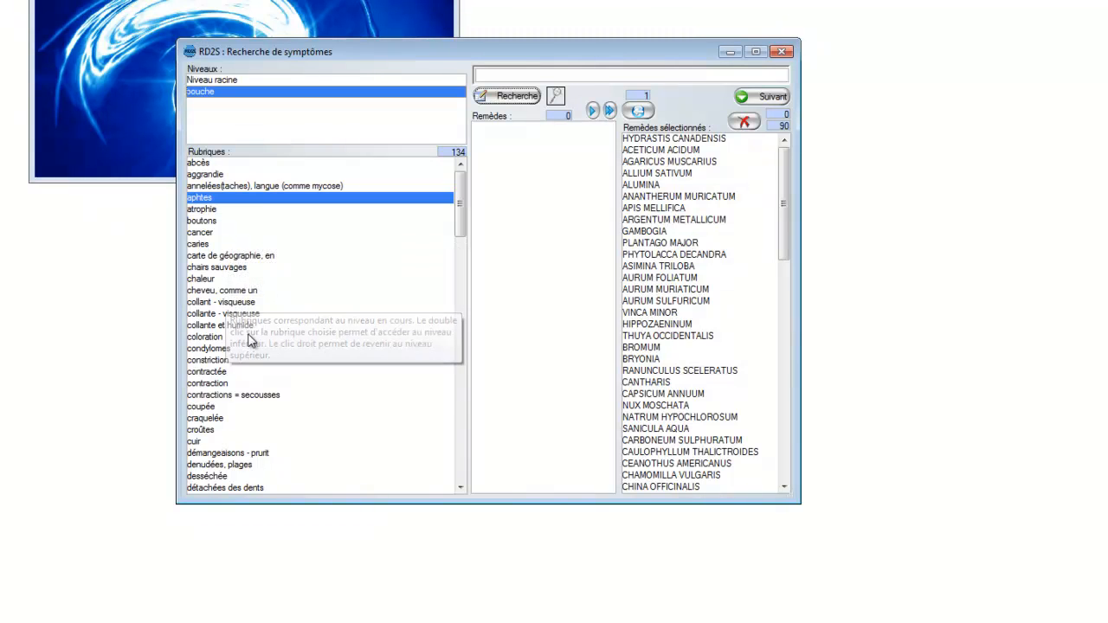
{"action": "left_click", "coordinate": [212, 337]}
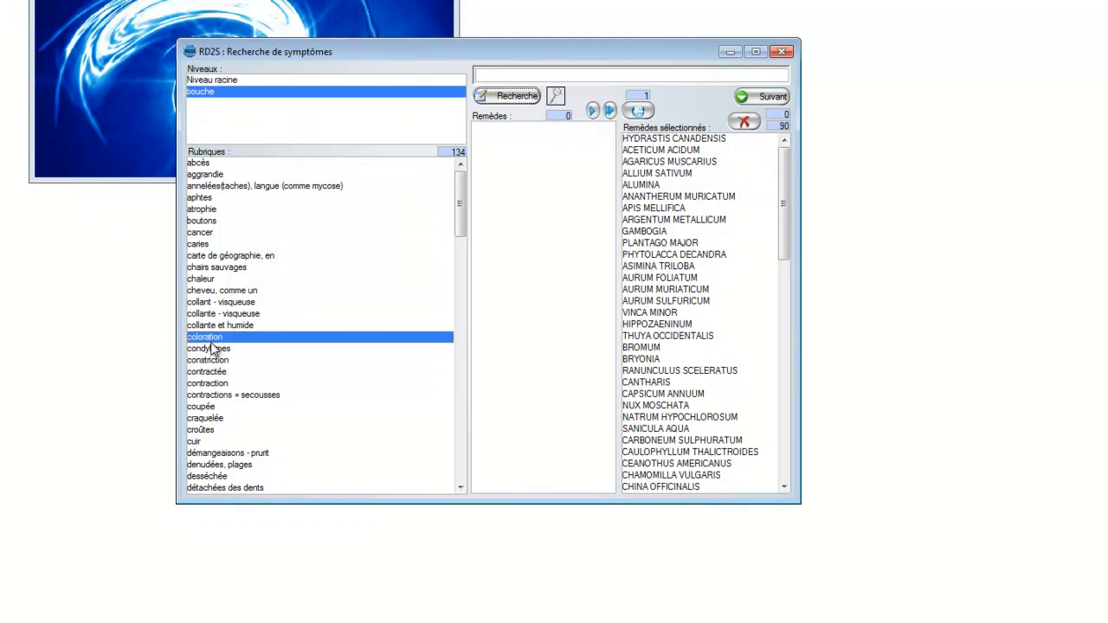
{"action": "double_click", "coordinate": [212, 338]}
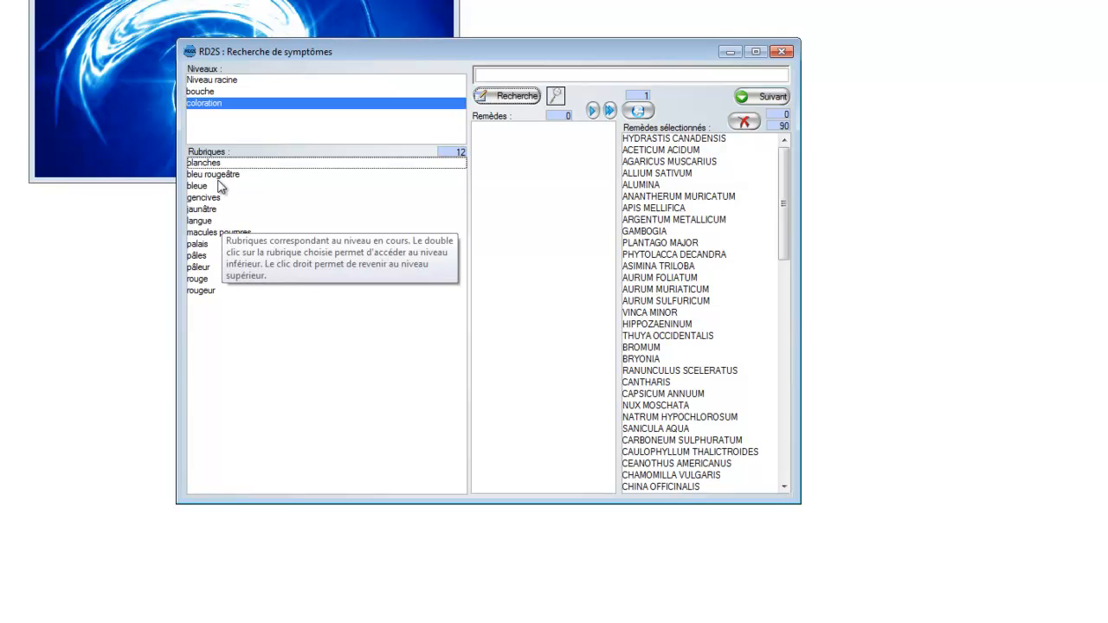
{"action": "double_click", "coordinate": [200, 220]}
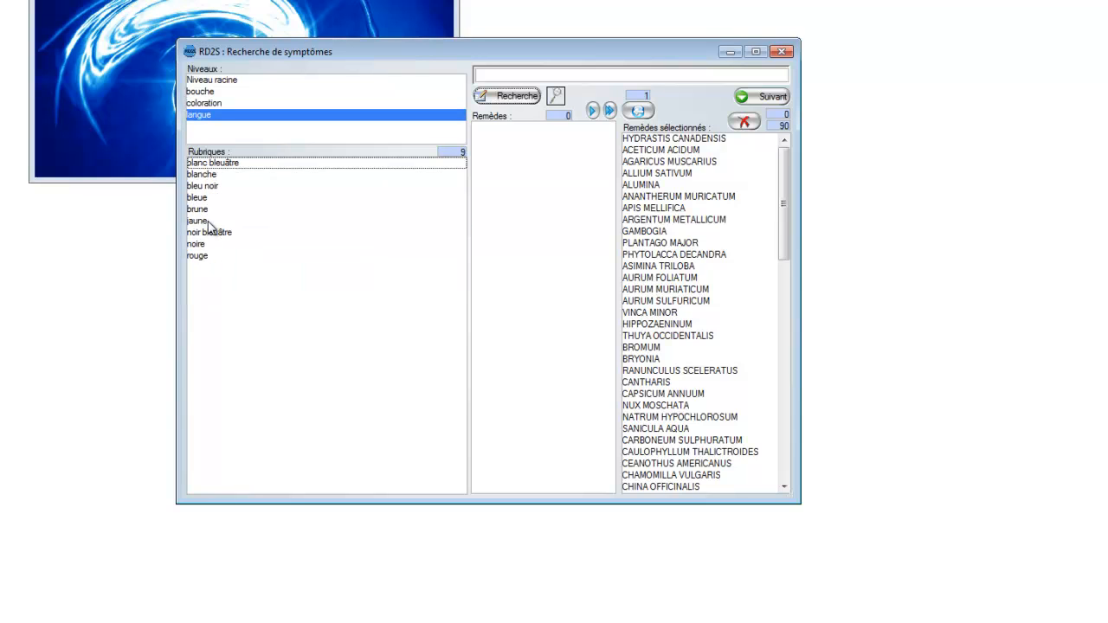
{"action": "double_click", "coordinate": [212, 174]}
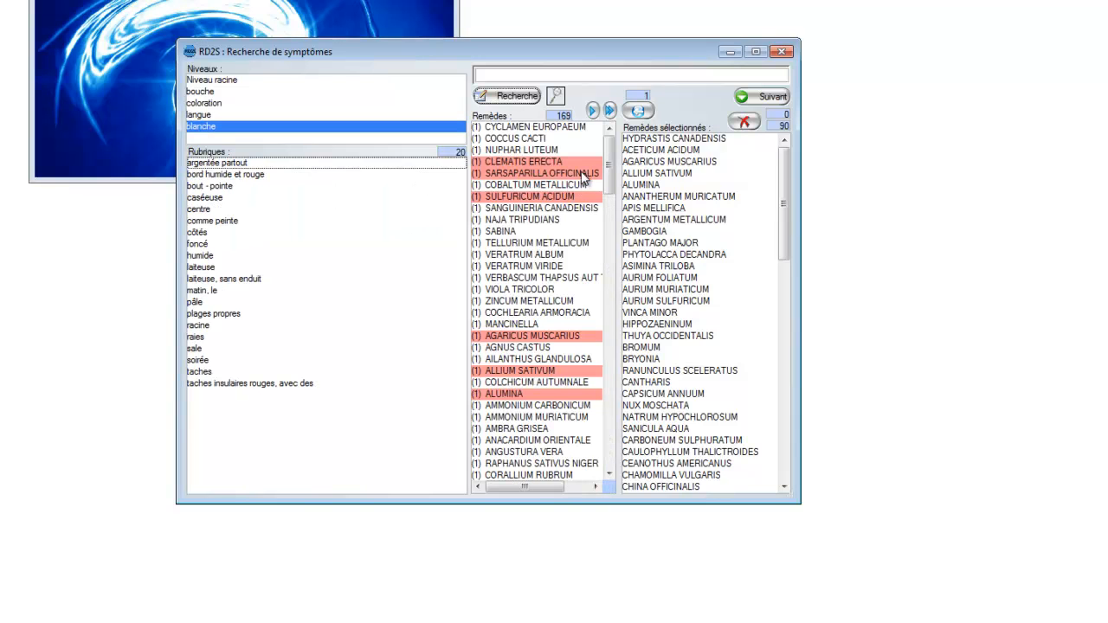
{"action": "mouse_move", "coordinate": [609, 158]}
{"action": "left_mouse_down"}
{"action": "mouse_move", "coordinate": [608, 366]}
{"action": "mouse_move", "coordinate": [609, 149]}
{"action": "left_mouse_up"}
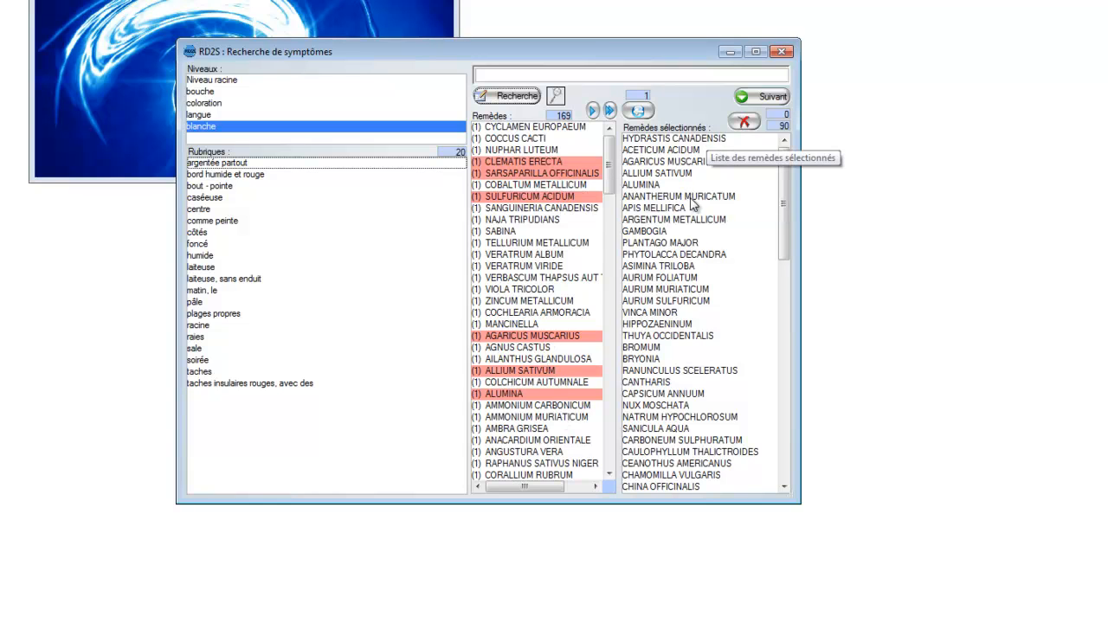
{"action": "left_click", "coordinate": [611, 112]}
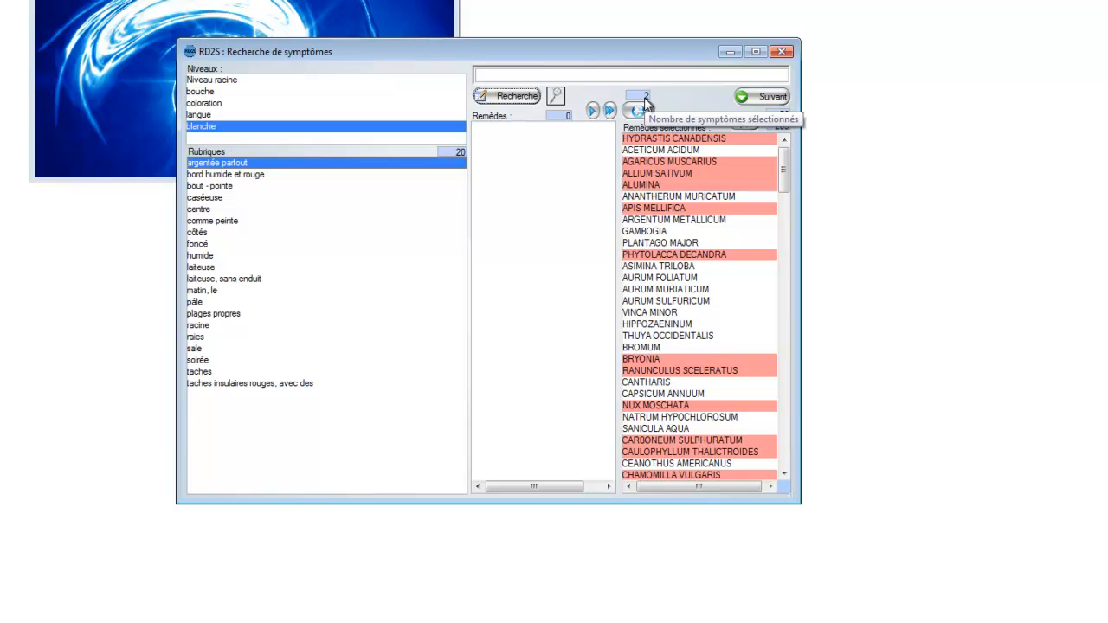
{"action": "mouse_move", "coordinate": [786, 177]}
{"action": "left_mouse_down"}
{"action": "mouse_move", "coordinate": [784, 443]}
{"action": "mouse_move", "coordinate": [783, 160]}
{"action": "left_mouse_up"}
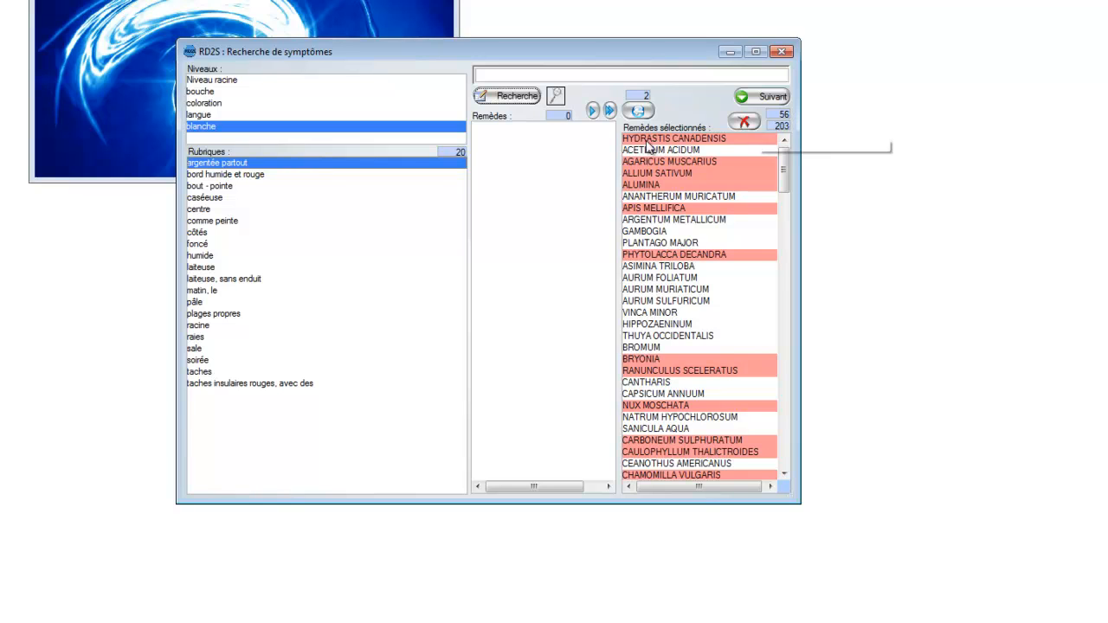
Step: Add all remedies of "bouche" > "craquelée" > "langue" > "centre" to the selected remedies and review the combined list
{"action": "left_click", "coordinate": [209, 93]}
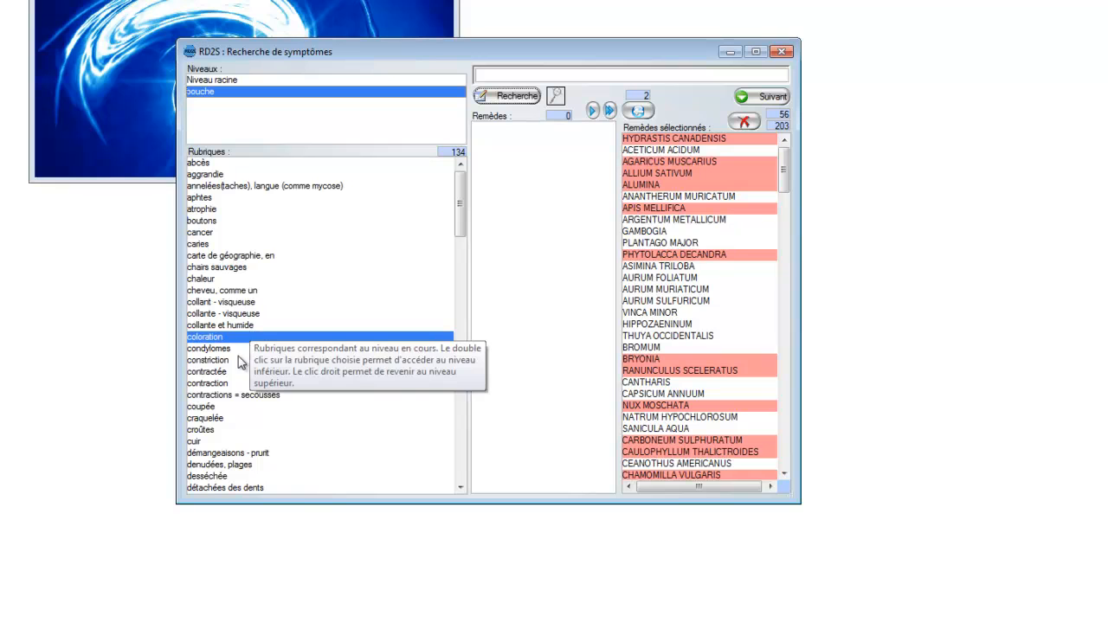
{"action": "double_click", "coordinate": [208, 419]}
{"action": "double_click", "coordinate": [207, 177]}
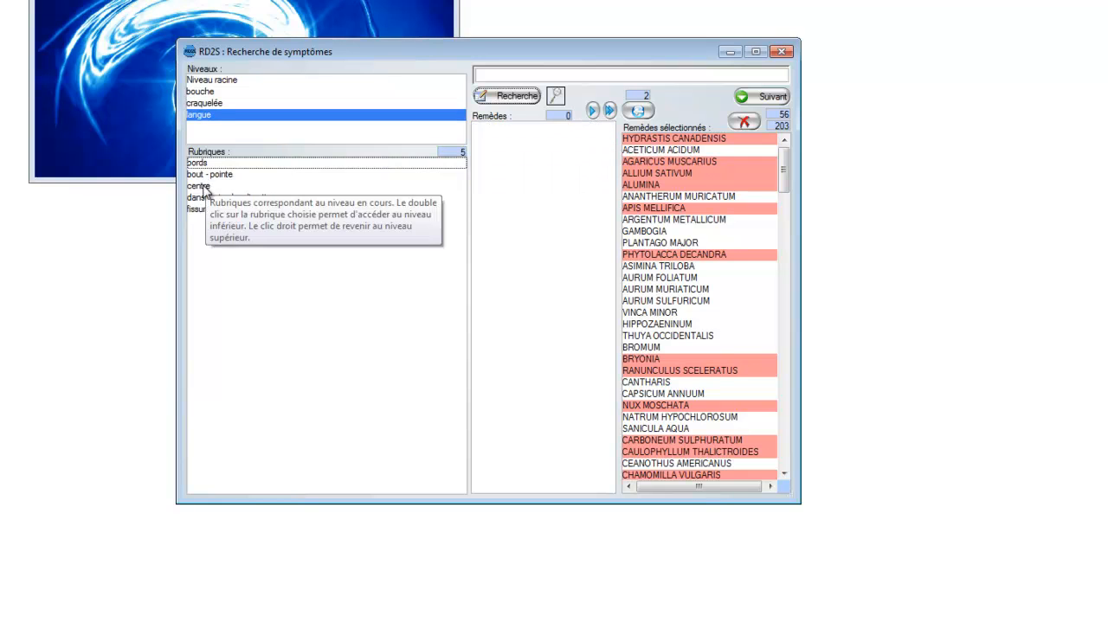
{"action": "double_click", "coordinate": [204, 187]}
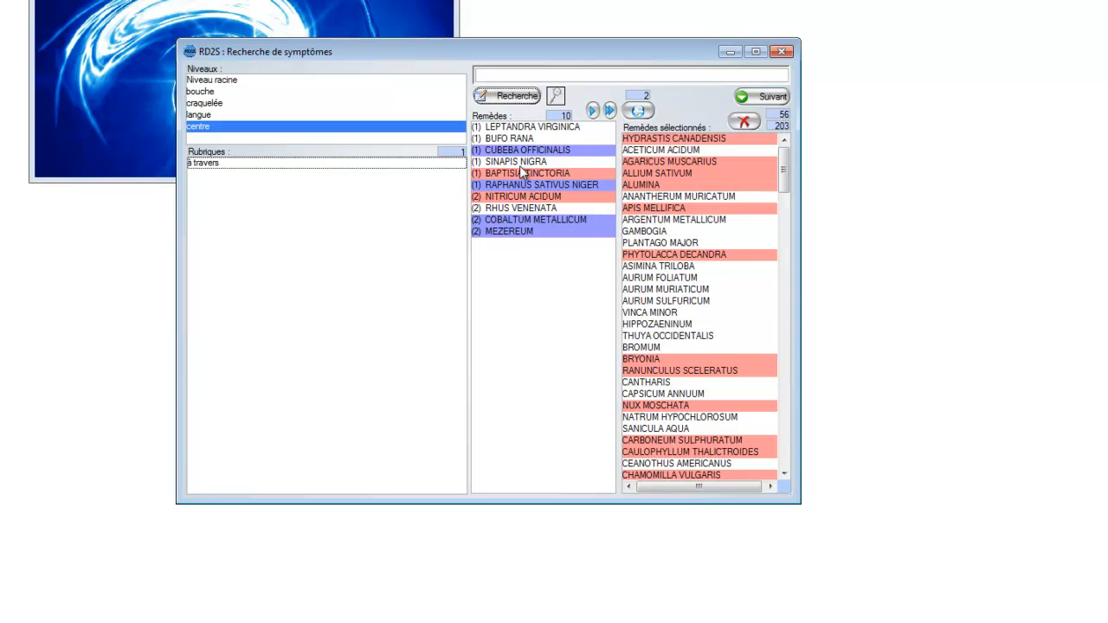
{"action": "left_click", "coordinate": [610, 110]}
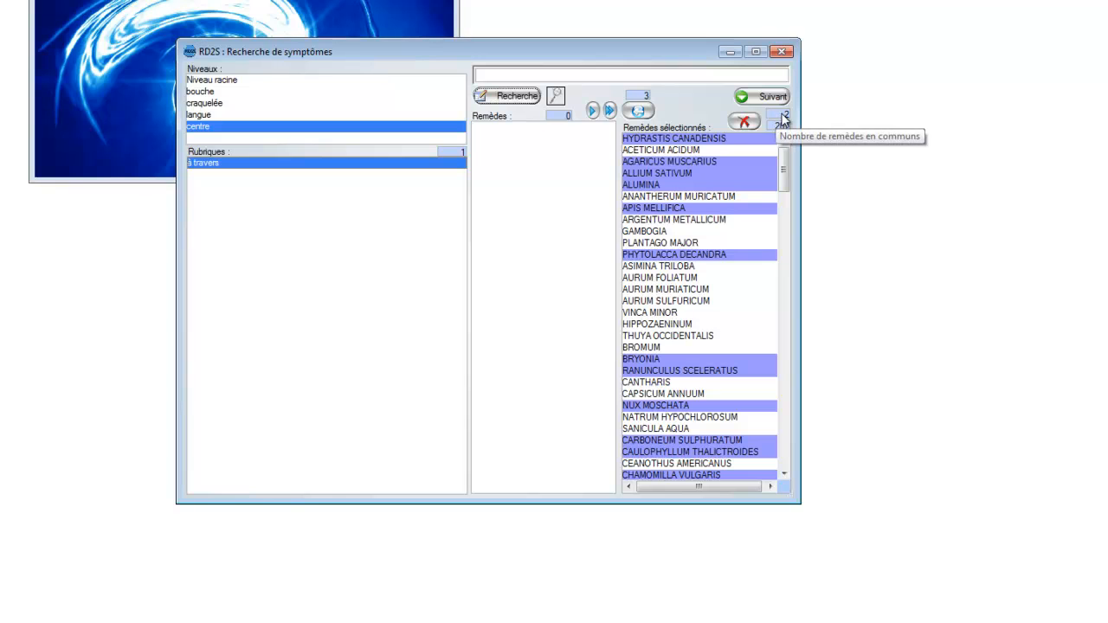
{"action": "mouse_move", "coordinate": [785, 160]}
{"action": "left_mouse_down"}
{"action": "mouse_move", "coordinate": [784, 280]}
{"action": "mouse_move", "coordinate": [787, 157]}
{"action": "left_mouse_up"}
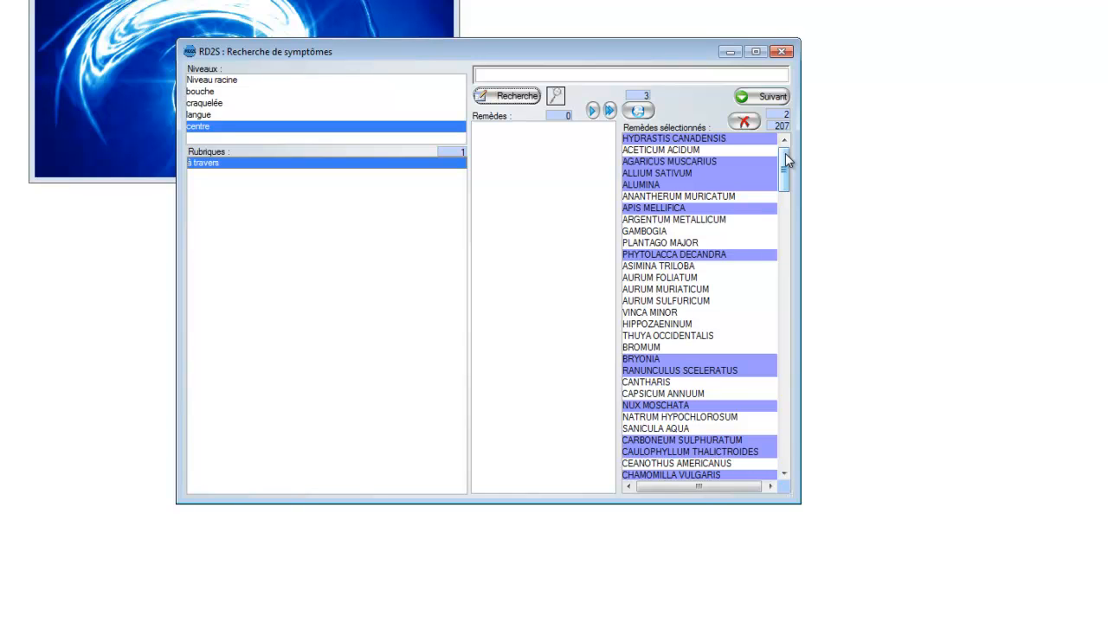
Step: Undo the last addition to the selected remedies and add all remedies of "bouche" > "craquelée" > "langue" > "centre" again
{"action": "left_click", "coordinate": [641, 113]}
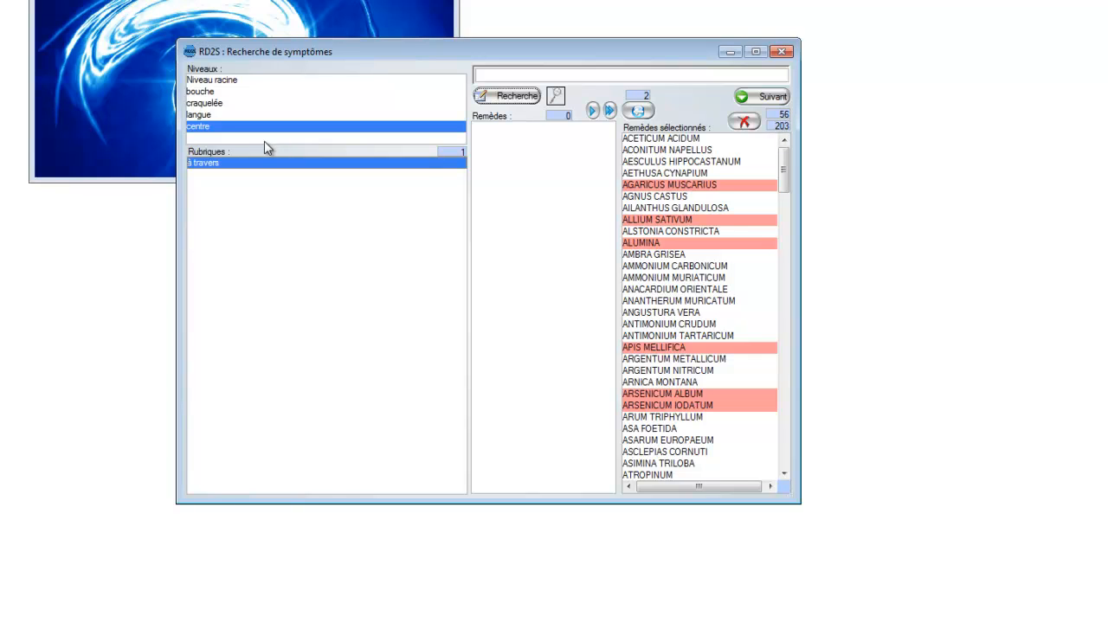
{"action": "left_click", "coordinate": [197, 131]}
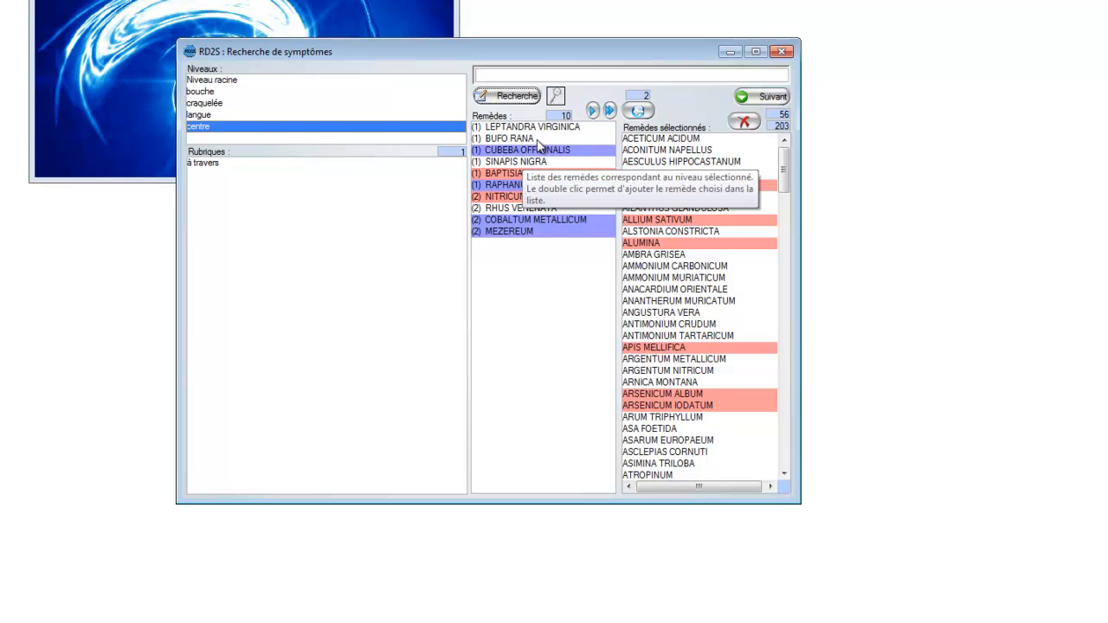
{"action": "left_click", "coordinate": [611, 110]}
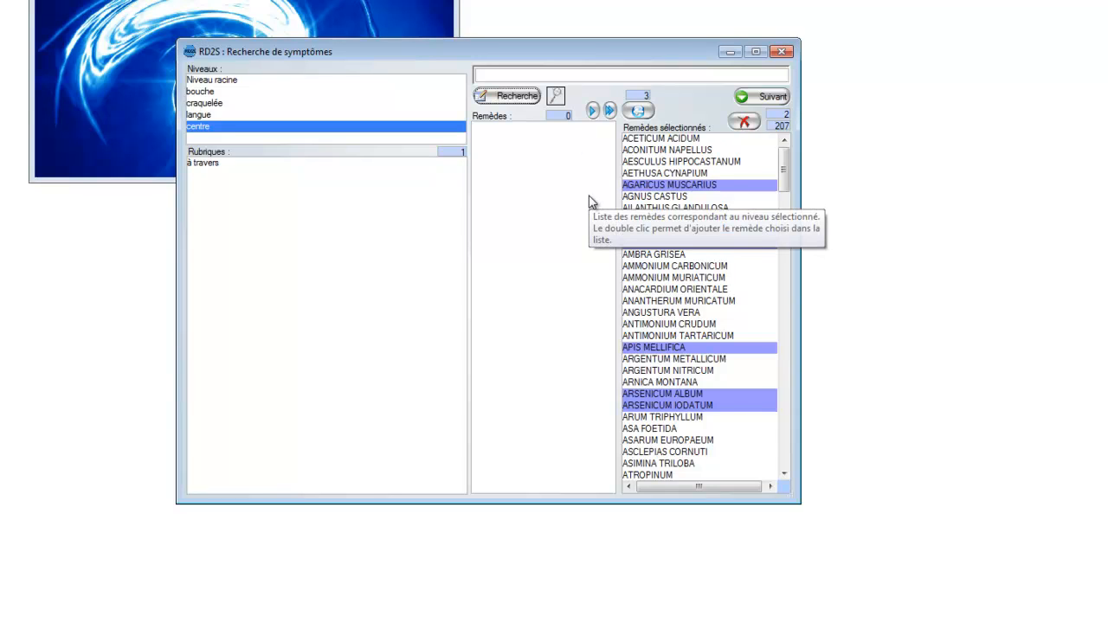
Step: Search the symptoms for "cance" and browse the matching rubrics as far as "face" > "cancer"
{"action": "type", "text": "an"}
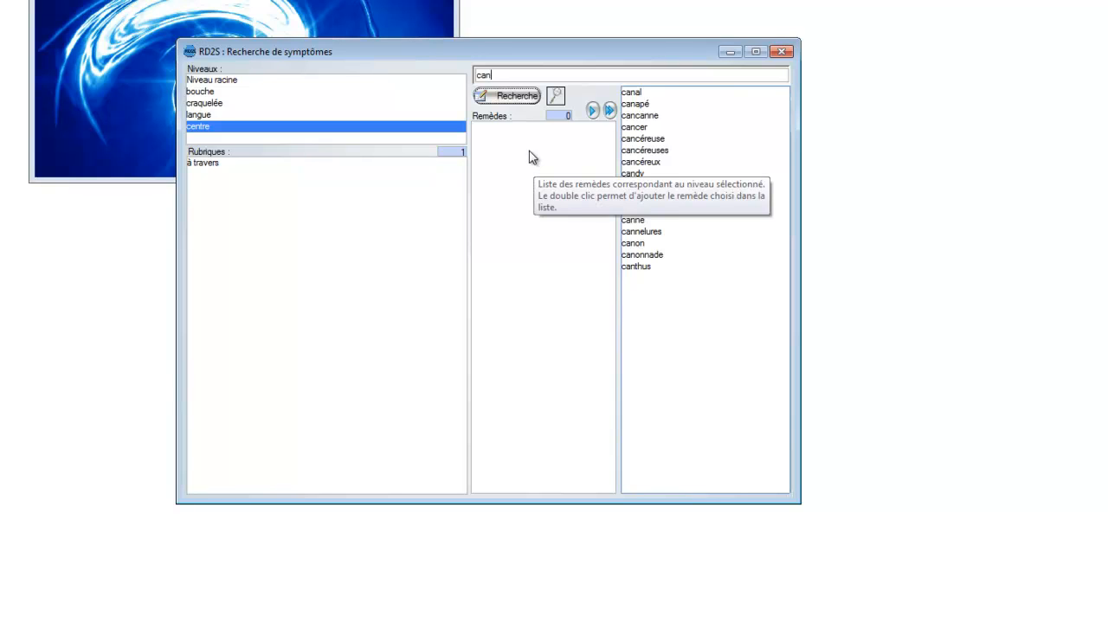
{"action": "type", "text": "c"}
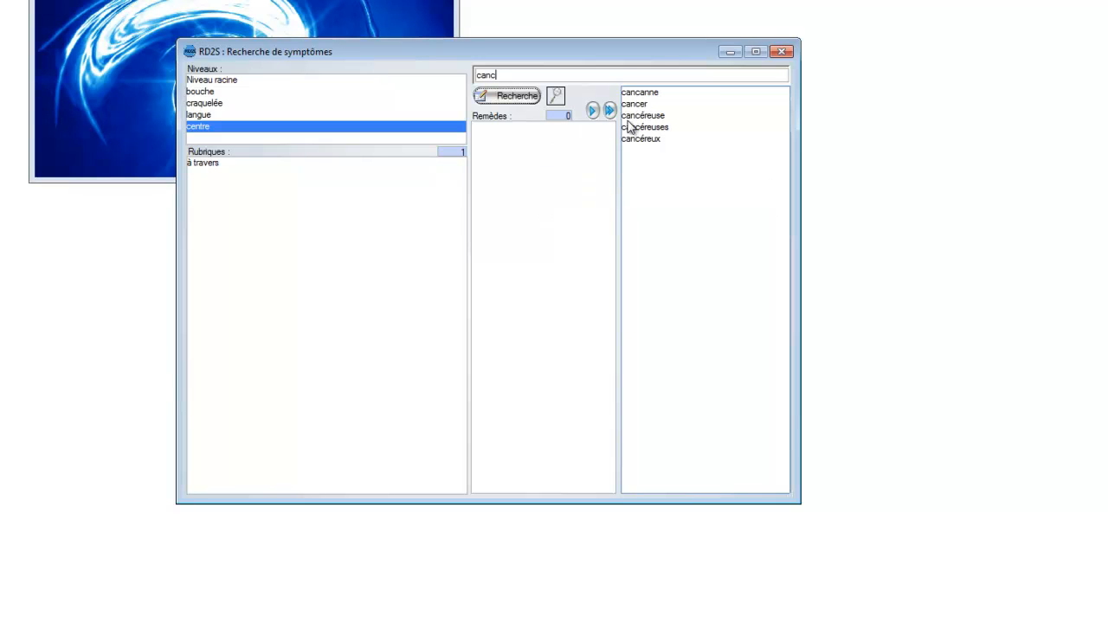
{"action": "type", "text": "e"}
{"action": "left_click", "coordinate": [517, 98]}
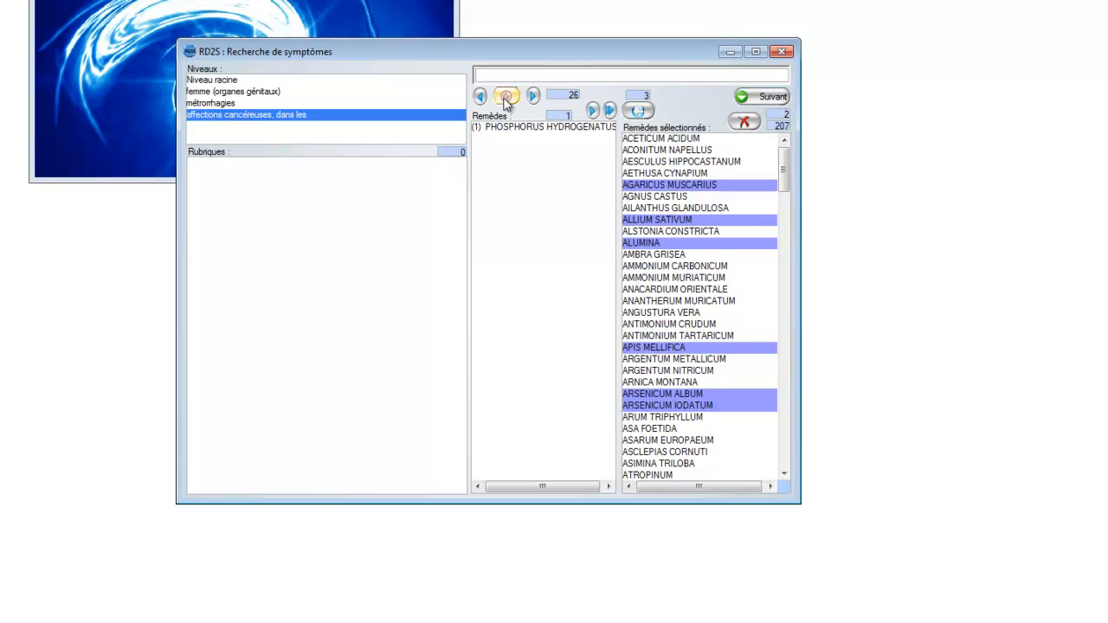
{"action": "left_click", "coordinate": [533, 96]}
{"action": "left_click", "coordinate": [534, 96]}
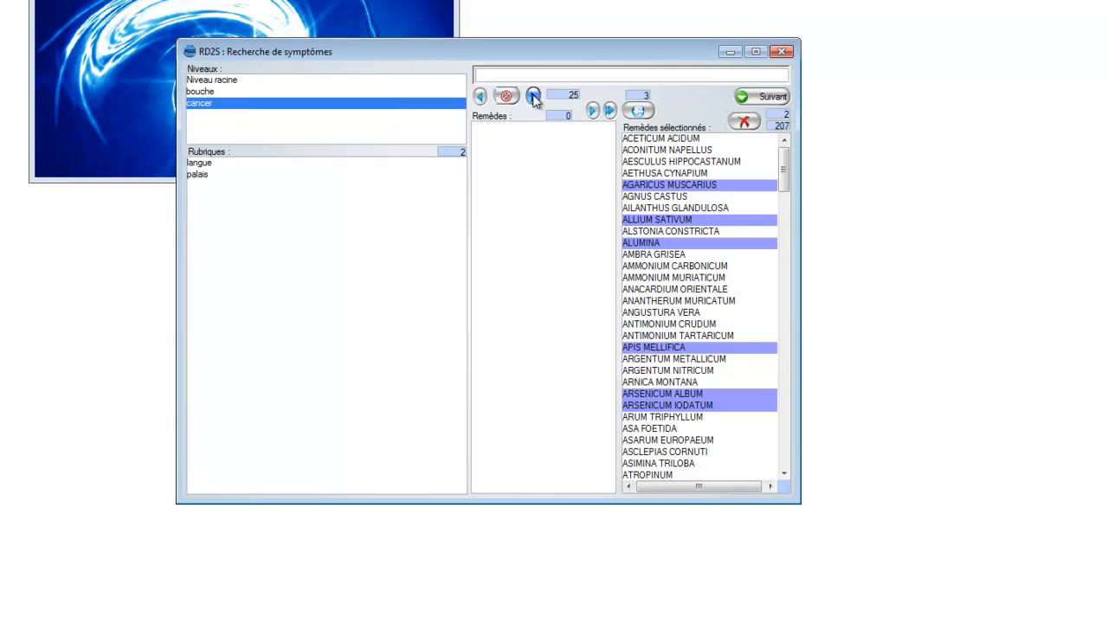
{"action": "left_click", "coordinate": [533, 96]}
{"action": "left_click", "coordinate": [533, 96]}
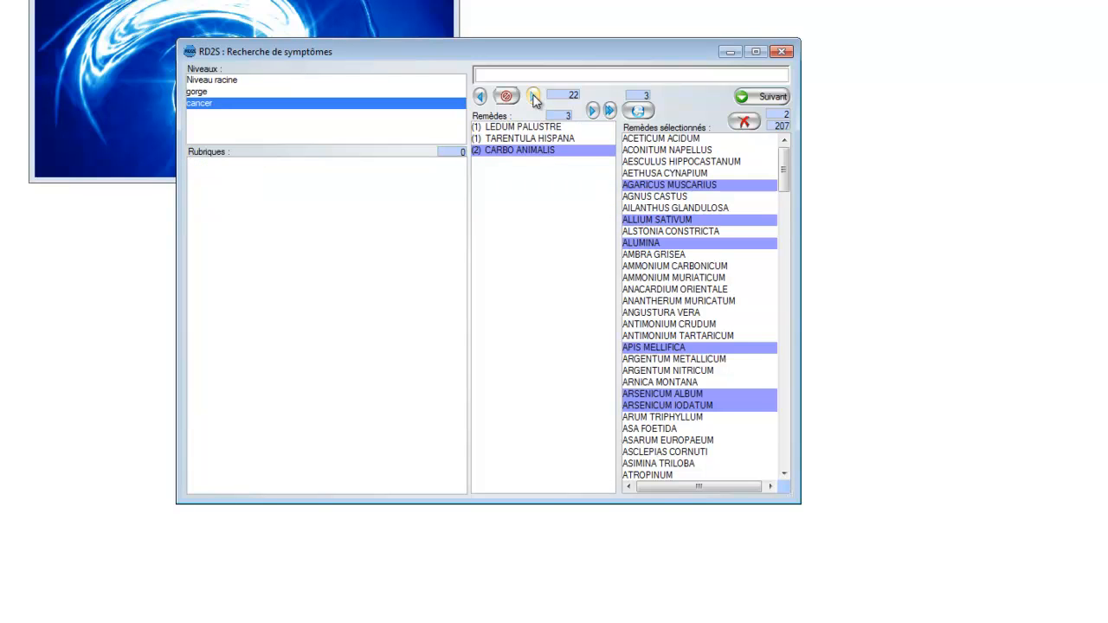
{"action": "left_click", "coordinate": [534, 96]}
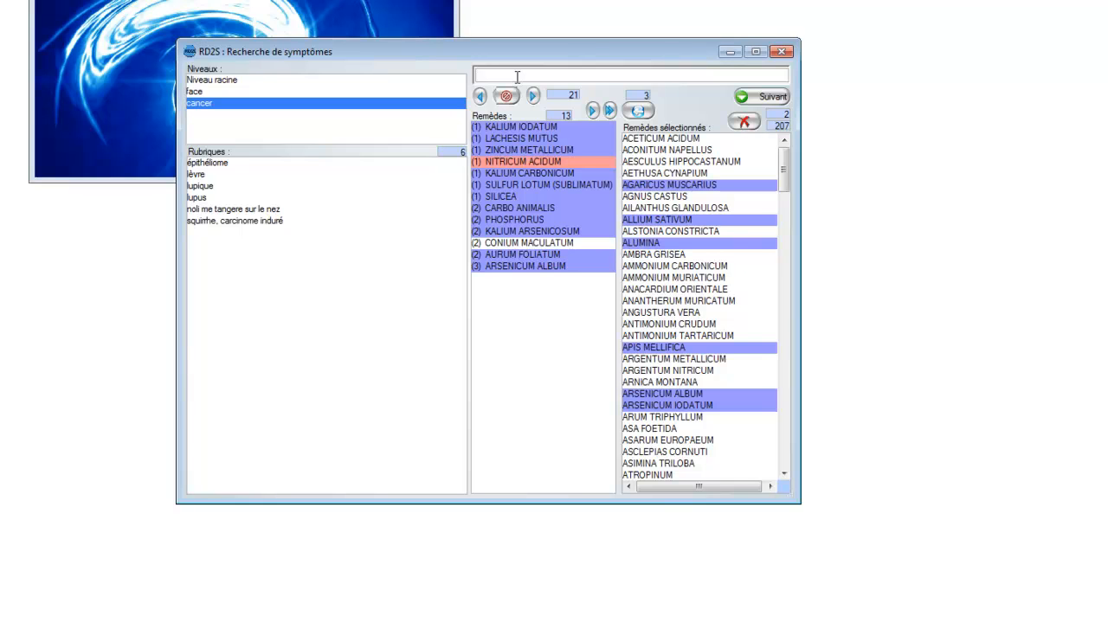
Step: Search the symptoms for "cance bouche" and display the remedies of "bouche" > "cancer" > "langue"
{"action": "left_click", "coordinate": [517, 77]}
{"action": "type", "text": "cance"}
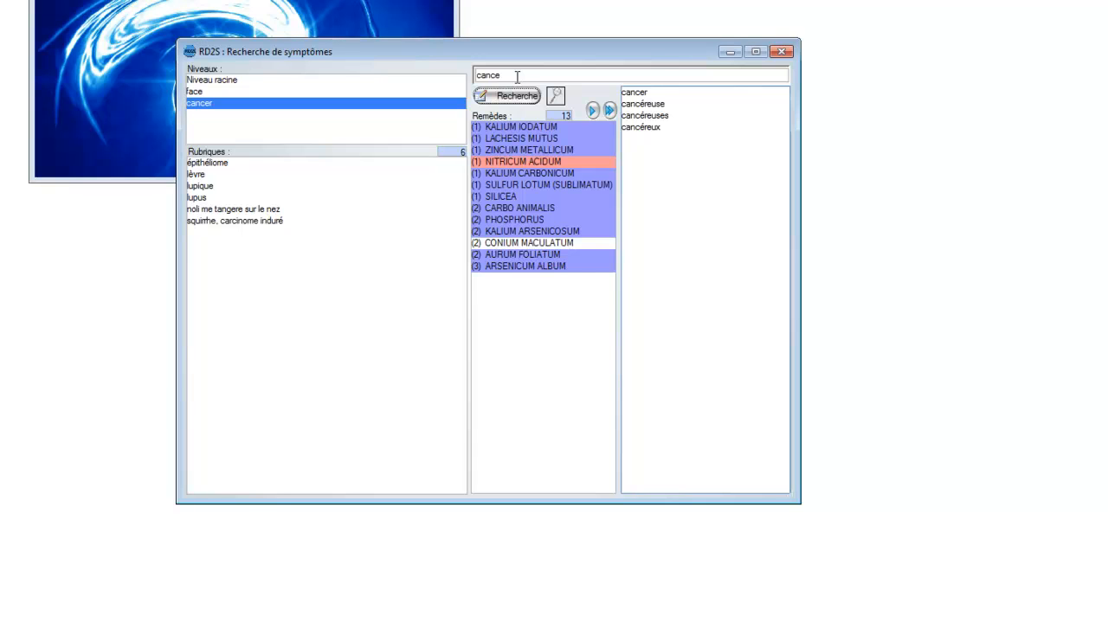
{"action": "type", "text": " bouch"}
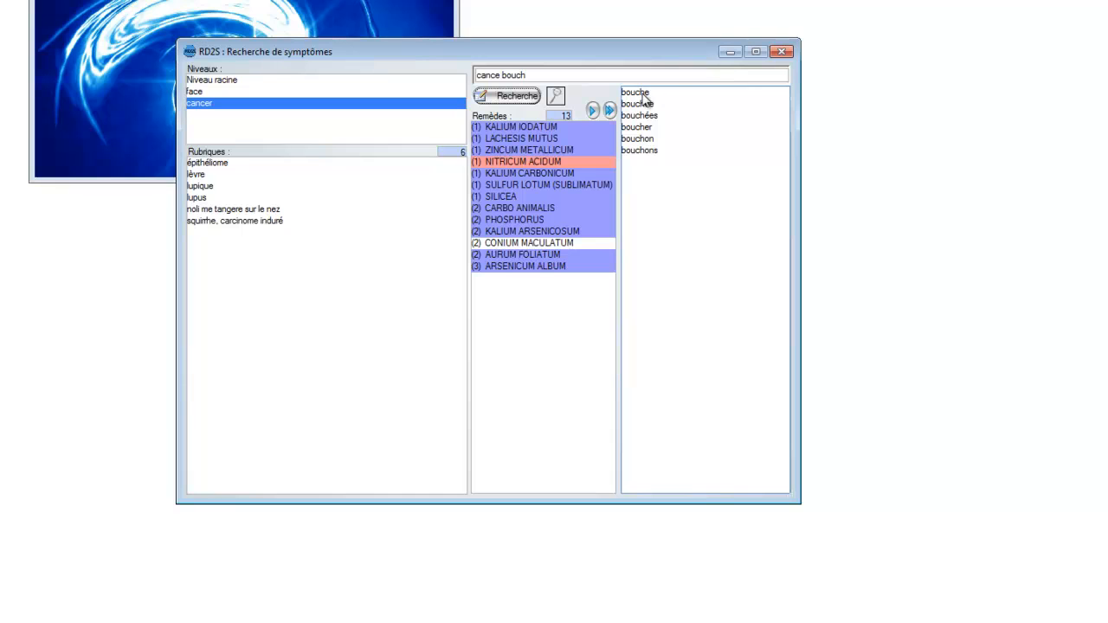
{"action": "left_click", "coordinate": [517, 100]}
{"action": "left_click", "coordinate": [640, 93]}
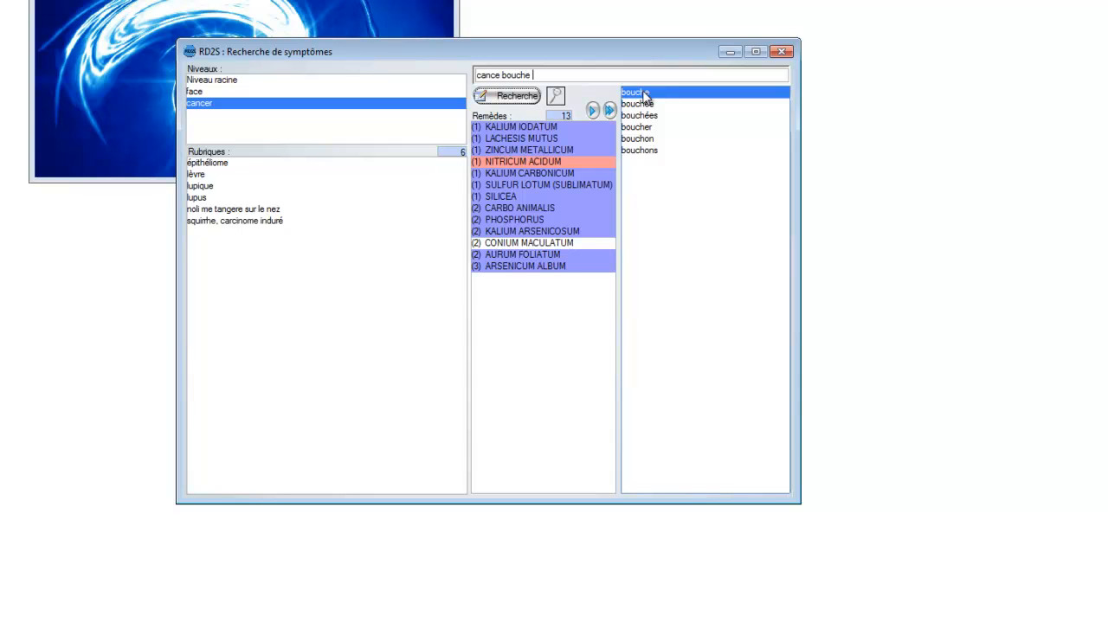
{"action": "left_click", "coordinate": [515, 98]}
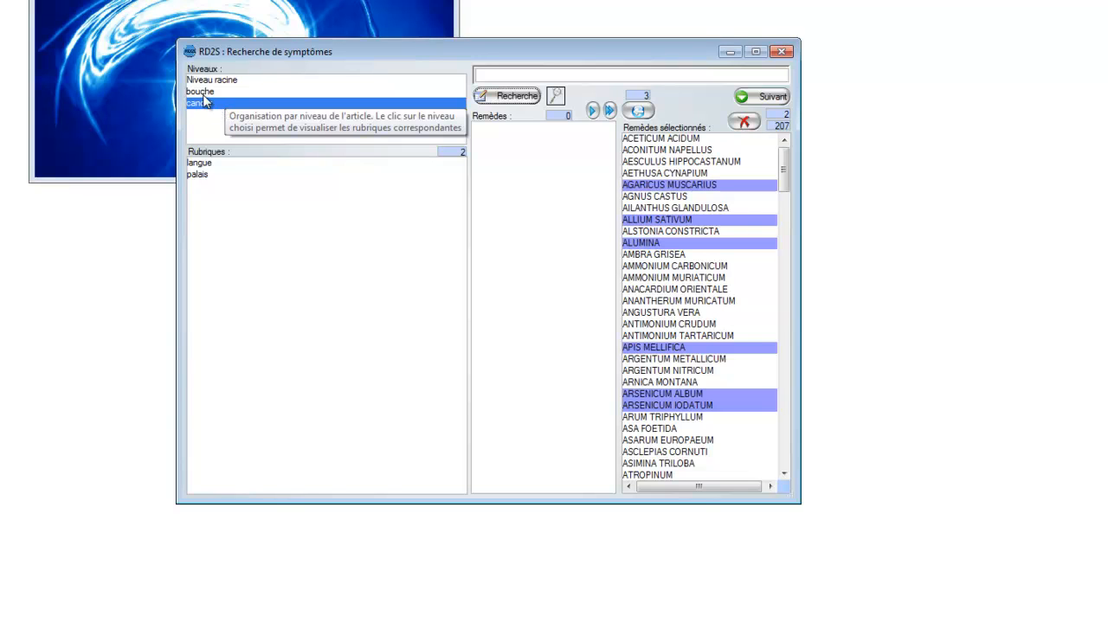
{"action": "double_click", "coordinate": [208, 167]}
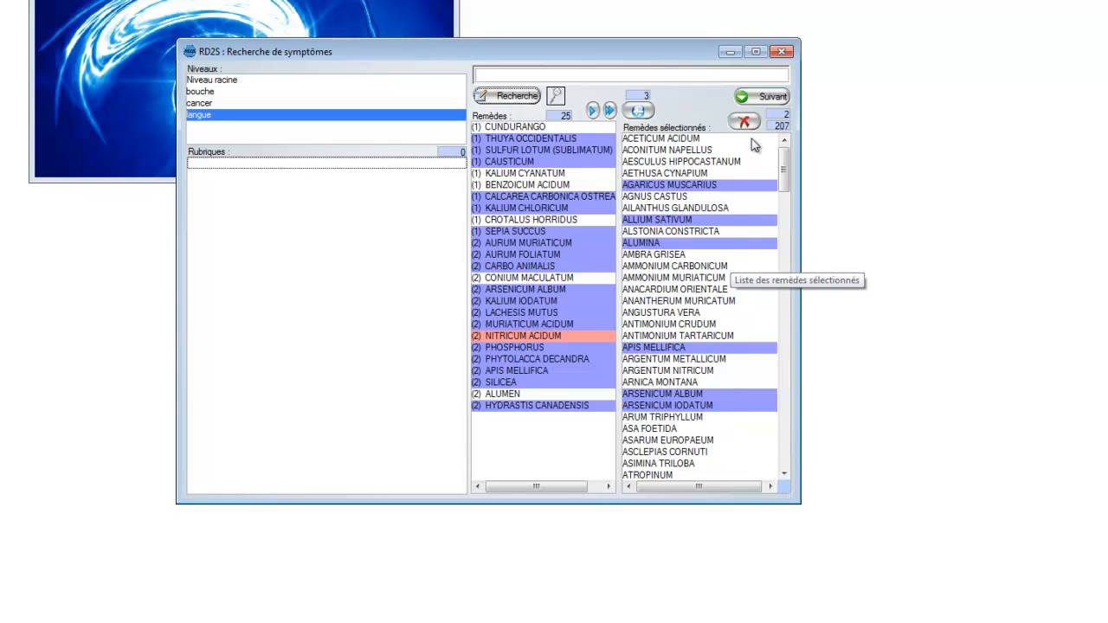
Step: Continue to the product selection for the test with only the remedies common to all selected symptoms ("Commun")
{"action": "left_click", "coordinate": [768, 97]}
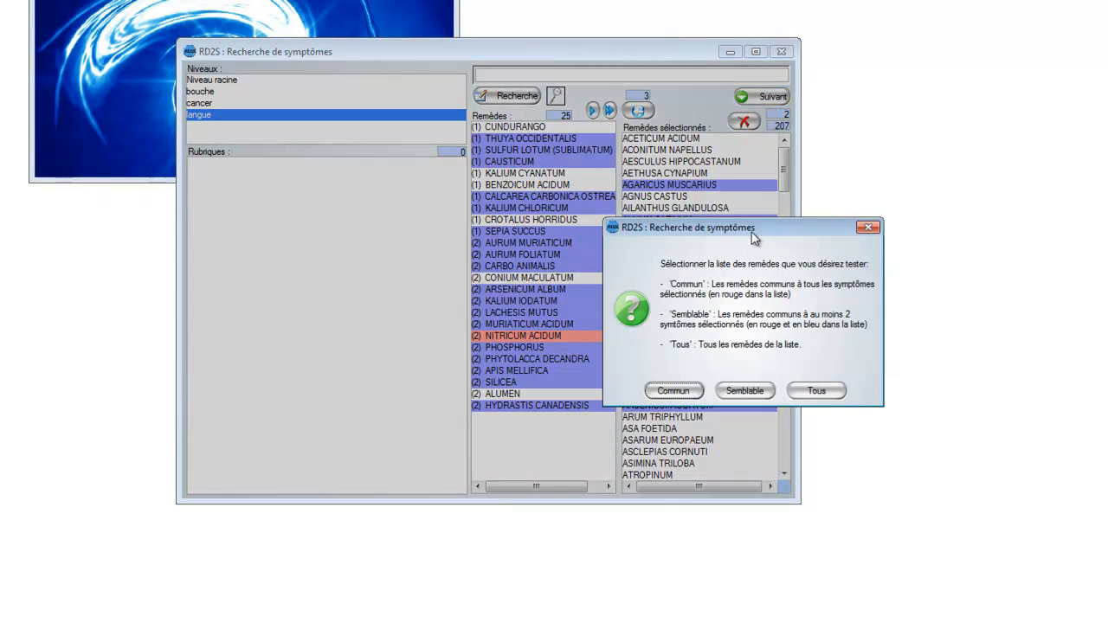
{"action": "left_click_drag", "start_coordinate": [791, 231], "coordinate": [273, 293]}
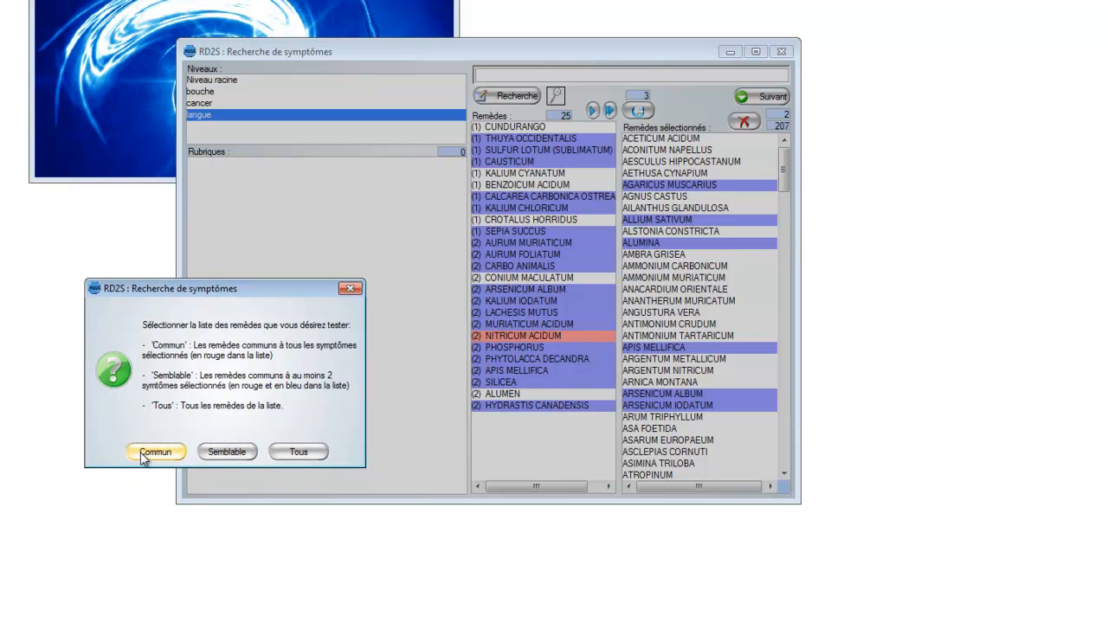
{"action": "left_click", "coordinate": [783, 173]}
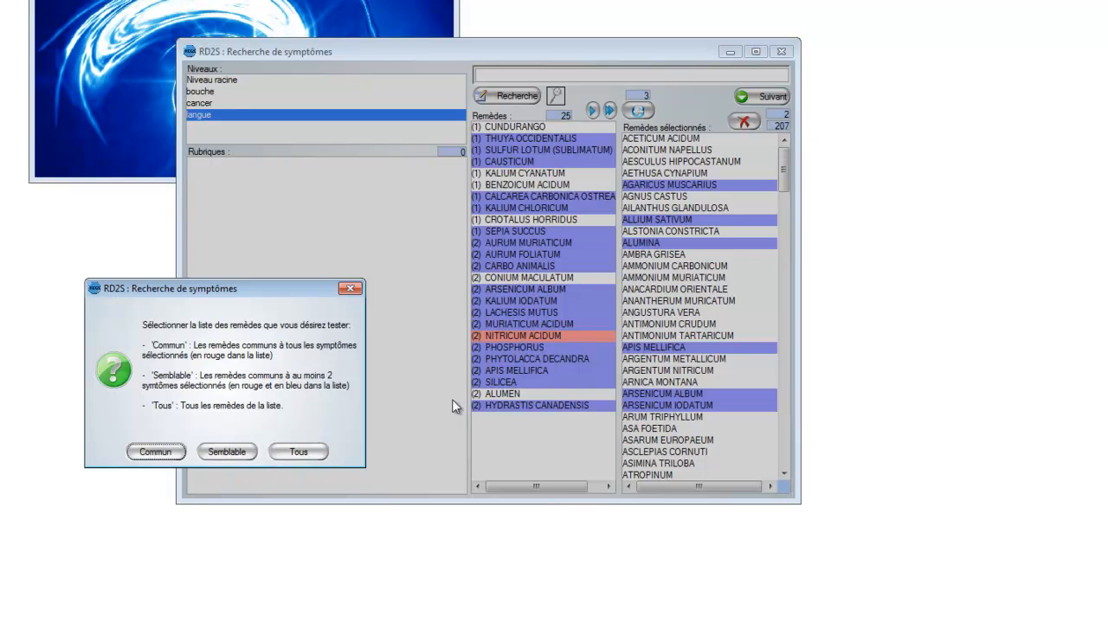
{"action": "left_click", "coordinate": [156, 452]}
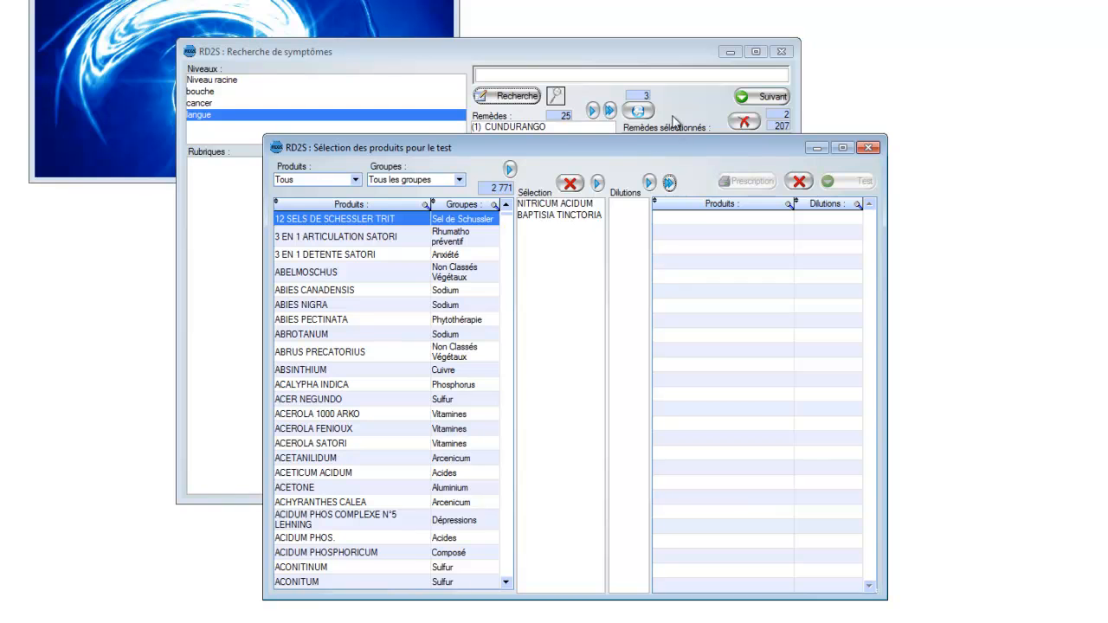
Step: Examine the available dilutions of NITRICUM ACIDUM and BAPTISIA TINCTORIA and look through the full product list
{"action": "left_click_drag", "start_coordinate": [665, 154], "coordinate": [601, 133]}
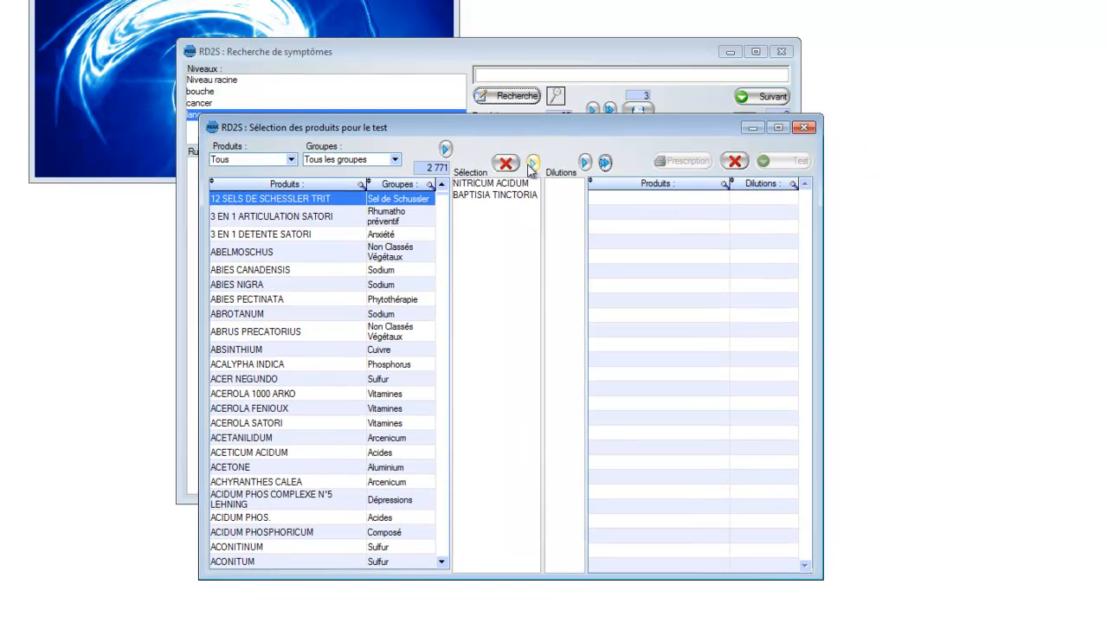
{"action": "left_click", "coordinate": [488, 185]}
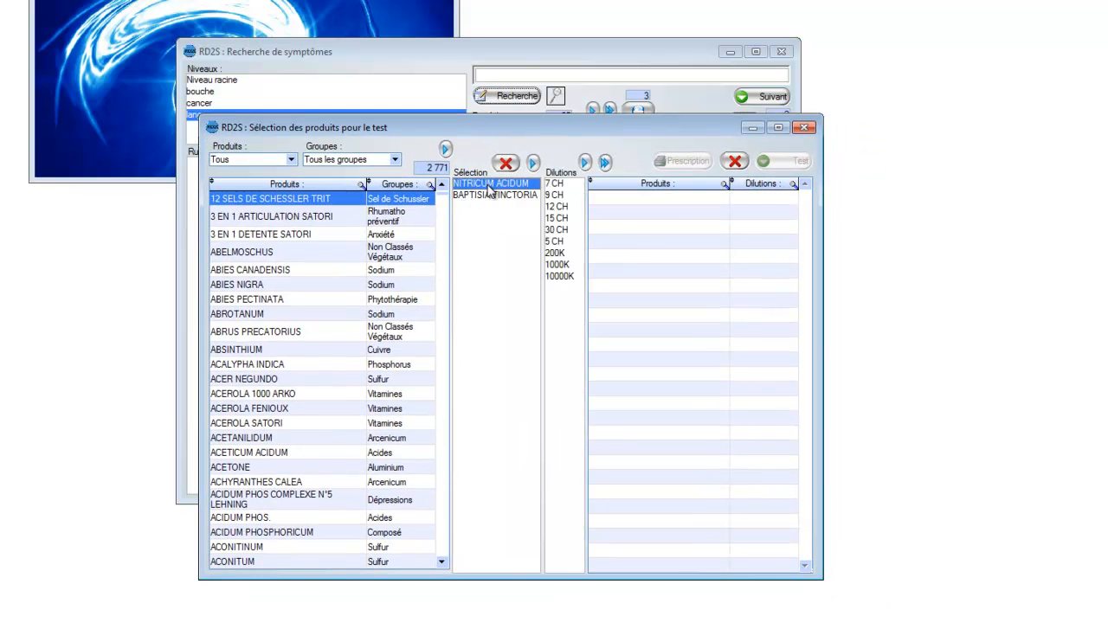
{"action": "left_click", "coordinate": [490, 194]}
{"action": "left_click", "coordinate": [491, 184]}
{"action": "left_click", "coordinate": [494, 195]}
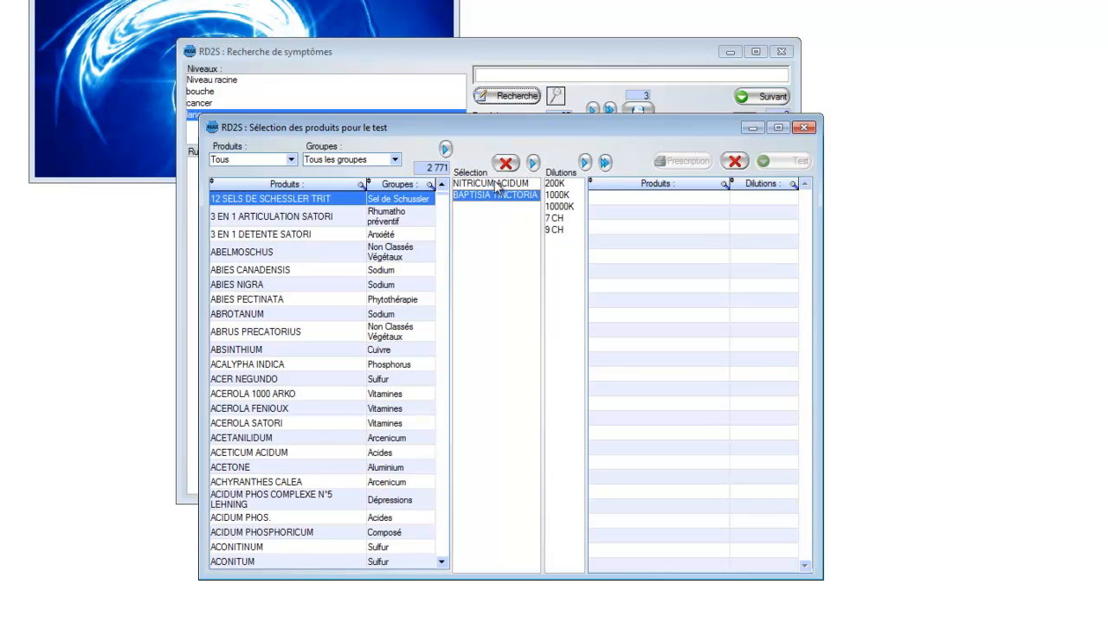
{"action": "left_click", "coordinate": [497, 185]}
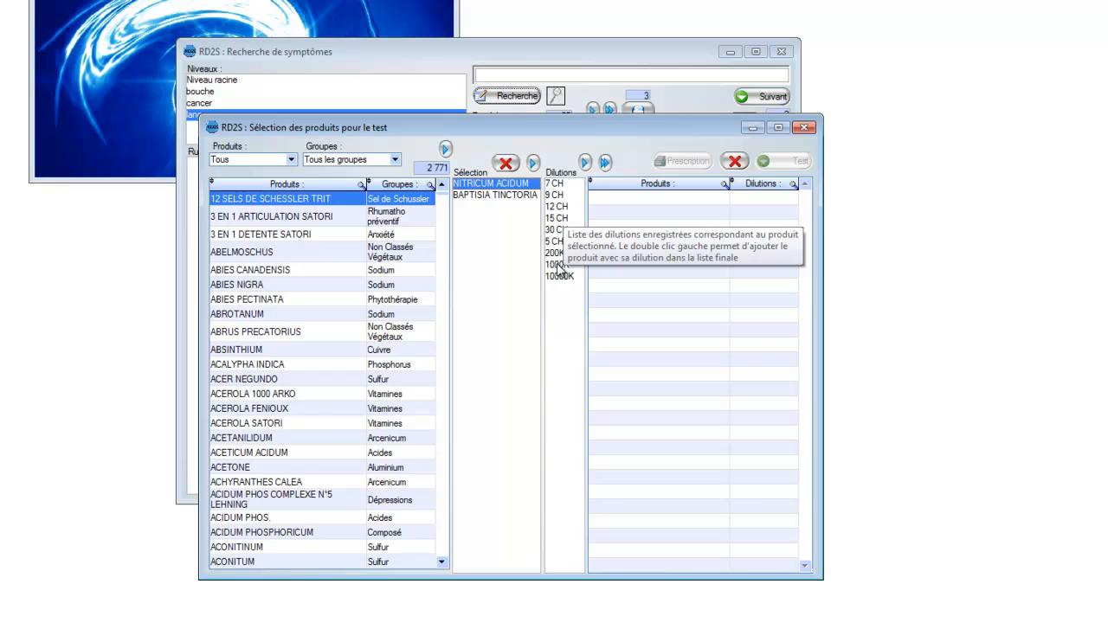
{"action": "left_click", "coordinate": [510, 196]}
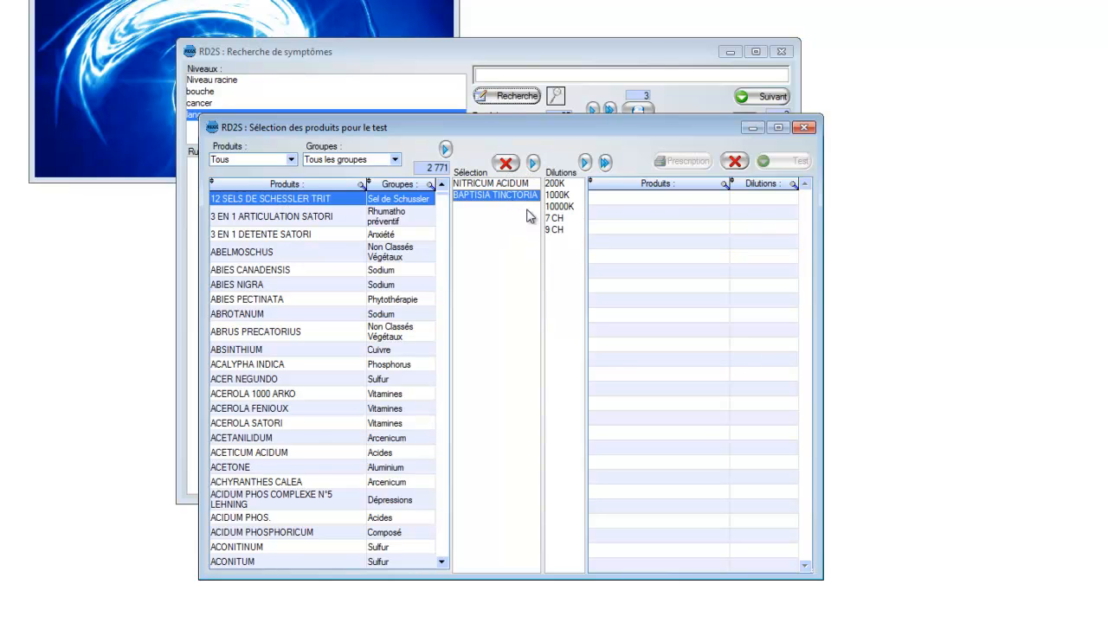
{"action": "left_click", "coordinate": [525, 185]}
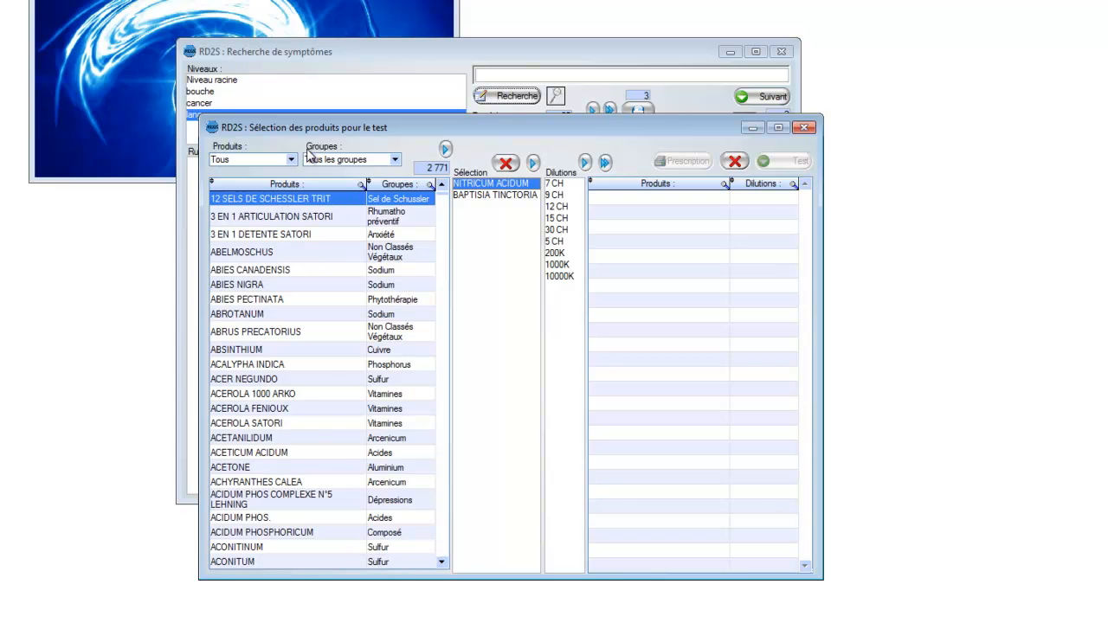
{"action": "left_click_drag", "start_coordinate": [446, 202], "coordinate": [448, 284]}
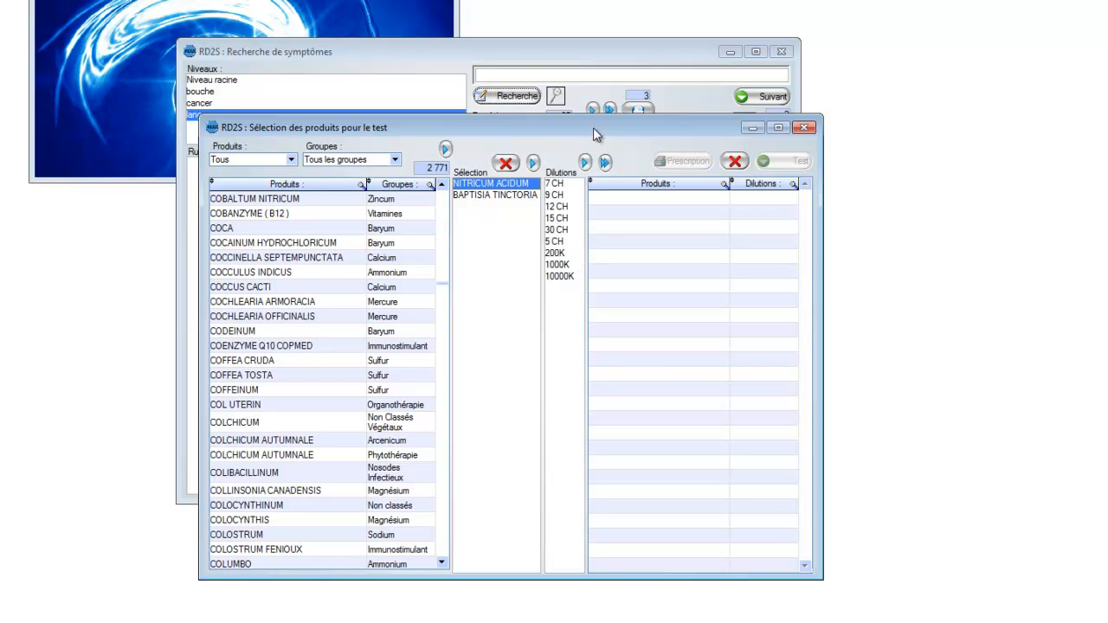
Step: Add NITRICUM ACIDUM and BAPTISIA TINCTORIA, each in the 1000K dilution, to the final test list
{"action": "left_click", "coordinate": [573, 268]}
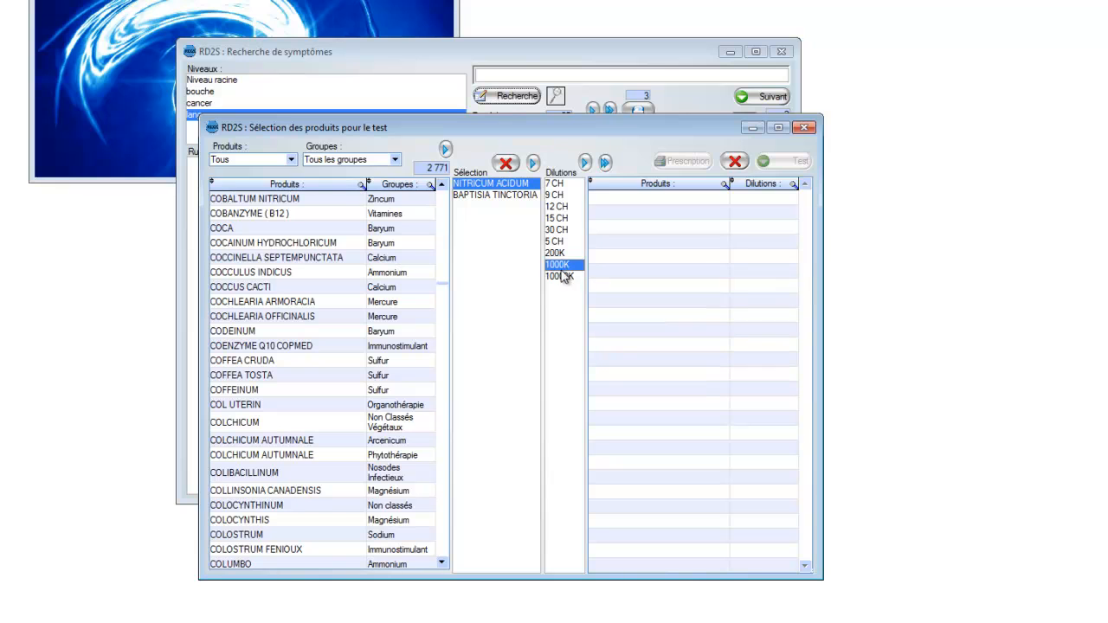
{"action": "double_click", "coordinate": [566, 268]}
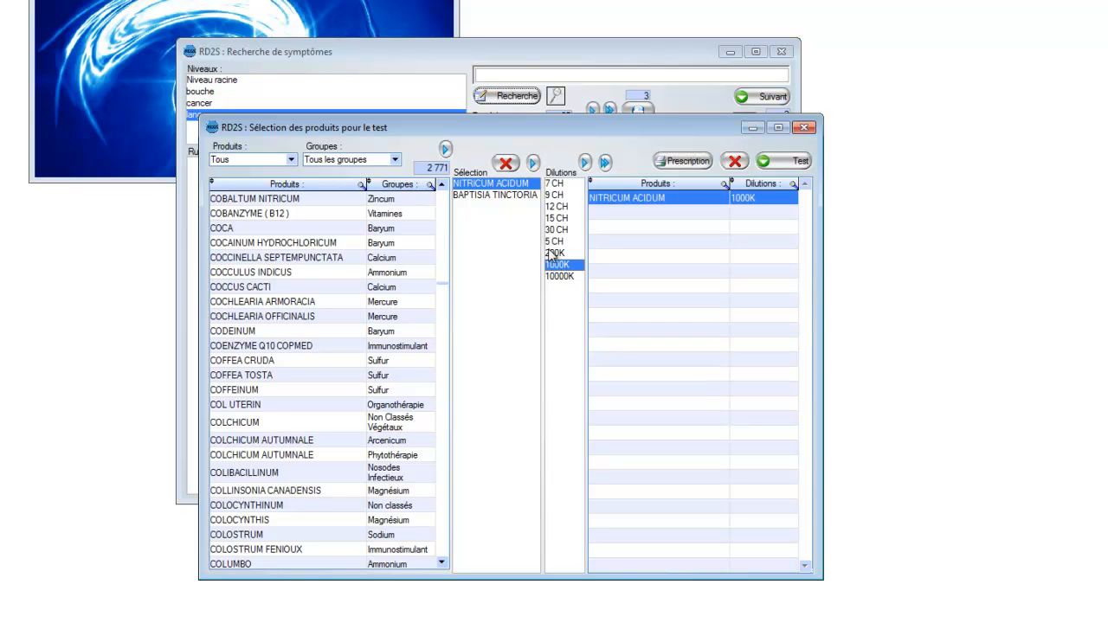
{"action": "left_click", "coordinate": [491, 195]}
{"action": "double_click", "coordinate": [570, 195]}
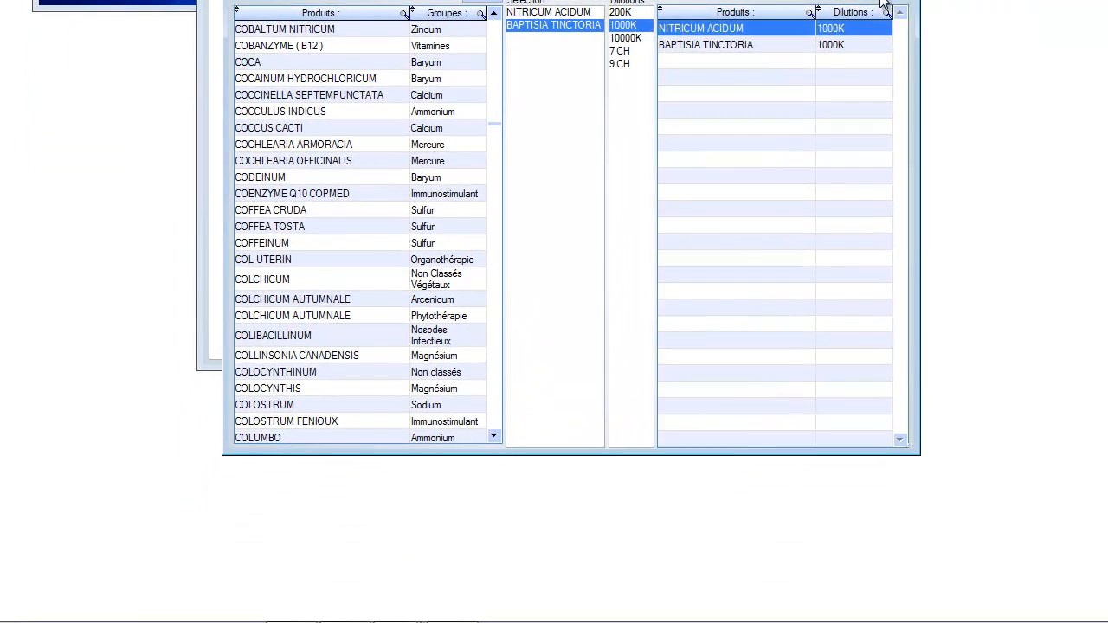
Step: Run the product test on the final list, turn off looping ("Boucle"), and stop and close the test
{"action": "left_click", "coordinate": [783, 162]}
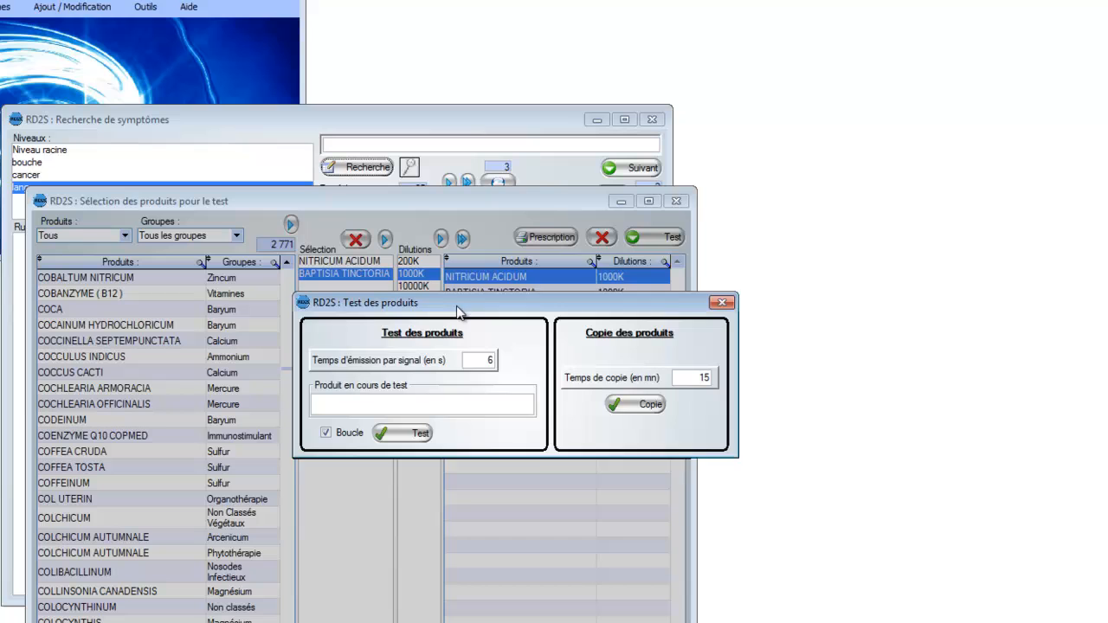
{"action": "left_click_drag", "start_coordinate": [457, 309], "coordinate": [458, 306]}
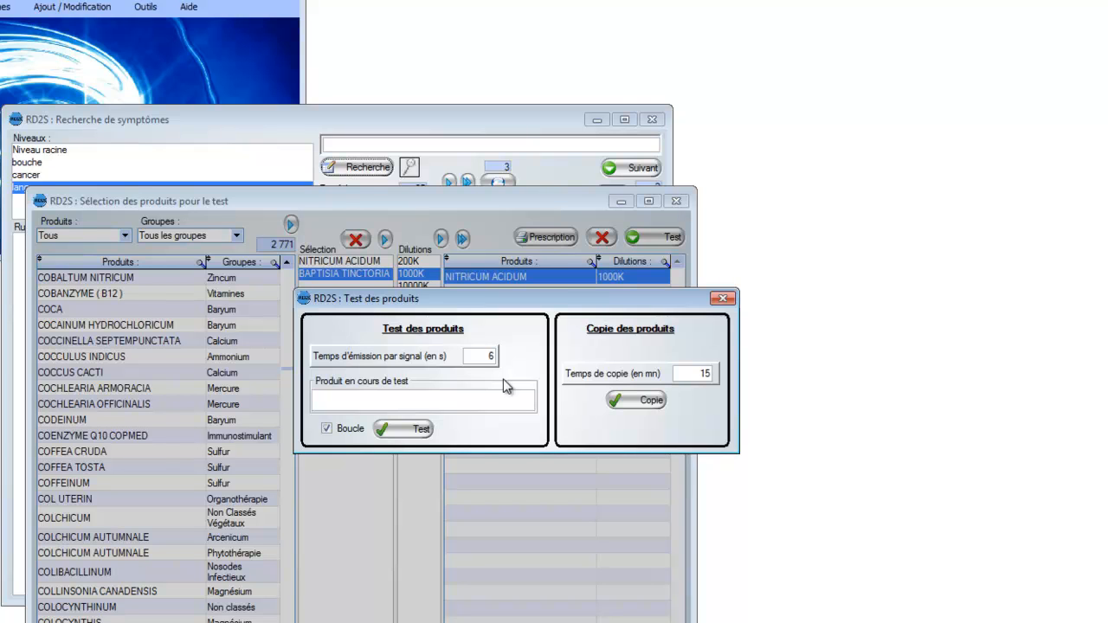
{"action": "left_click", "coordinate": [422, 430]}
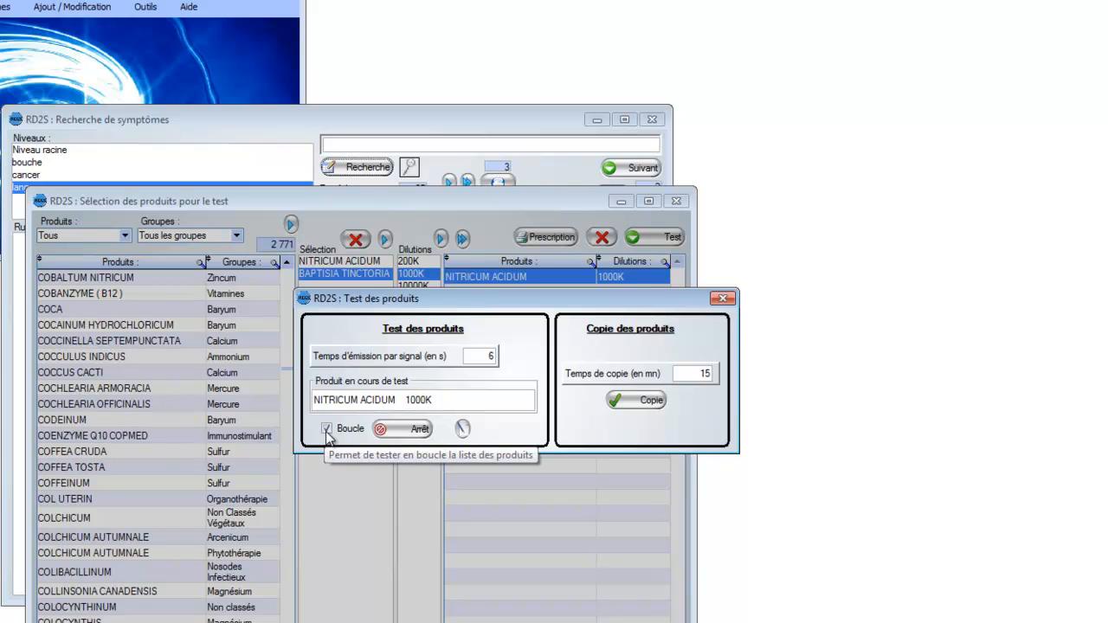
{"action": "left_click", "coordinate": [328, 433]}
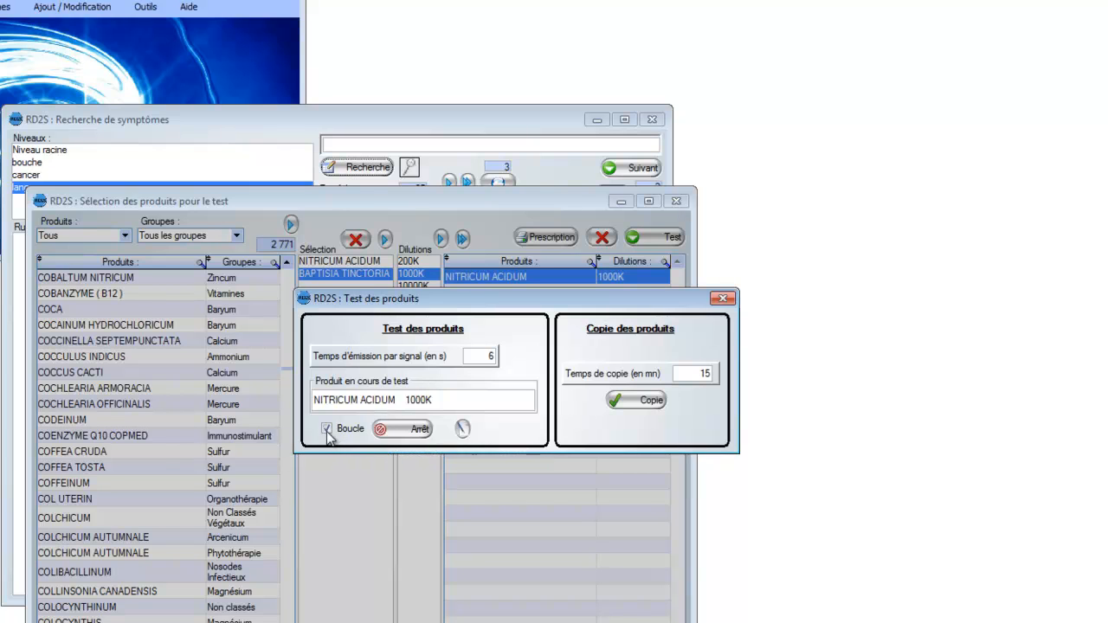
{"action": "left_click", "coordinate": [395, 431]}
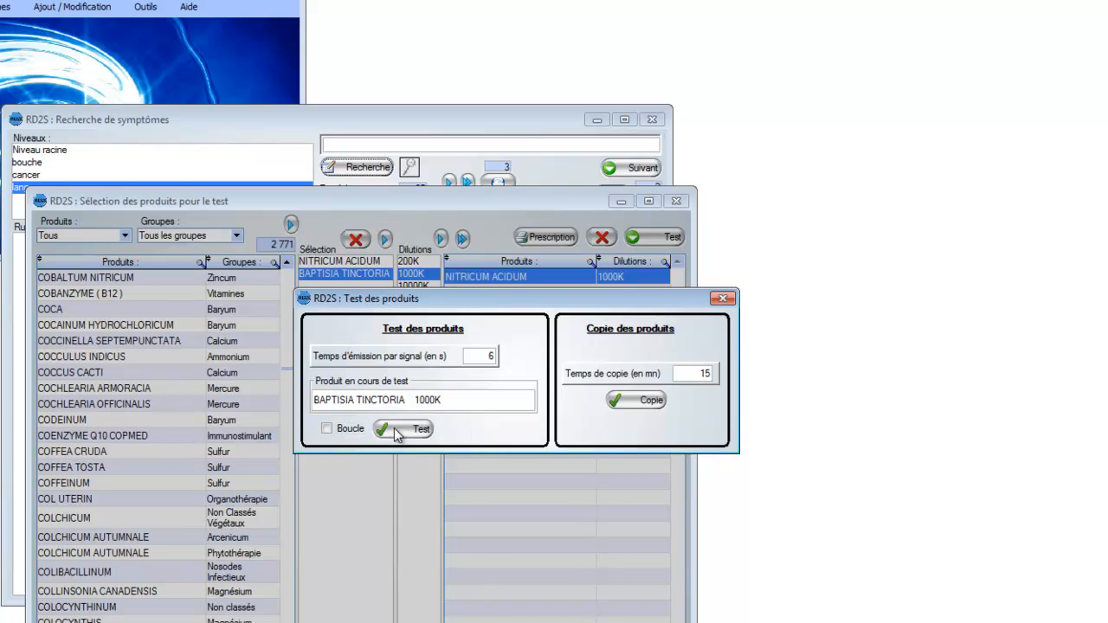
{"action": "left_click", "coordinate": [723, 300]}
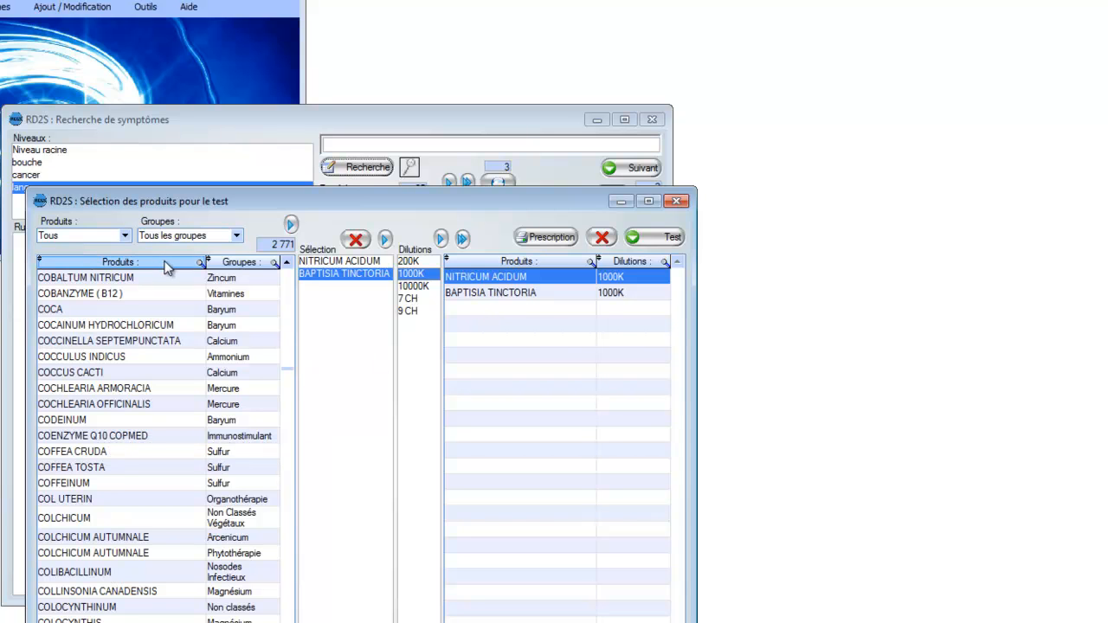
Step: Find ARSENICUM ALBUM in the product list and add it in the 1000K dilution to the final test list
{"action": "left_click", "coordinate": [200, 264]}
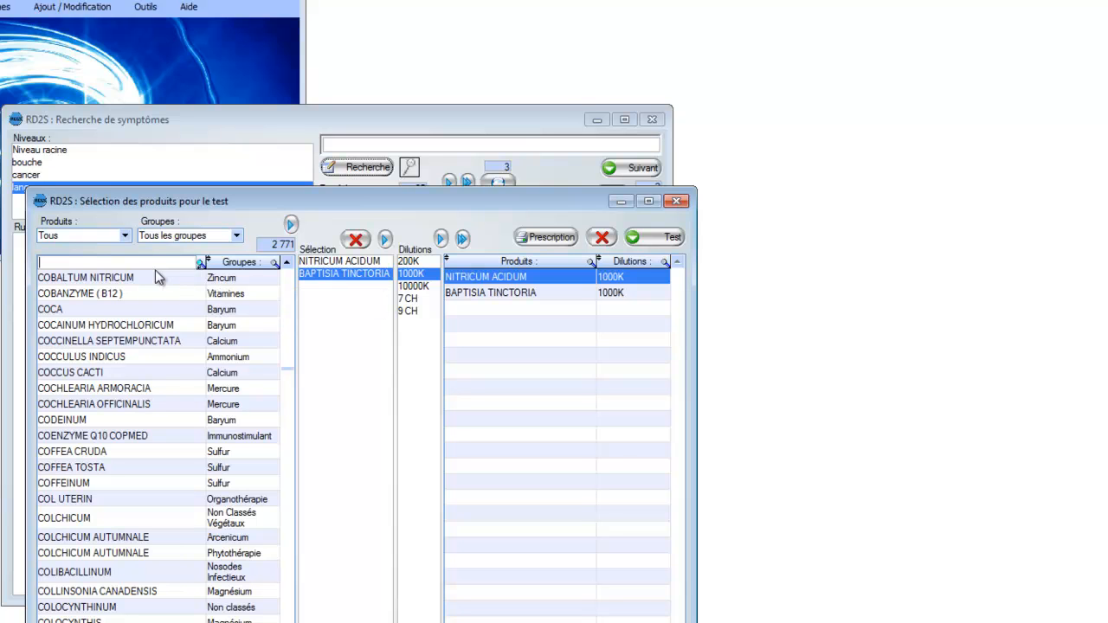
{"action": "type", "text": "arse"}
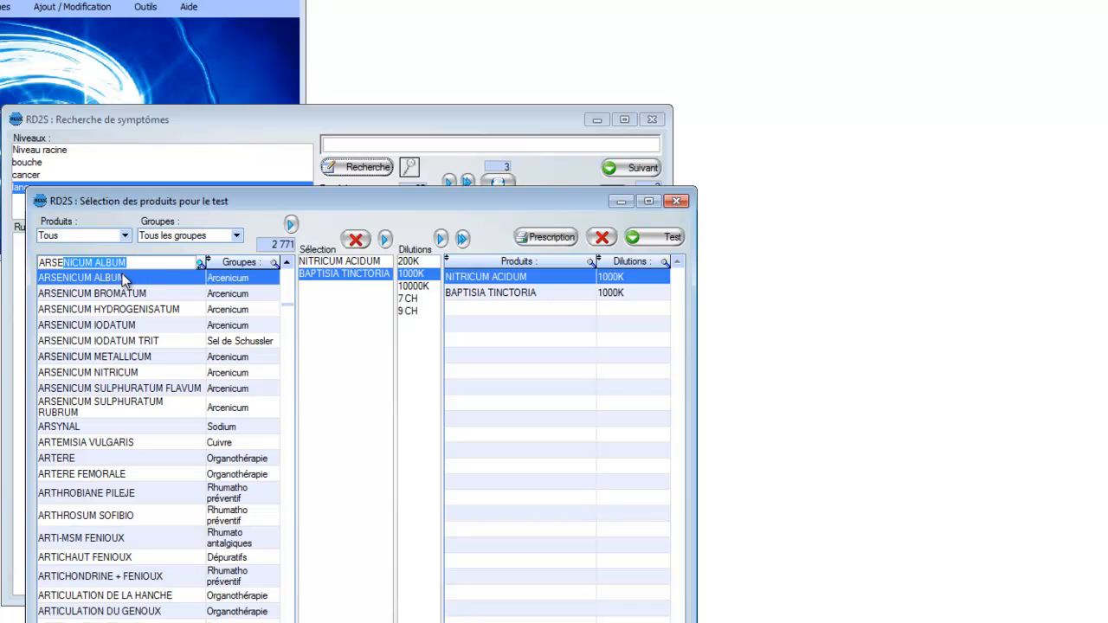
{"action": "double_click", "coordinate": [124, 278]}
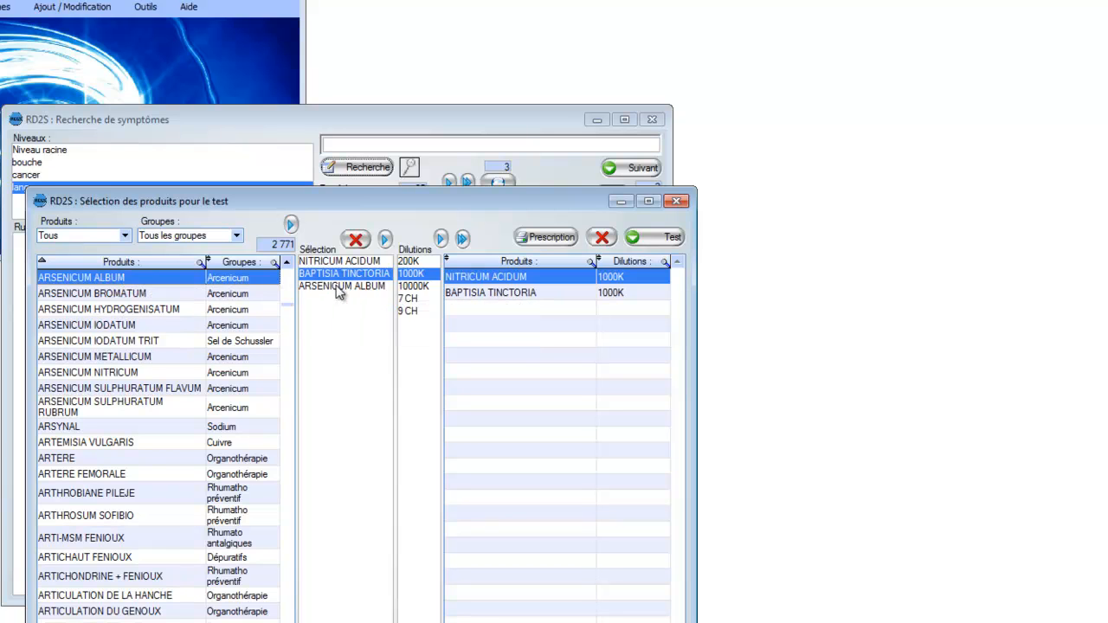
{"action": "left_click", "coordinate": [338, 289]}
{"action": "double_click", "coordinate": [407, 401]}
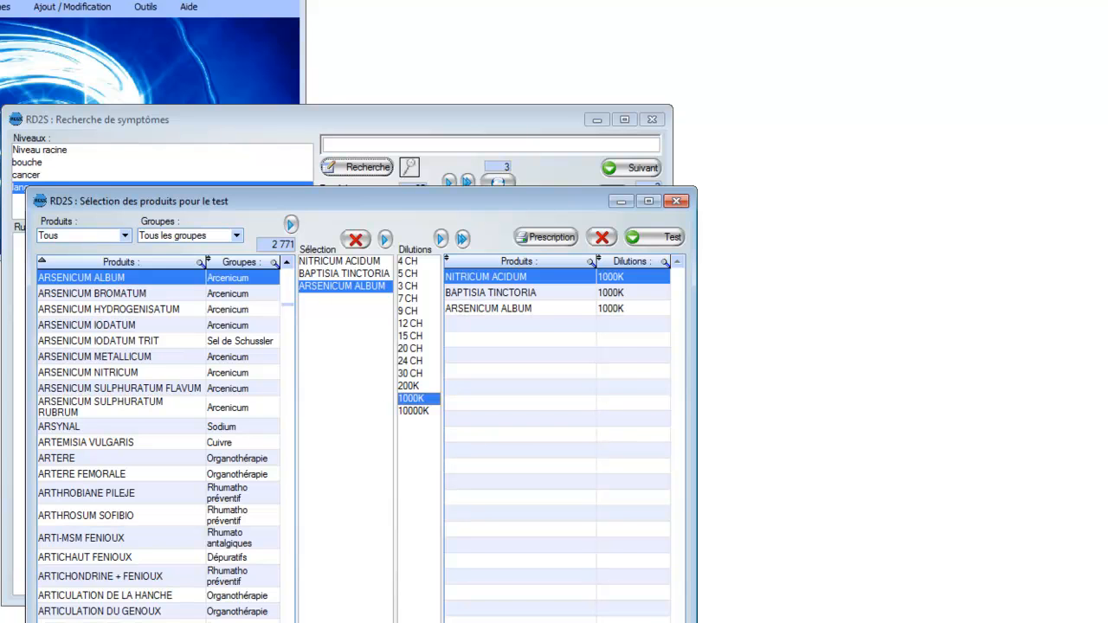
Step: Sort the product list by product name in descending and ascending order, and finally by group in ascending order
{"action": "left_click", "coordinate": [60, 263]}
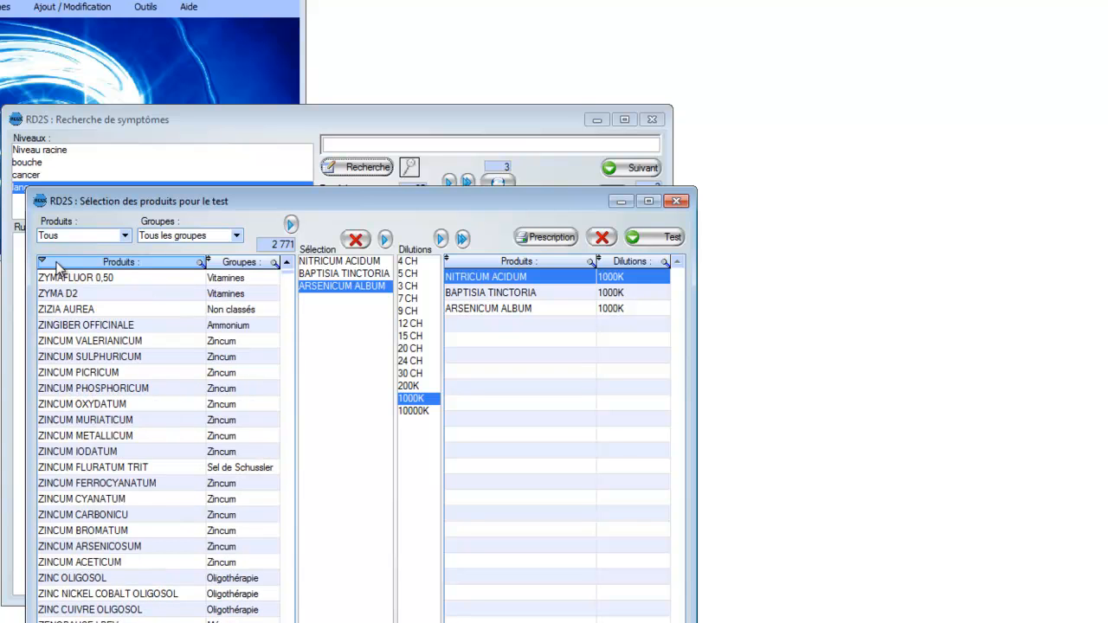
{"action": "left_click", "coordinate": [58, 264]}
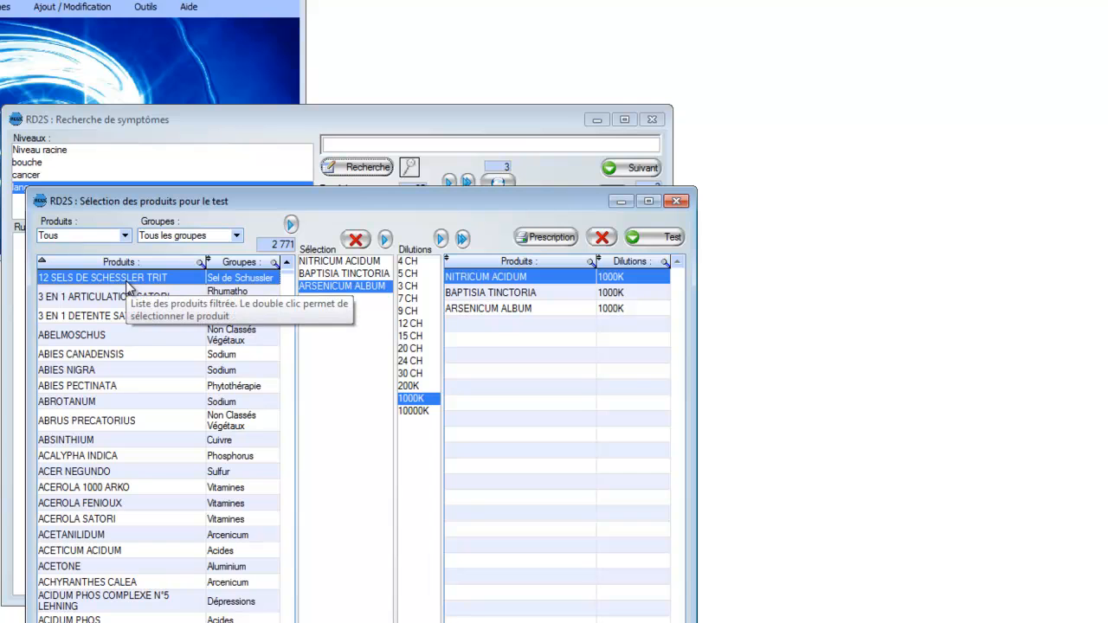
{"action": "left_click", "coordinate": [228, 262]}
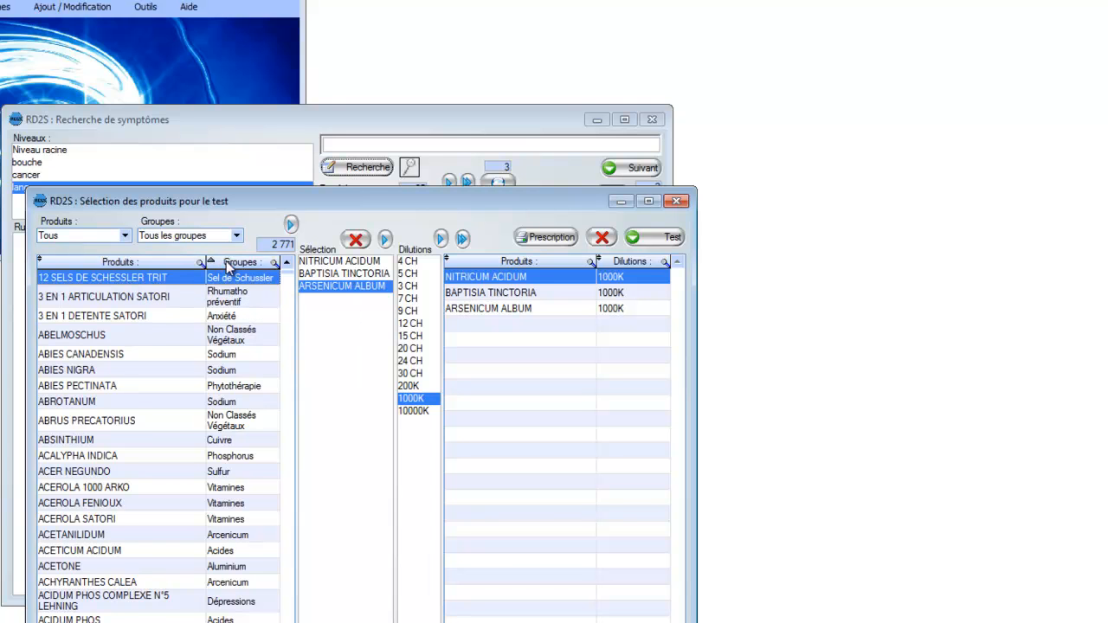
{"action": "left_click", "coordinate": [227, 262]}
{"action": "left_click", "coordinate": [227, 263]}
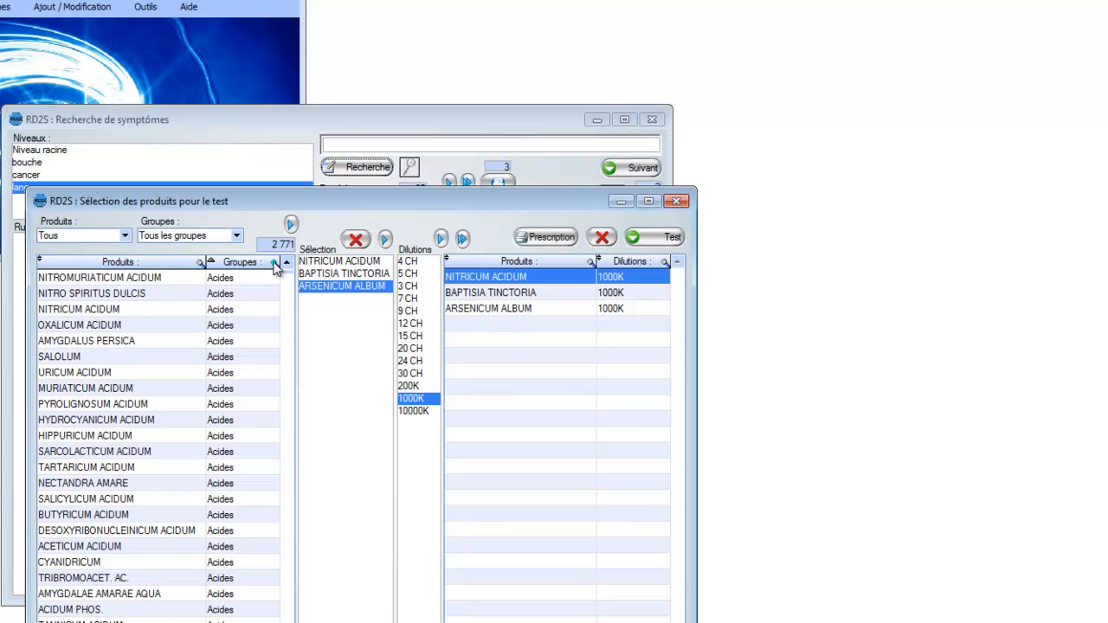
Step: Filter the product list to the "Acides" group and look through its products
{"action": "left_click", "coordinate": [238, 236]}
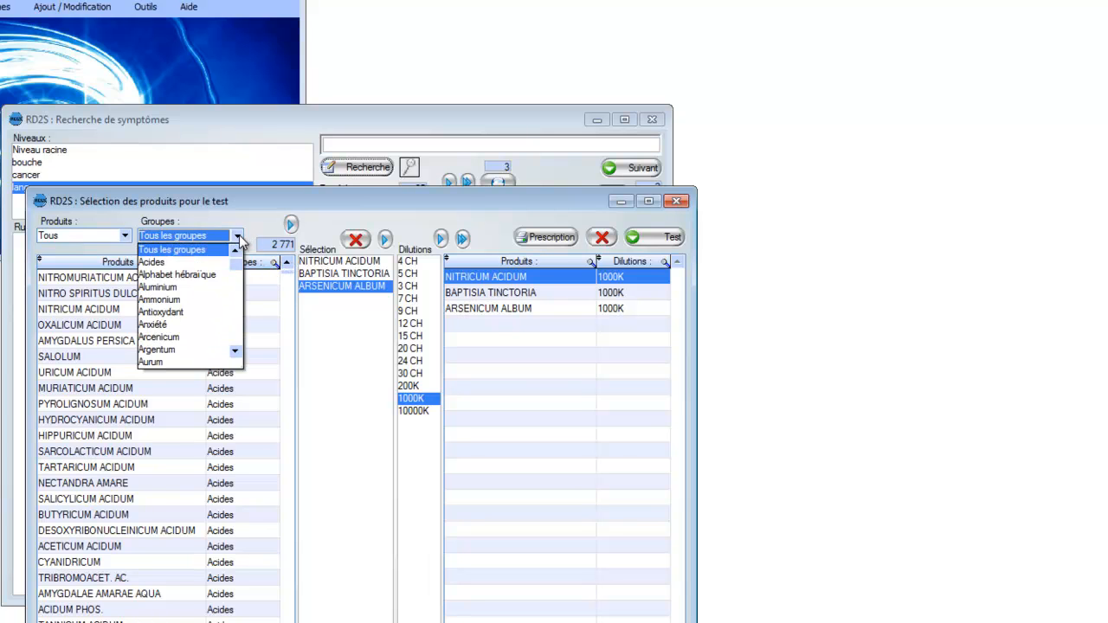
{"action": "left_click", "coordinate": [156, 263]}
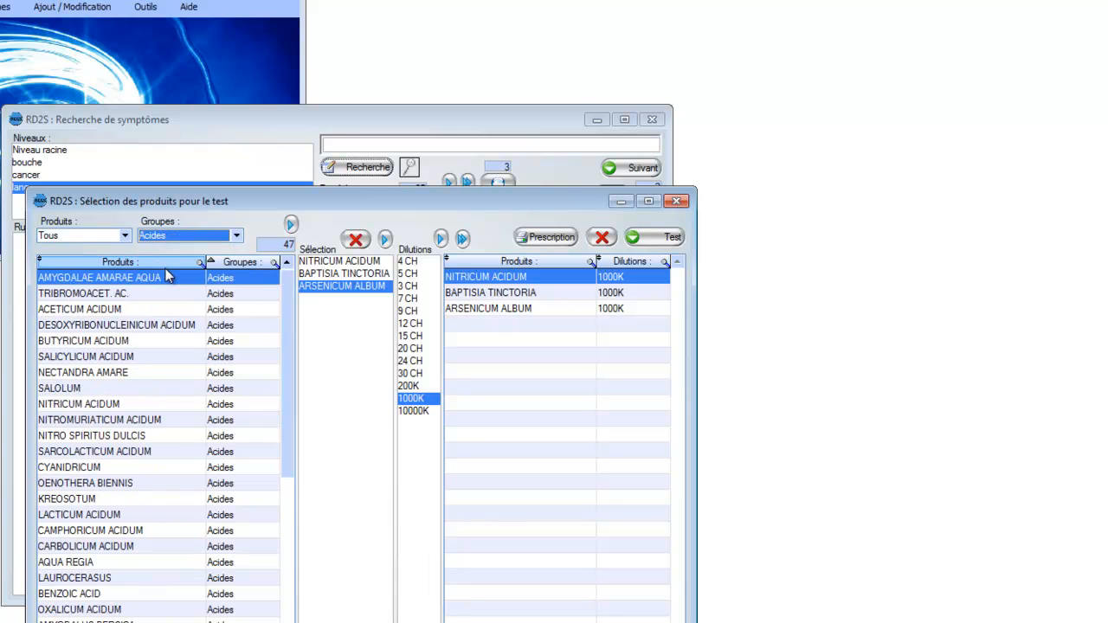
{"action": "mouse_move", "coordinate": [285, 302]}
{"action": "left_mouse_down"}
{"action": "mouse_move", "coordinate": [280, 470]}
{"action": "mouse_move", "coordinate": [287, 302]}
{"action": "left_mouse_up"}
Step: Examine the product groups available for filtering, from Acides through the Nosodes and Organothérapie groups
{"action": "left_click", "coordinate": [237, 236]}
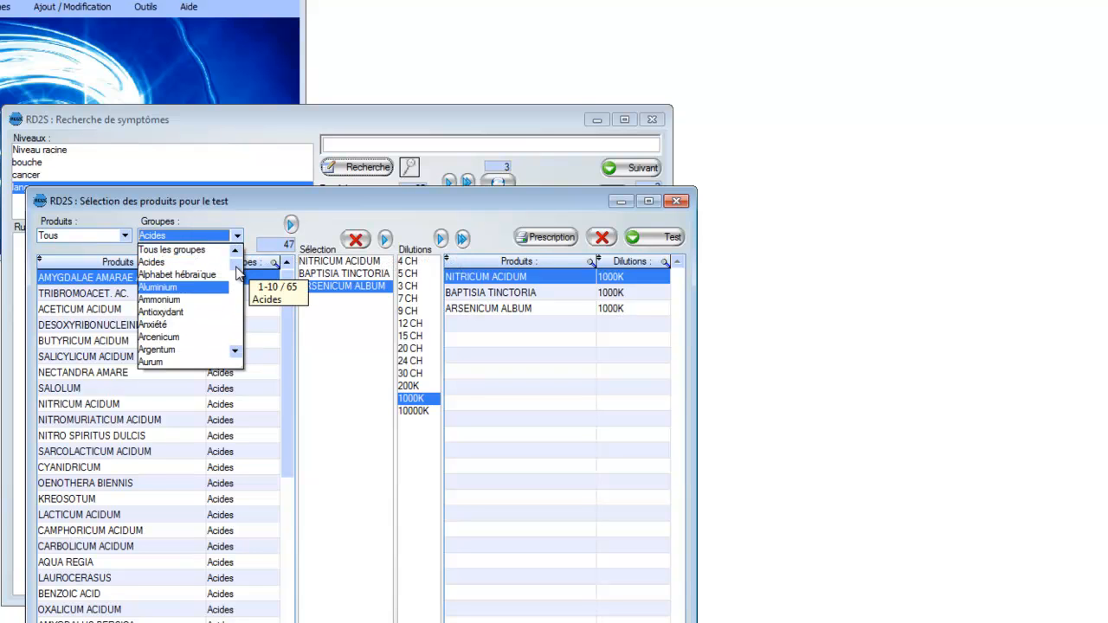
{"action": "left_click", "coordinate": [239, 274]}
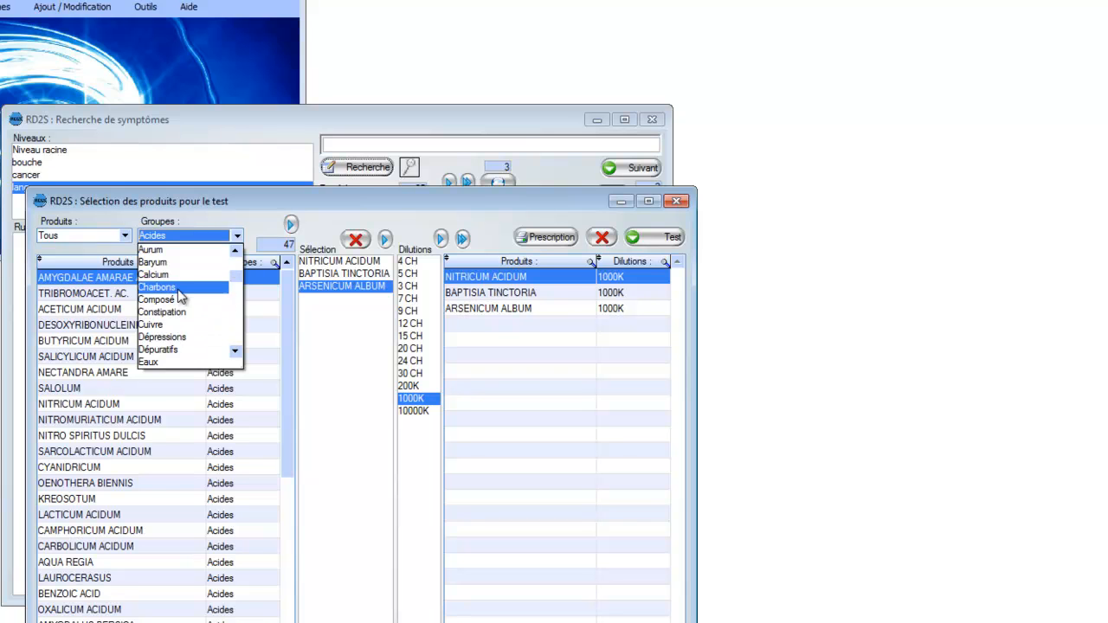
{"action": "left_click", "coordinate": [234, 251]}
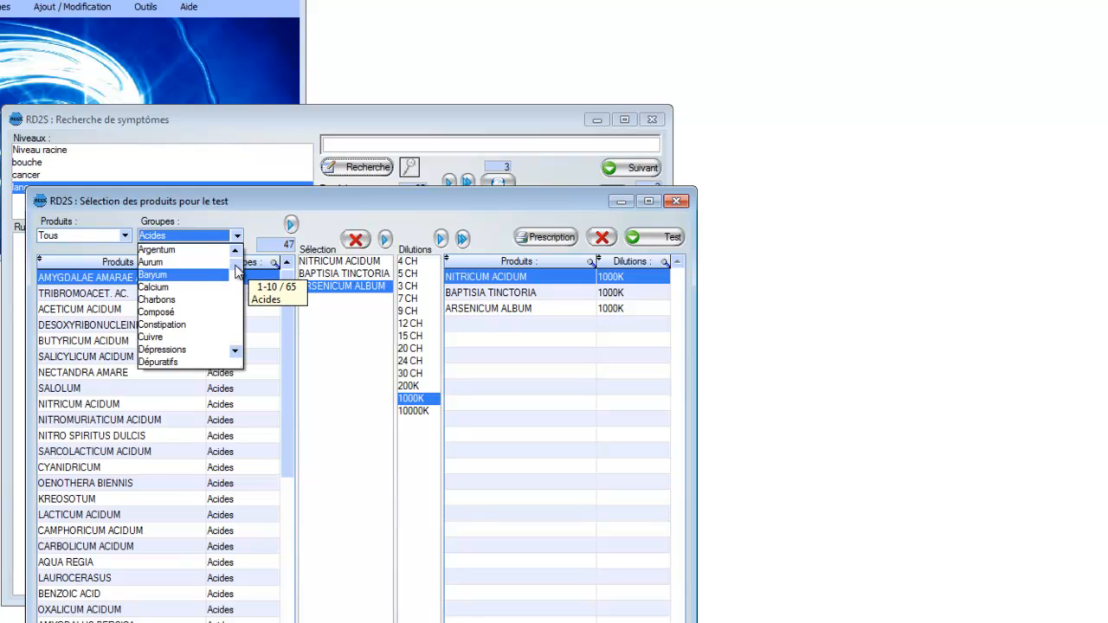
{"action": "left_click", "coordinate": [238, 271]}
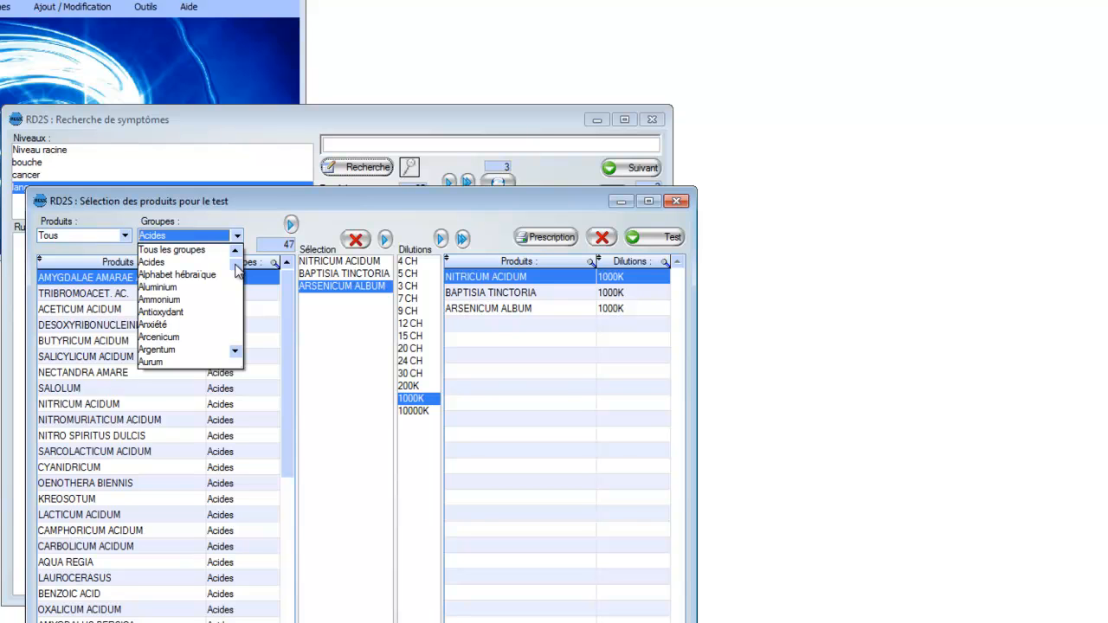
{"action": "left_click_drag", "start_coordinate": [238, 271], "coordinate": [239, 334]}
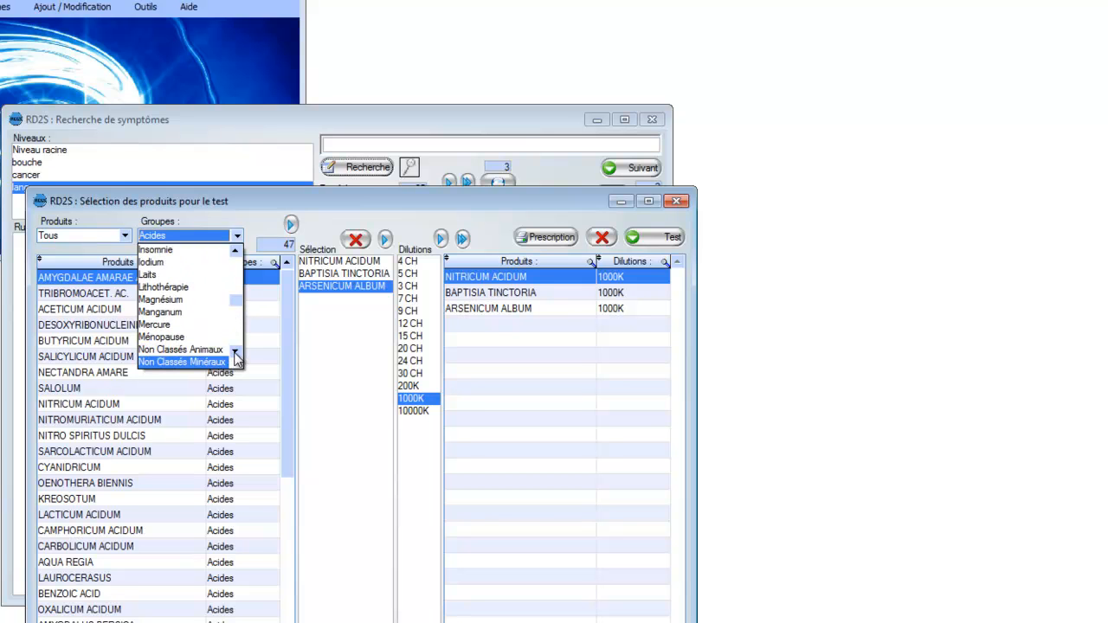
{"action": "left_click", "coordinate": [234, 351]}
{"action": "left_click", "coordinate": [234, 351]}
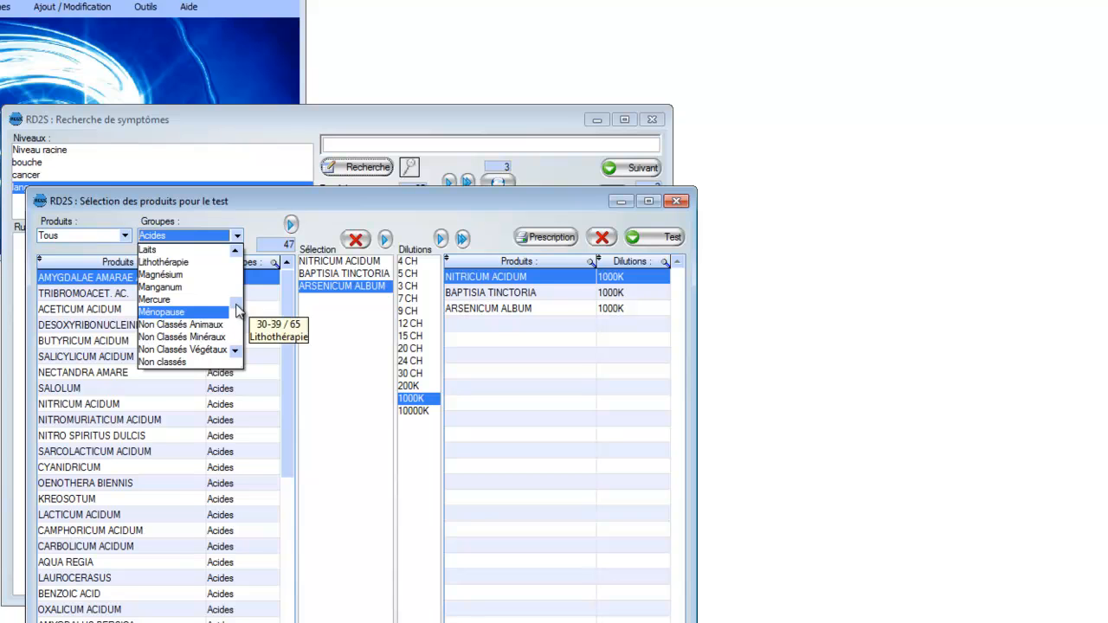
{"action": "left_click_drag", "start_coordinate": [236, 272], "coordinate": [235, 290]}
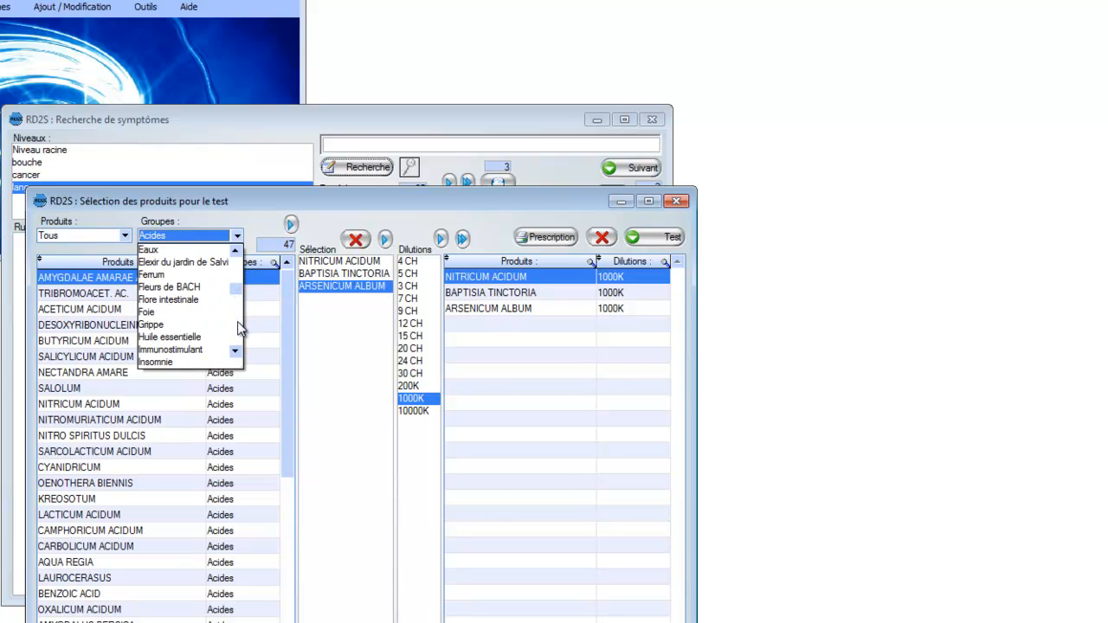
{"action": "left_click", "coordinate": [237, 321]}
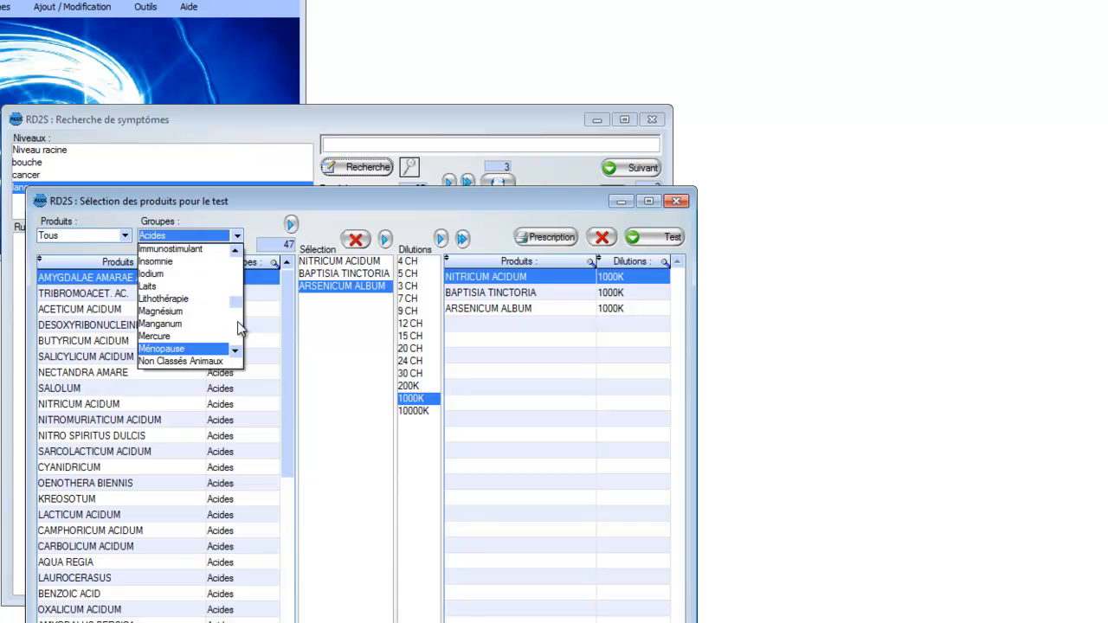
{"action": "left_click", "coordinate": [239, 275]}
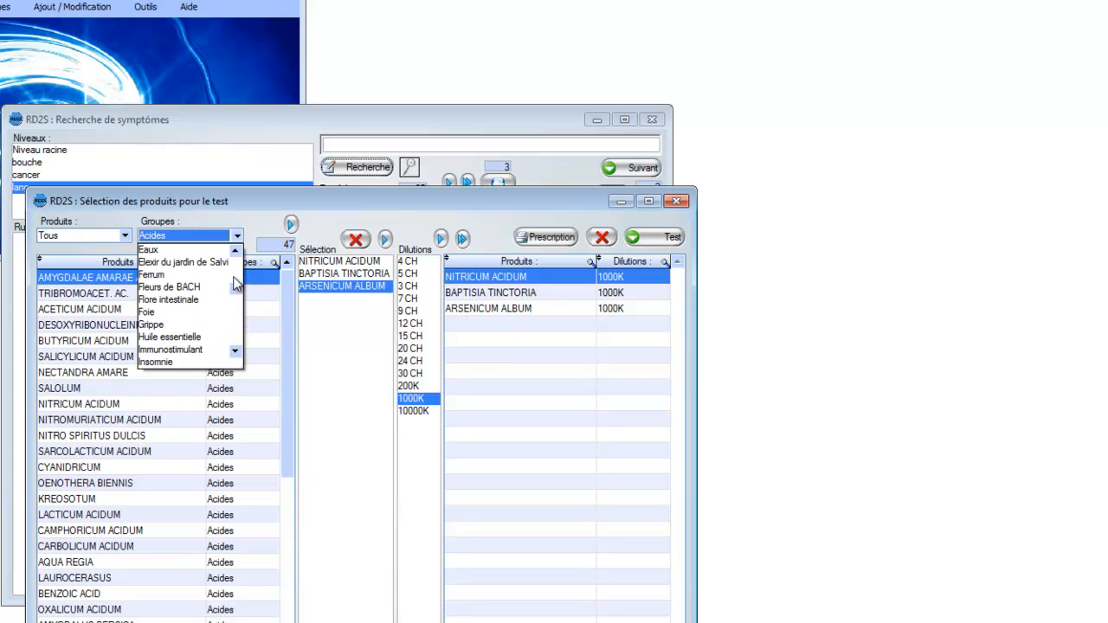
{"action": "left_click", "coordinate": [242, 326]}
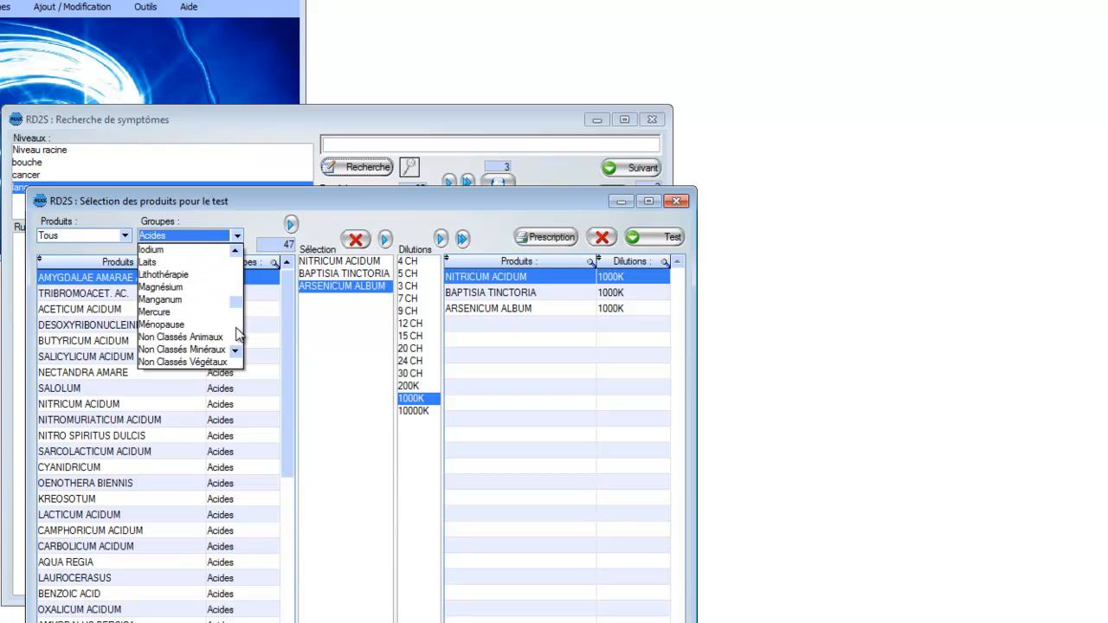
{"action": "left_click", "coordinate": [238, 334]}
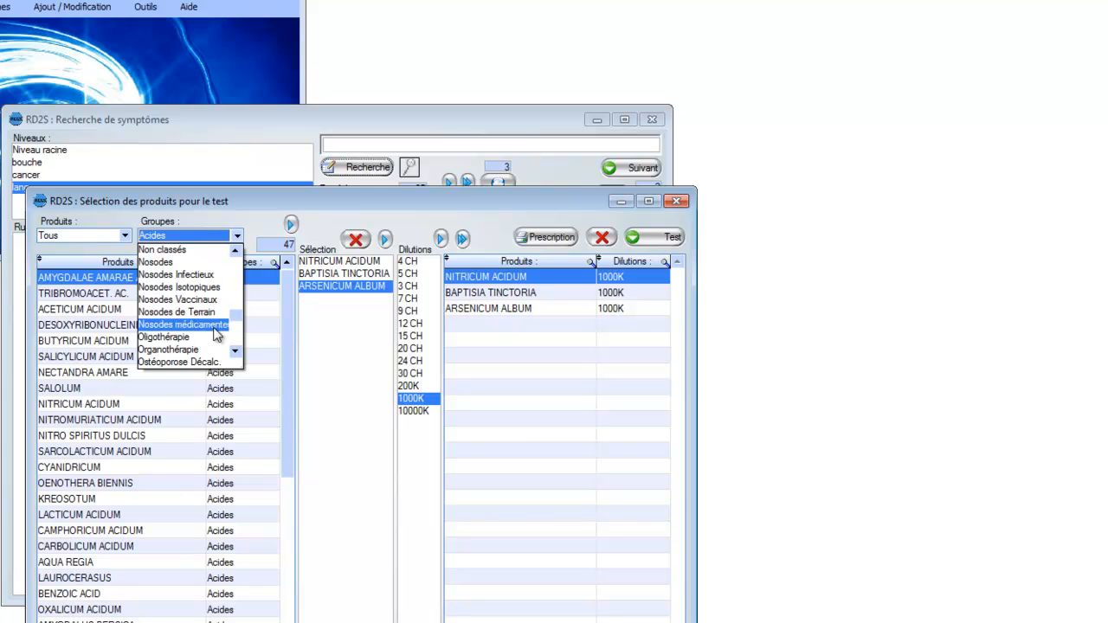
{"action": "left_click_drag", "start_coordinate": [236, 316], "coordinate": [236, 267]}
{"action": "left_click", "coordinate": [257, 218]}
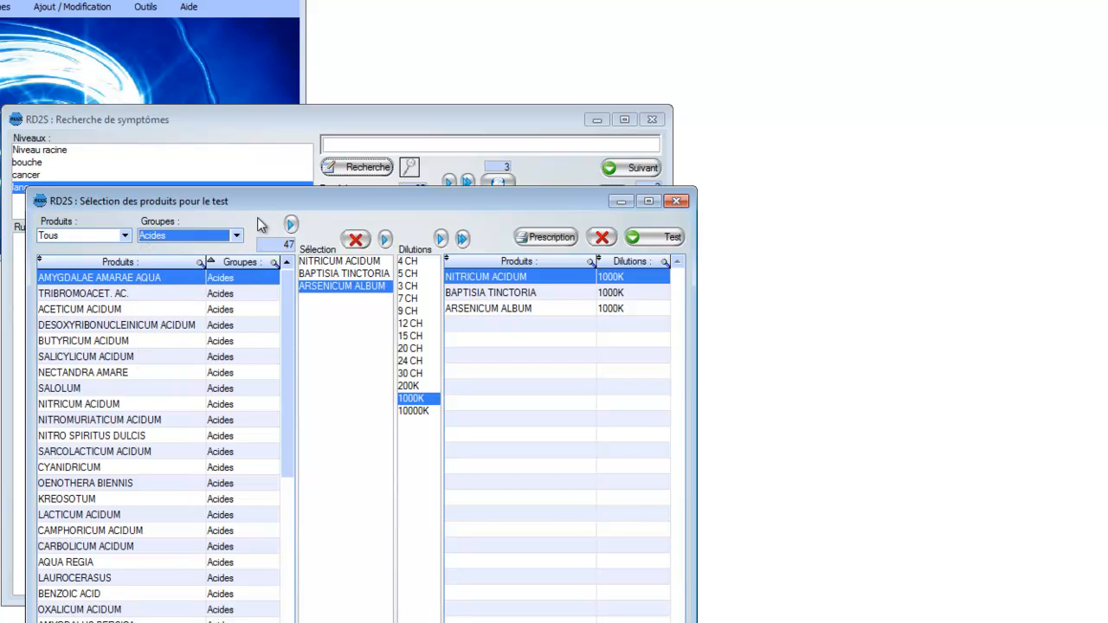
Step: Reset the group filter to "Tous les groupes" so the product list covers all groups
{"action": "left_click", "coordinate": [235, 235]}
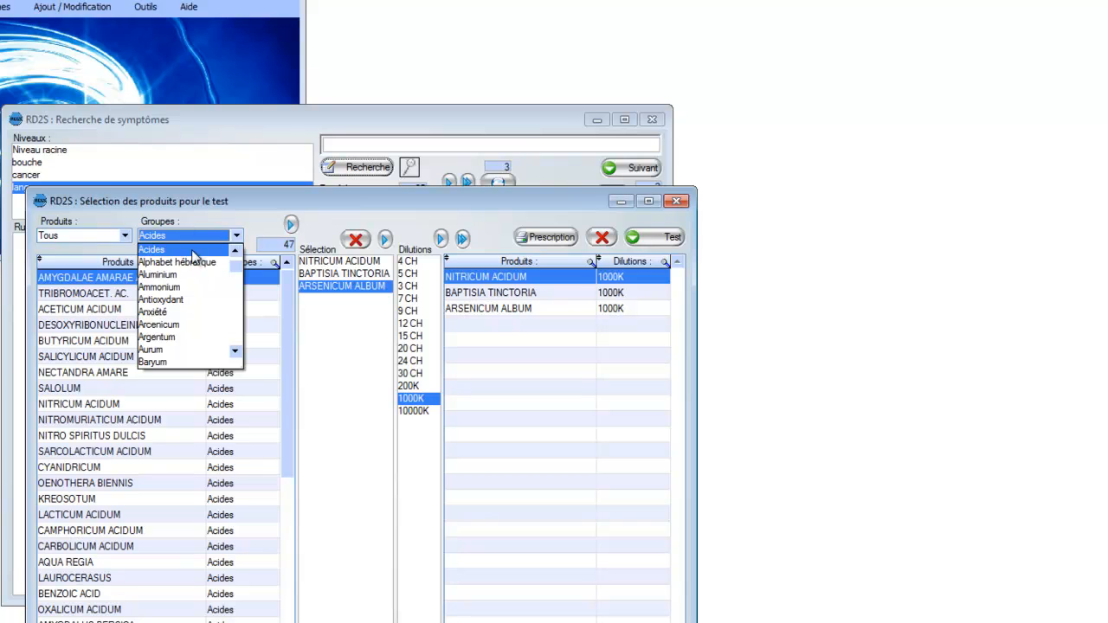
{"action": "left_click", "coordinate": [199, 250]}
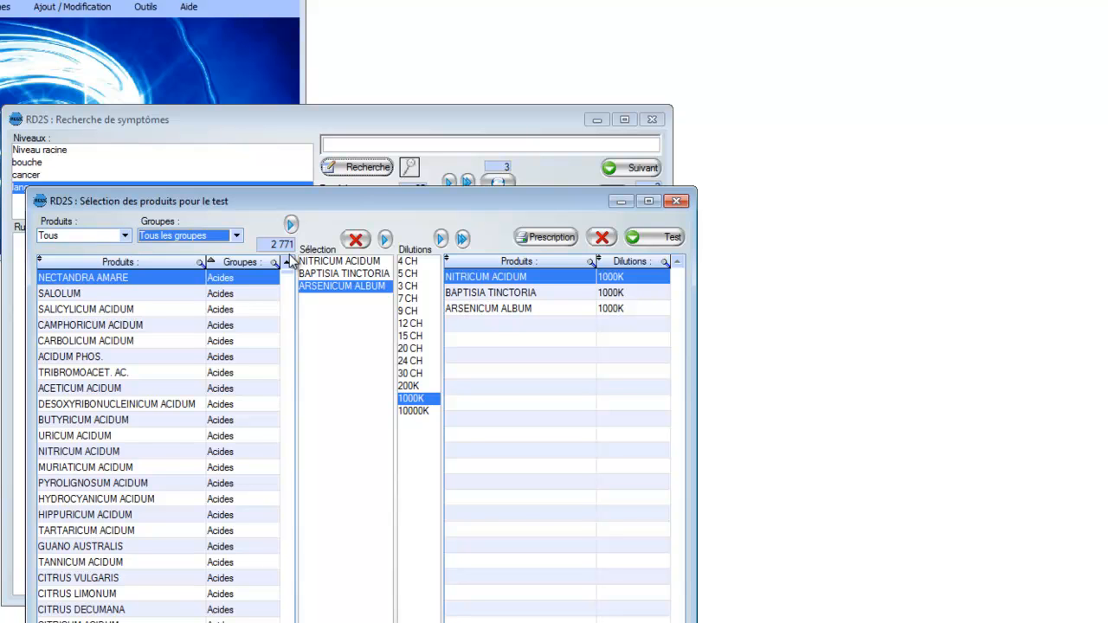
{"action": "left_click", "coordinate": [236, 236]}
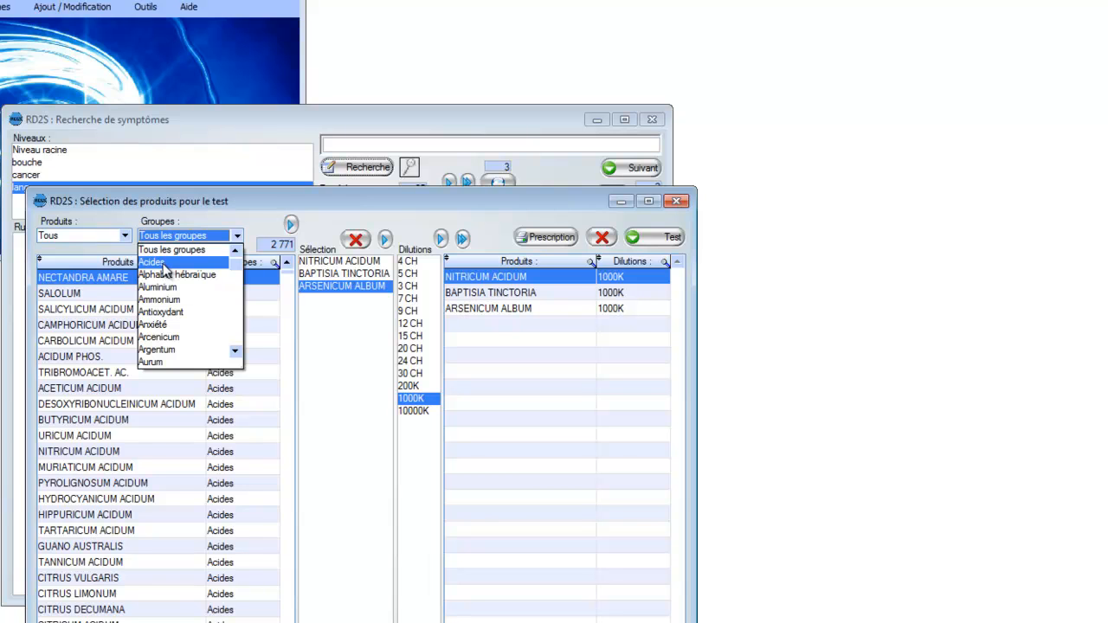
{"action": "left_click", "coordinate": [240, 242]}
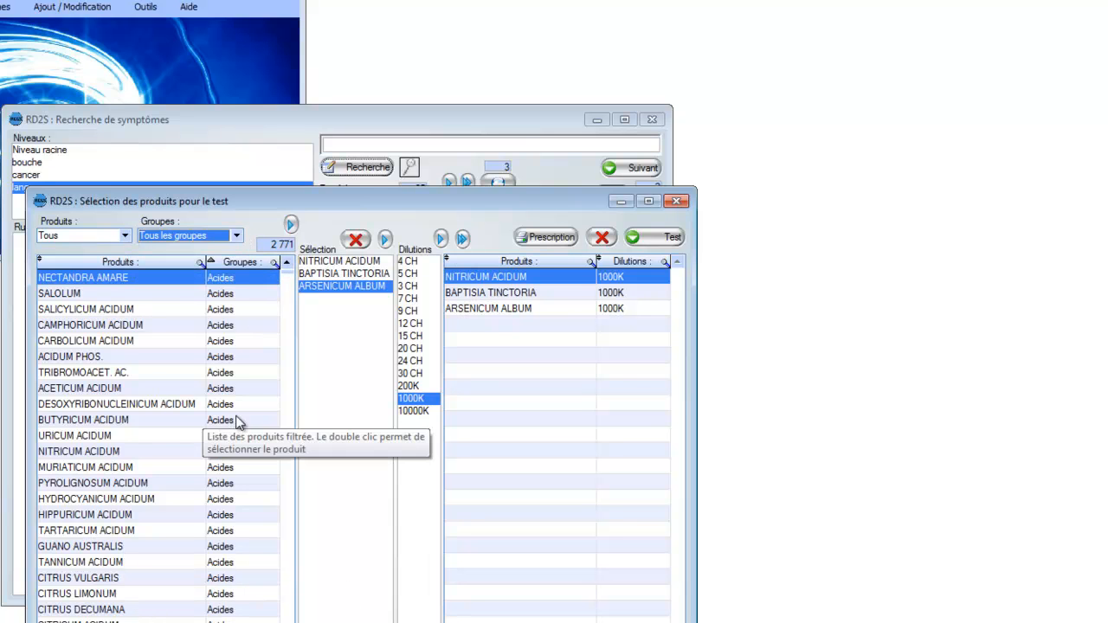
Step: Limit the product list to "Enregistrés" and add SULFURICUM ACIDUM to the selection, showing its available dilutions
{"action": "left_click", "coordinate": [125, 235]}
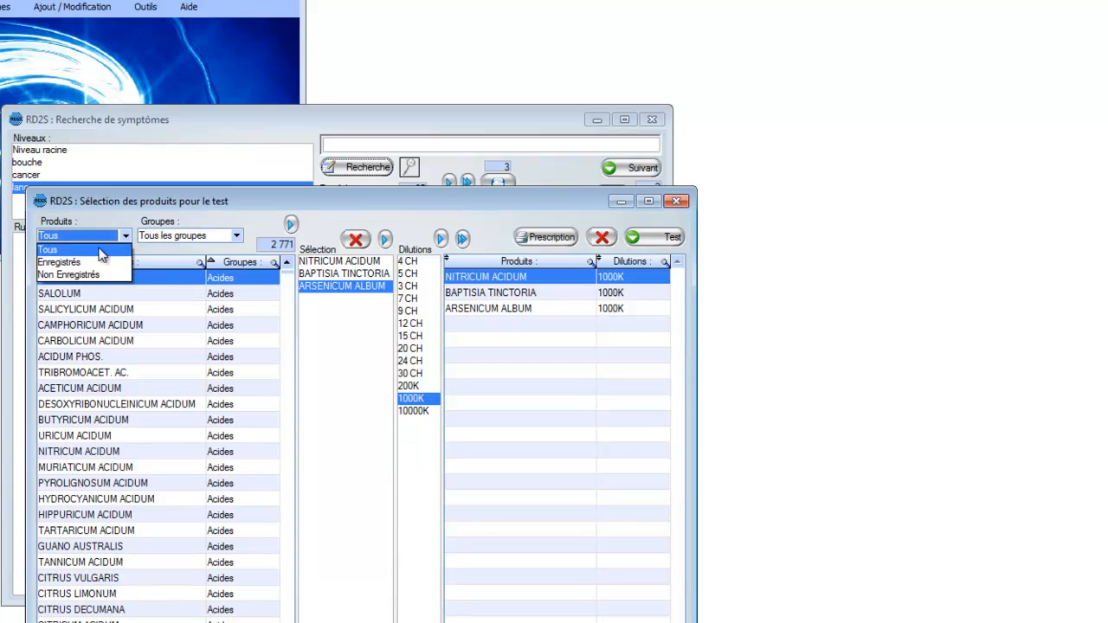
{"action": "left_click", "coordinate": [75, 264]}
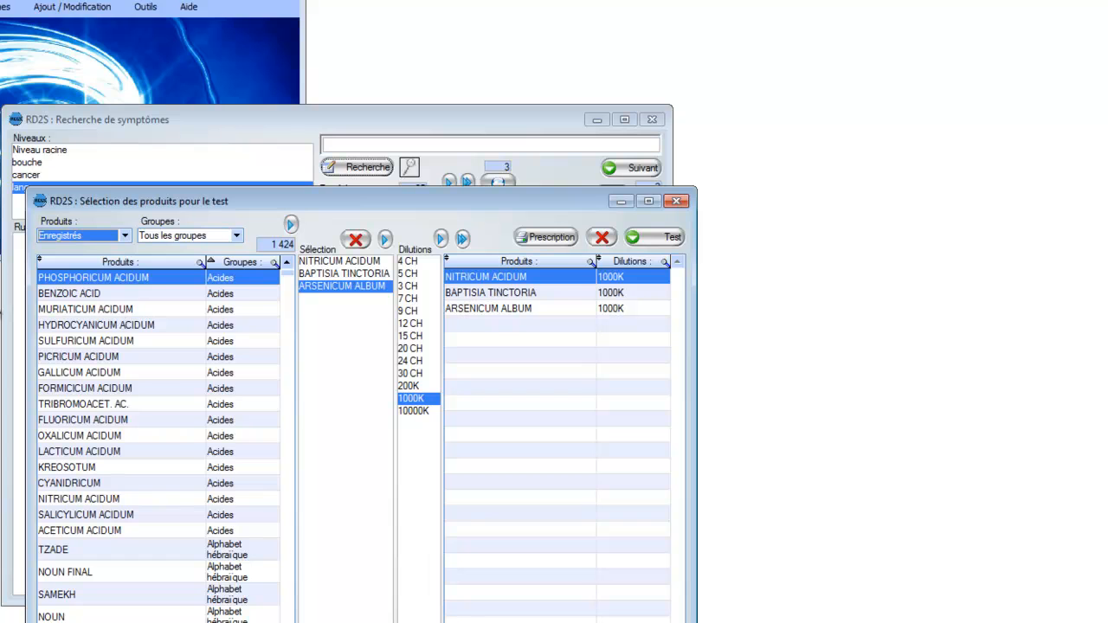
{"action": "double_click", "coordinate": [82, 343]}
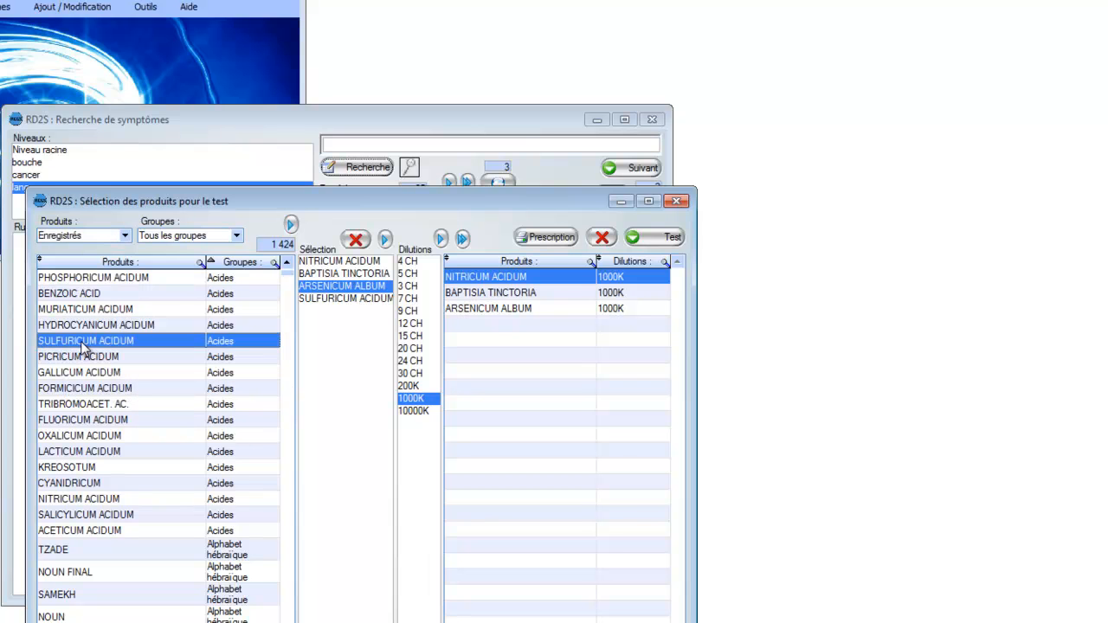
{"action": "left_click", "coordinate": [349, 298]}
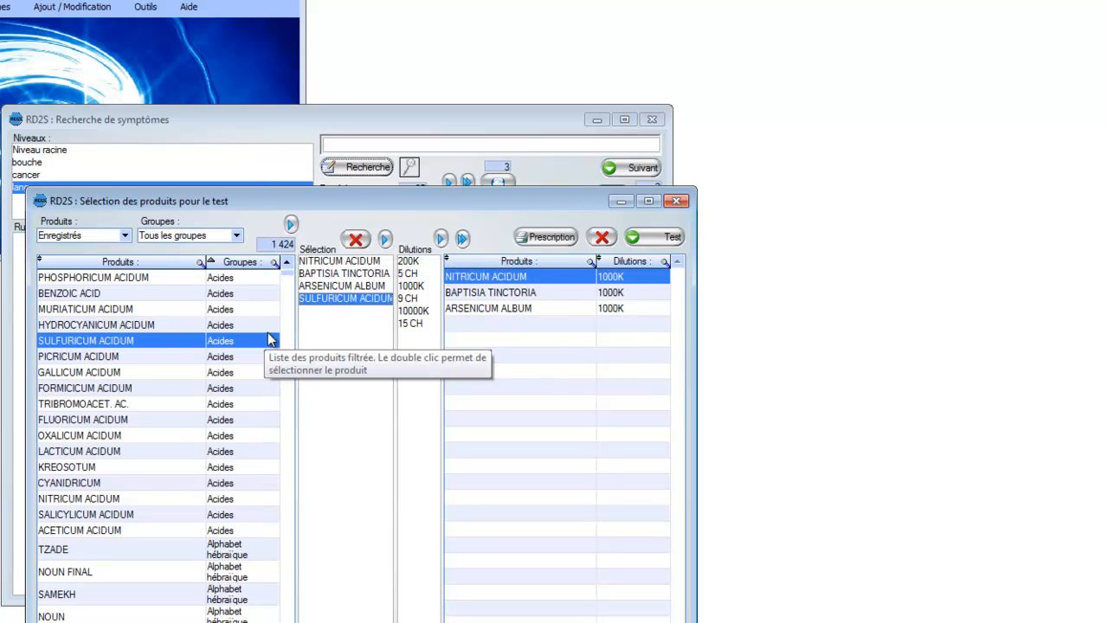
{"action": "mouse_move", "coordinate": [290, 277]}
{"action": "left_mouse_down"}
{"action": "mouse_move", "coordinate": [290, 335]}
{"action": "mouse_move", "coordinate": [290, 273]}
{"action": "left_mouse_up"}
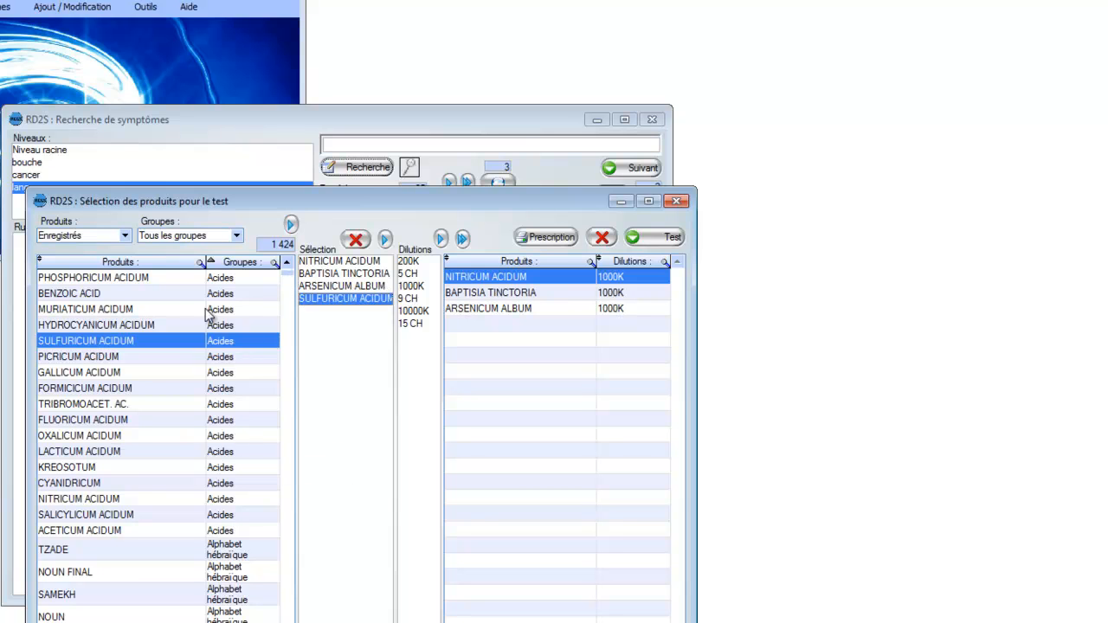
{"action": "left_click", "coordinate": [180, 358]}
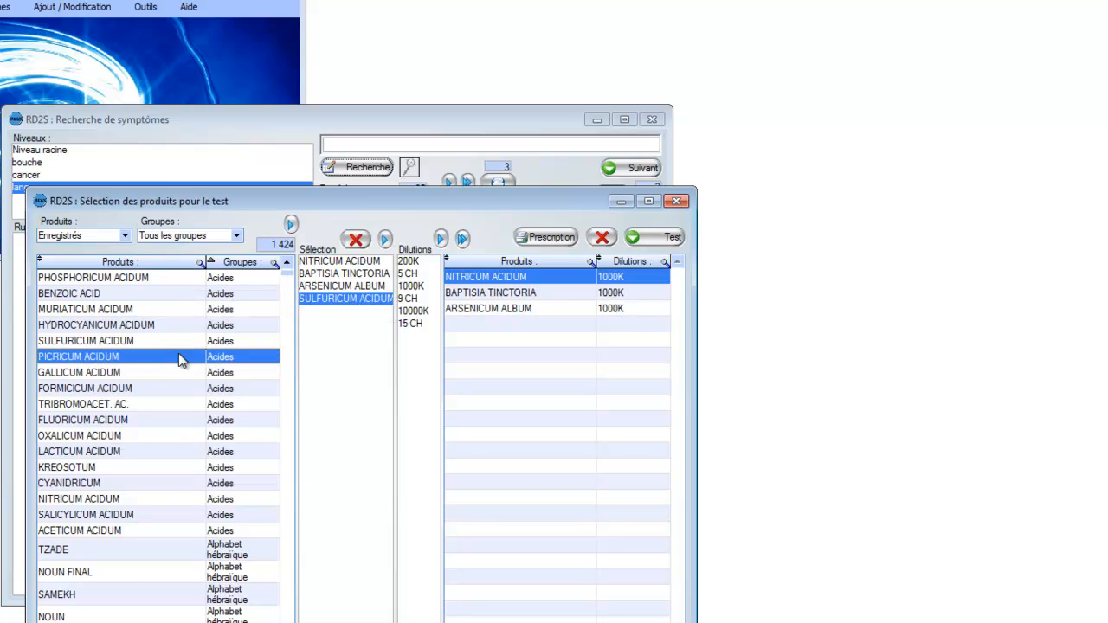
Step: Filter the registered products to the "Alphabet hébraïque" group
{"action": "left_click", "coordinate": [235, 234]}
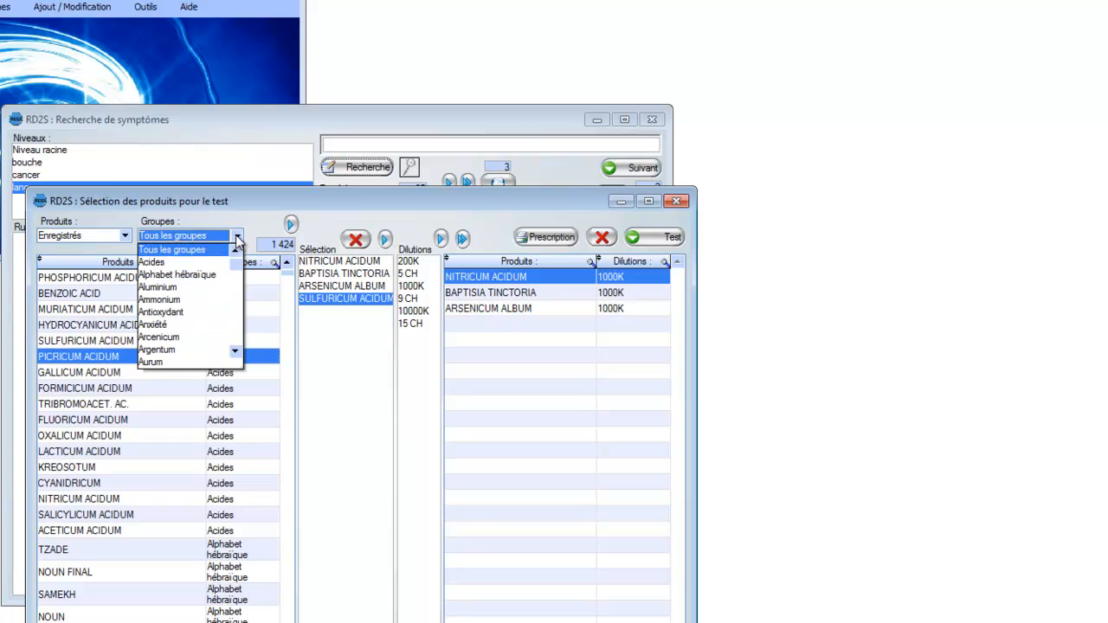
{"action": "left_click", "coordinate": [204, 275]}
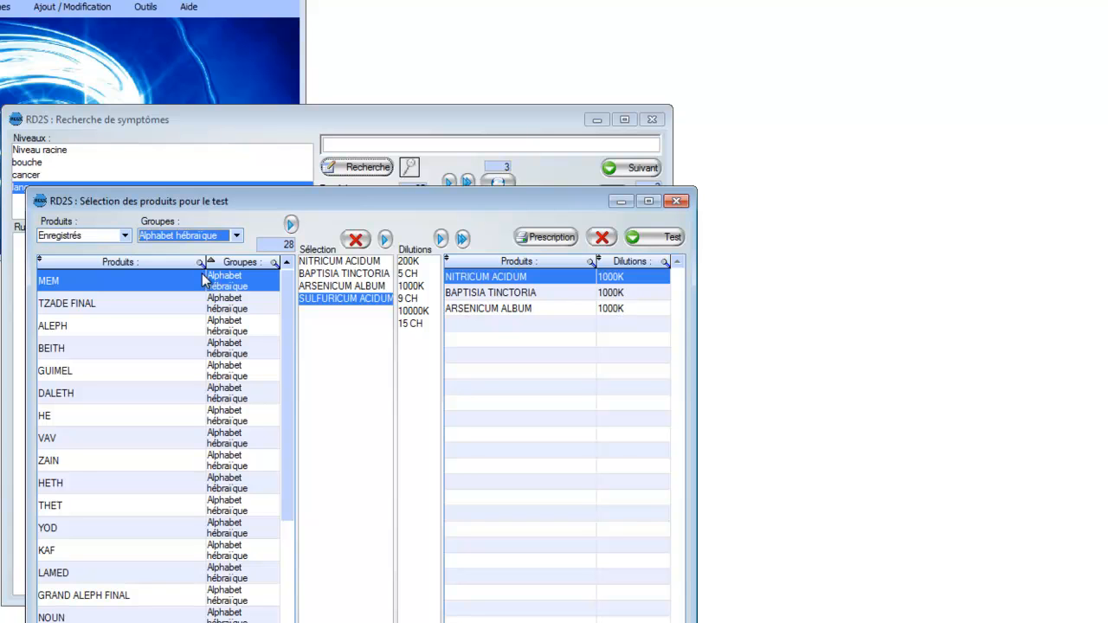
{"action": "left_click", "coordinate": [350, 327]}
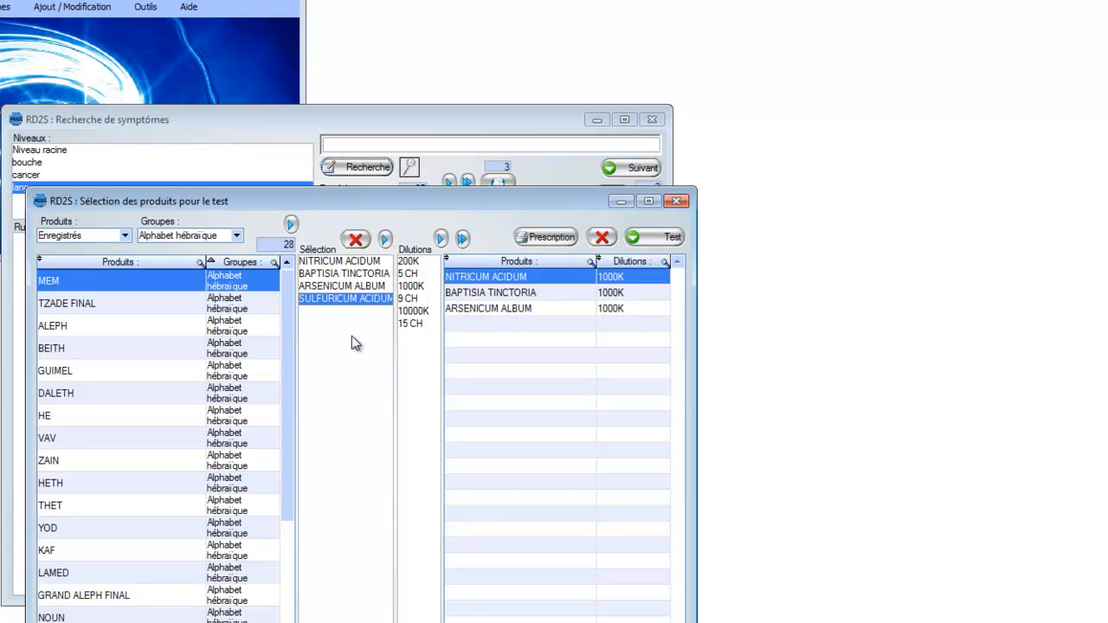
Step: Remove all products from the selection, and empty the list of products and dilutions prepared for the test
{"action": "key", "text": "ctrl+a"}
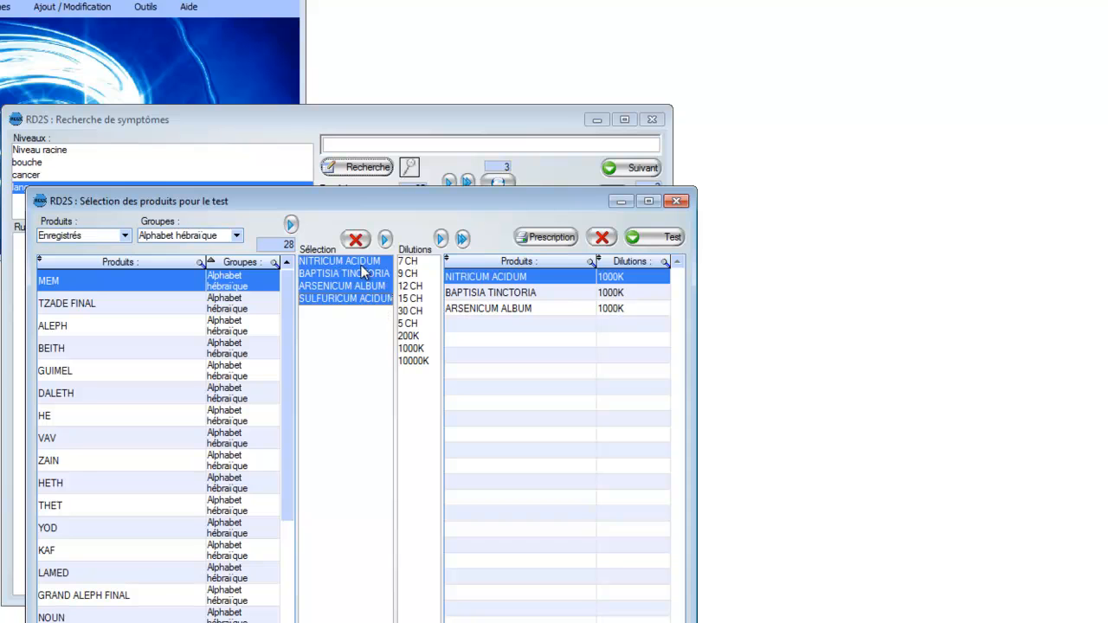
{"action": "left_click", "coordinate": [354, 239]}
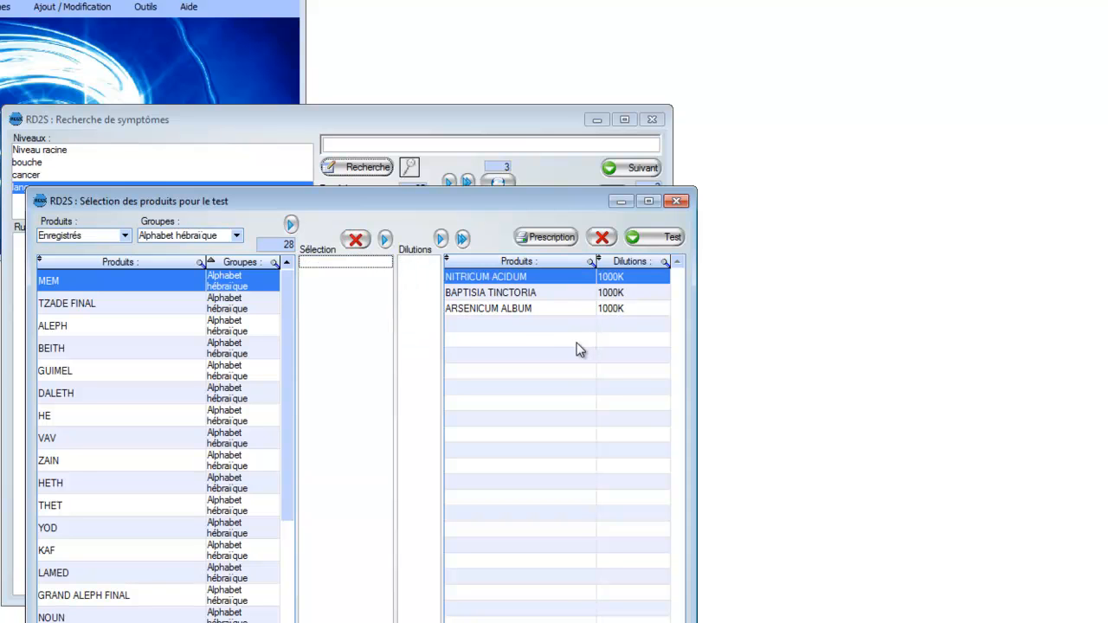
{"action": "left_click", "coordinate": [597, 235]}
{"action": "left_click", "coordinate": [539, 279]}
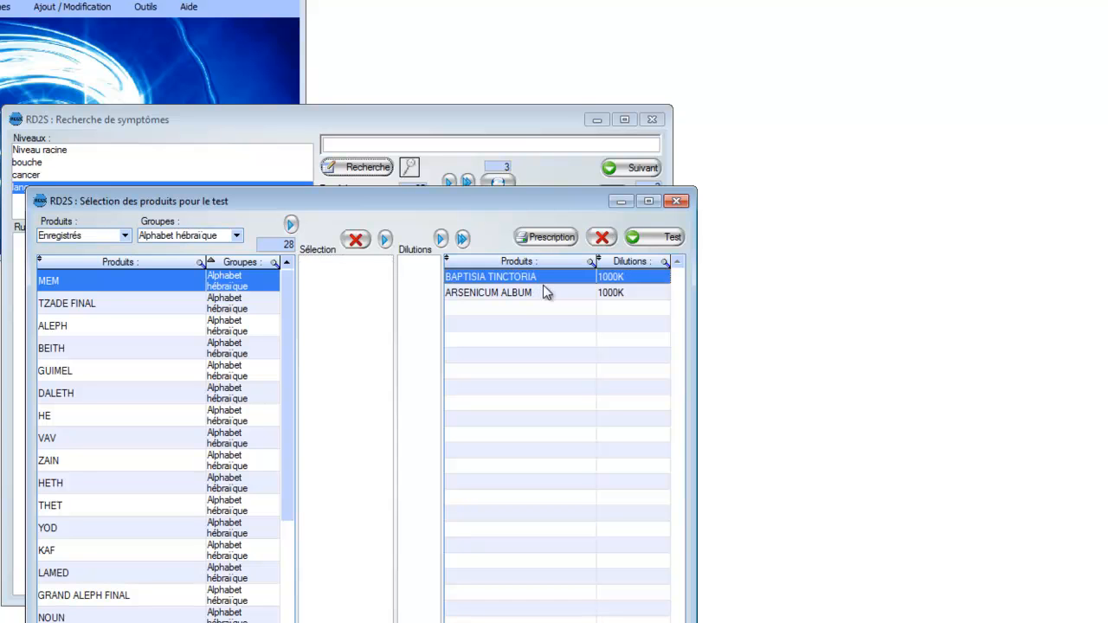
{"action": "left_click", "coordinate": [542, 289], "text": "ctrl"}
{"action": "left_click", "coordinate": [596, 238]}
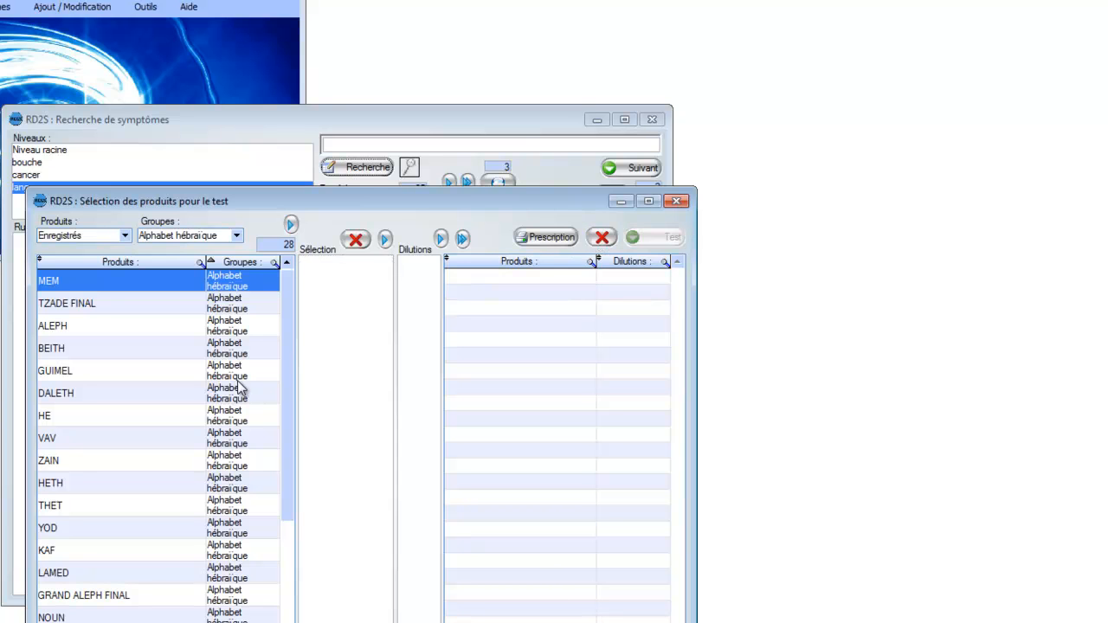
Step: Add all "Alphabet hébraïque" products to the selection and put the first dilution of each into the test list
{"action": "left_click", "coordinate": [136, 329]}
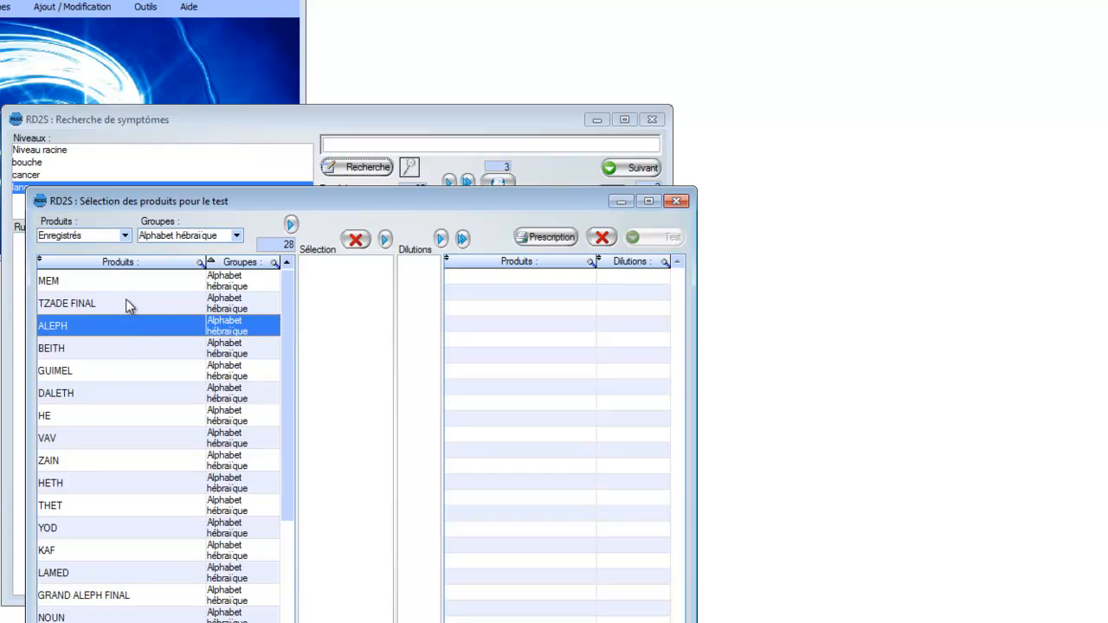
{"action": "key", "text": "ctrl+a"}
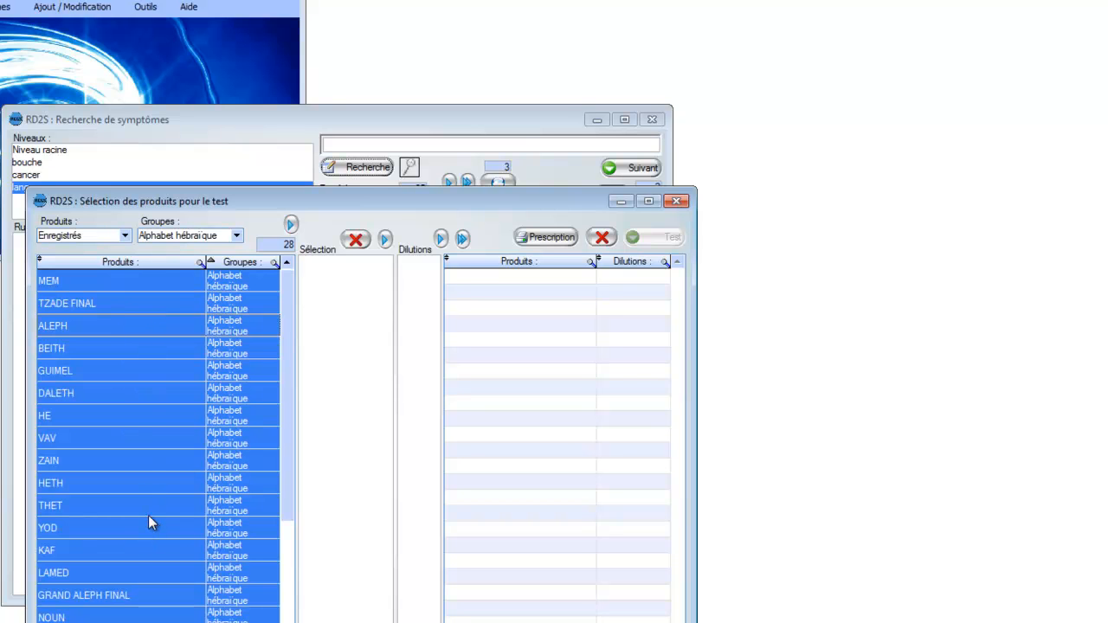
{"action": "left_click", "coordinate": [290, 224]}
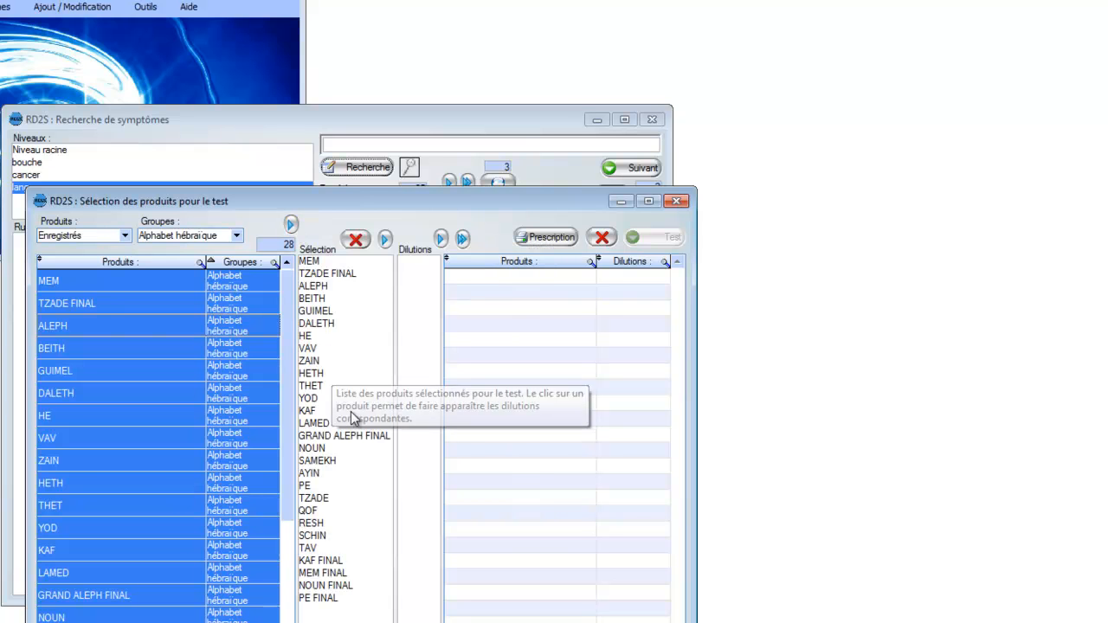
{"action": "left_click", "coordinate": [354, 346]}
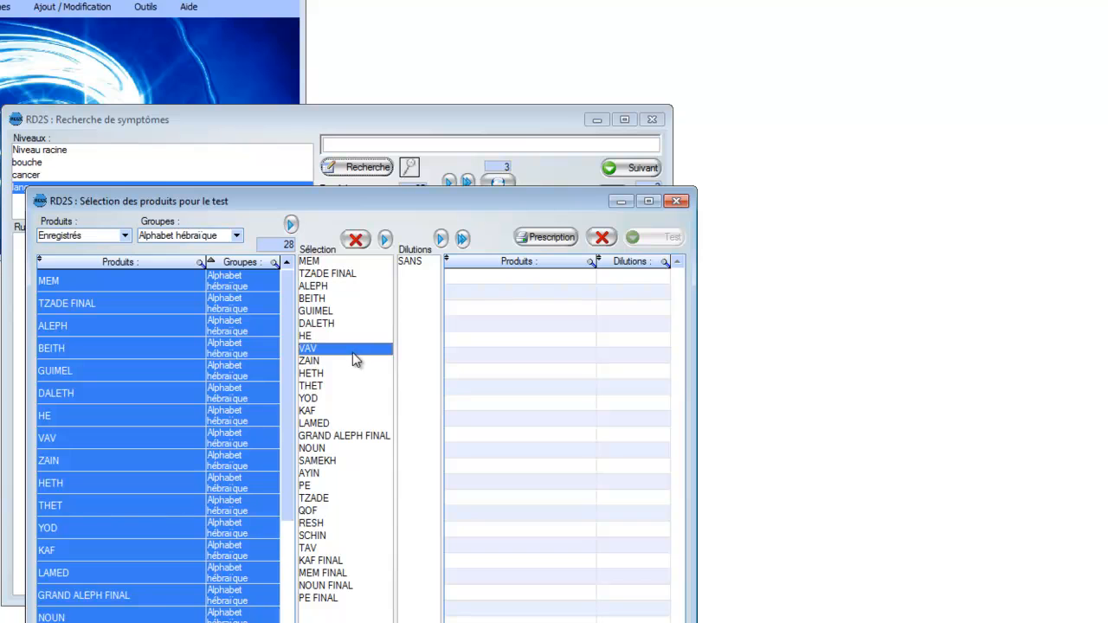
{"action": "key", "text": "ctrl+a"}
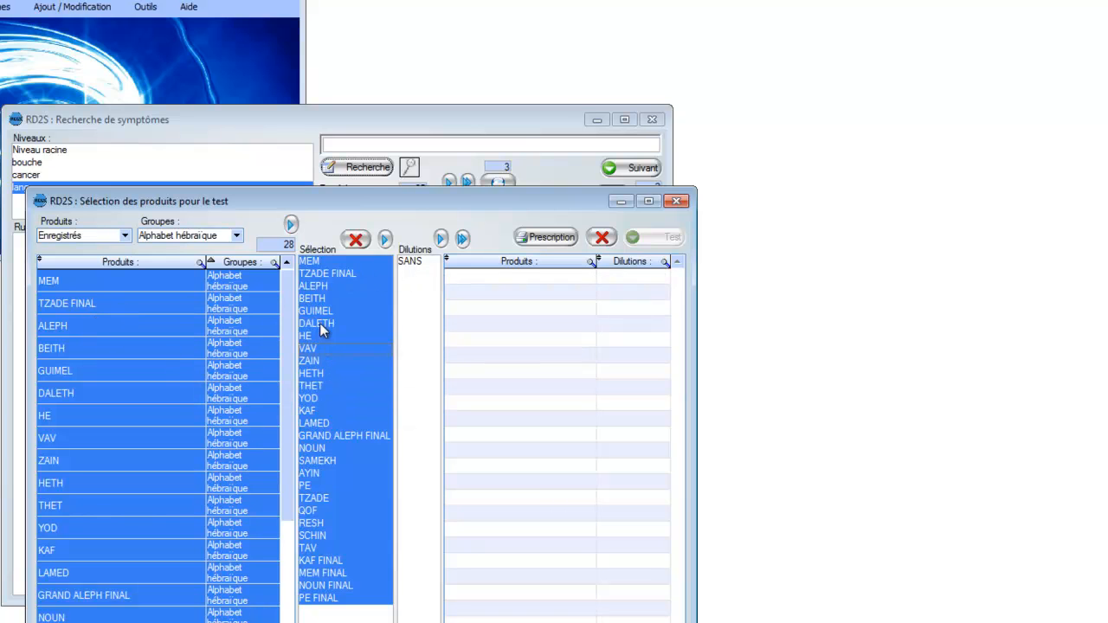
{"action": "left_click", "coordinate": [386, 240]}
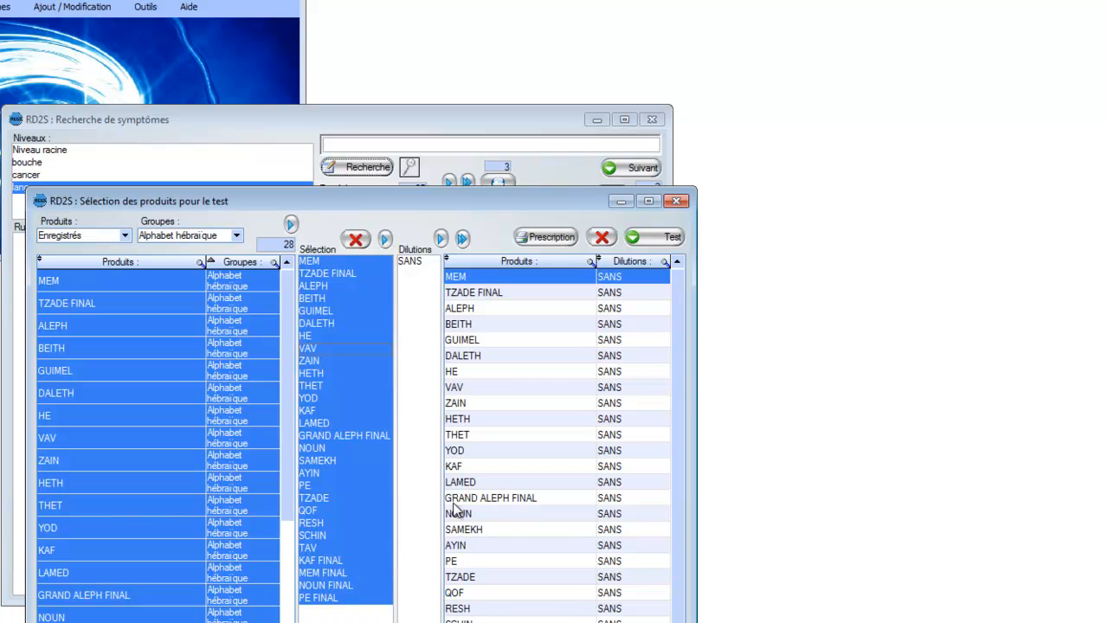
{"action": "mouse_move", "coordinate": [677, 299]}
{"action": "left_mouse_down"}
{"action": "mouse_move", "coordinate": [679, 347]}
{"action": "mouse_move", "coordinate": [675, 295]}
{"action": "left_mouse_up"}
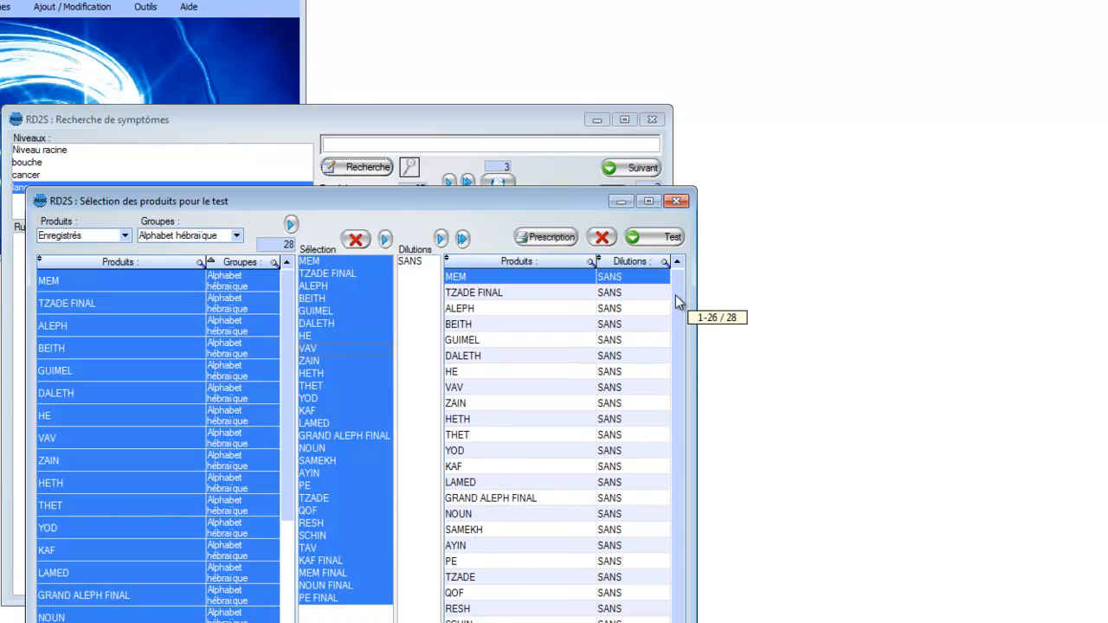
Step: Run the product test with 4 s emission per signal and looping turned off, and stop it partway through
{"action": "left_click", "coordinate": [673, 239]}
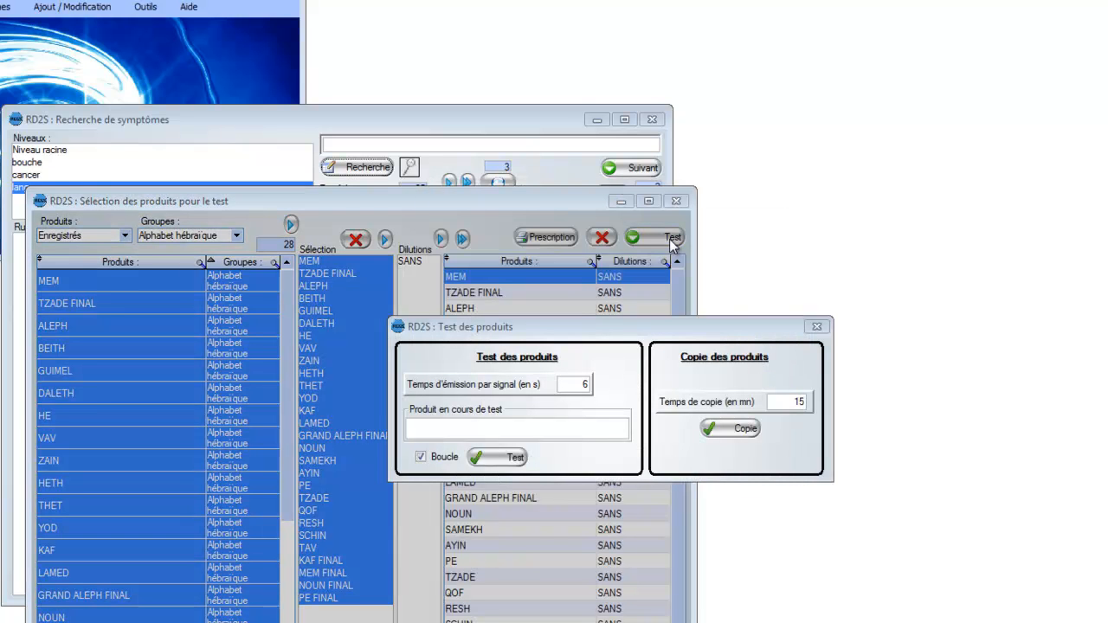
{"action": "double_click", "coordinate": [589, 385]}
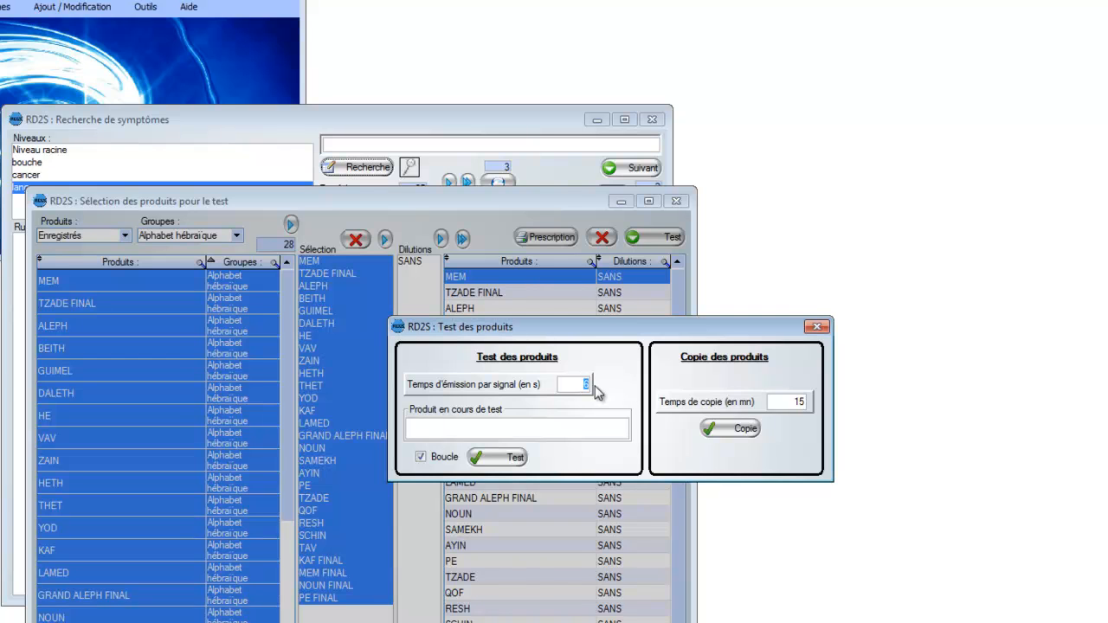
{"action": "type", "text": "4"}
{"action": "left_click", "coordinate": [421, 456]}
{"action": "left_click", "coordinate": [506, 462]}
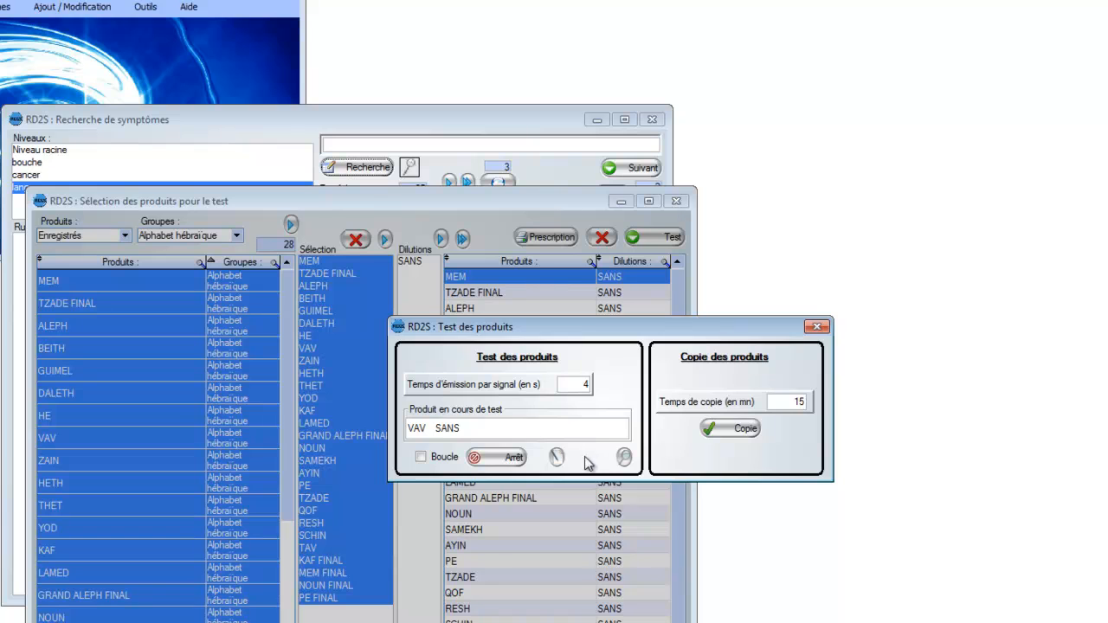
{"action": "left_click", "coordinate": [506, 458]}
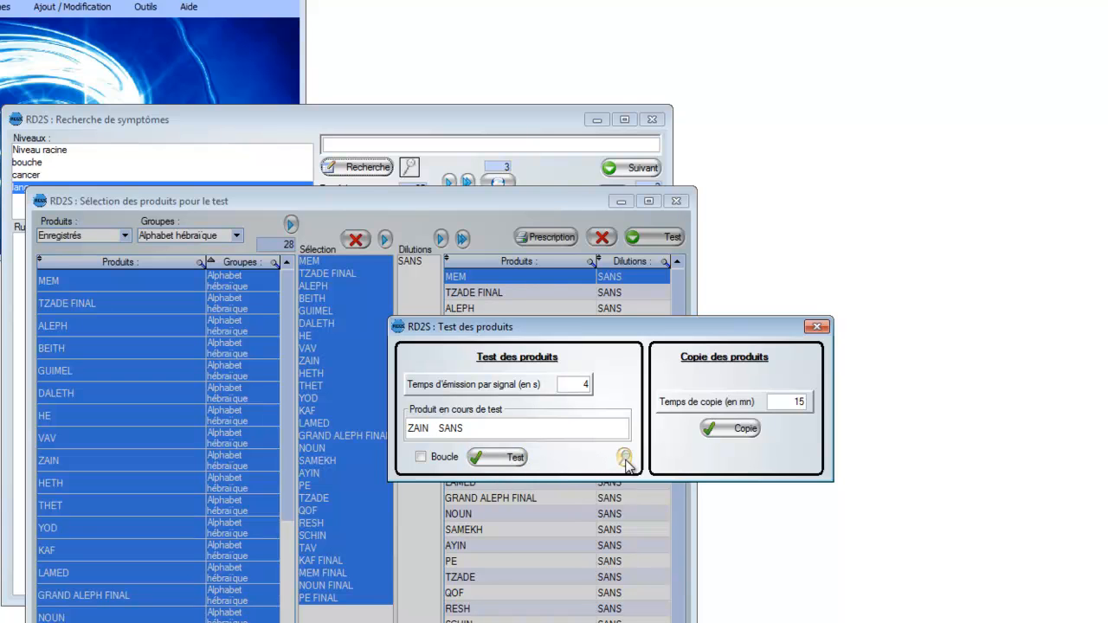
Step: Review the list of reactive products, reset it to empty, and minimize it
{"action": "left_click", "coordinate": [625, 457]}
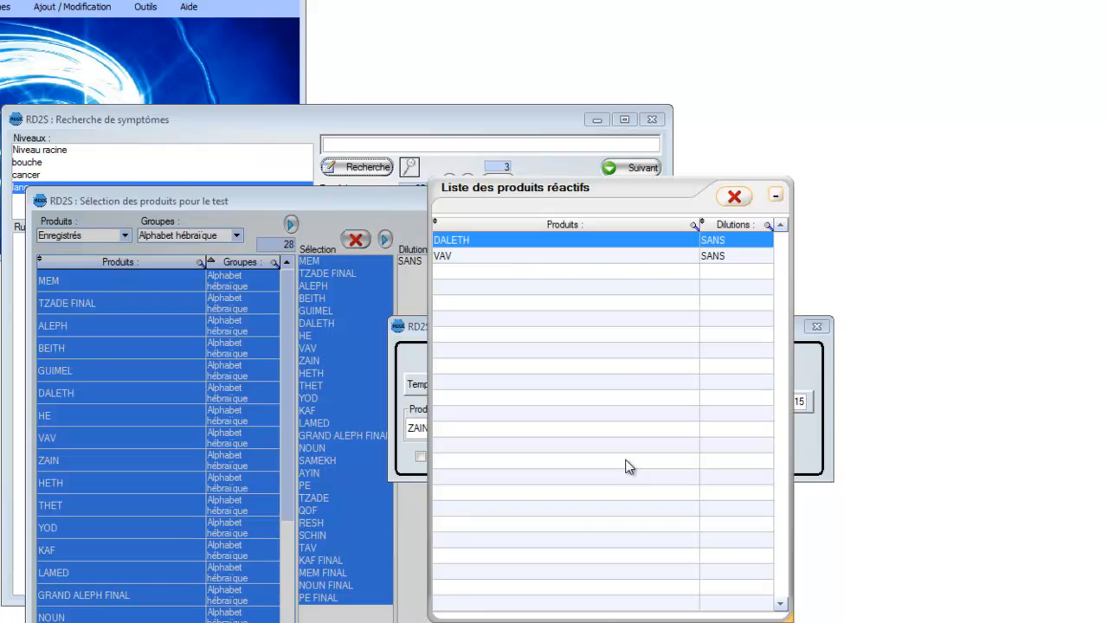
{"action": "left_click_drag", "start_coordinate": [627, 189], "coordinate": [613, 32]}
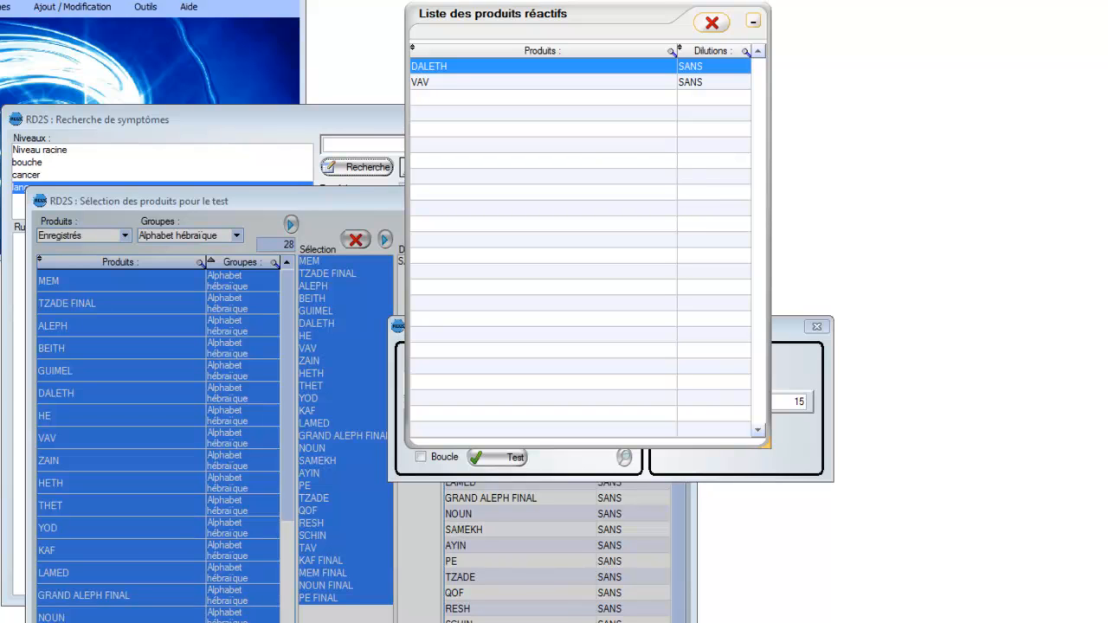
{"action": "left_click", "coordinate": [754, 26]}
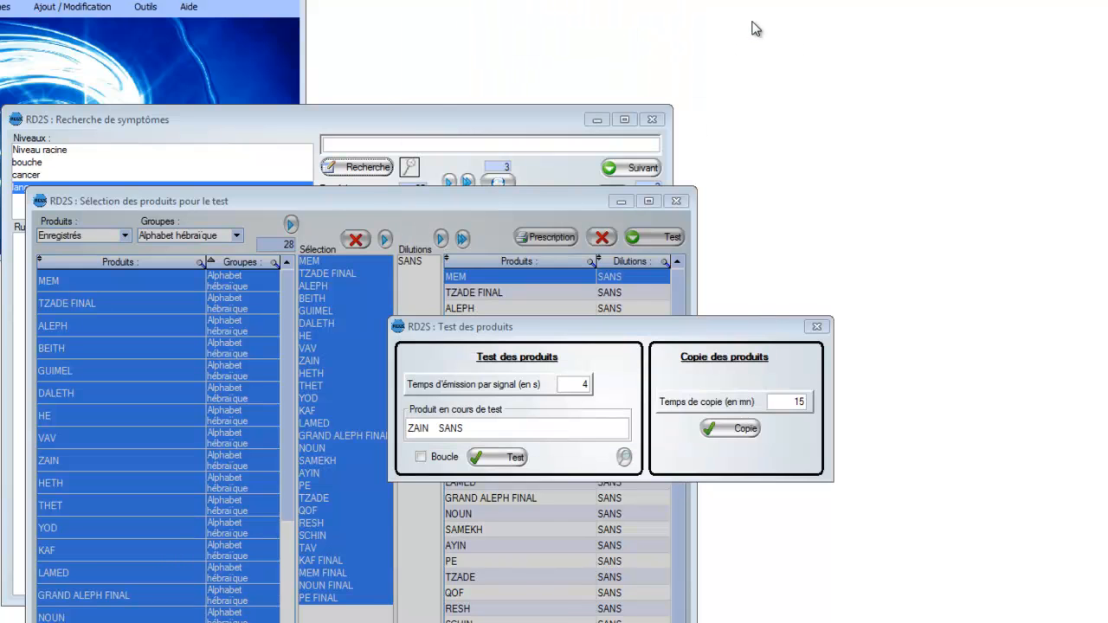
{"action": "left_click", "coordinate": [624, 457]}
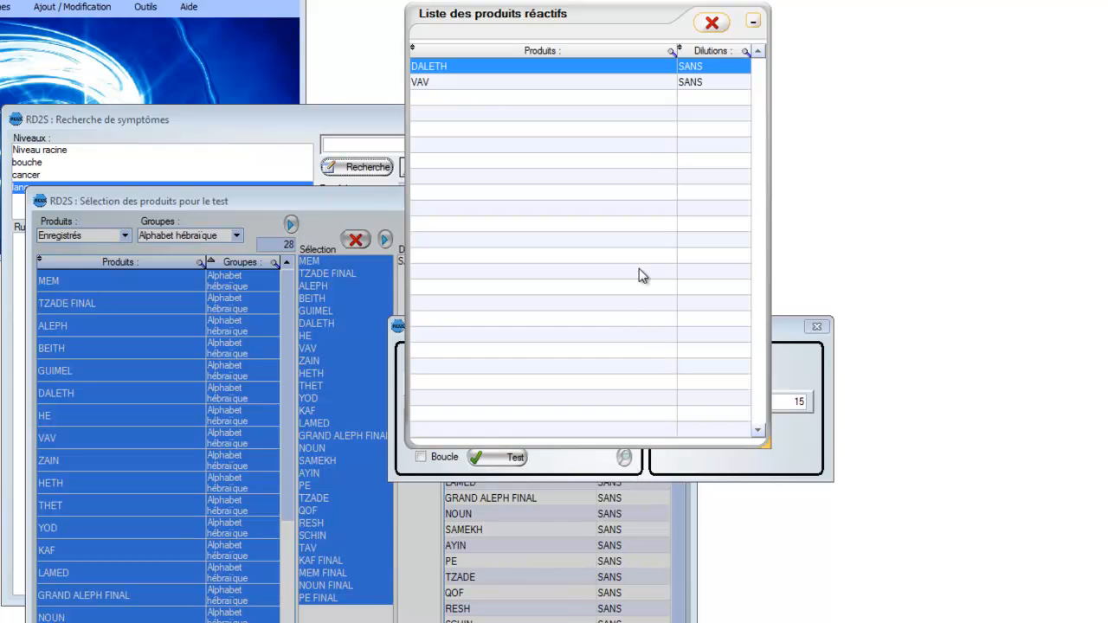
{"action": "left_click", "coordinate": [712, 26]}
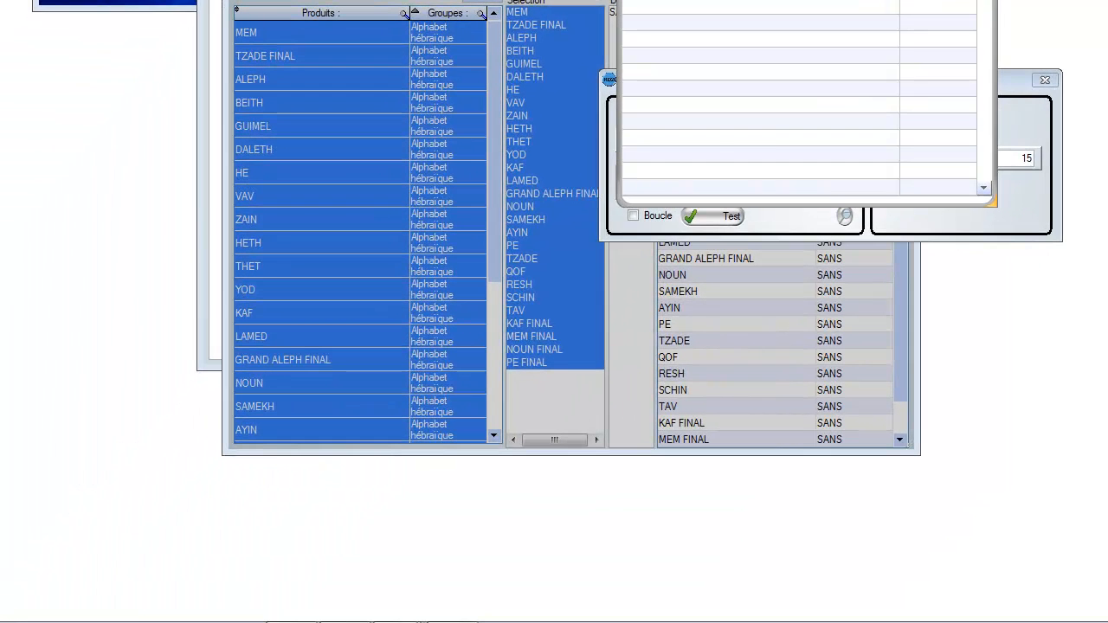
{"action": "left_click", "coordinate": [920, 2]}
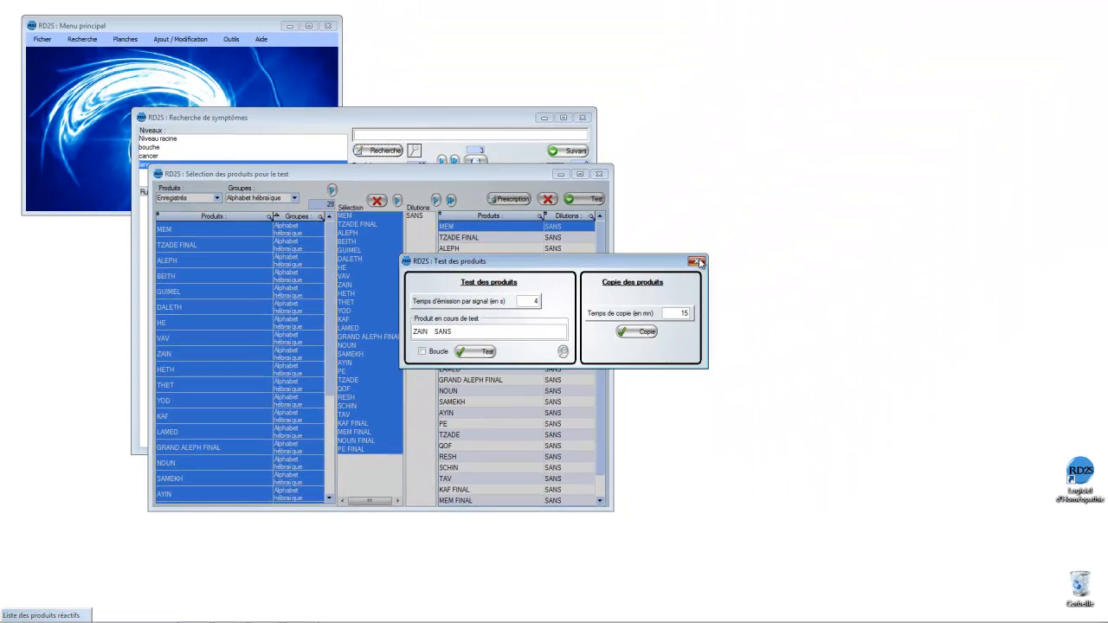
Step: Close the test and product selection, and start a new product selection with the remedies common to all chosen symptoms
{"action": "left_click", "coordinate": [745, 235]}
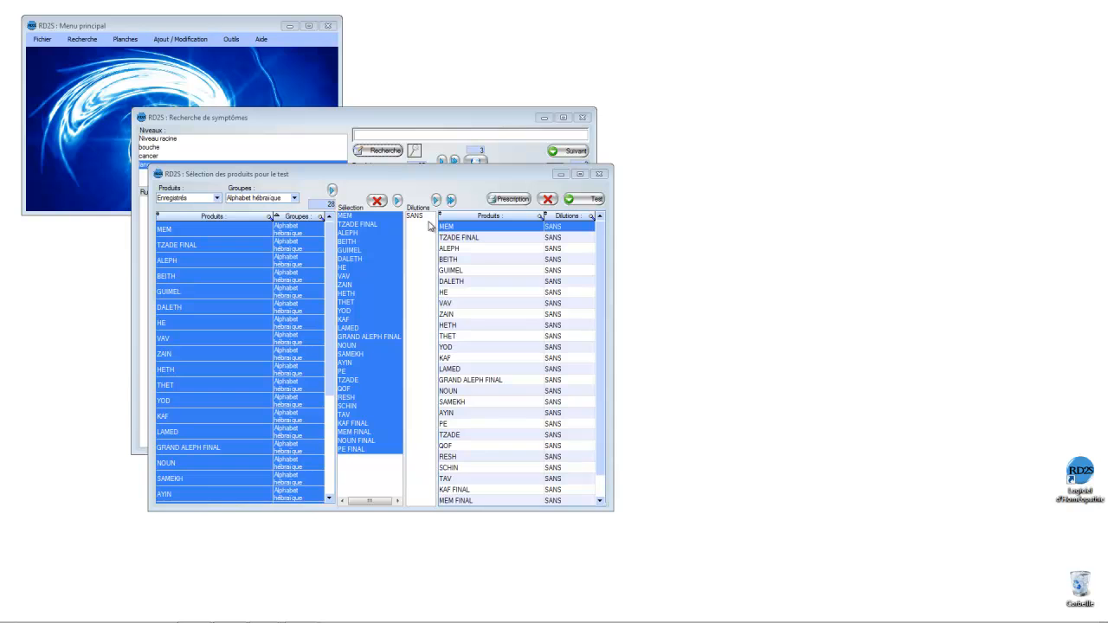
{"action": "left_click", "coordinate": [598, 173]}
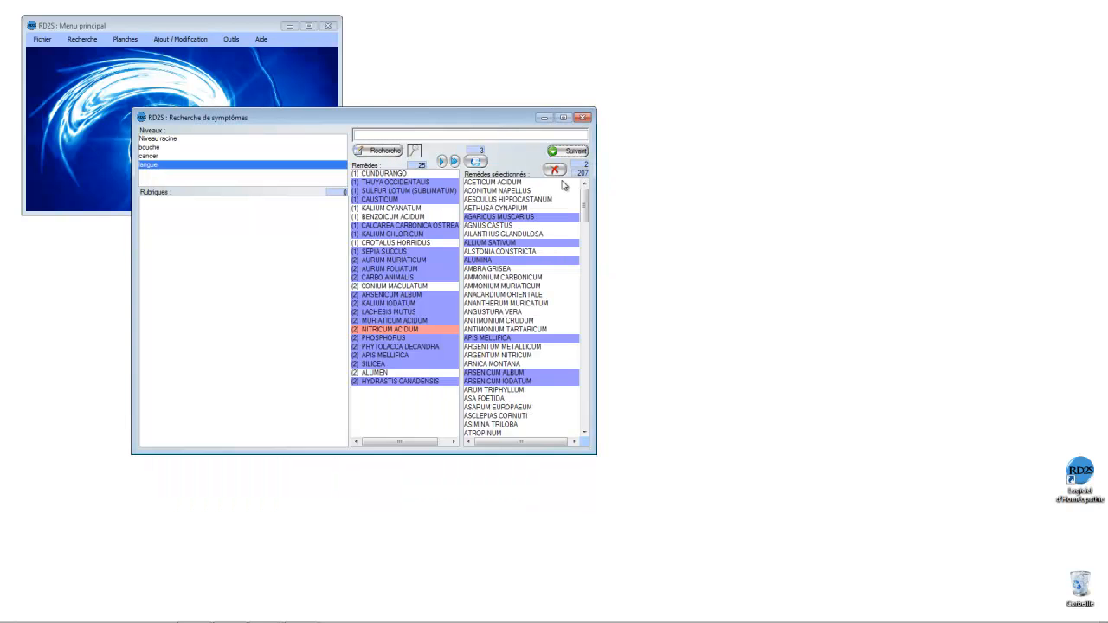
{"action": "left_click", "coordinate": [569, 153]}
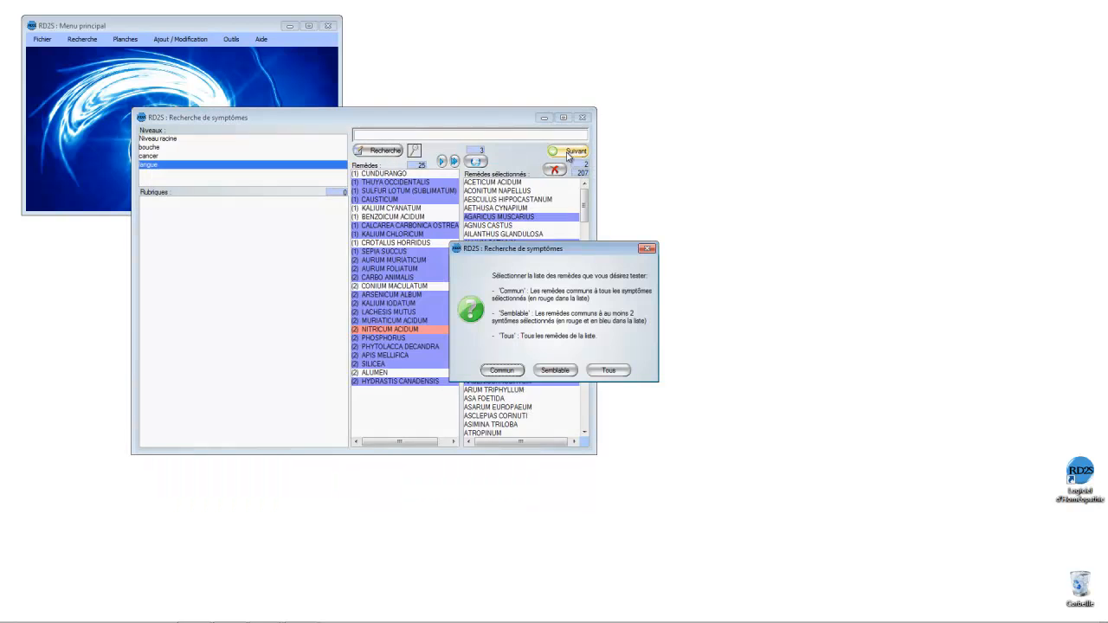
{"action": "left_click", "coordinate": [554, 369]}
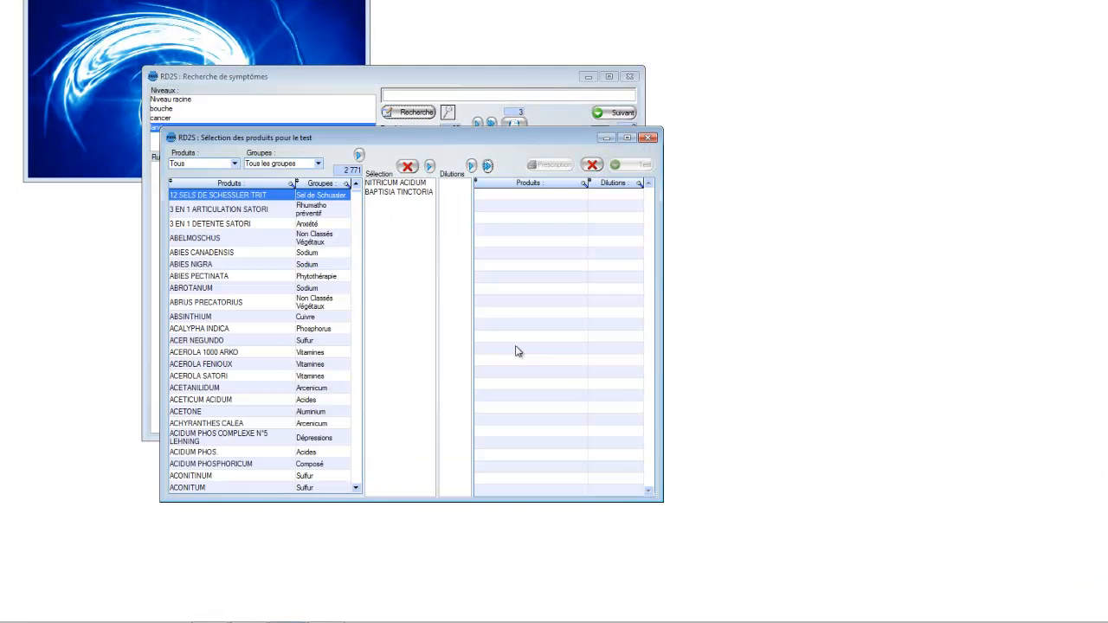
Step: Add NITRICUM ACIDUM in 30 CH and BAPTISIA TINCTORIA in 9 CH to the test list
{"action": "left_click", "coordinate": [397, 185]}
{"action": "left_click", "coordinate": [456, 221]}
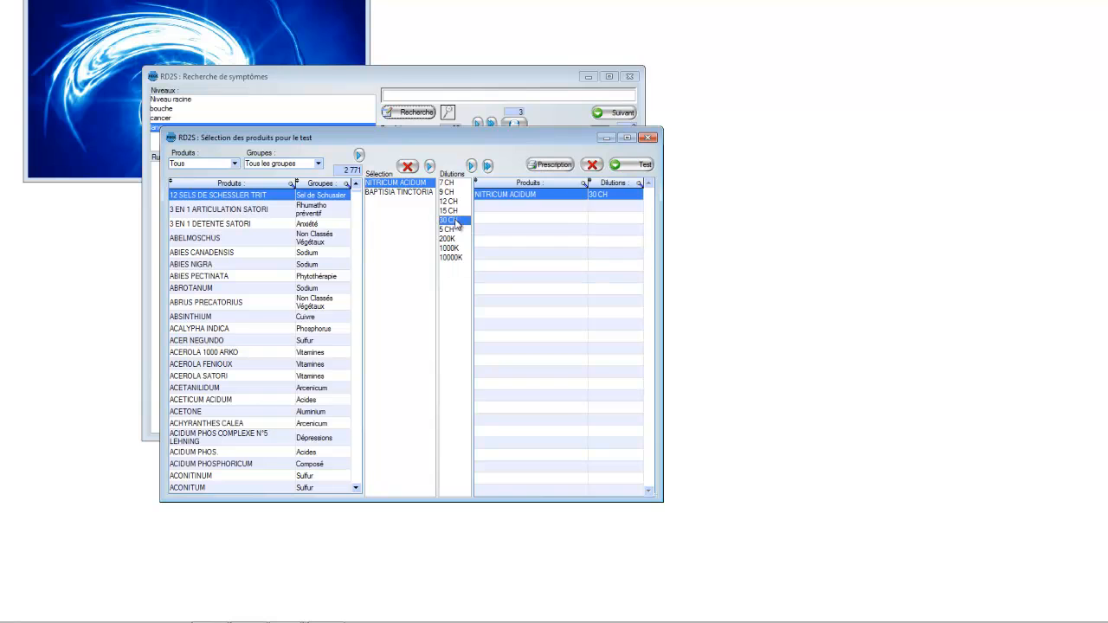
{"action": "left_click", "coordinate": [403, 192]}
{"action": "left_click", "coordinate": [446, 221]}
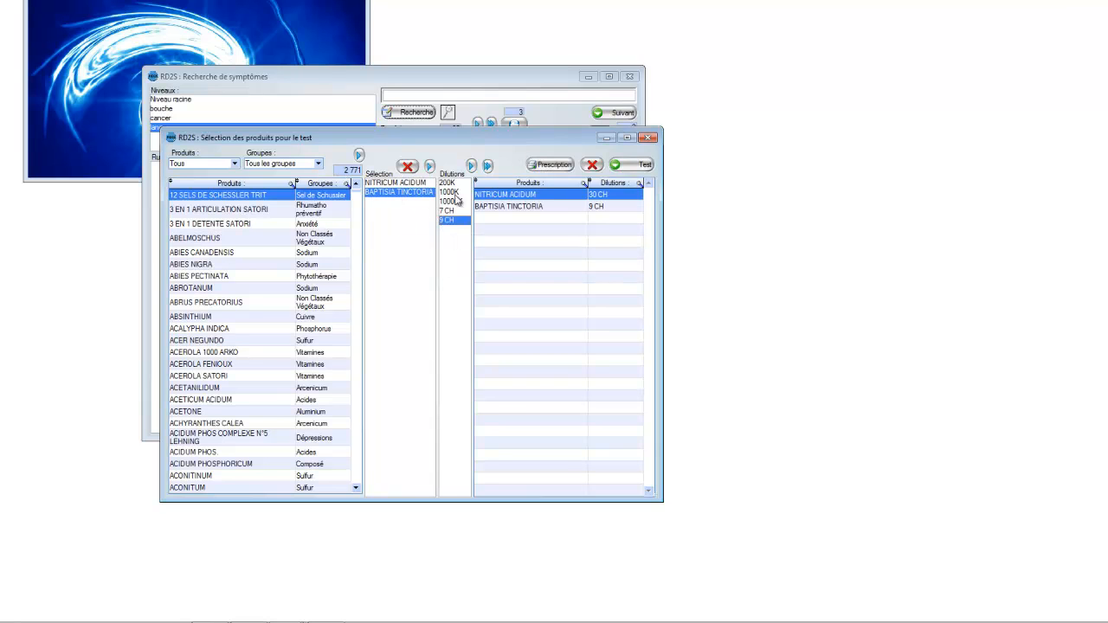
Step: Open the prescription for the listed remedies and enter "3 gra" as the dosage of NITRICUM ACIDUM
{"action": "left_click", "coordinate": [556, 165]}
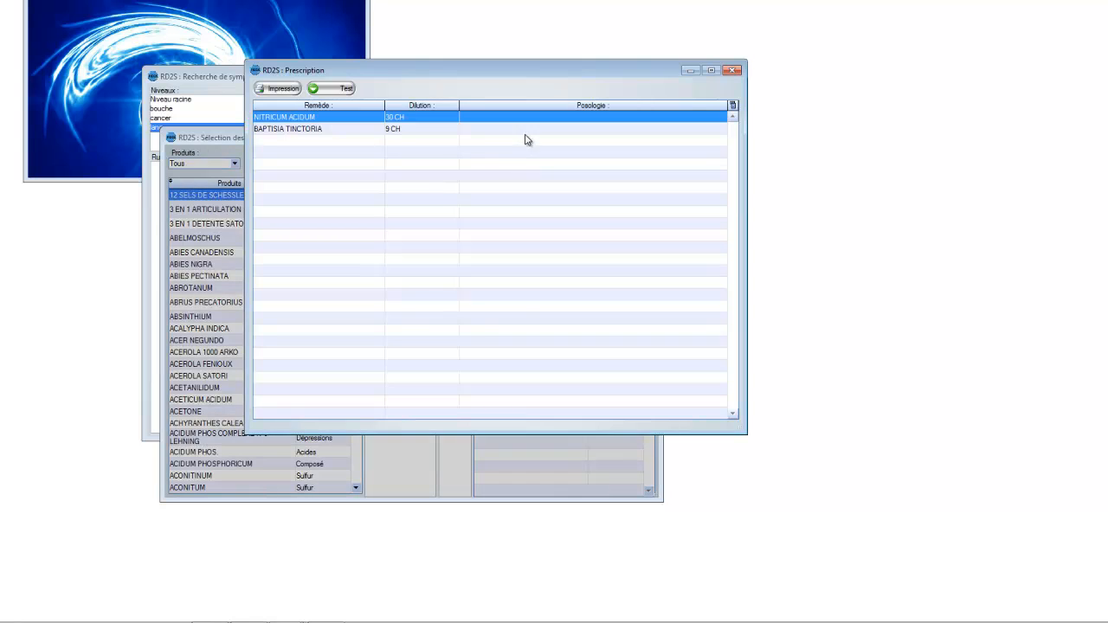
{"action": "left_click", "coordinate": [478, 116]}
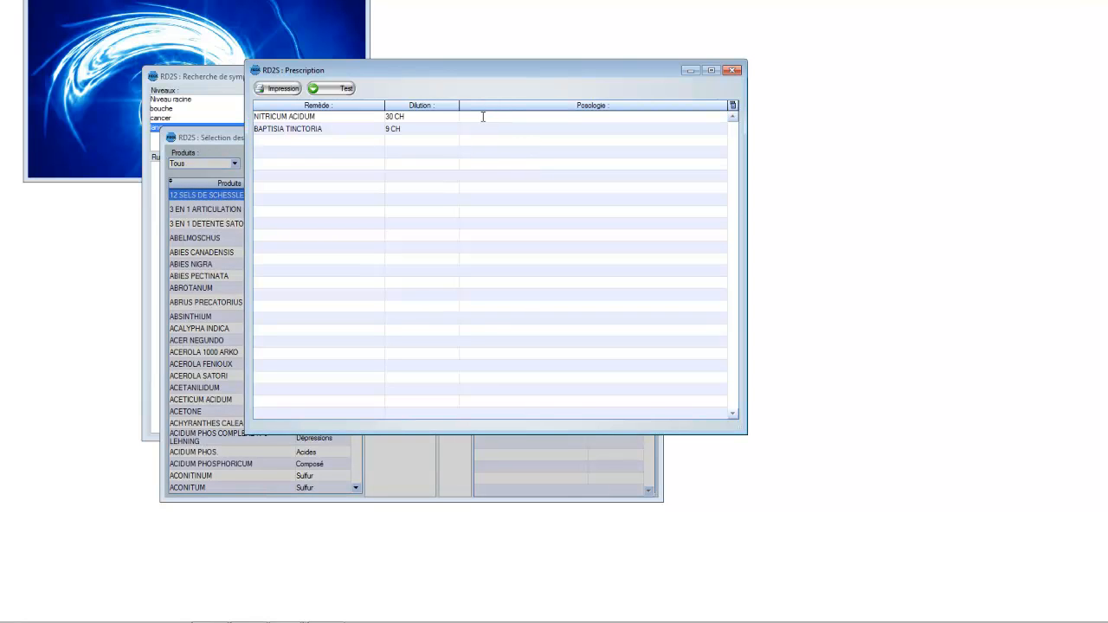
{"action": "type", "text": "3 gra"}
Step: Preview the printable remedy list from the prescription, and close both the preview and the prescription
{"action": "left_click", "coordinate": [288, 95]}
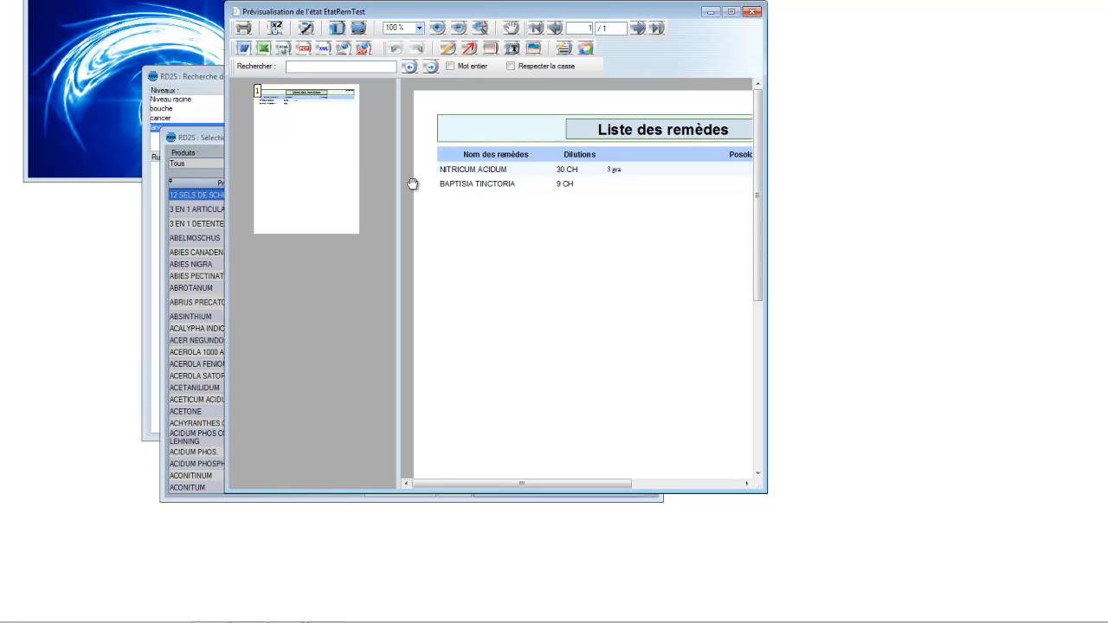
{"action": "mouse_move", "coordinate": [543, 607]}
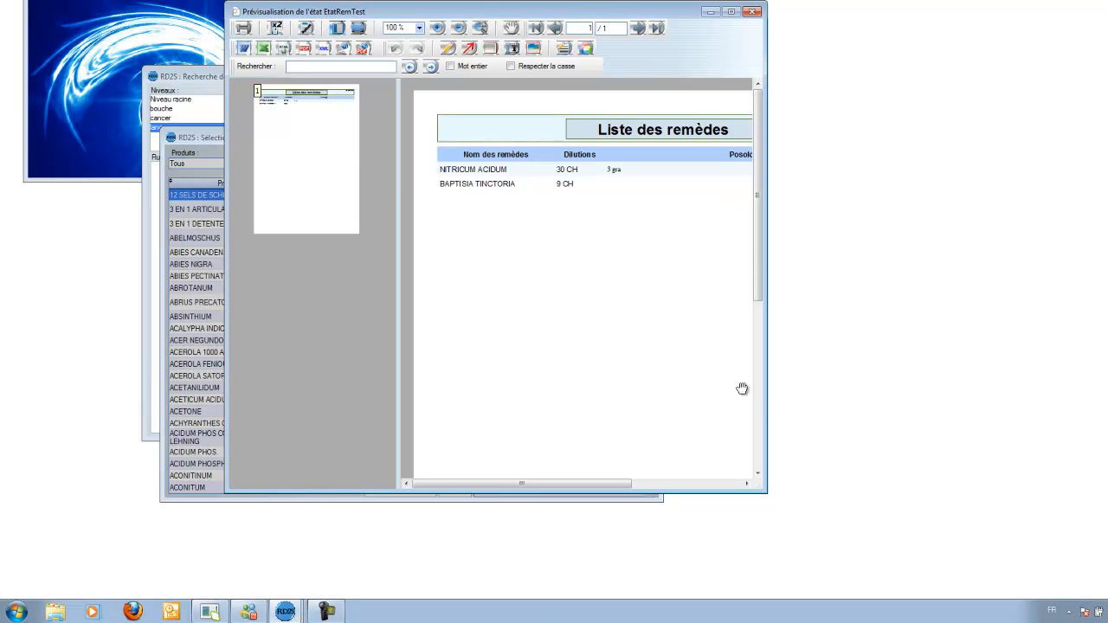
{"action": "left_click_drag", "start_coordinate": [572, 490], "coordinate": [445, 485]}
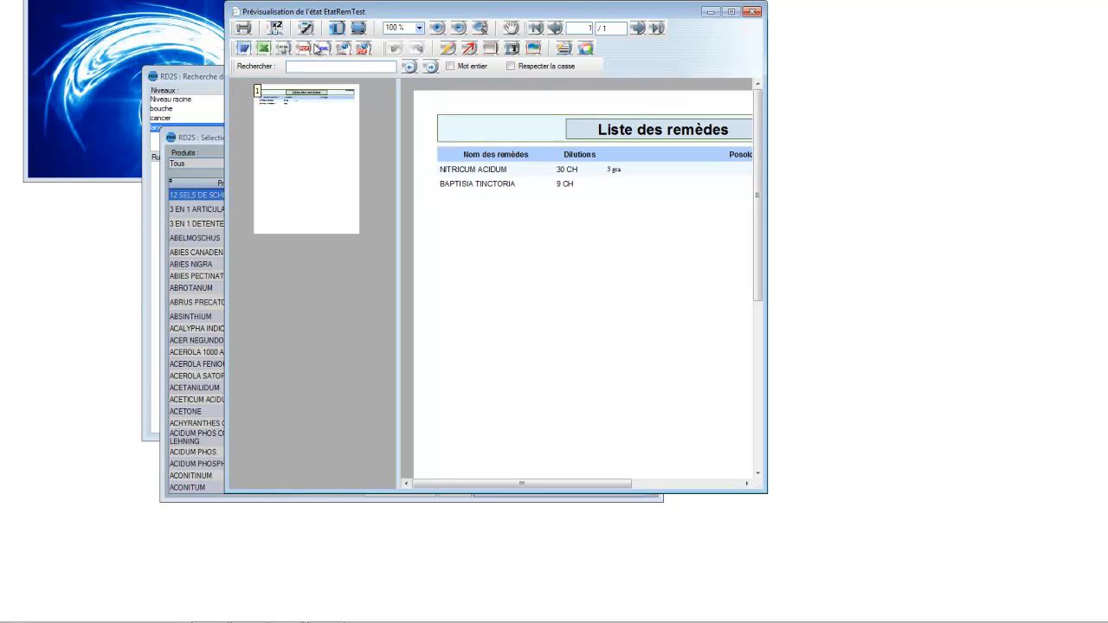
{"action": "left_click", "coordinate": [752, 12]}
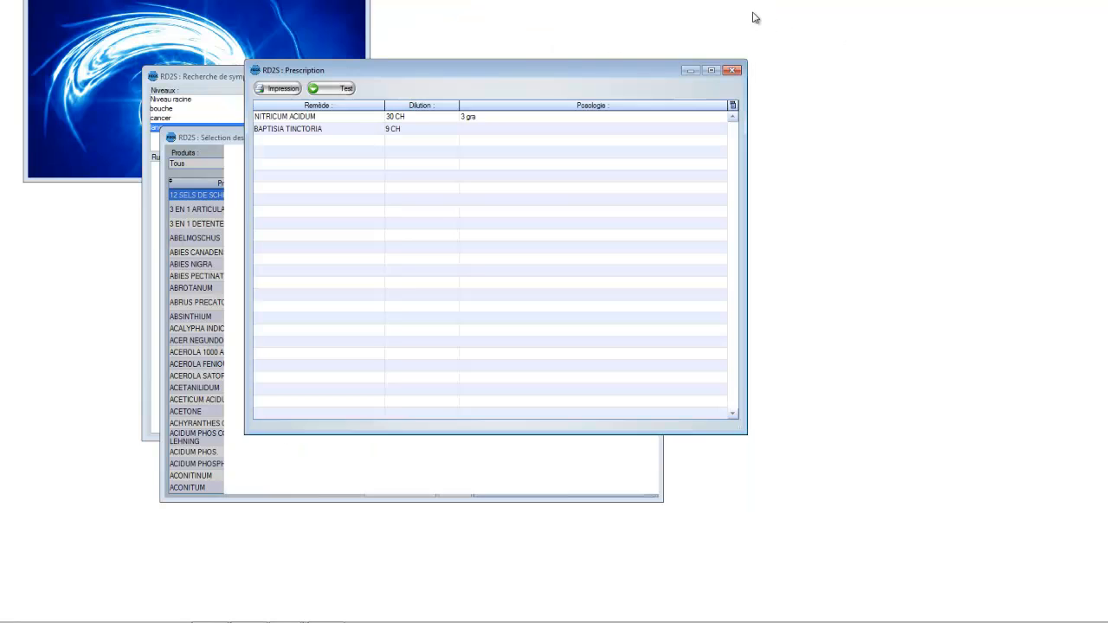
{"action": "left_click", "coordinate": [732, 70]}
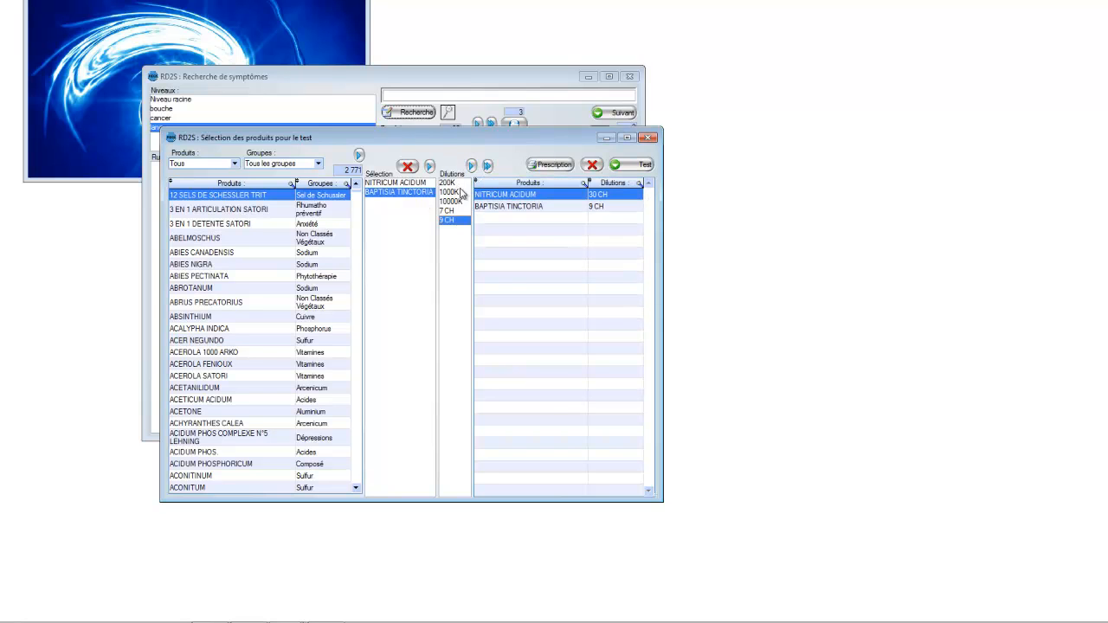
Step: Add all remaining dilutions of BAPTISIA TINCTORIA to the test list
{"action": "left_click", "coordinate": [487, 165]}
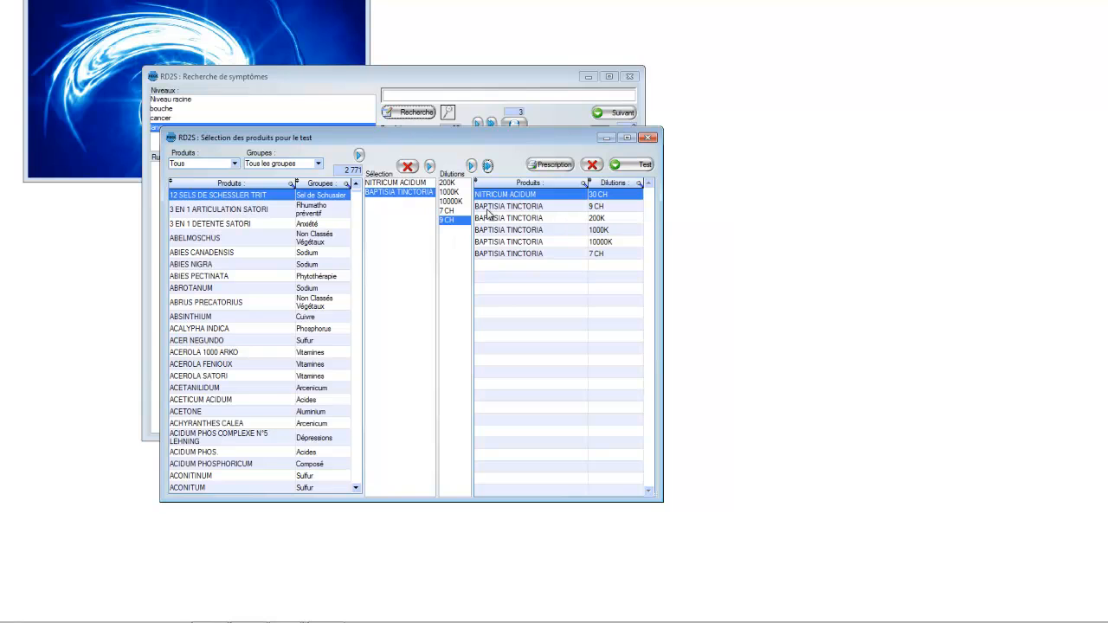
Step: Remove the 200K, 1000K, 10000K and 7 CH dilutions of BAPTISIA TINCTORIA from the test list
{"action": "left_click", "coordinate": [529, 219]}
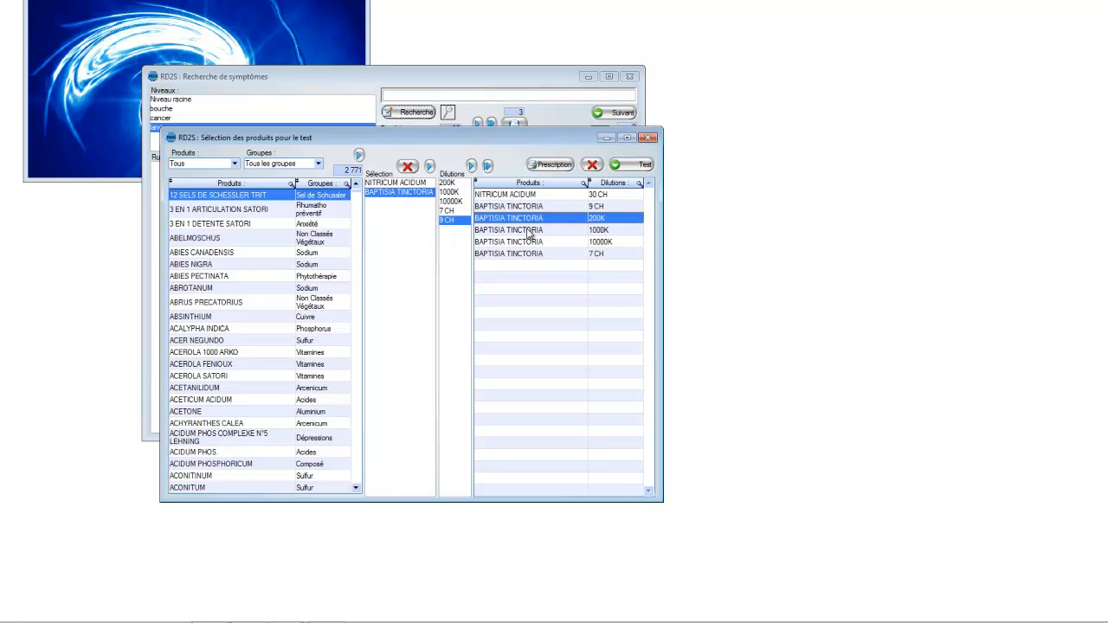
{"action": "left_click", "coordinate": [530, 230], "text": "ctrl"}
{"action": "left_click", "coordinate": [533, 242], "text": "ctrl"}
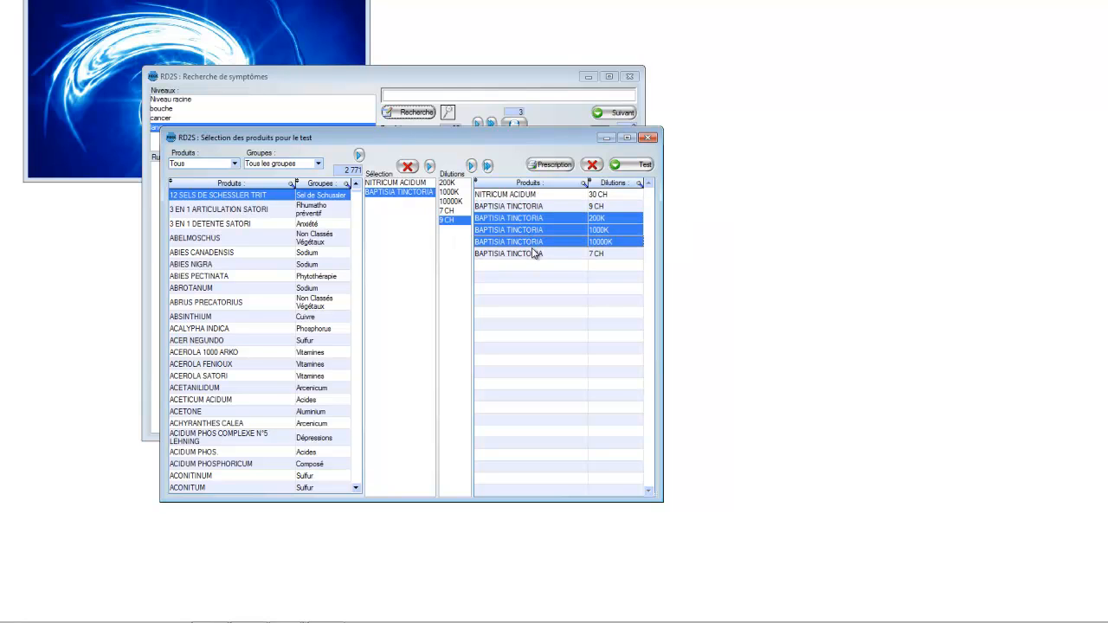
{"action": "left_click", "coordinate": [533, 252], "text": "ctrl"}
{"action": "left_click", "coordinate": [592, 164]}
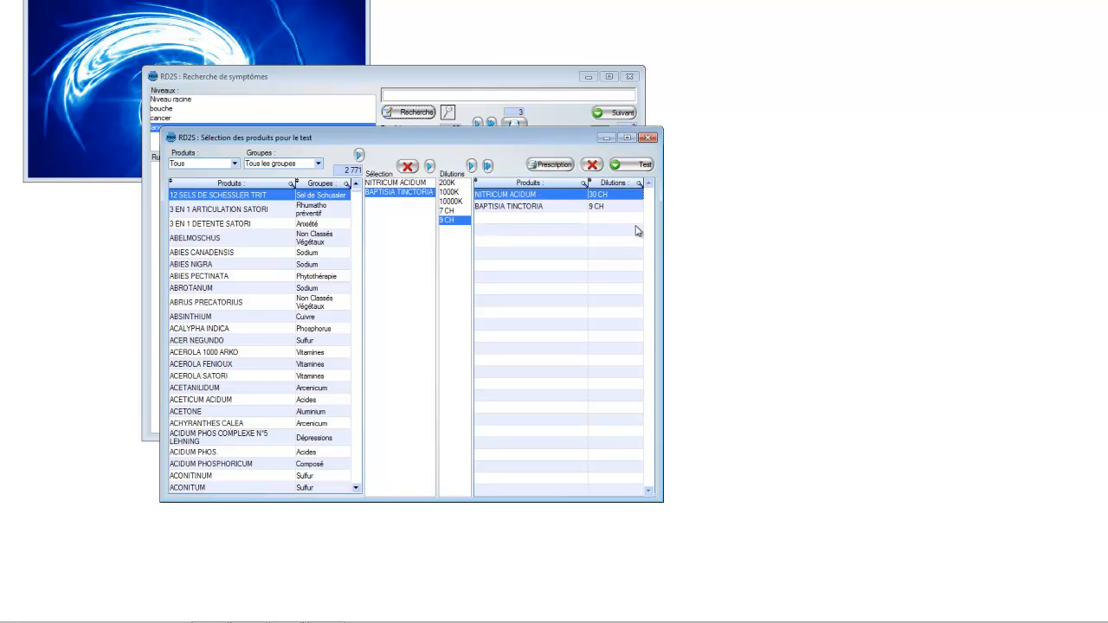
Step: Open the product test for the listed remedies, set the copy time to 20 min and start the copy
{"action": "left_click", "coordinate": [640, 166]}
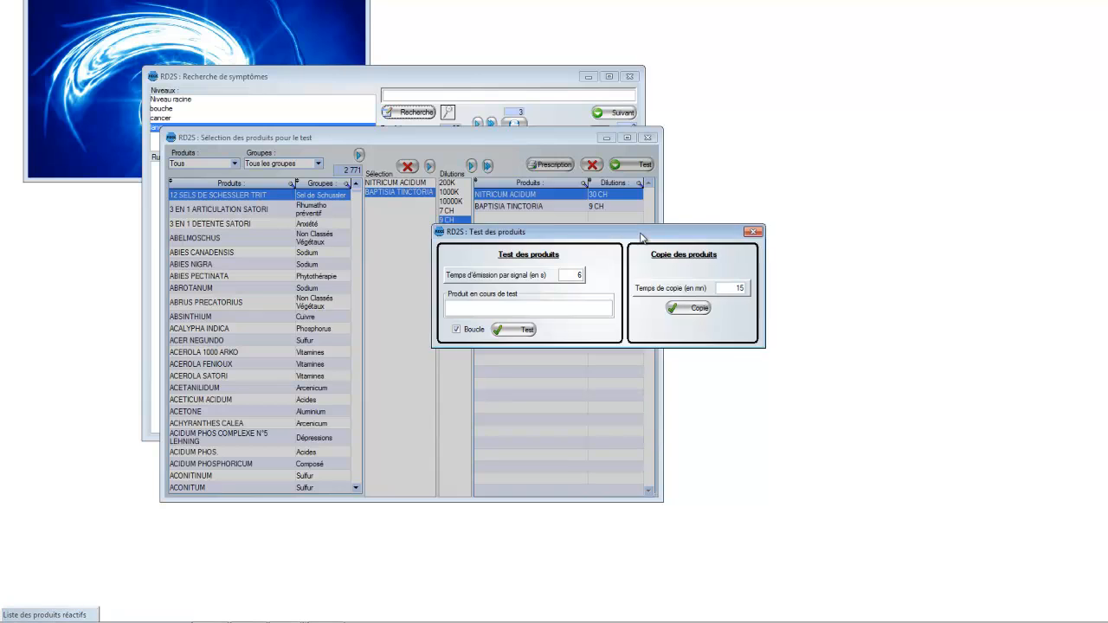
{"action": "left_click_drag", "start_coordinate": [641, 238], "coordinate": [415, 242]}
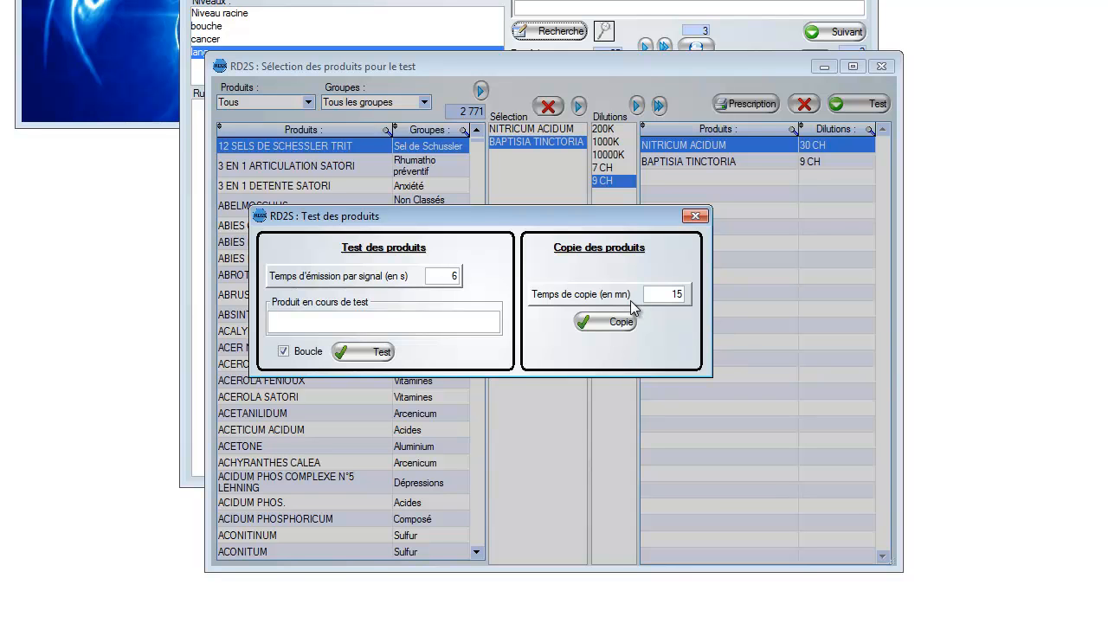
{"action": "double_click", "coordinate": [678, 295]}
{"action": "type", "text": "20"}
{"action": "left_click", "coordinate": [603, 323]}
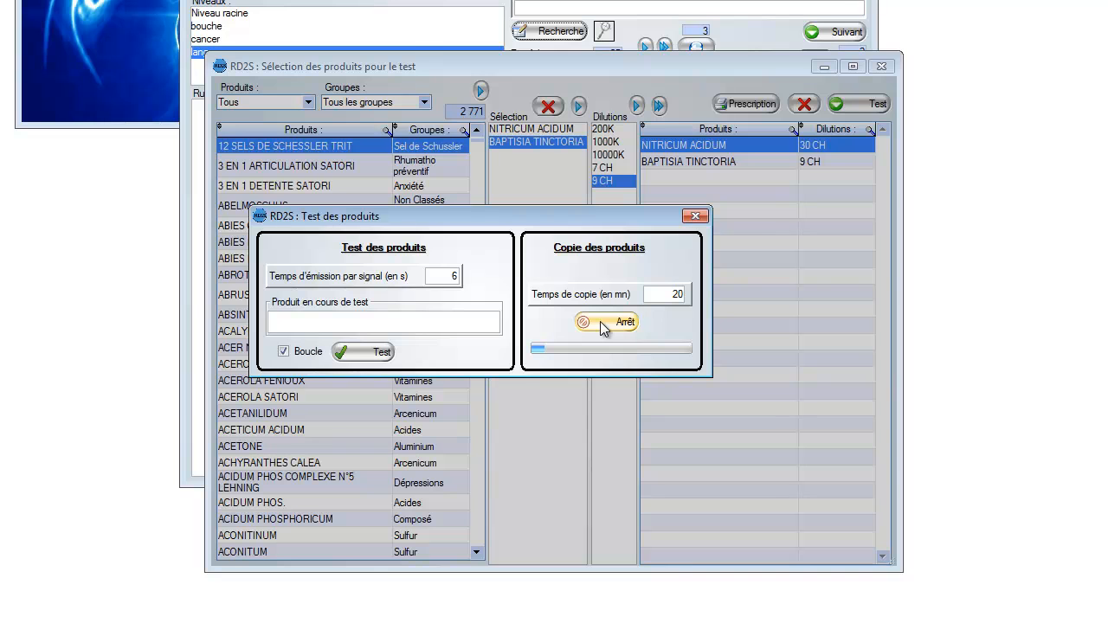
Step: Stop the running copy and close the product test, product selection and symptom search windows
{"action": "left_click", "coordinate": [603, 327]}
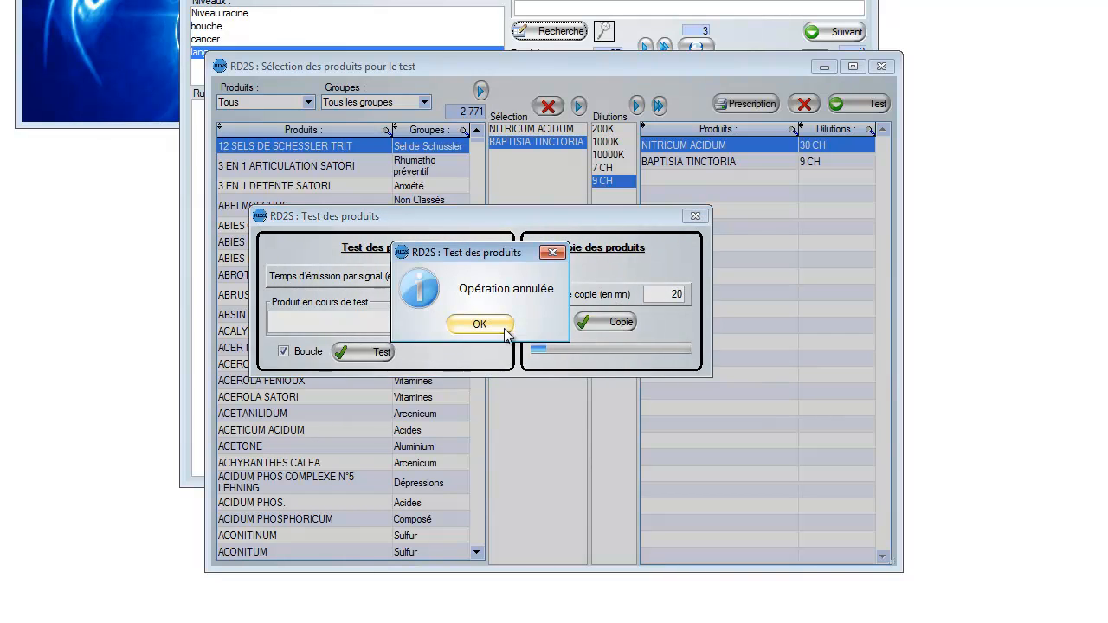
{"action": "key", "text": "Return"}
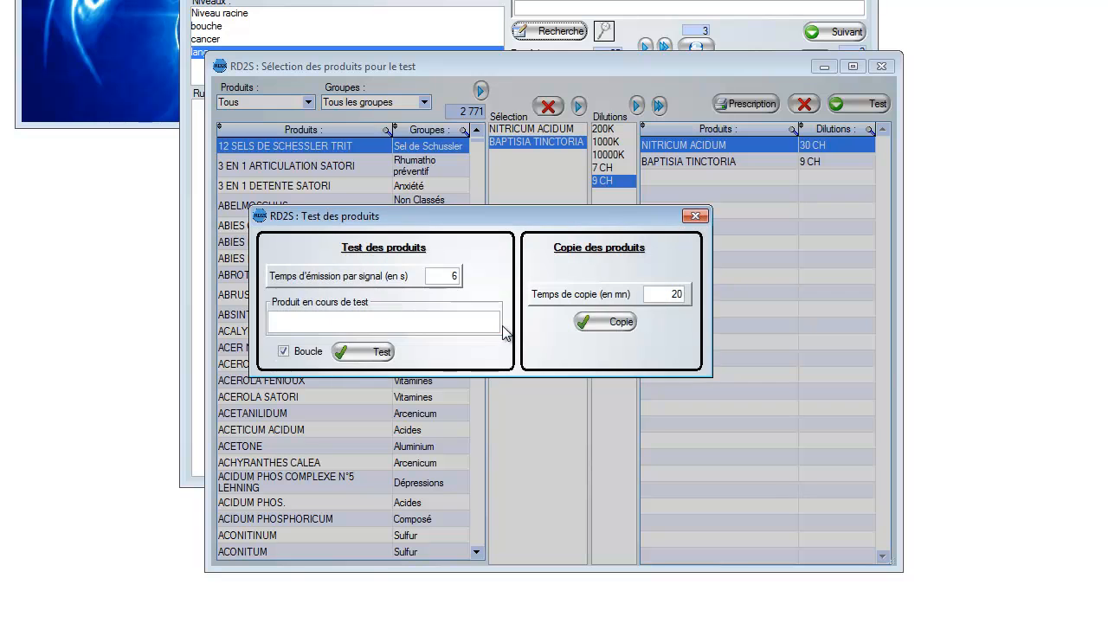
{"action": "left_click", "coordinate": [696, 216]}
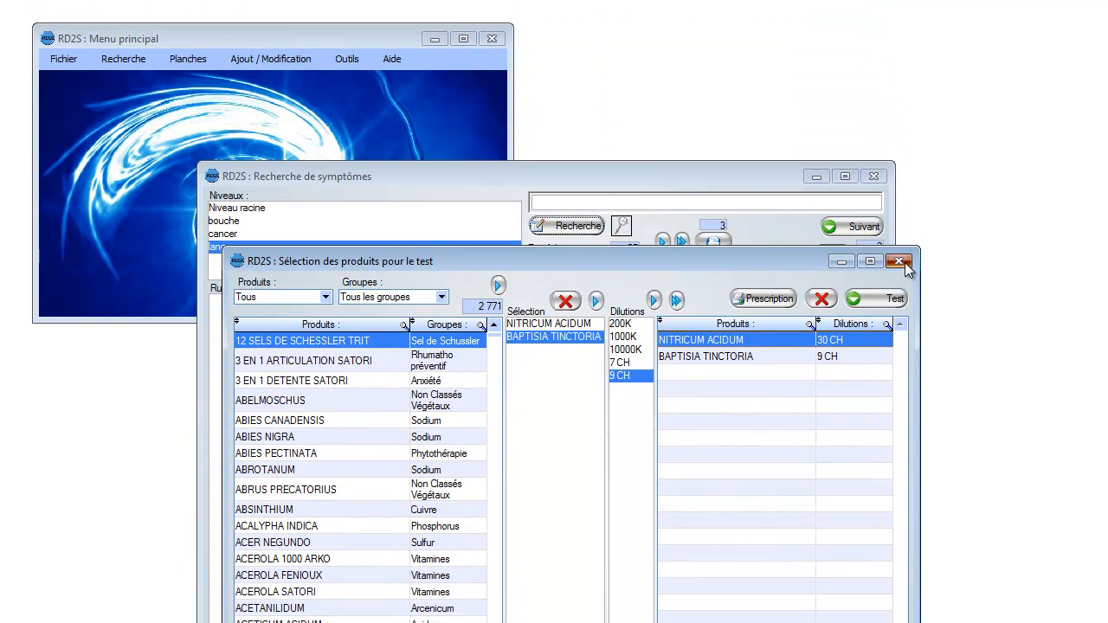
{"action": "left_click", "coordinate": [882, 66]}
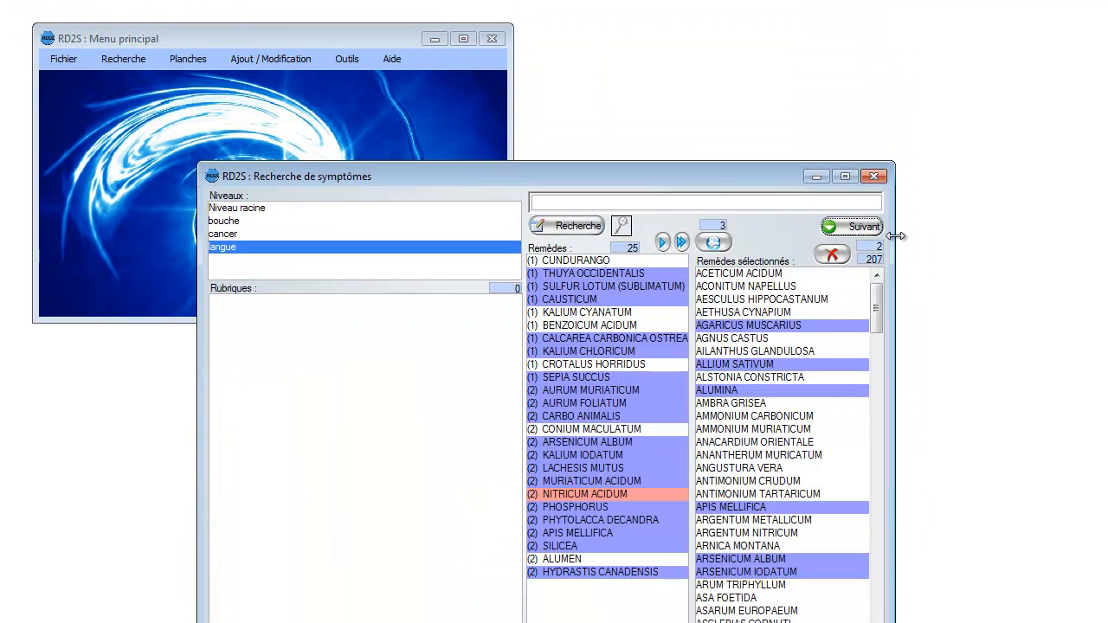
{"action": "left_click", "coordinate": [875, 178]}
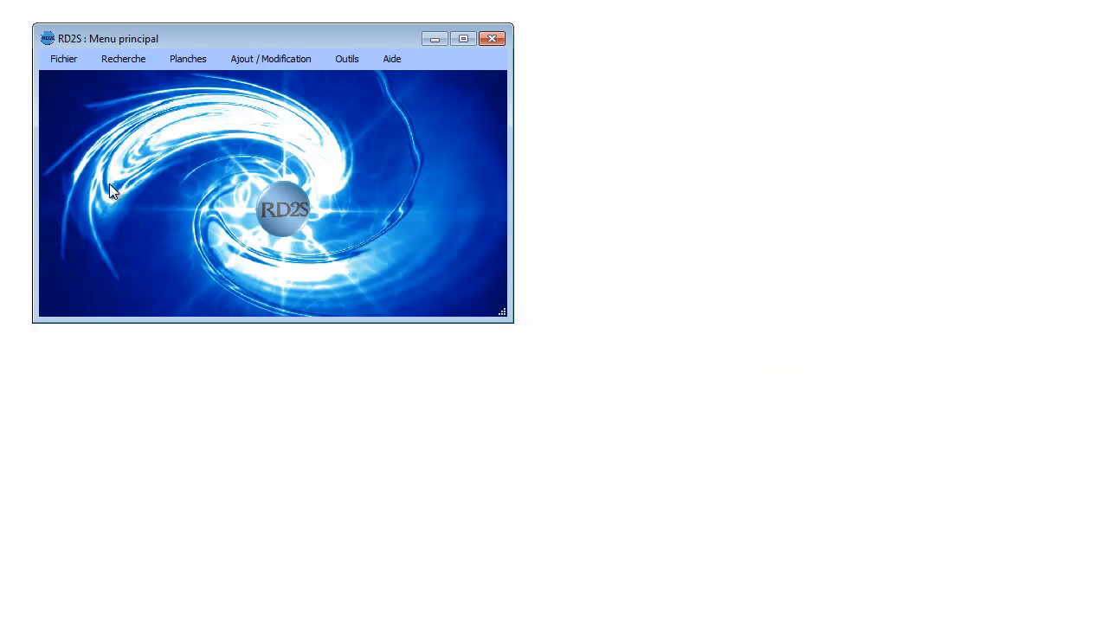
Step: Open the acupuncture charts and examine the hand control points chart, both in detail and as a whole
{"action": "left_click", "coordinate": [184, 59]}
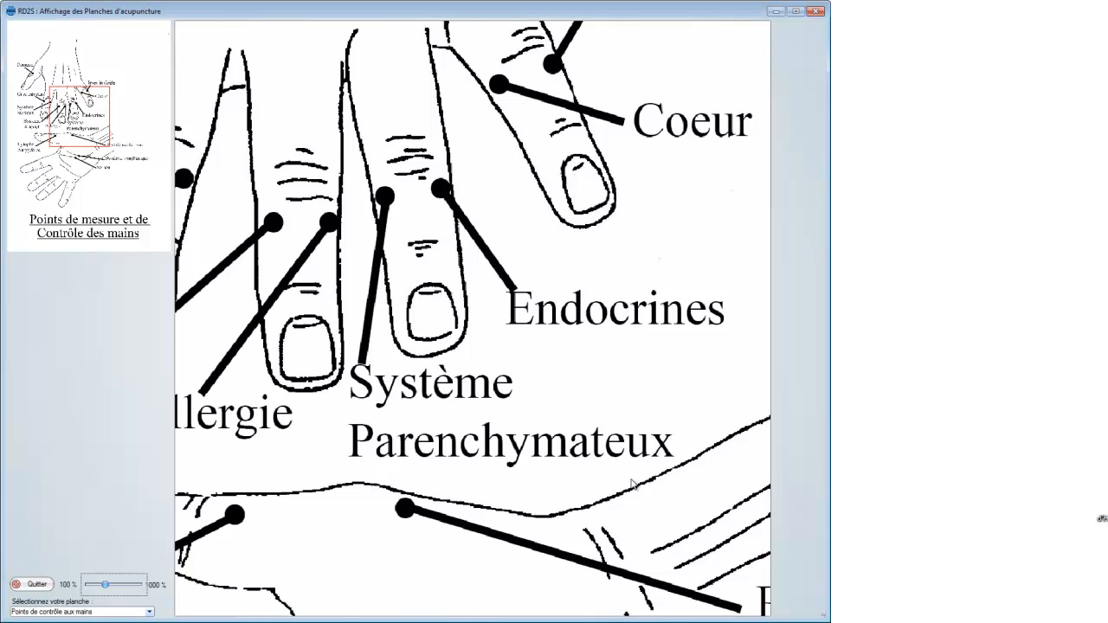
{"action": "scroll", "coordinate": [618, 483], "scroll_direction": "down", "scroll_amount": 1}
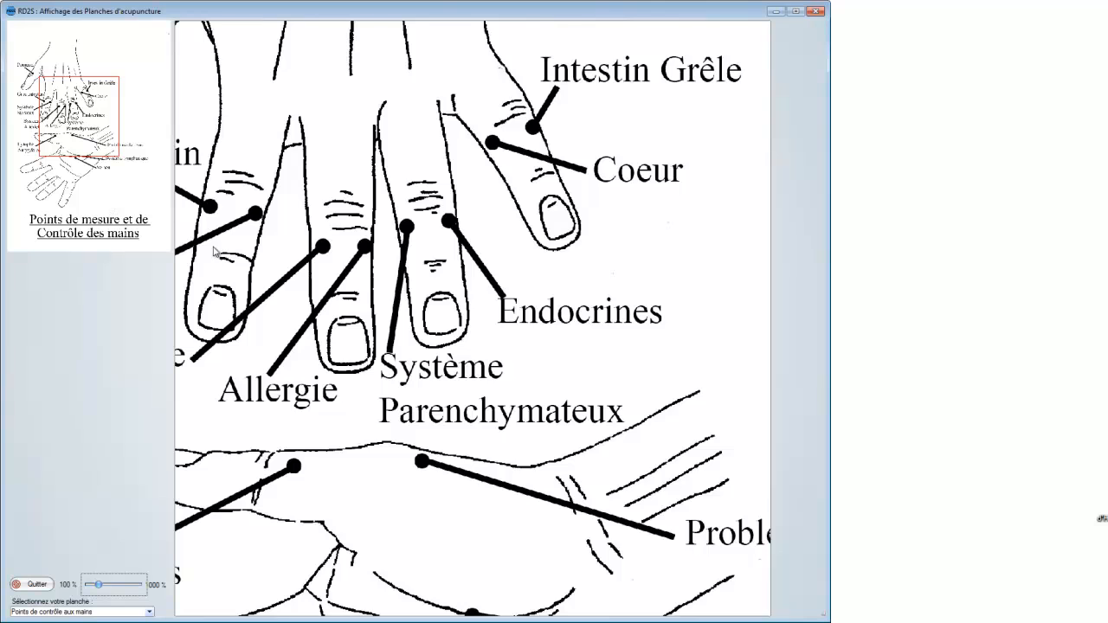
{"action": "scroll", "coordinate": [51, 82], "scroll_direction": "up", "scroll_amount": 2}
{"action": "scroll", "coordinate": [54, 87], "scroll_direction": "down", "scroll_amount": 4}
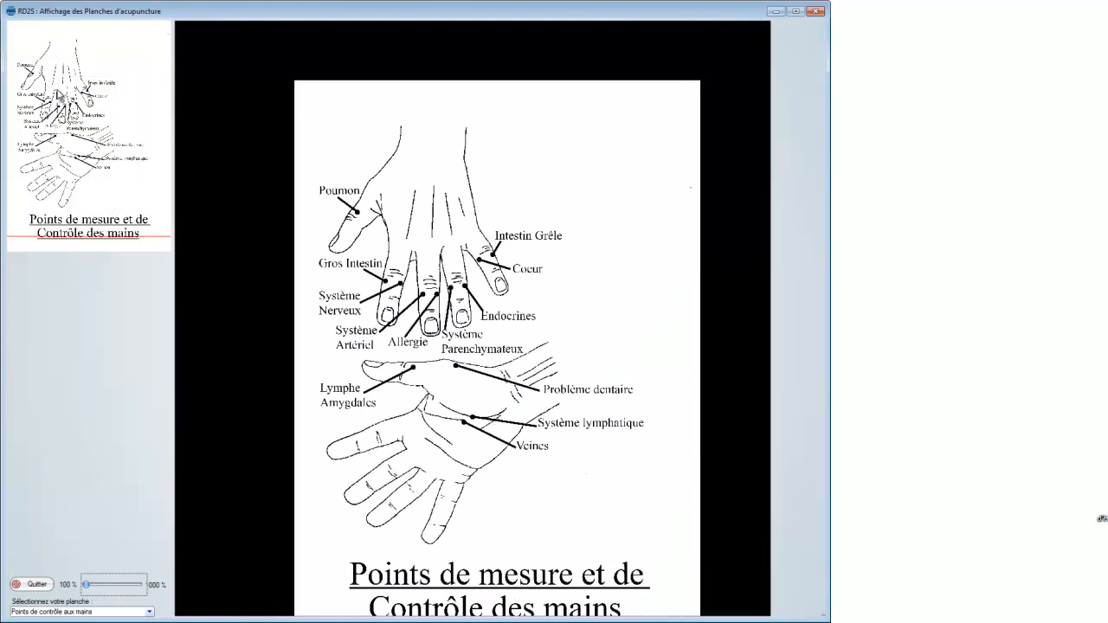
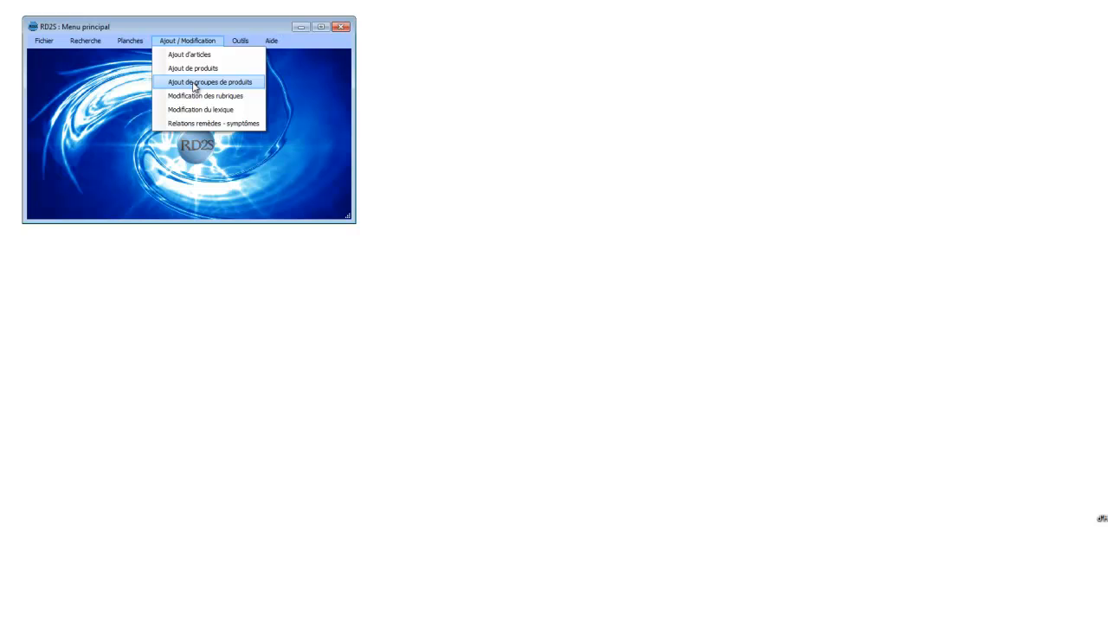
Step: Open the product groups window and look through the products of the Anxiété, Baryum, Composé and Constipation groups
{"action": "left_click", "coordinate": [194, 82]}
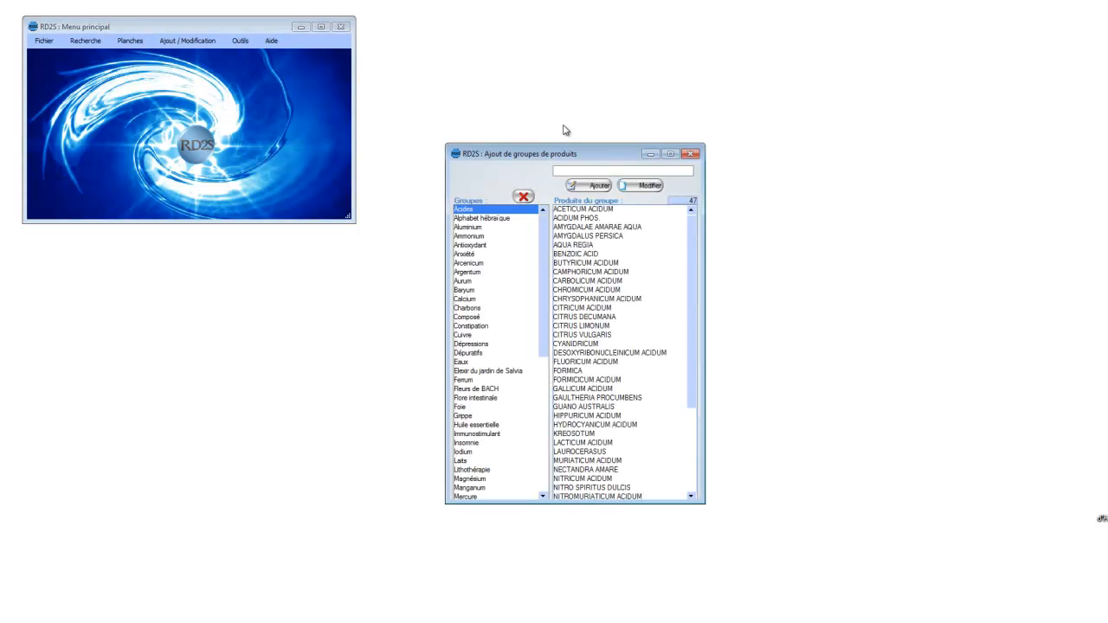
{"action": "left_click", "coordinate": [561, 171]}
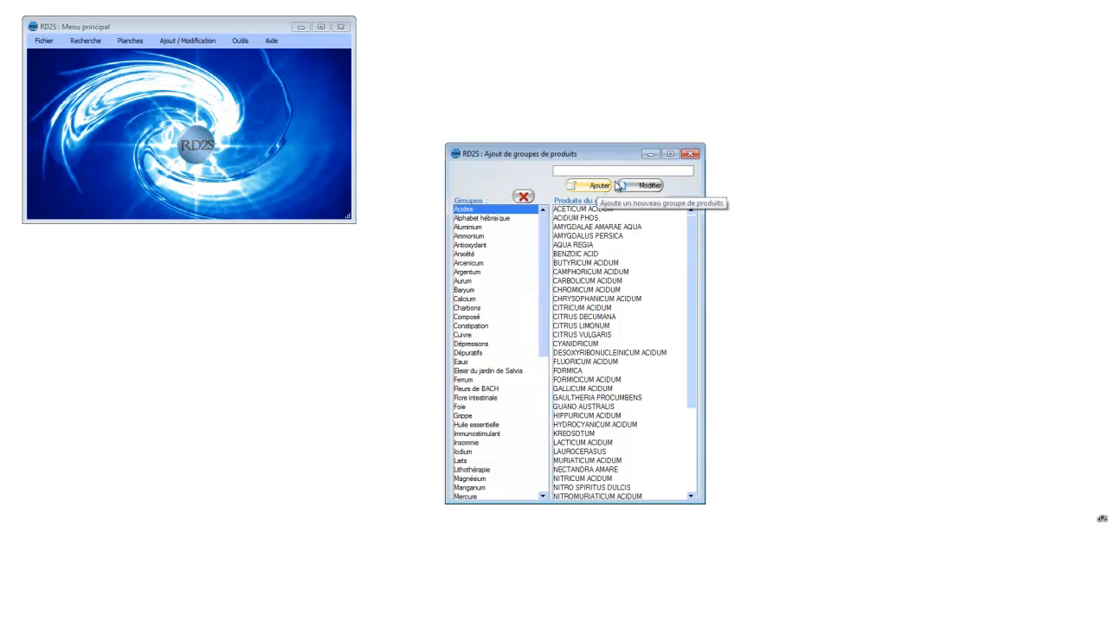
{"action": "left_click", "coordinate": [506, 254]}
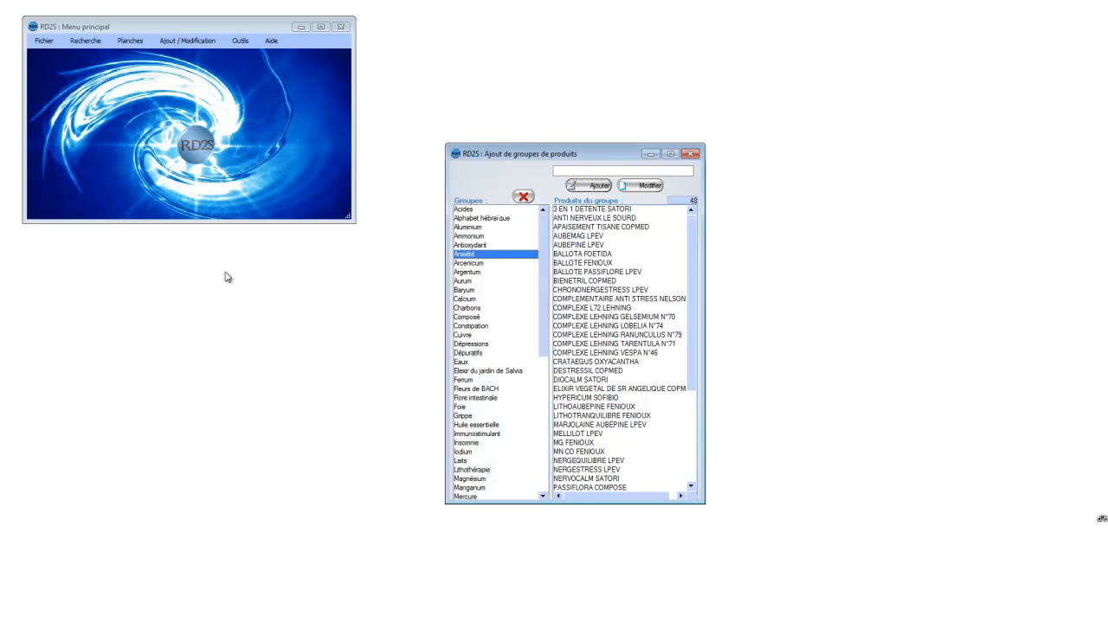
{"action": "left_click", "coordinate": [465, 290]}
{"action": "left_click", "coordinate": [474, 317]}
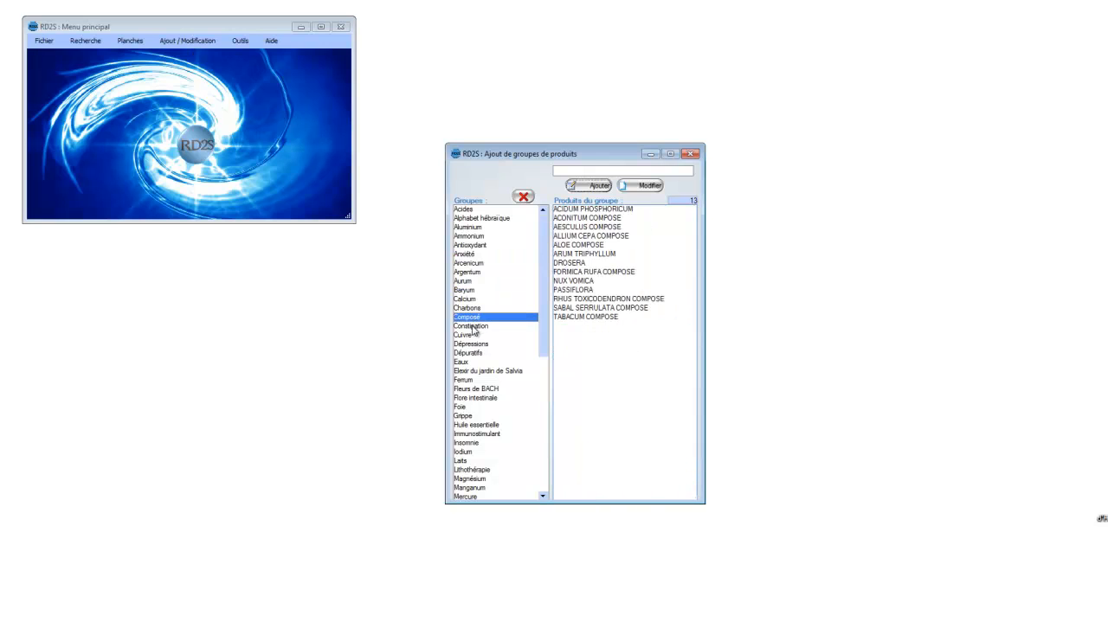
{"action": "left_click", "coordinate": [473, 327]}
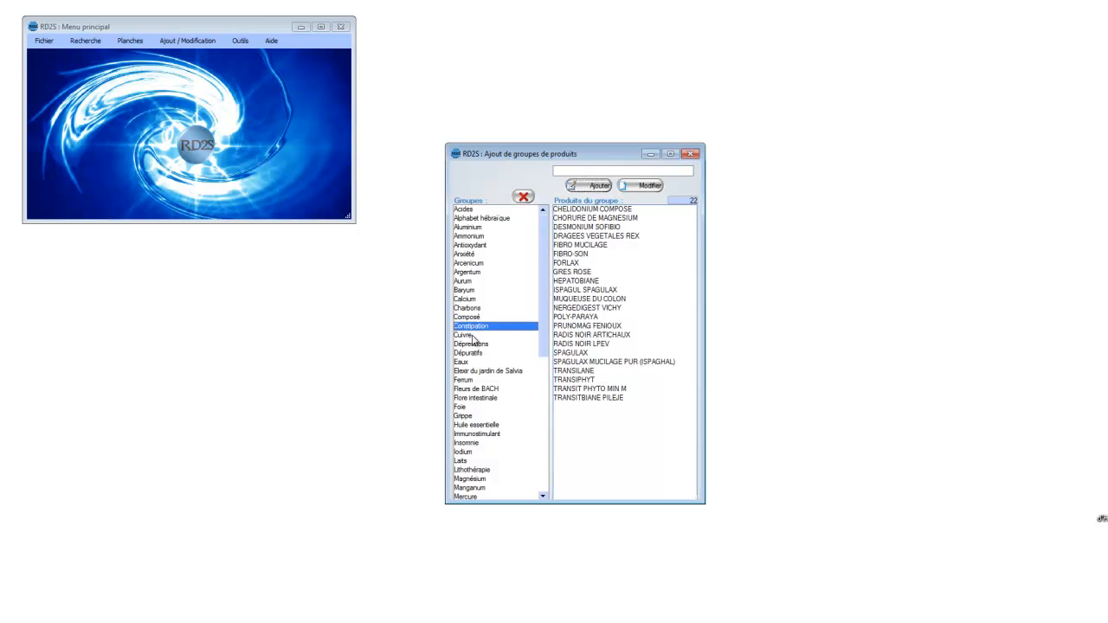
Step: Browse the Cuivre group's products, view CUPRUM MURIATICUM in the product window and close that window
{"action": "left_click", "coordinate": [474, 336]}
{"action": "left_click_drag", "start_coordinate": [690, 286], "coordinate": [687, 350]}
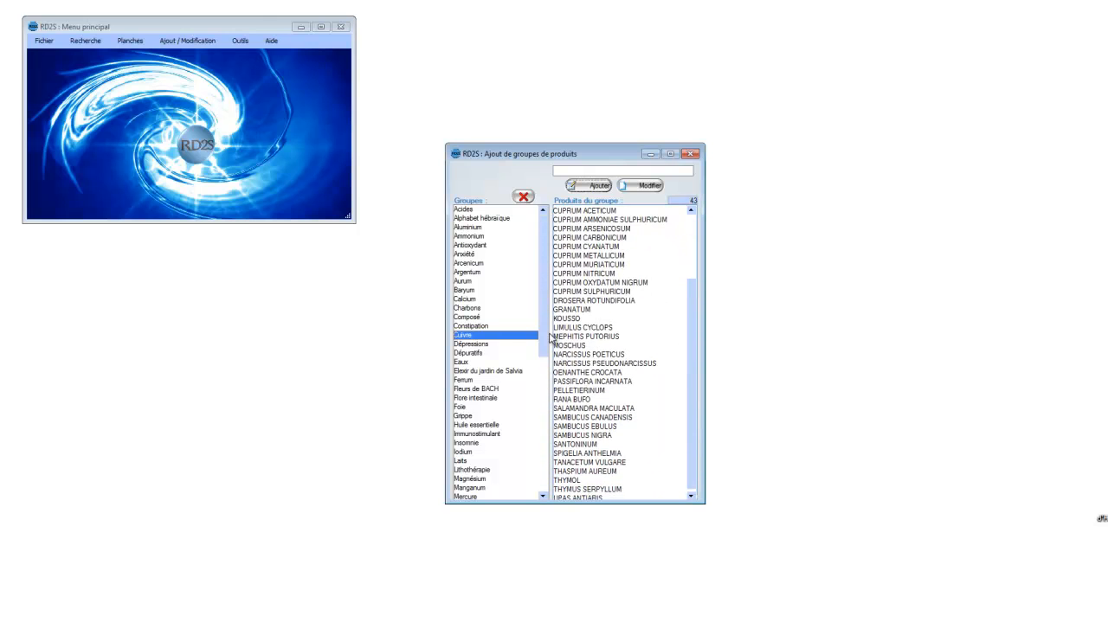
{"action": "double_click", "coordinate": [581, 266]}
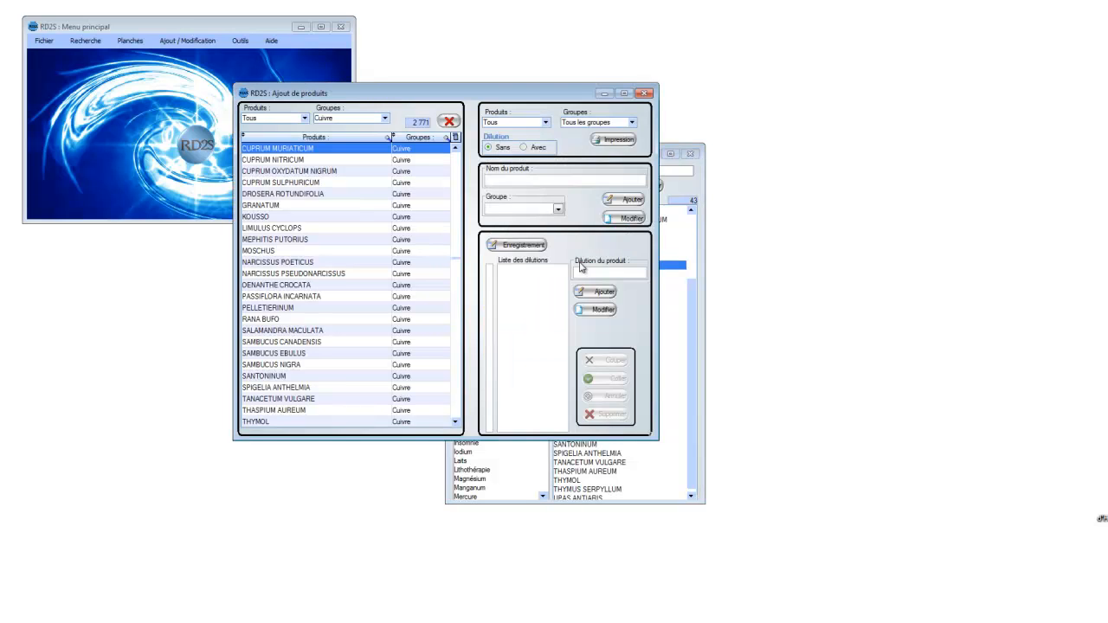
{"action": "left_click", "coordinate": [645, 93]}
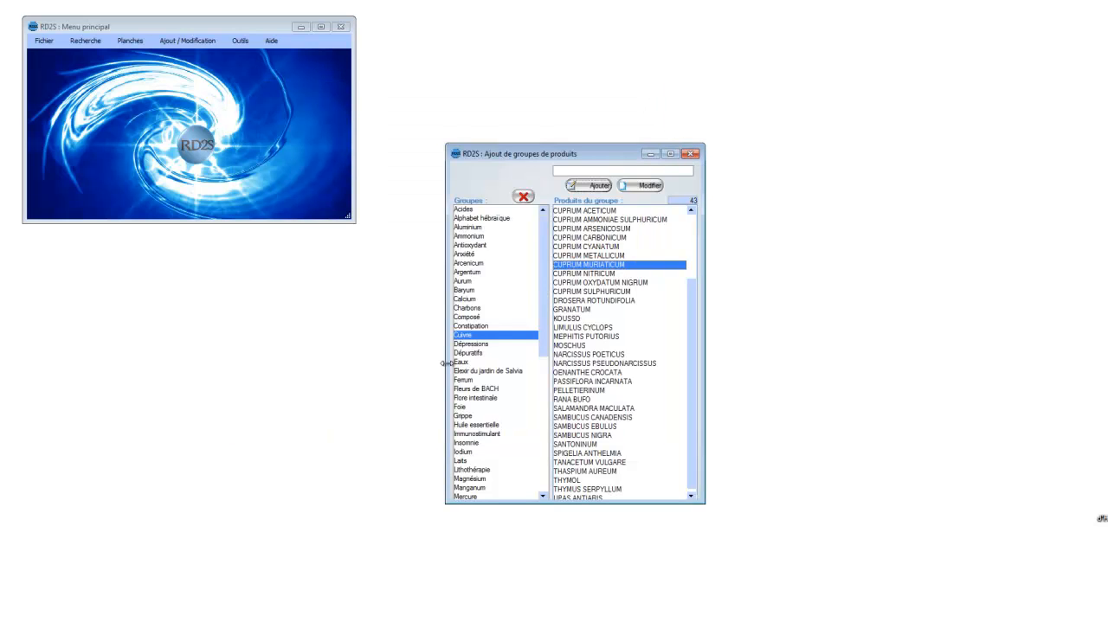
Step: Open the Aurum group's name for modification, cancel the change and close the product groups window
{"action": "left_click", "coordinate": [467, 282]}
{"action": "left_click", "coordinate": [641, 186]}
{"action": "left_click", "coordinate": [580, 172]}
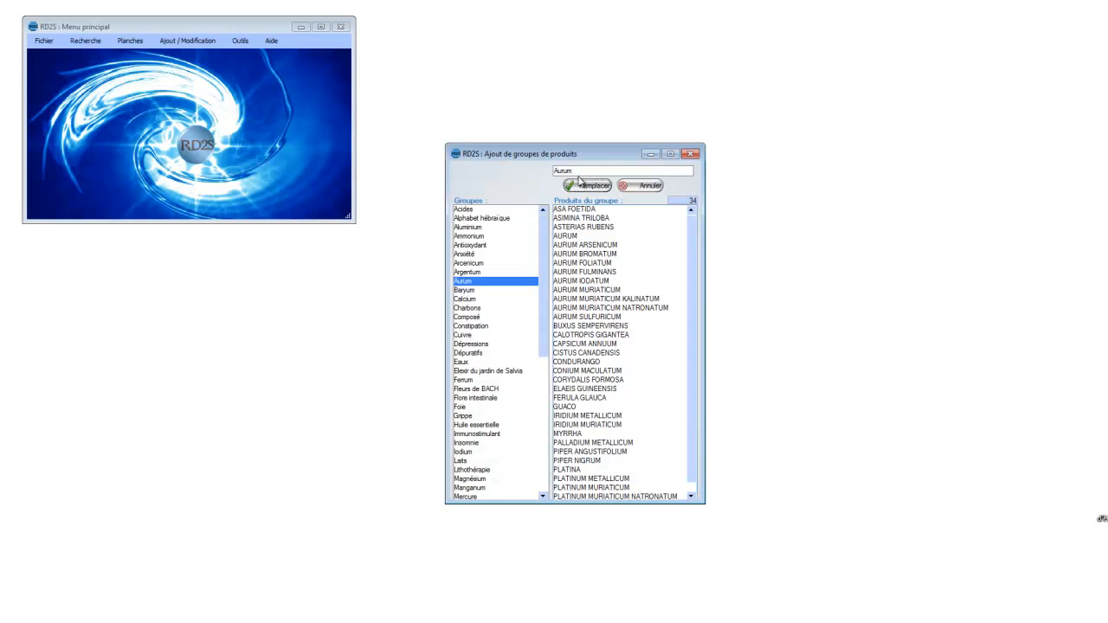
{"action": "left_click", "coordinate": [644, 186]}
{"action": "left_click", "coordinate": [690, 155]}
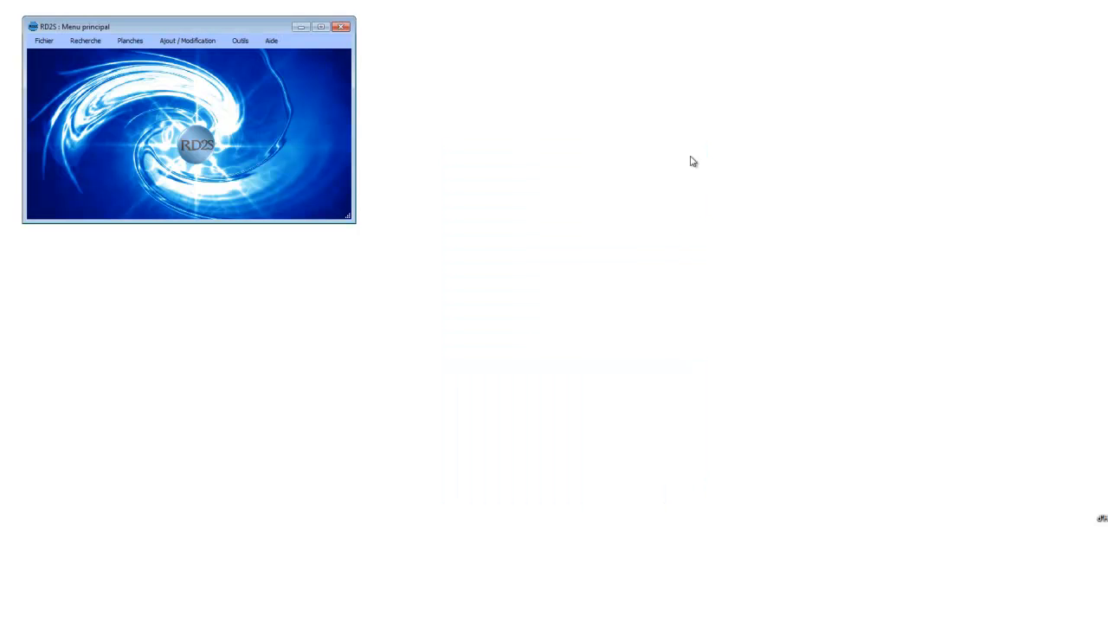
Step: Open the window for adding products, reposition it, and show and hide the search field of the product column
{"action": "left_click", "coordinate": [186, 42]}
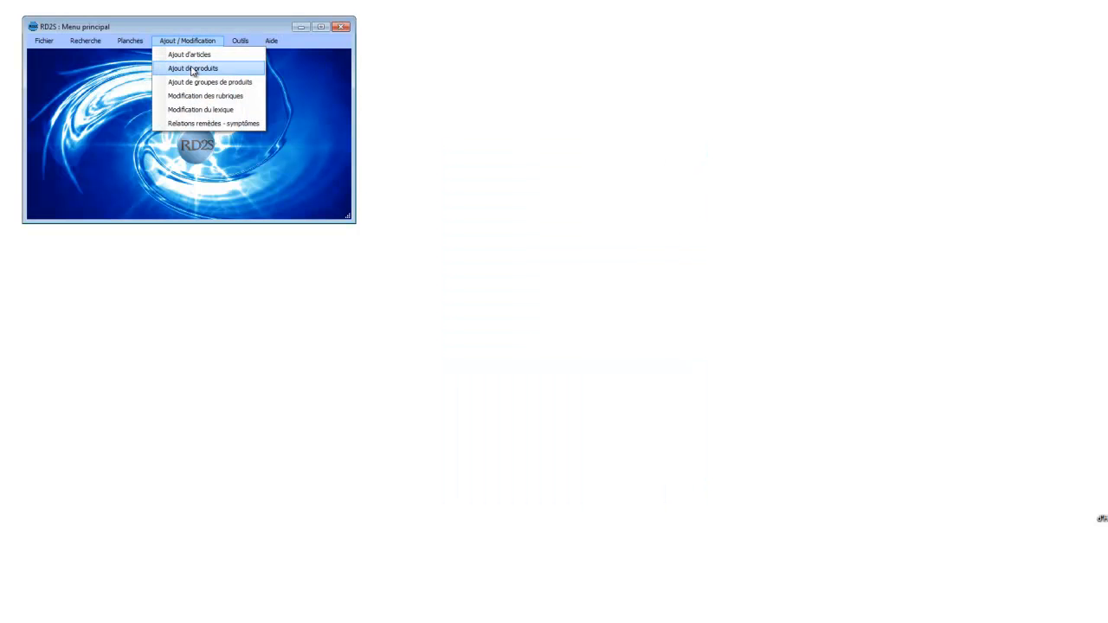
{"action": "left_click", "coordinate": [195, 68]}
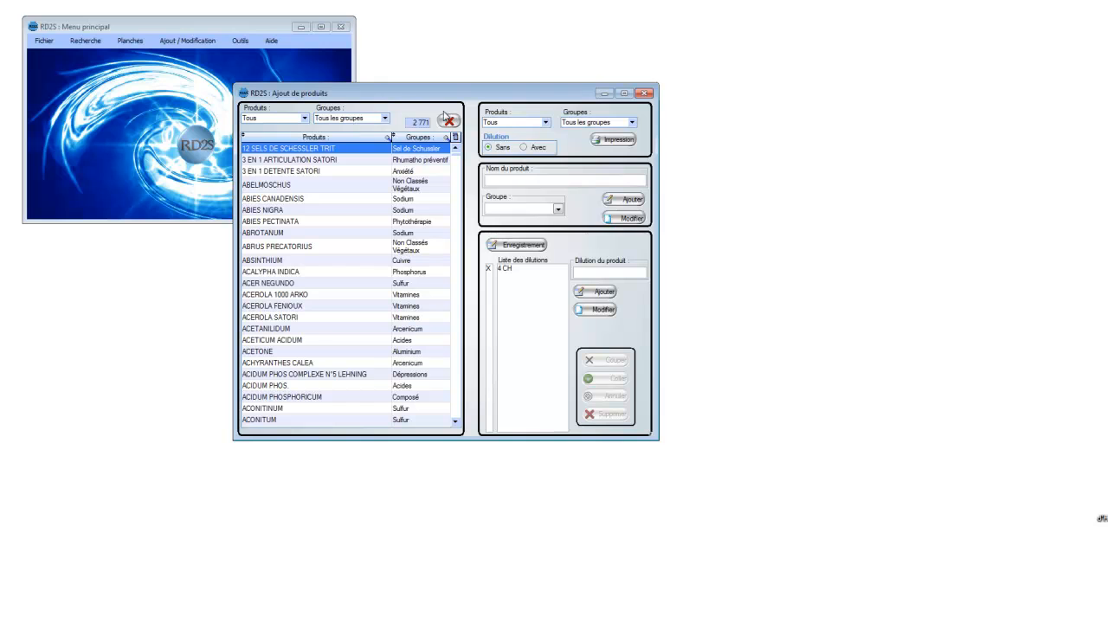
{"action": "left_click_drag", "start_coordinate": [463, 98], "coordinate": [371, 123]}
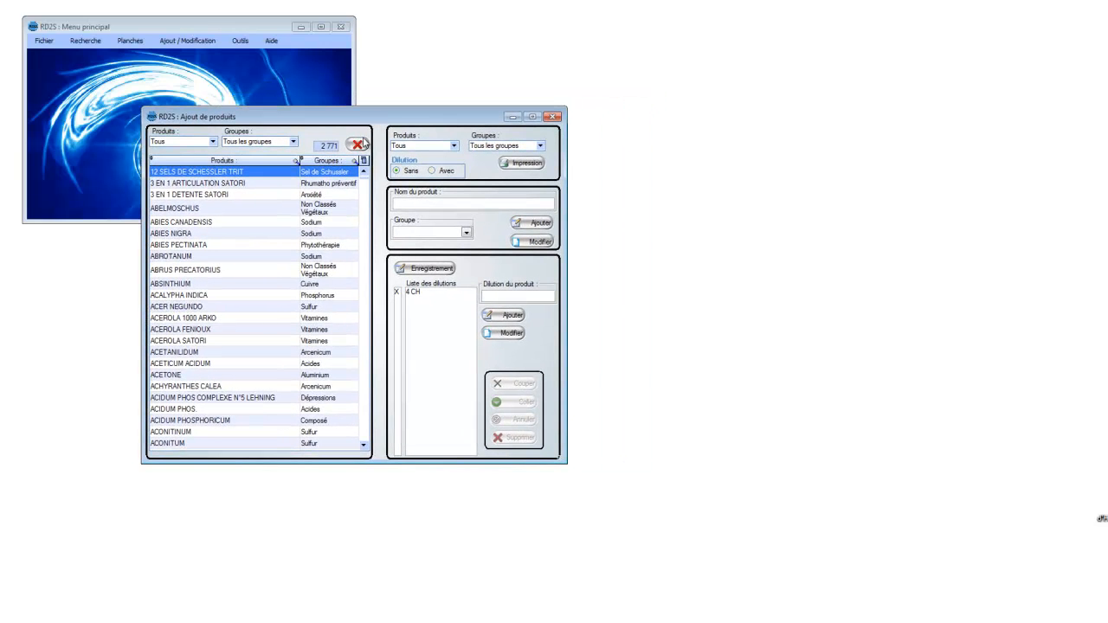
{"action": "left_click", "coordinate": [295, 161]}
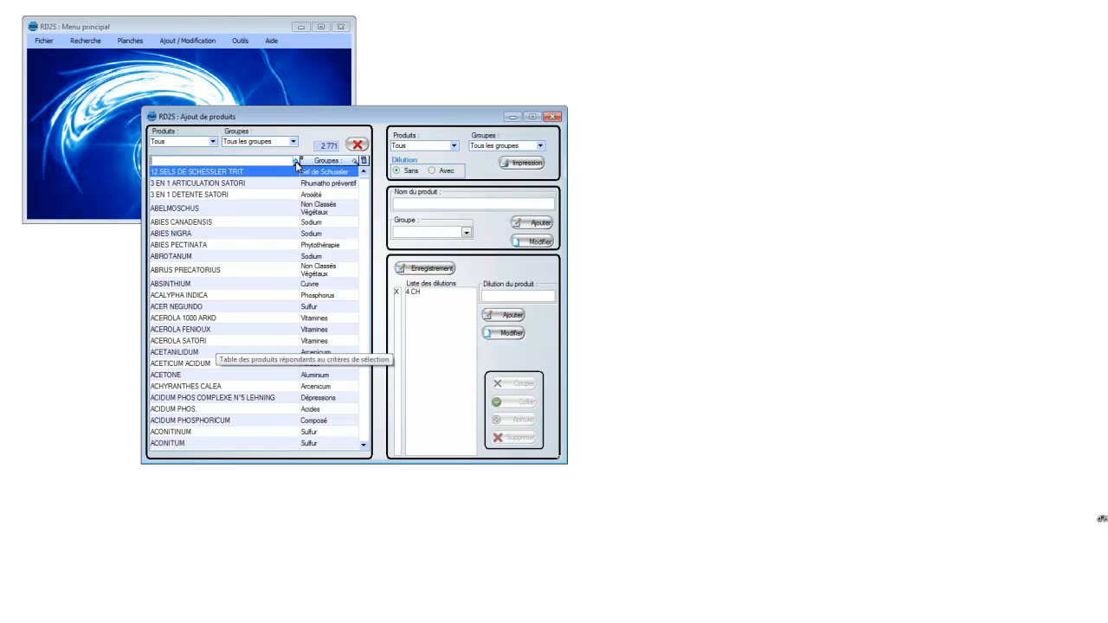
{"action": "left_click", "coordinate": [295, 161]}
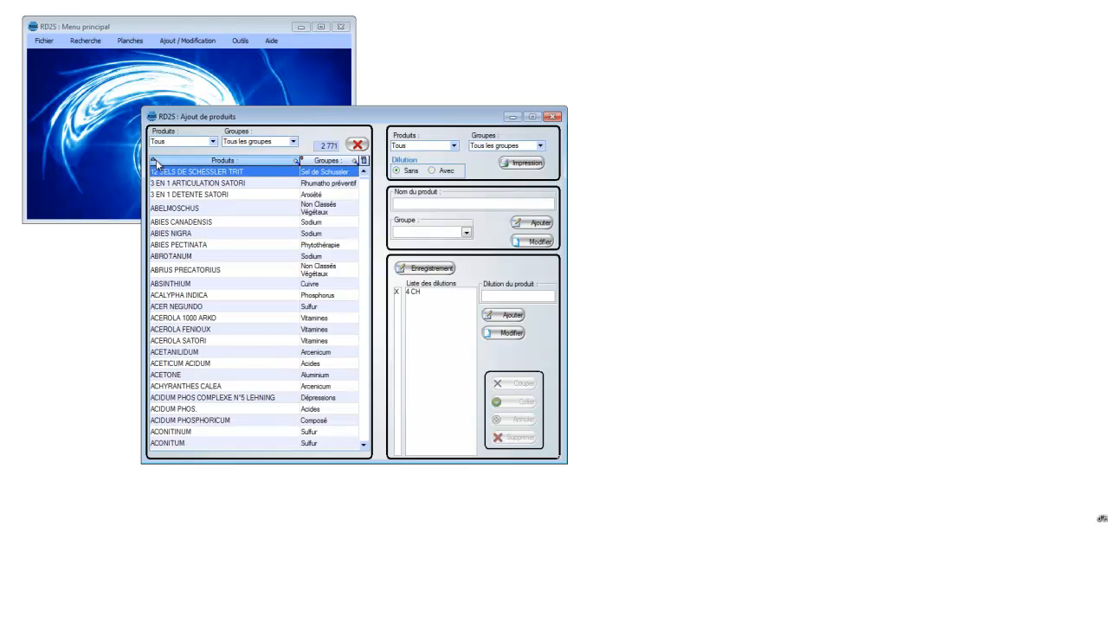
Step: Filter the product list by the Acides group with all products included, and return it to all groups
{"action": "left_click", "coordinate": [294, 142]}
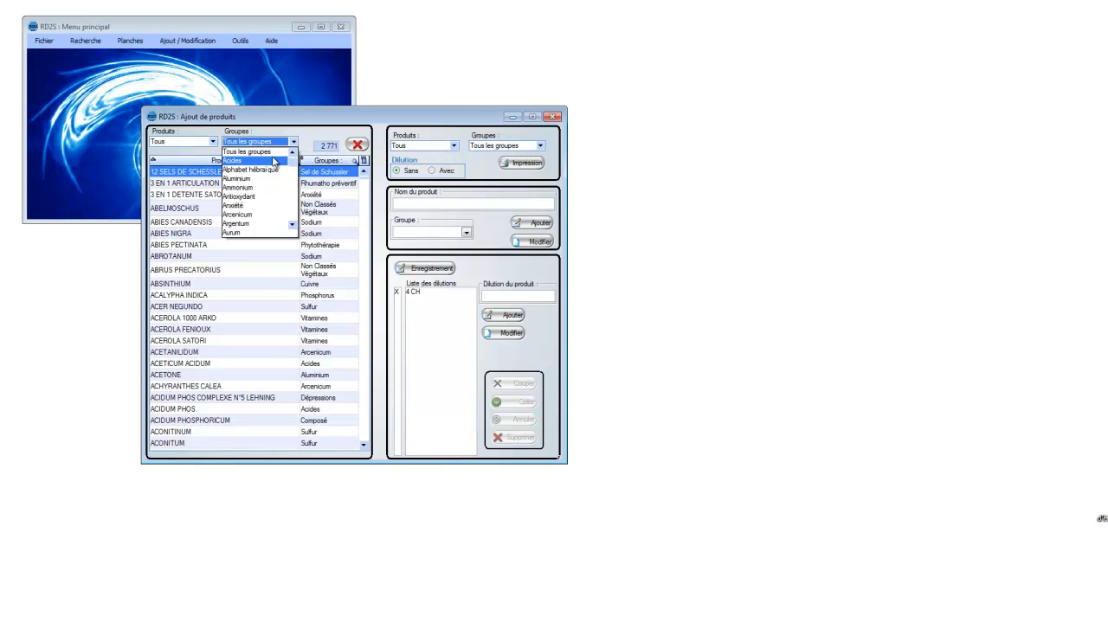
{"action": "left_click", "coordinate": [260, 160]}
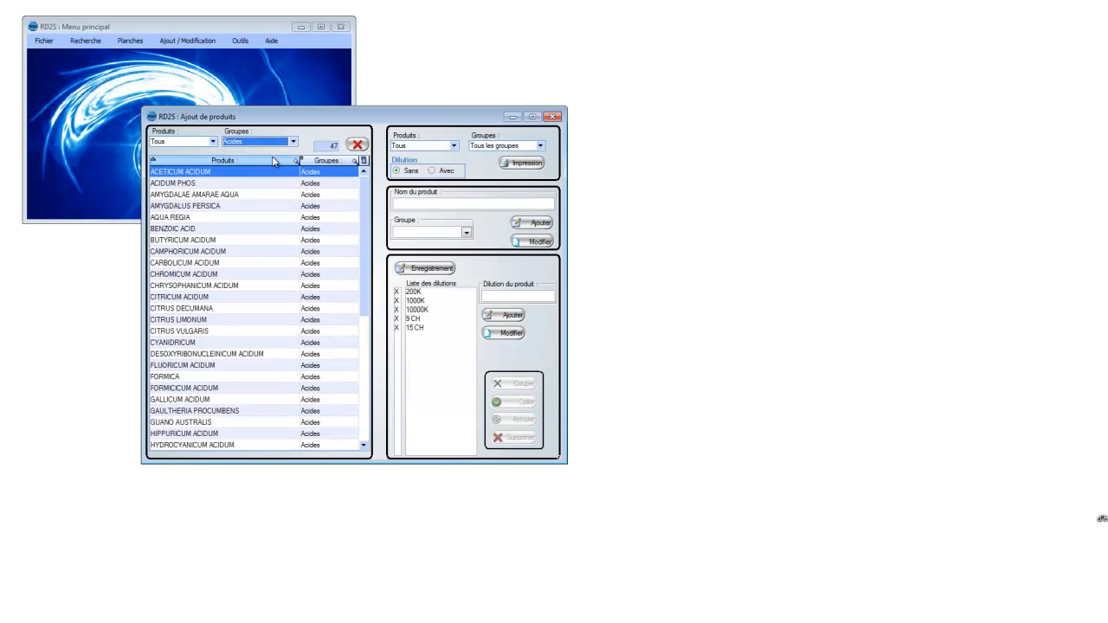
{"action": "left_click", "coordinate": [212, 141]}
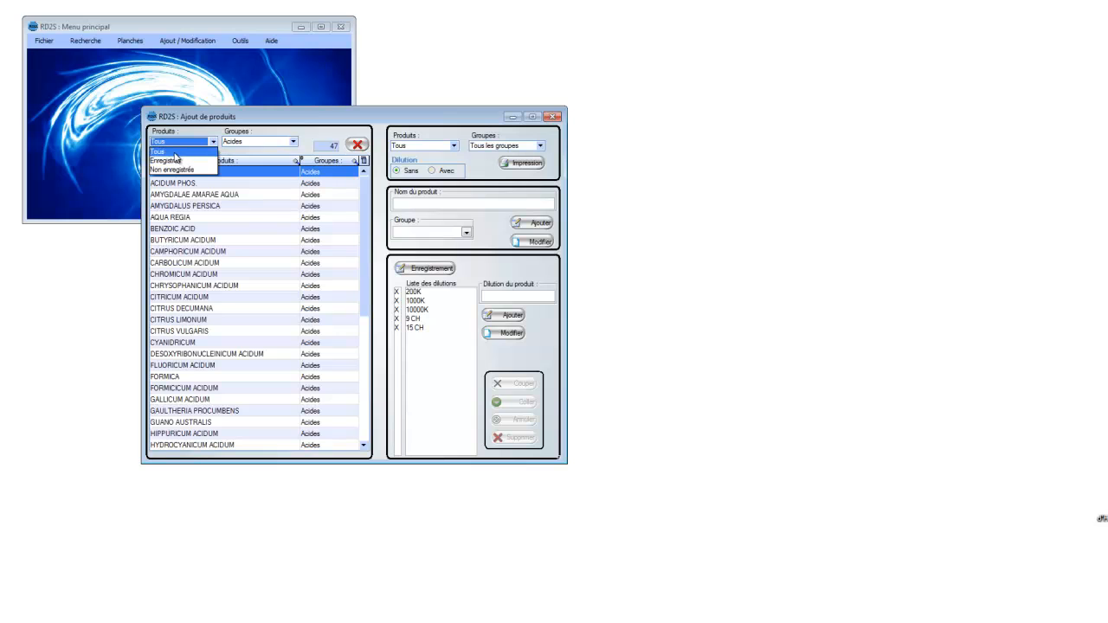
{"action": "left_click", "coordinate": [176, 154]}
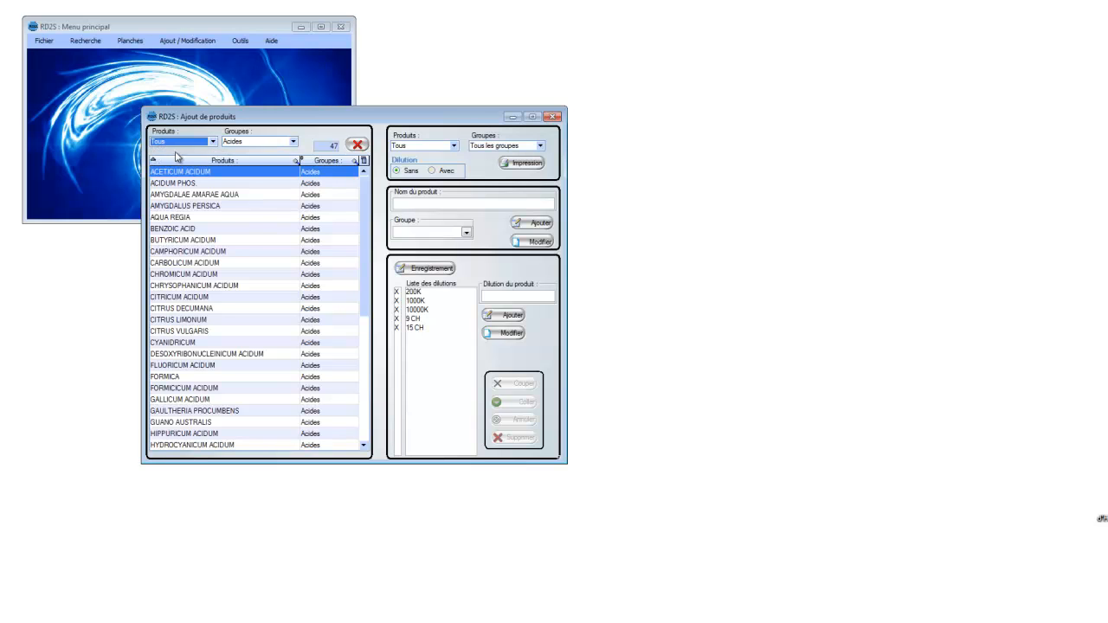
{"action": "left_click", "coordinate": [293, 142]}
{"action": "left_click", "coordinate": [279, 152]}
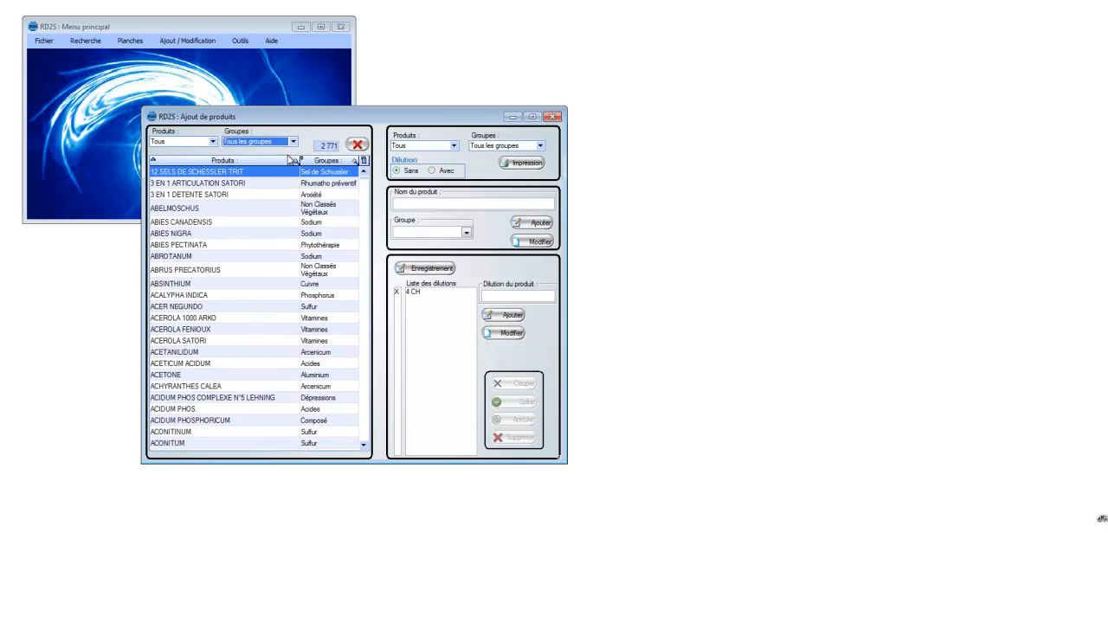
Step: Add a new product named AAA to the Acides group
{"action": "left_click", "coordinate": [410, 205]}
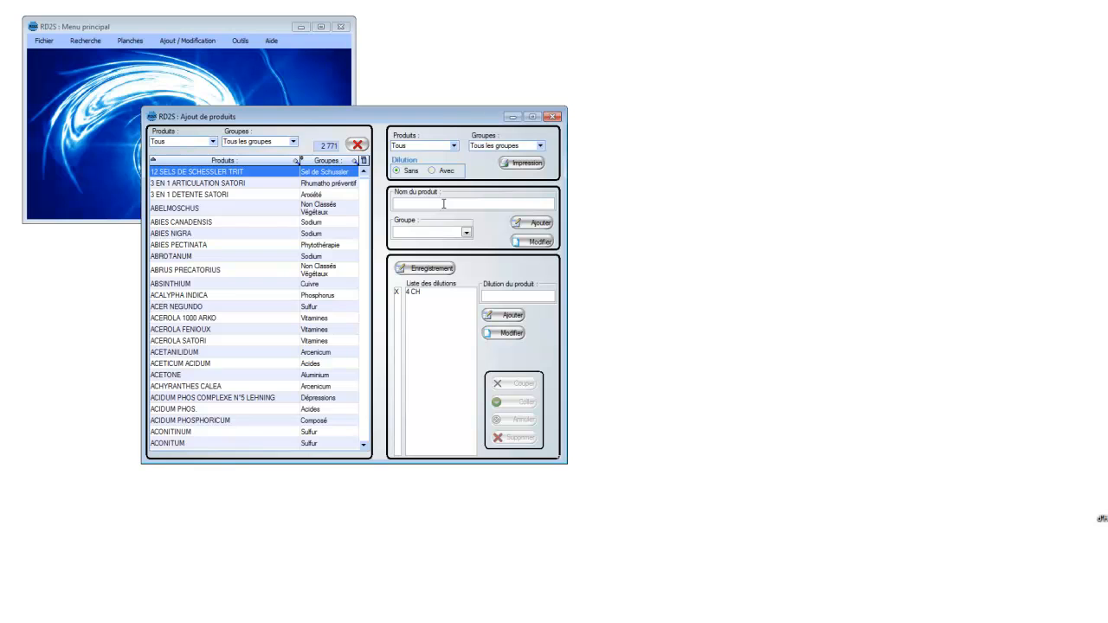
{"action": "type", "text": "AAA"}
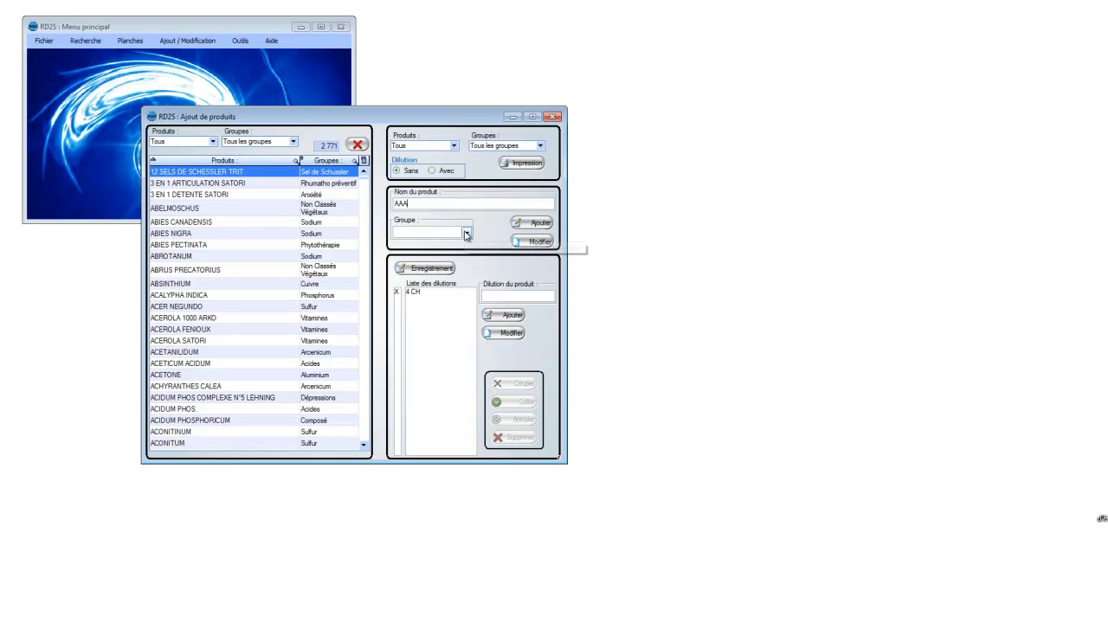
{"action": "left_click", "coordinate": [465, 232]}
{"action": "left_click", "coordinate": [440, 243]}
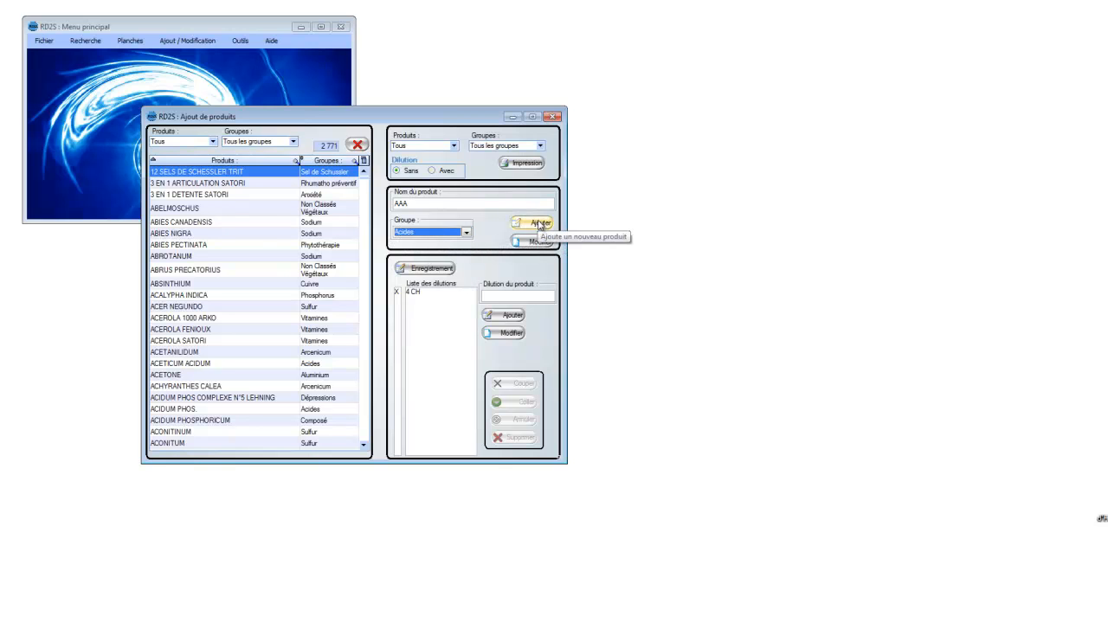
{"action": "left_click", "coordinate": [538, 224]}
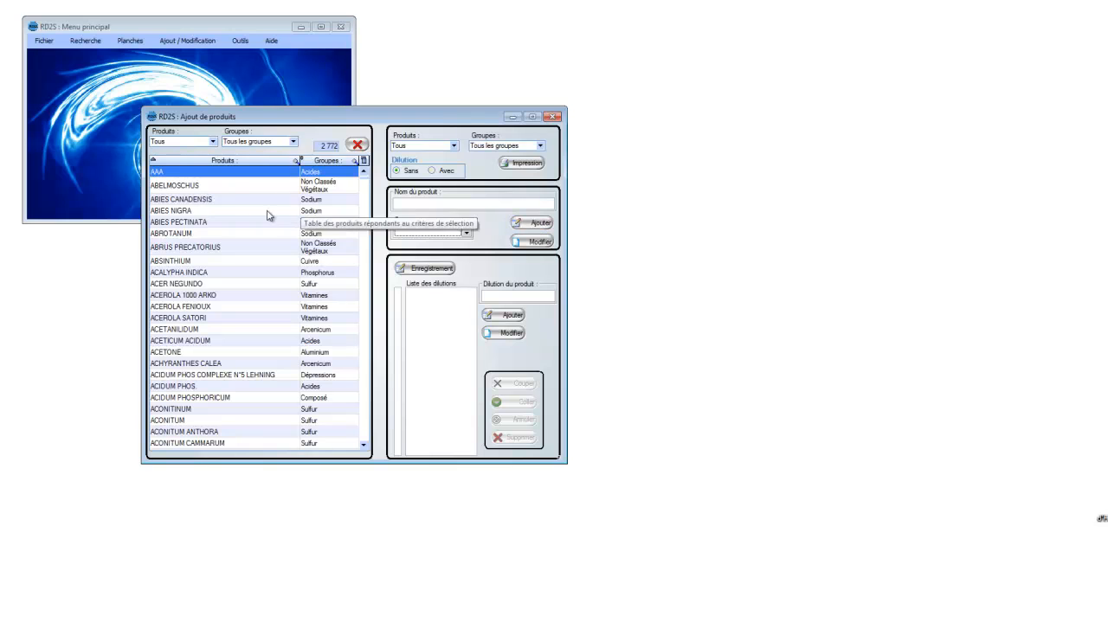
Step: Add the dilutions SANS and 4CH to the product AAA
{"action": "left_click", "coordinate": [500, 297]}
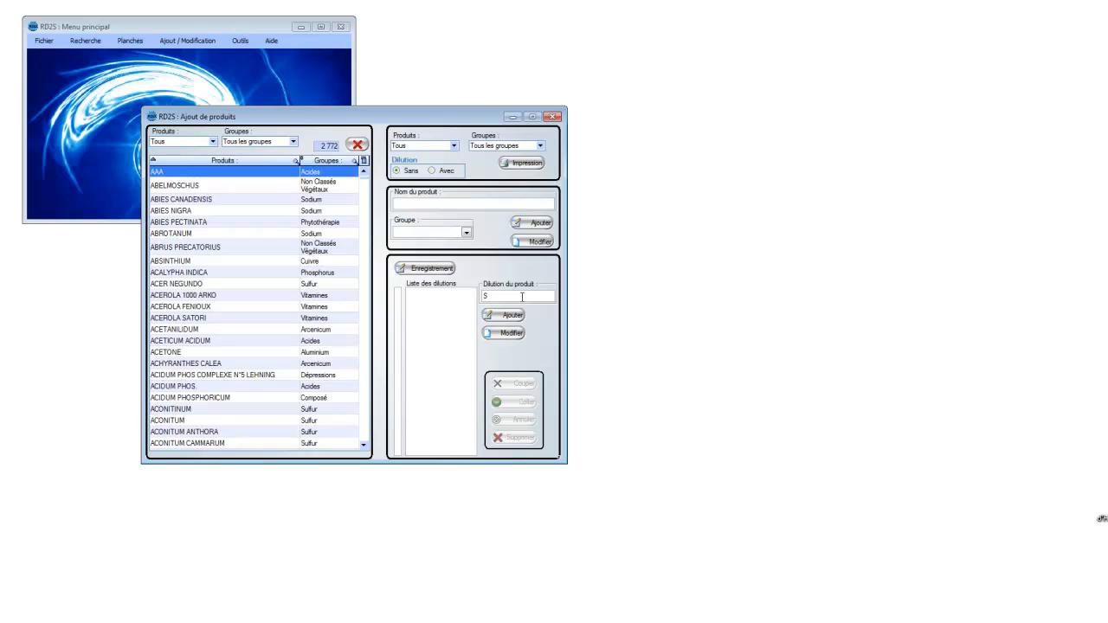
{"action": "double_click", "coordinate": [524, 295]}
{"action": "type", "text": "ANS"}
{"action": "left_click", "coordinate": [523, 316]}
{"action": "left_click", "coordinate": [519, 299]}
{"action": "type", "text": "4CH"}
{"action": "left_click", "coordinate": [514, 315]}
Step: Compare the recording marks beside the dilutions of AAA with those of ABELMOSCHUS
{"action": "mouse_move", "coordinate": [400, 297]}
{"action": "left_click", "coordinate": [180, 187]}
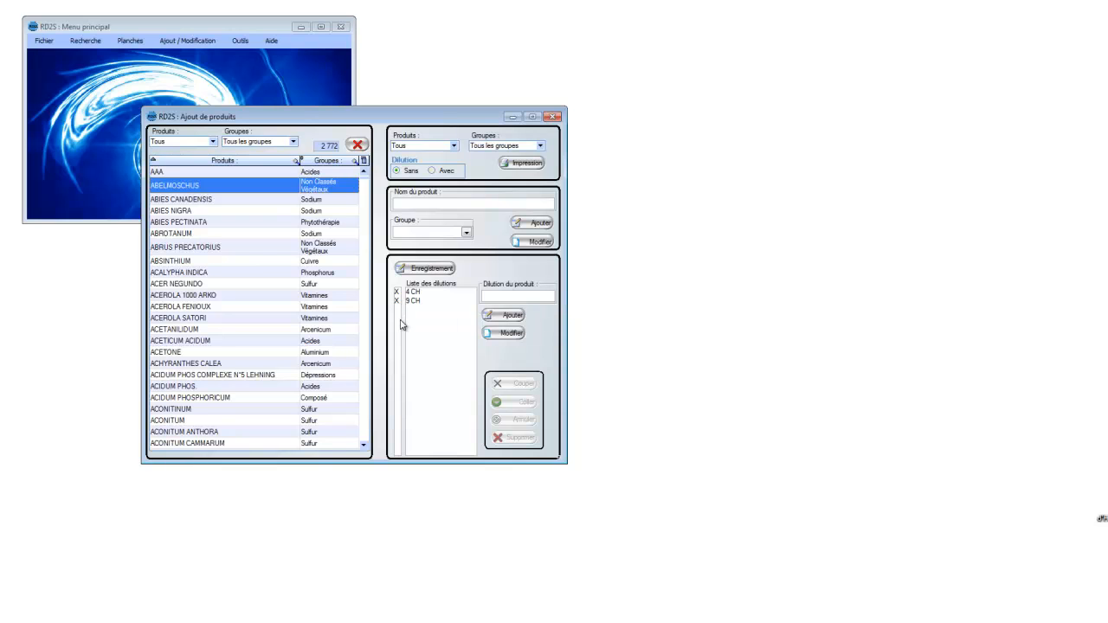
{"action": "left_click", "coordinate": [191, 173]}
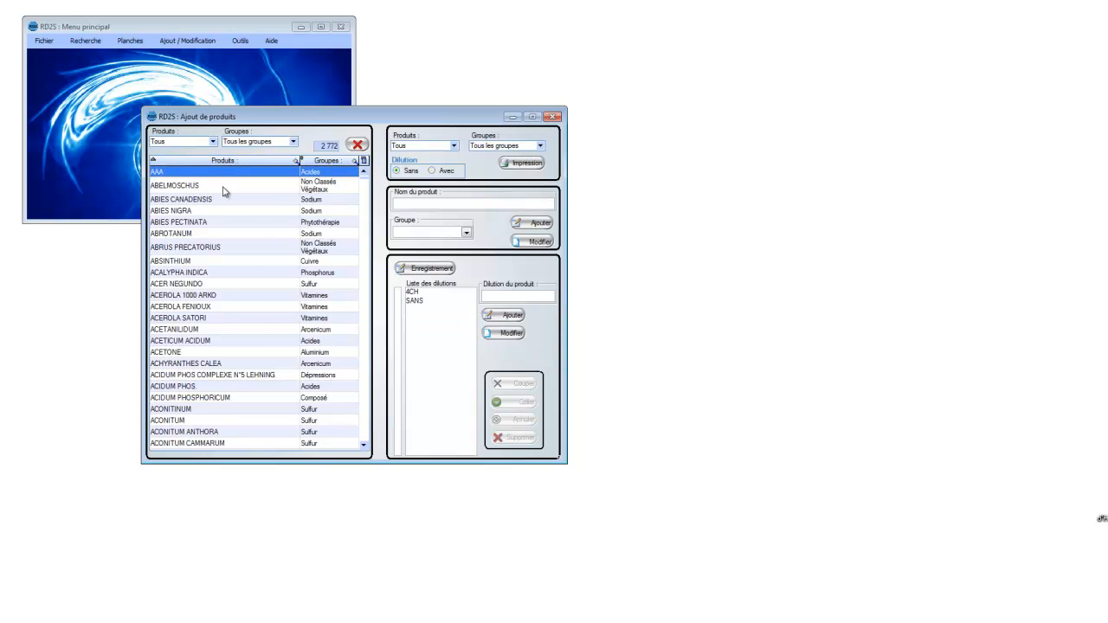
Step: Record the 4CH dilution of the product AAA and acknowledge the message
{"action": "left_click", "coordinate": [414, 293]}
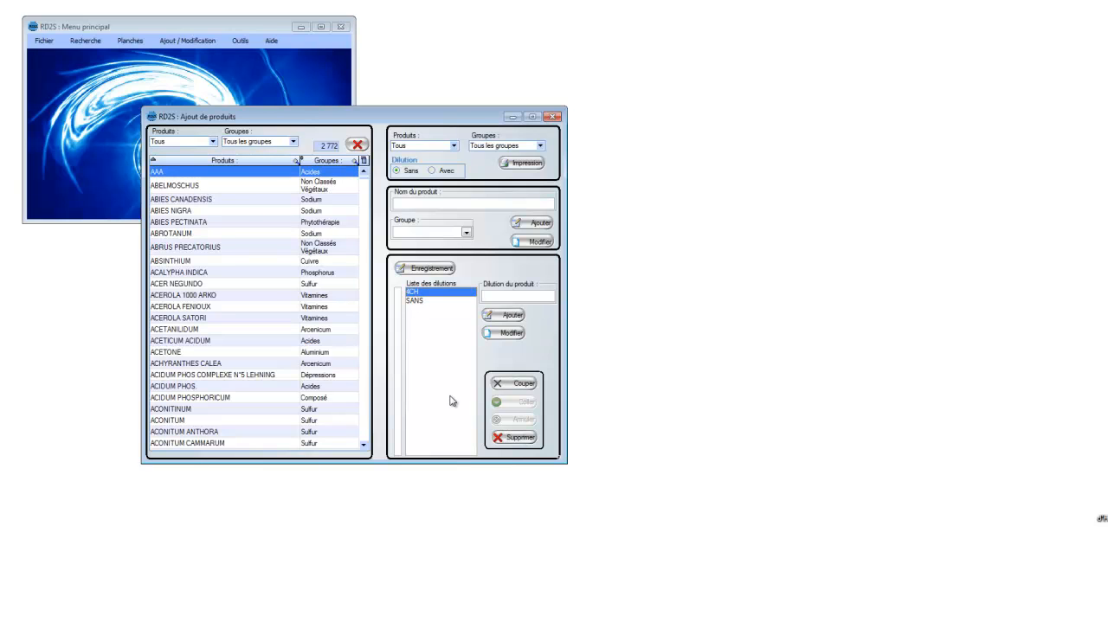
{"action": "left_click", "coordinate": [431, 270]}
{"action": "left_click", "coordinate": [431, 270]}
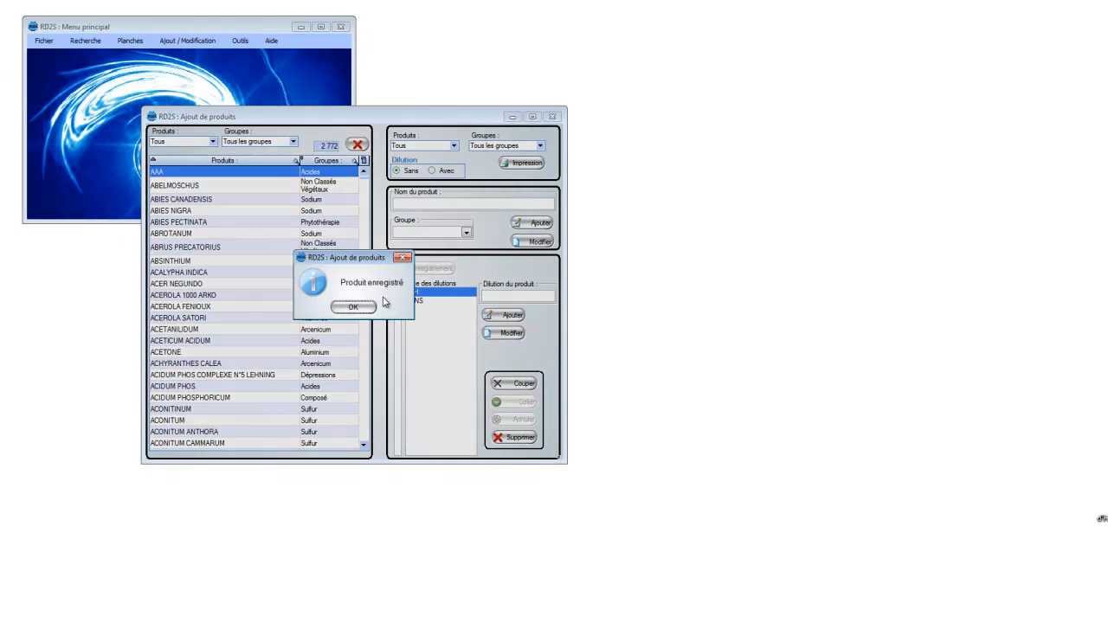
{"action": "left_click", "coordinate": [353, 309]}
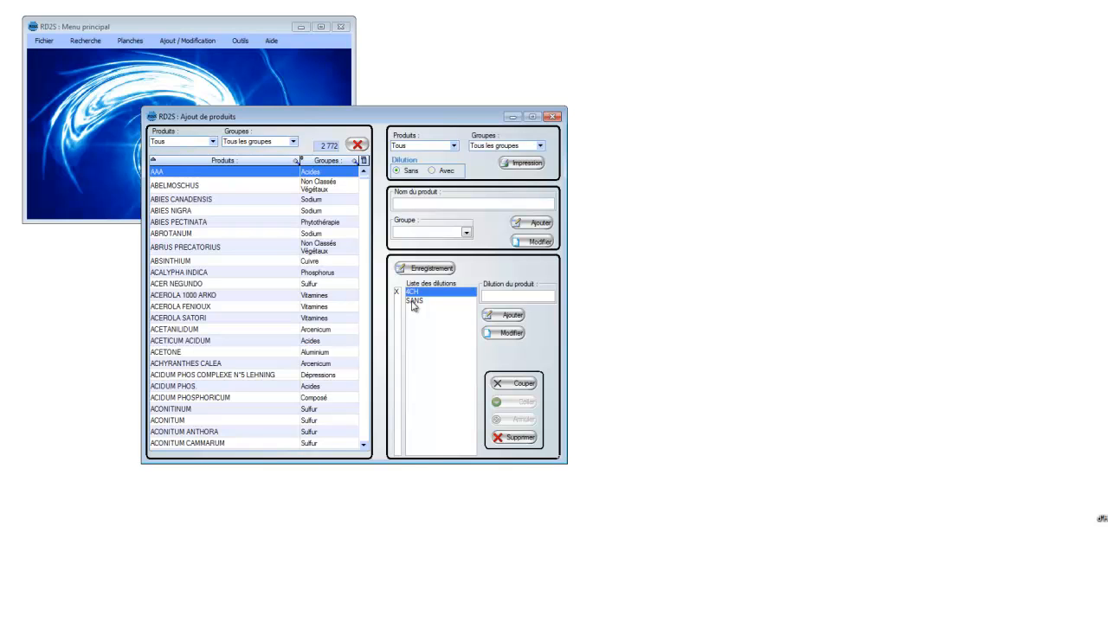
Step: Record the SANS dilution of the product AAA and acknowledge the message
{"action": "left_click", "coordinate": [413, 302]}
{"action": "left_click", "coordinate": [444, 273]}
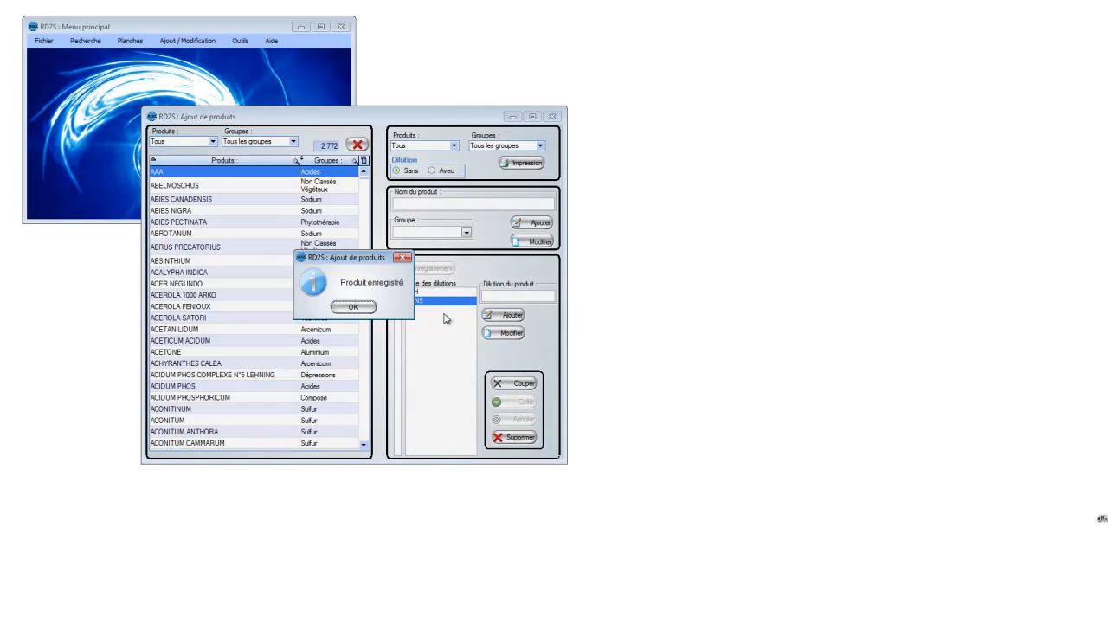
{"action": "left_click", "coordinate": [374, 310]}
Step: Move the 4CH and SANS dilutions from AAA to ABELMOSCHUS, and check the dilution list of AAA
{"action": "left_click", "coordinate": [415, 295]}
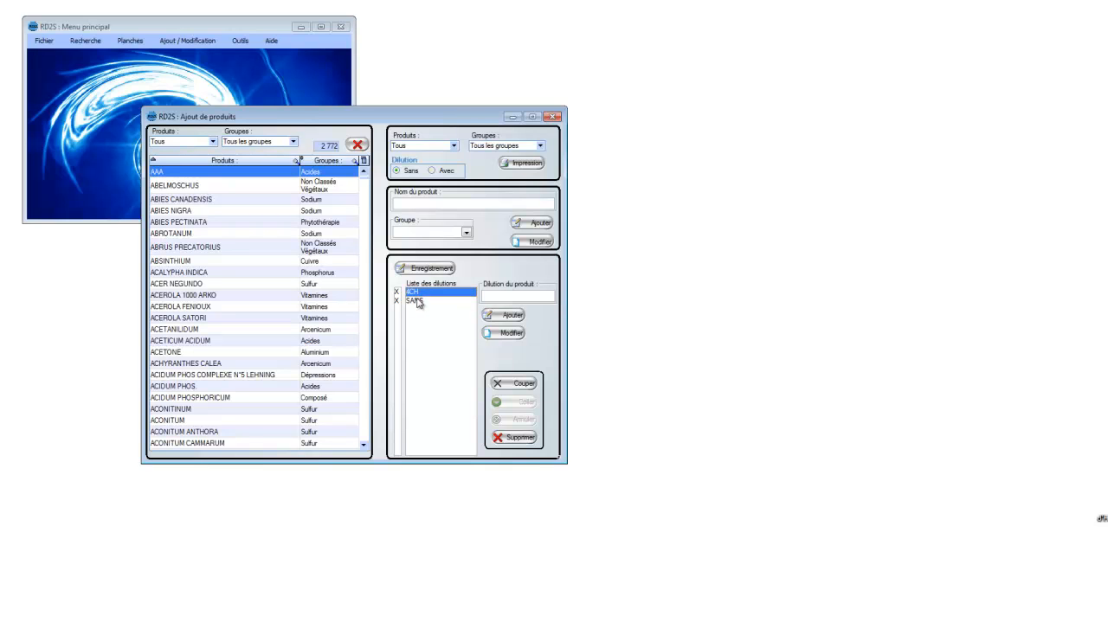
{"action": "left_click", "coordinate": [417, 302], "text": "shift"}
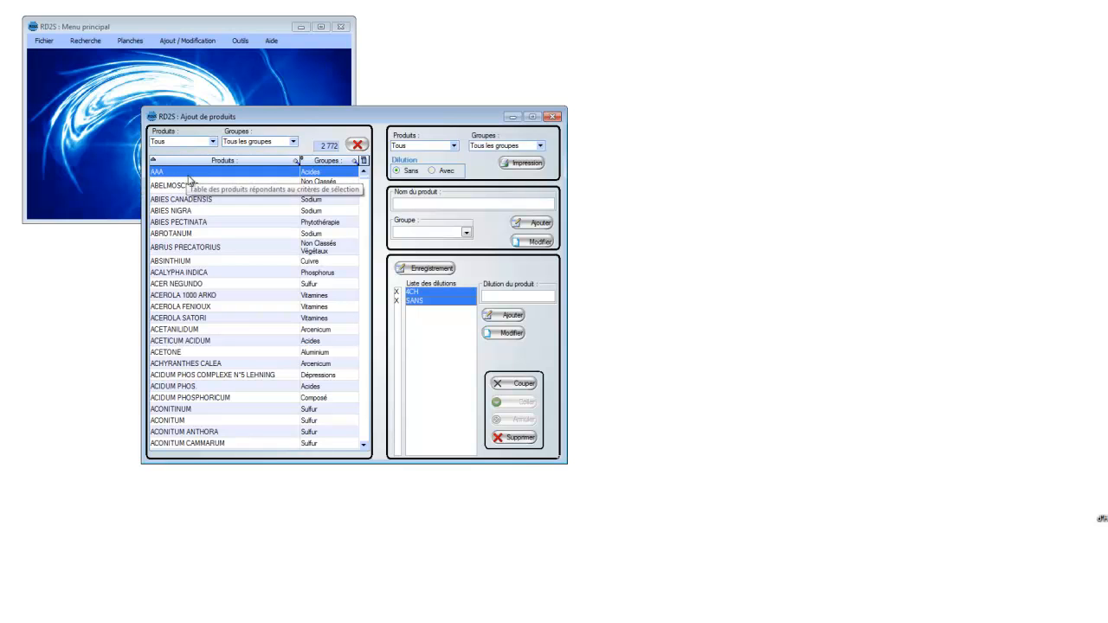
{"action": "left_click", "coordinate": [524, 387]}
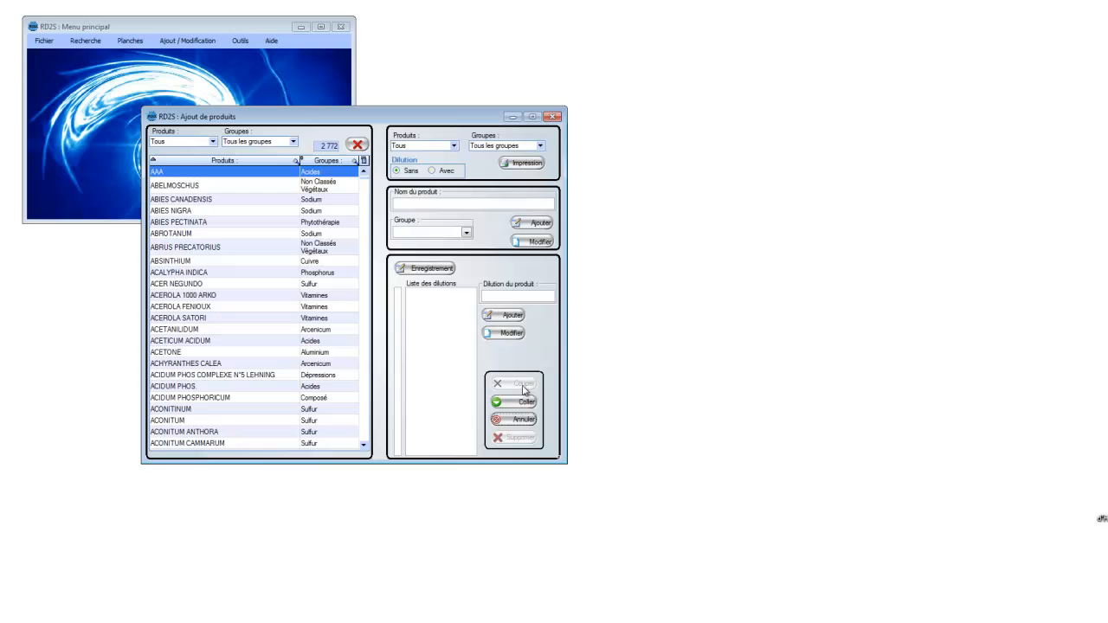
{"action": "left_click", "coordinate": [197, 187]}
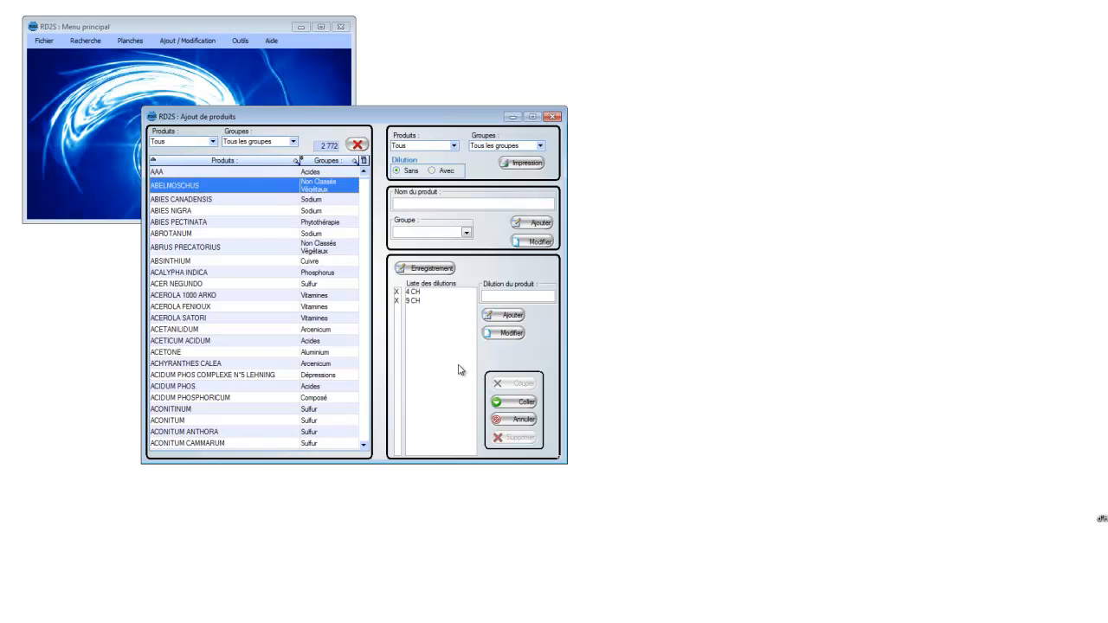
{"action": "left_click", "coordinate": [524, 406]}
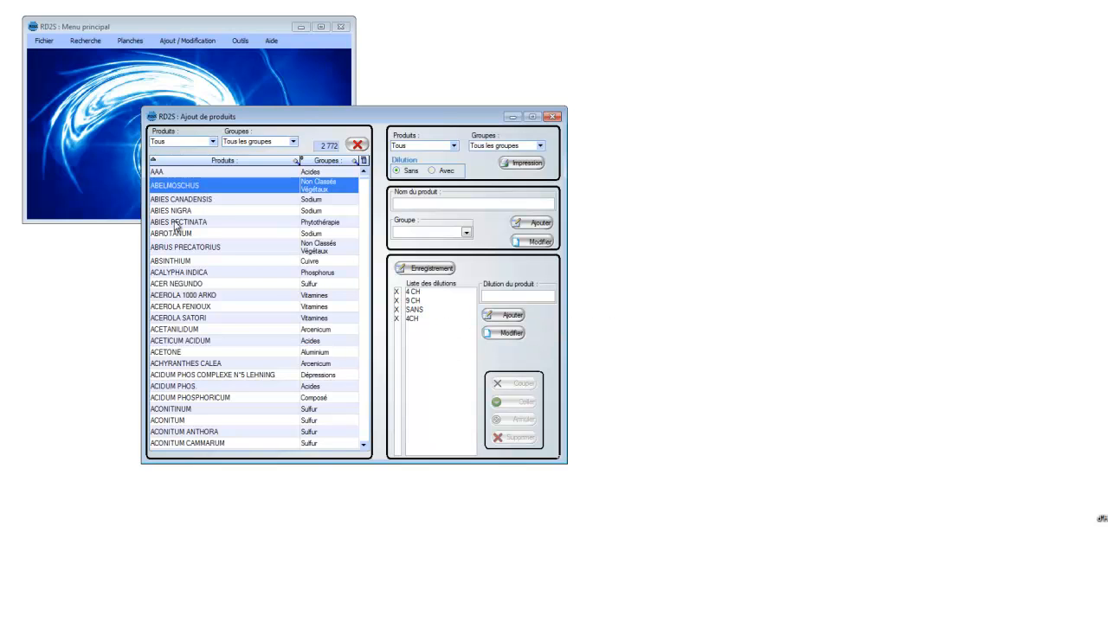
{"action": "left_click", "coordinate": [195, 173]}
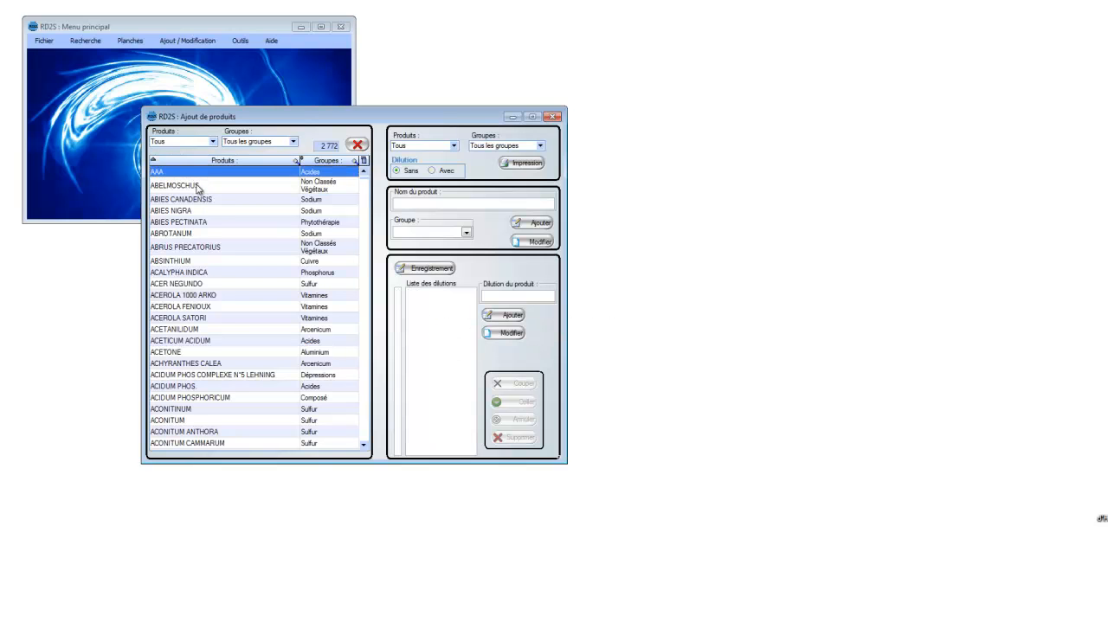
Step: Delete the moved 4CH and SANS dilutions from the product ABELMOSCHUS, confirming each deletion
{"action": "left_click", "coordinate": [198, 185]}
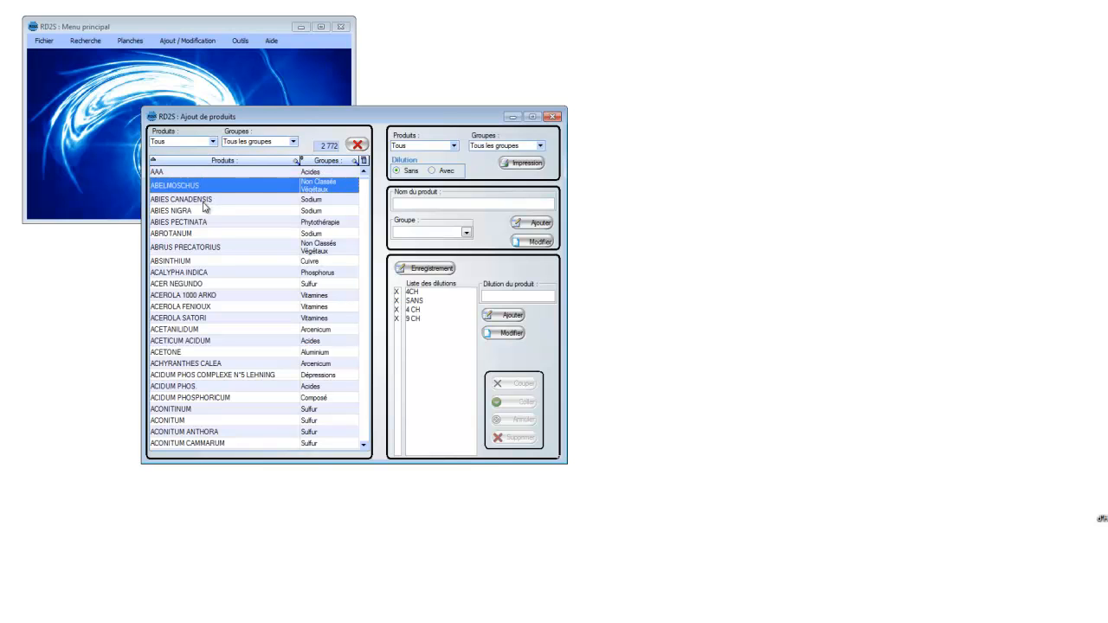
{"action": "left_click", "coordinate": [416, 310]}
{"action": "left_click", "coordinate": [419, 293]}
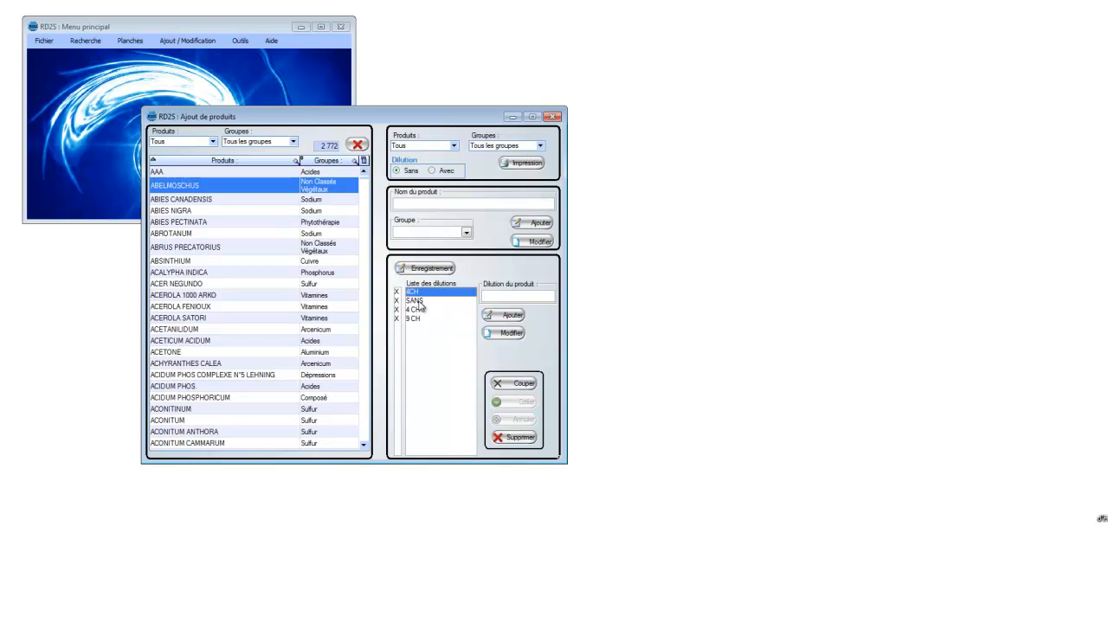
{"action": "left_click", "coordinate": [416, 300], "text": "shift"}
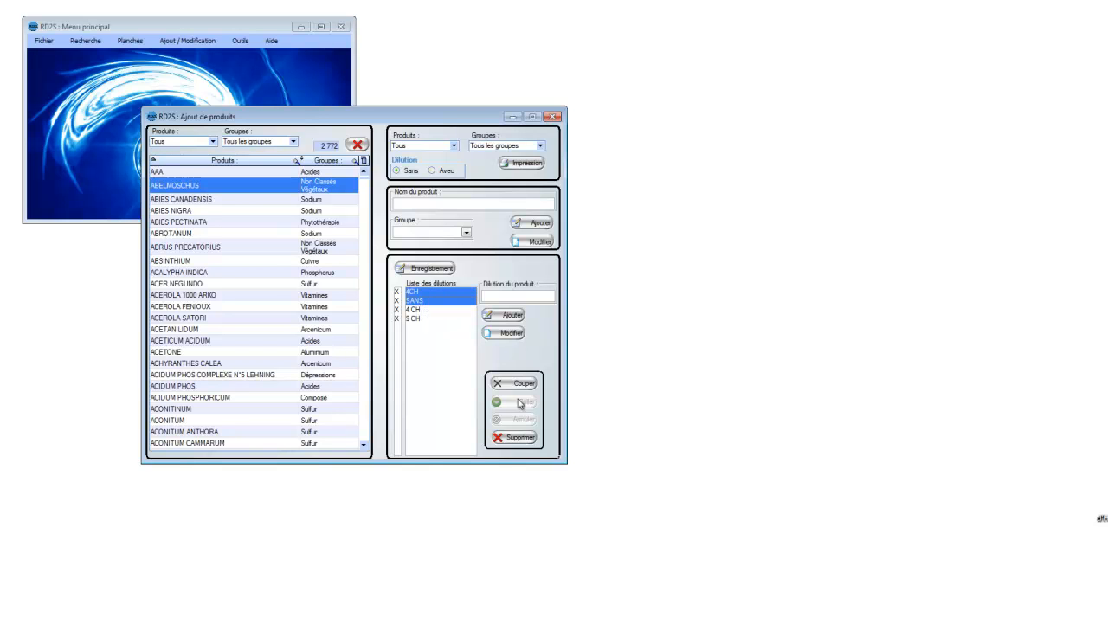
{"action": "left_click", "coordinate": [515, 437]}
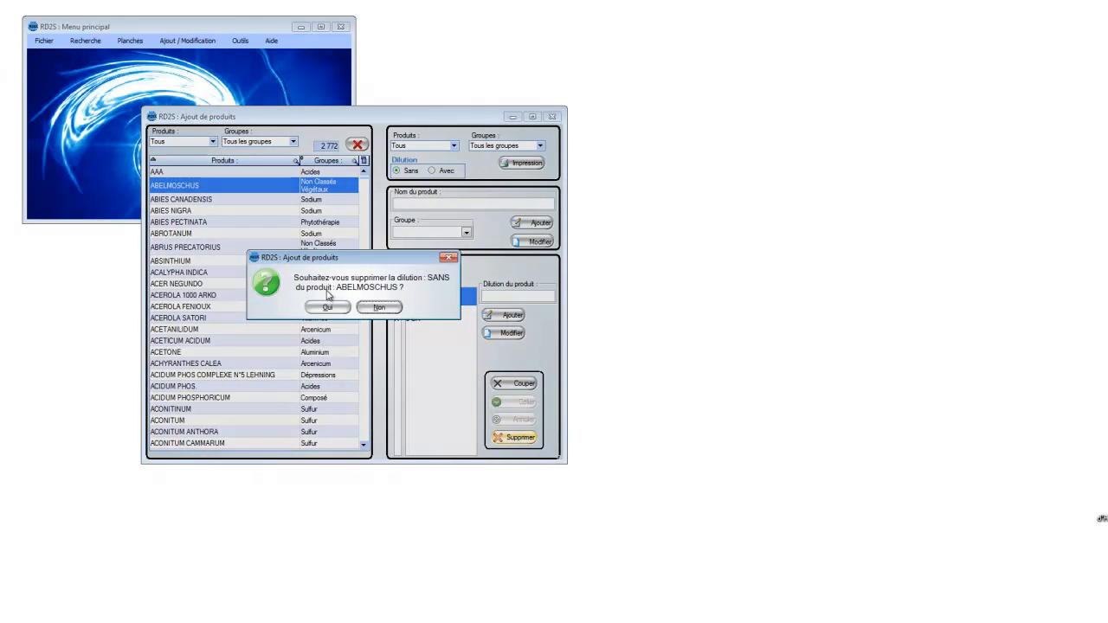
{"action": "left_click", "coordinate": [328, 308]}
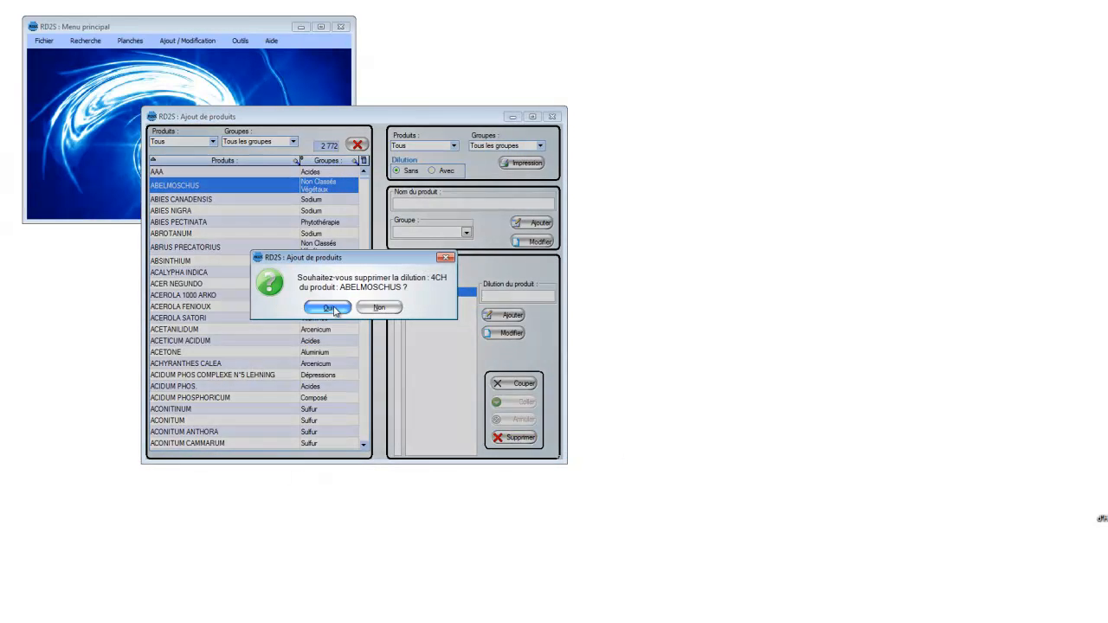
{"action": "left_click", "coordinate": [335, 310]}
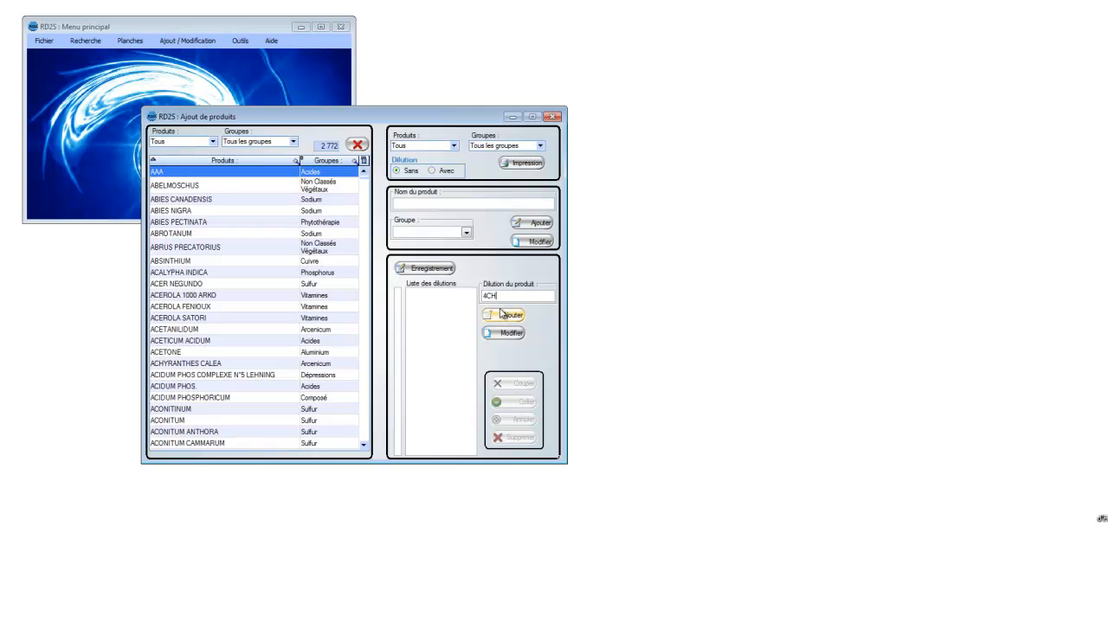
Step: Add the dilution 4CH to the product AAA, record it and acknowledge the message
{"action": "left_click", "coordinate": [508, 315]}
{"action": "left_click", "coordinate": [422, 272]}
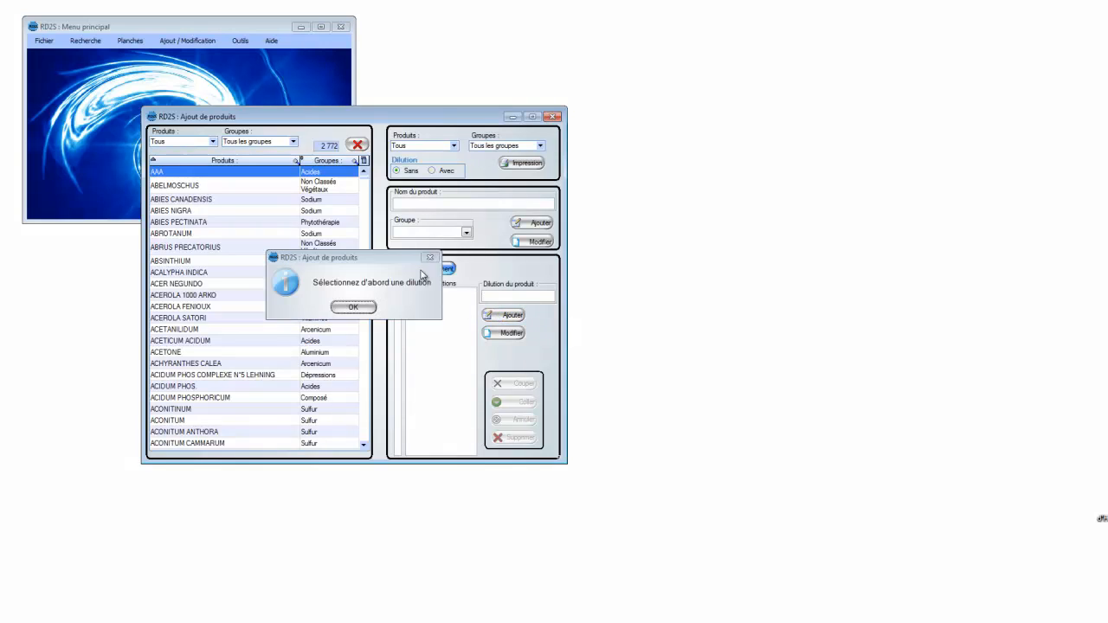
{"action": "left_click", "coordinate": [381, 306]}
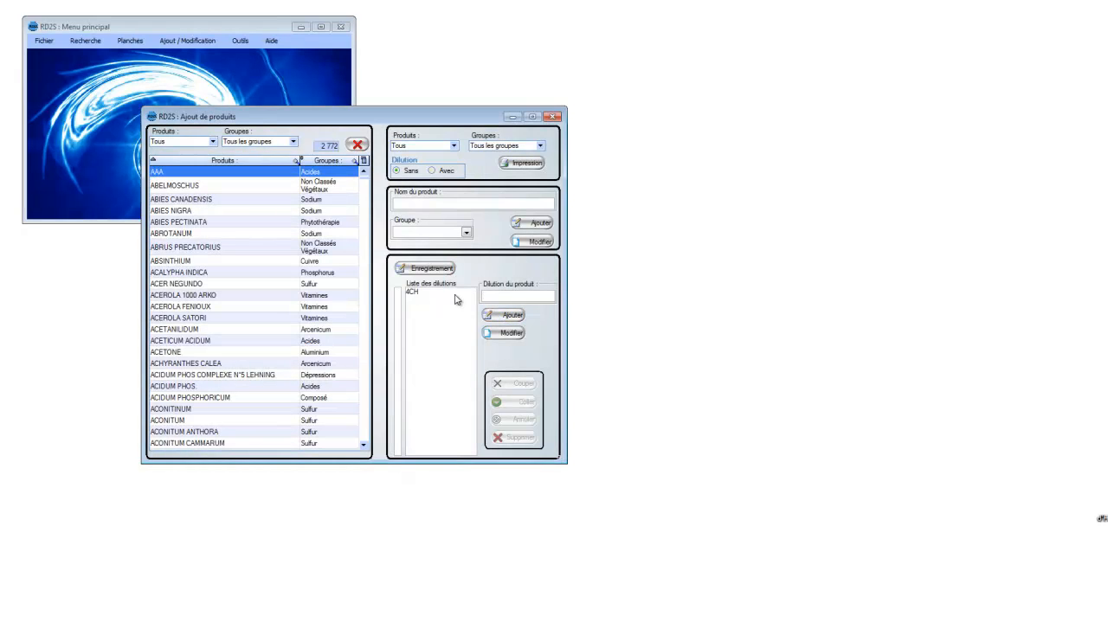
{"action": "left_click", "coordinate": [414, 293]}
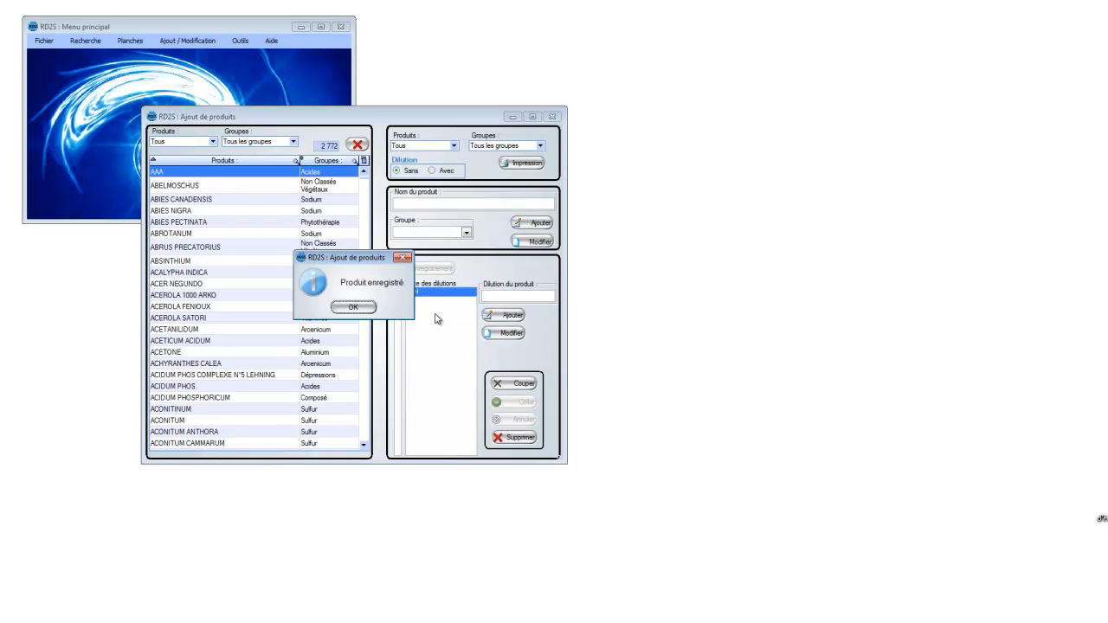
{"action": "left_click", "coordinate": [369, 310]}
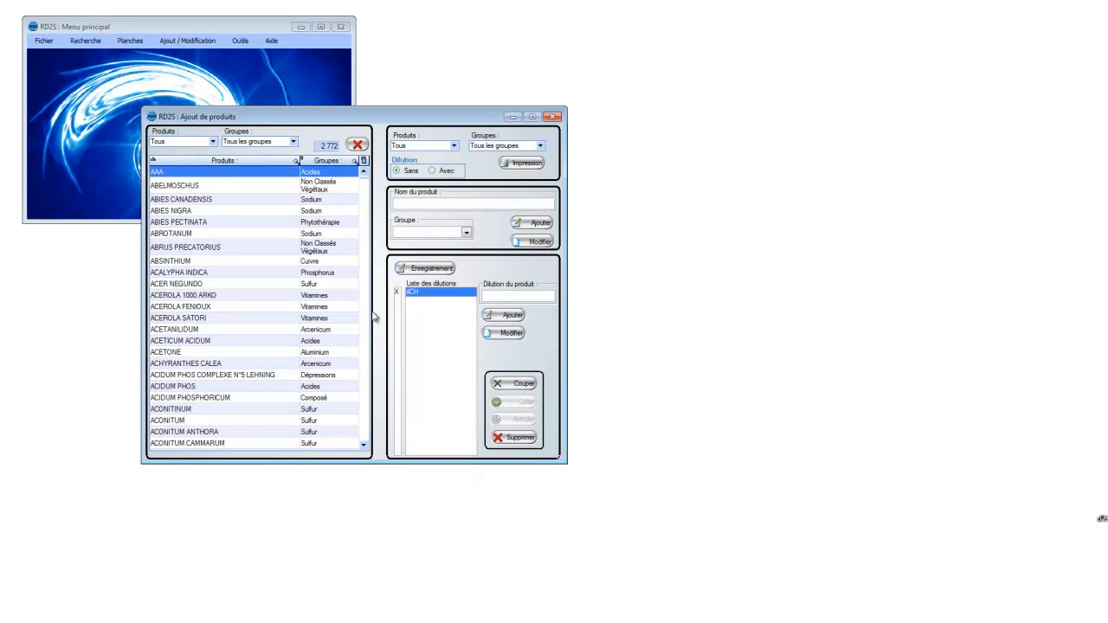
Step: Delete the product AAA together with its dilutions, and view the dilutions of 3 EN 1 ARTICULATION SATORI
{"action": "left_click", "coordinate": [357, 145]}
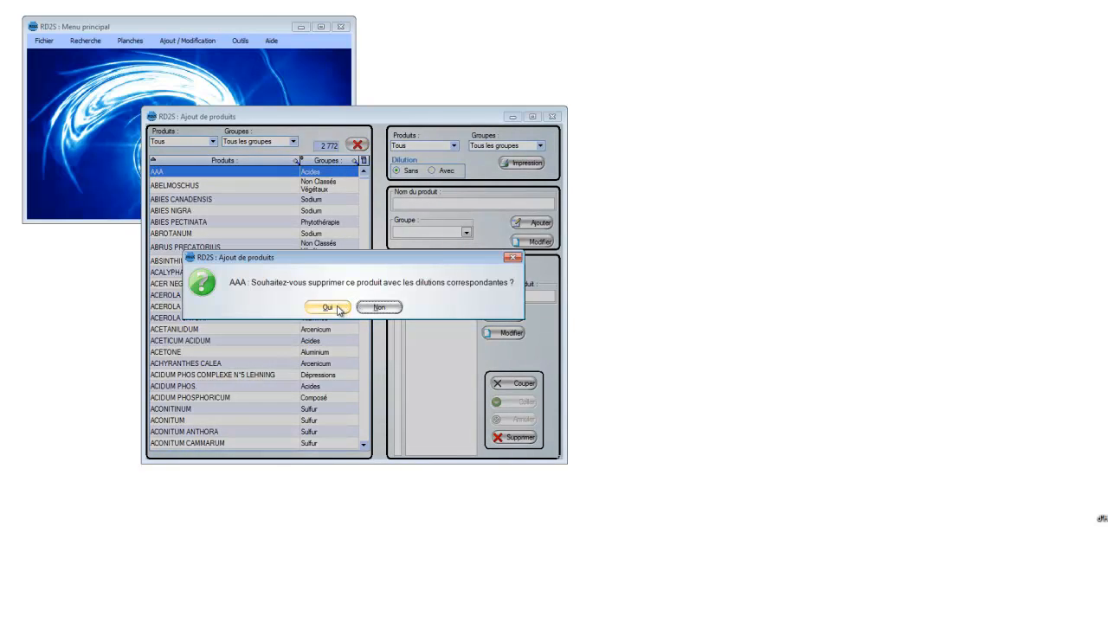
{"action": "left_click", "coordinate": [328, 308]}
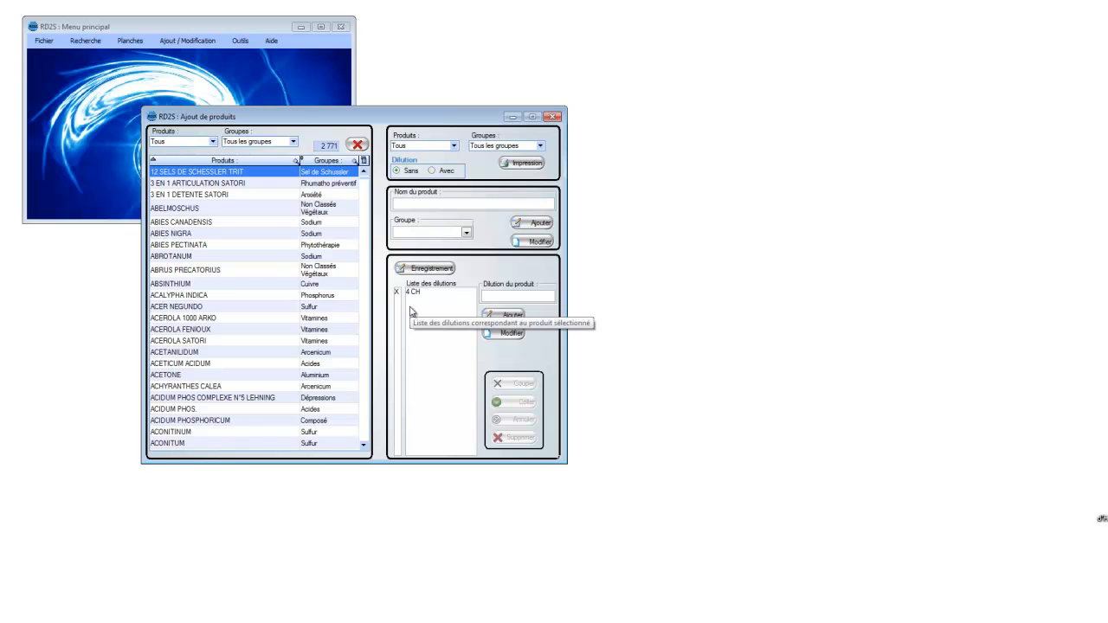
{"action": "left_click", "coordinate": [217, 183]}
Step: Open the product ABELMOSCHUS for modification and view the groups it can be assigned to
{"action": "left_click", "coordinate": [200, 210]}
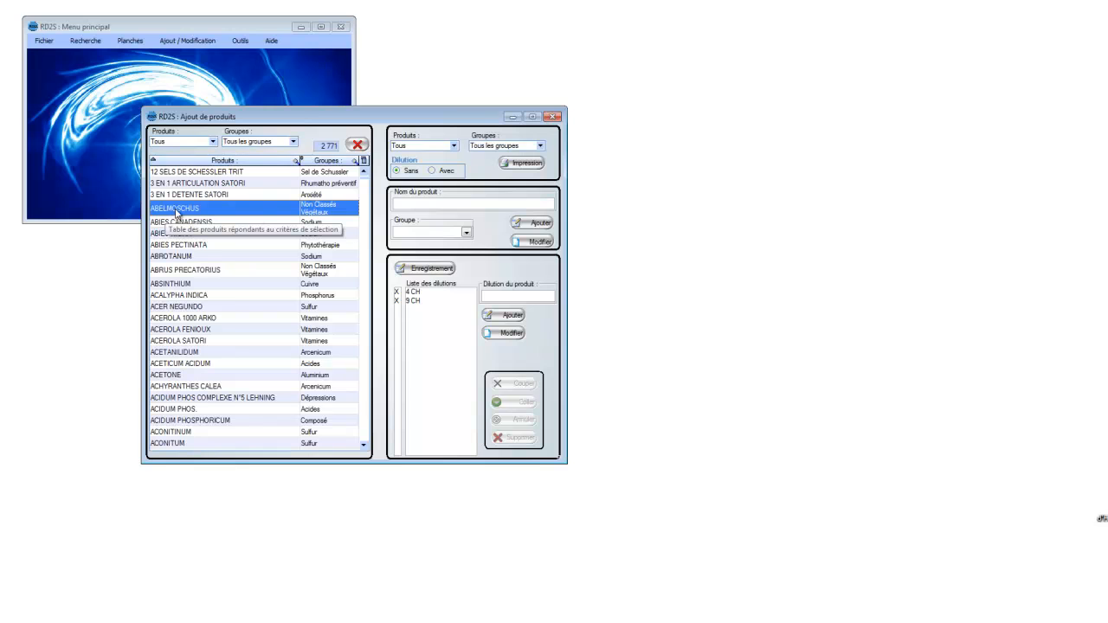
{"action": "left_click", "coordinate": [552, 241]}
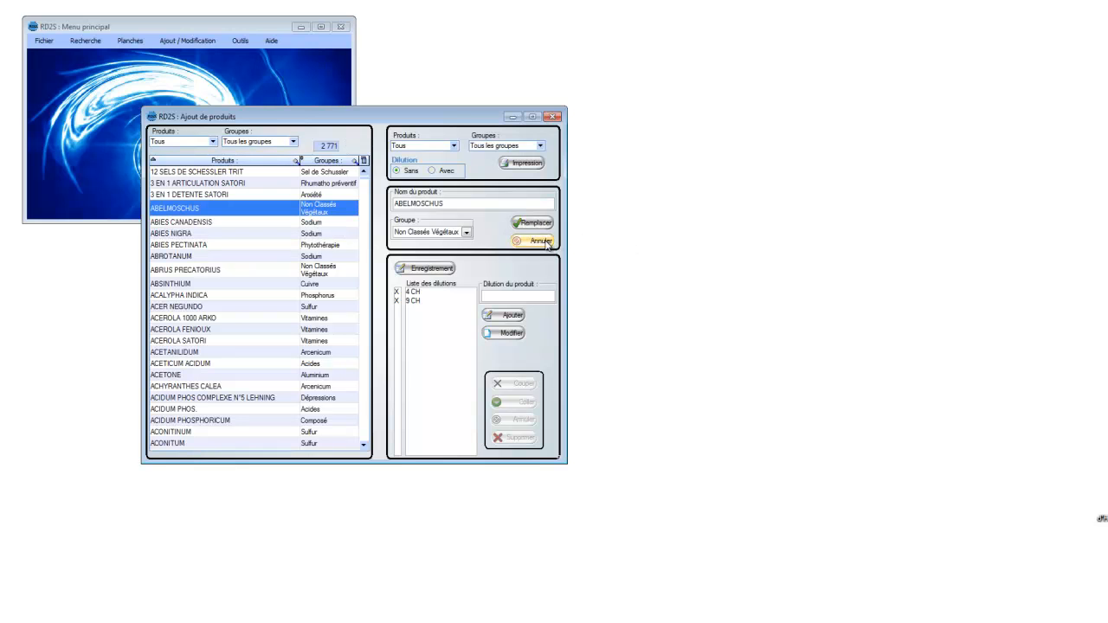
{"action": "left_click", "coordinate": [466, 232]}
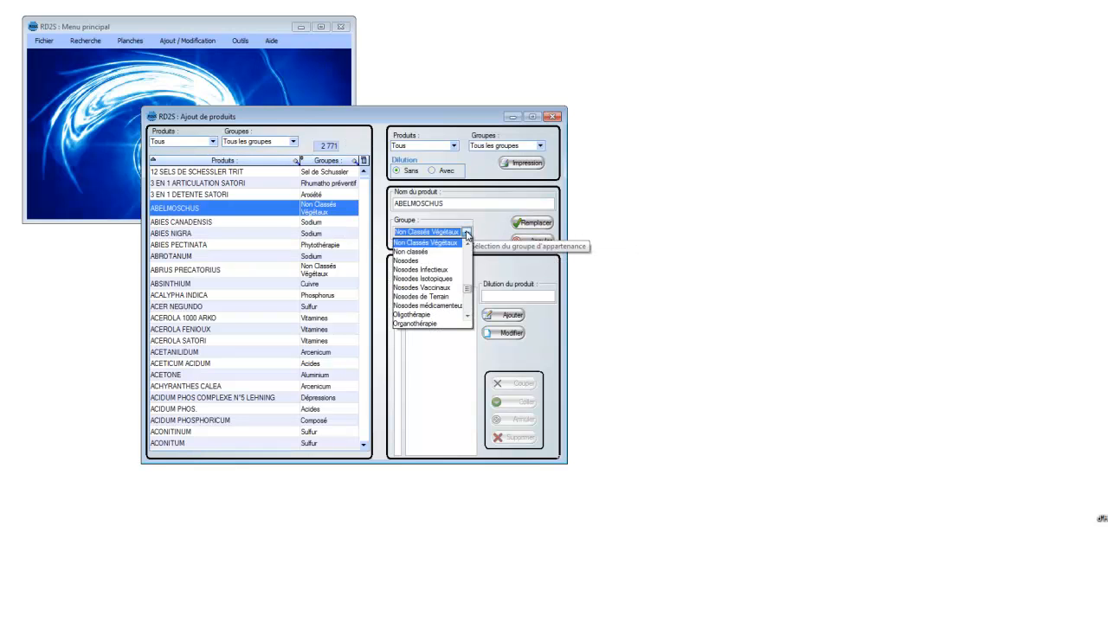
{"action": "left_click", "coordinate": [495, 239]}
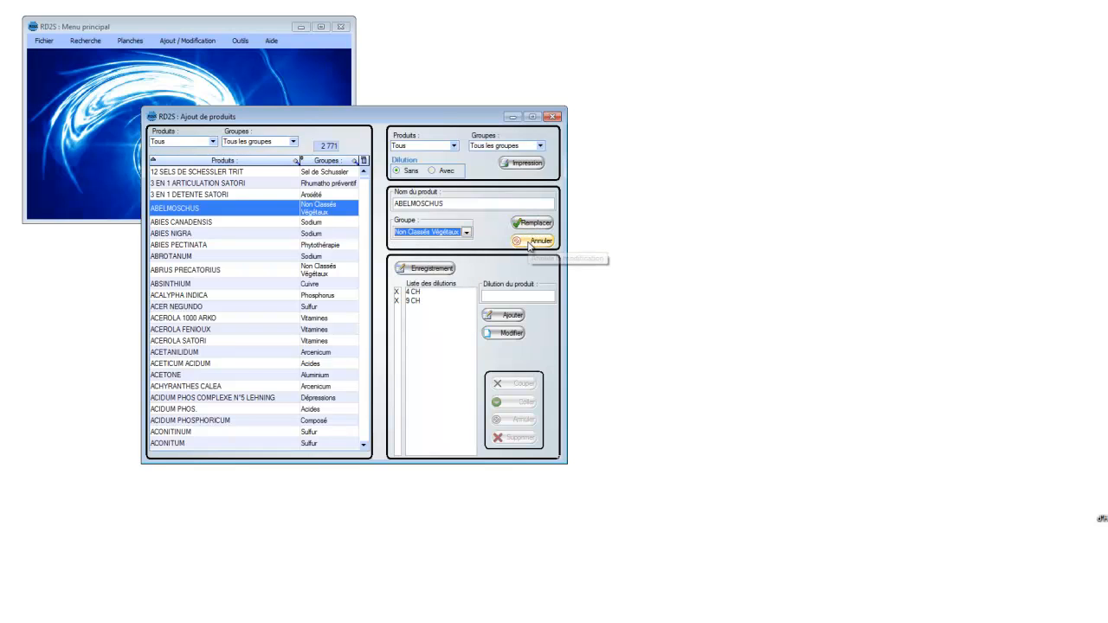
Step: Preview the printable list of recorded products (Enregistrés) in all groups without dilutions, look through its pages and close it
{"action": "left_click", "coordinate": [455, 147]}
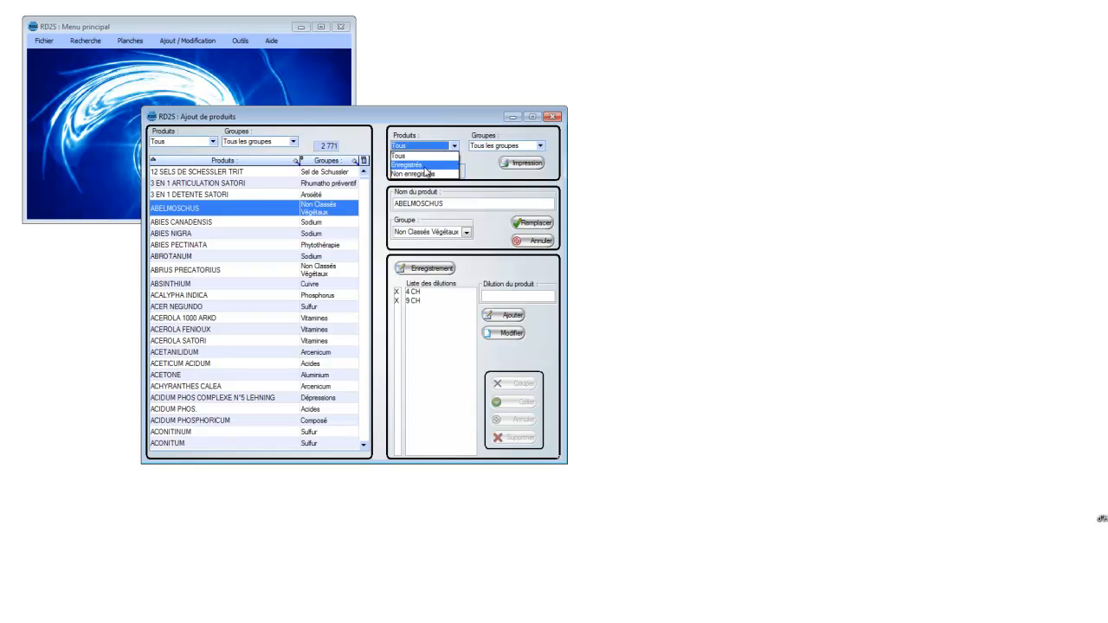
{"action": "left_click", "coordinate": [422, 167]}
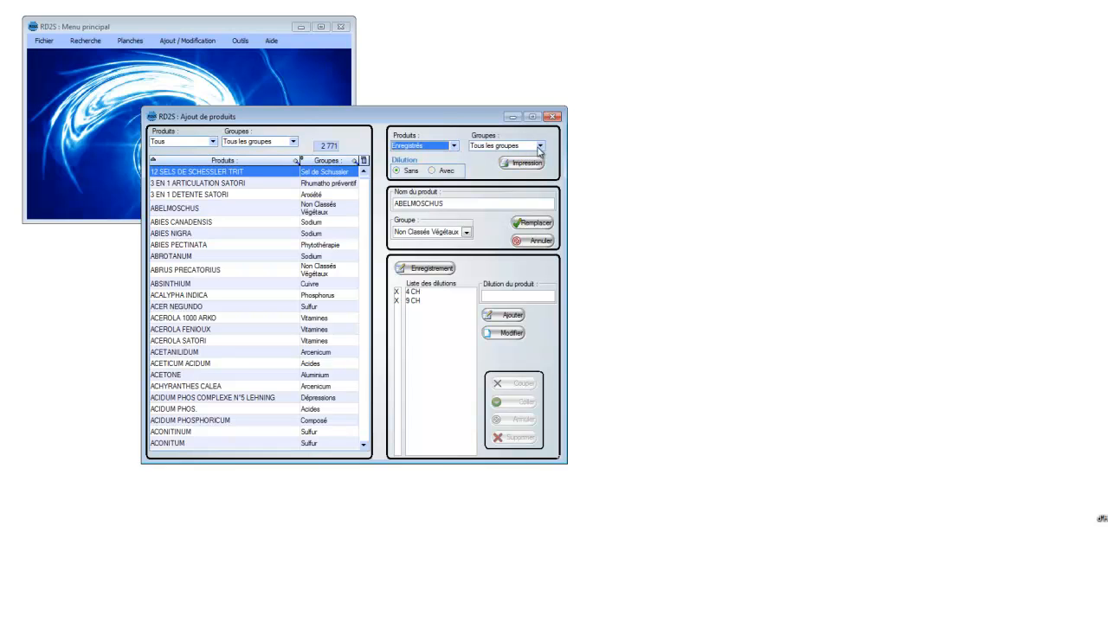
{"action": "left_click", "coordinate": [398, 172]}
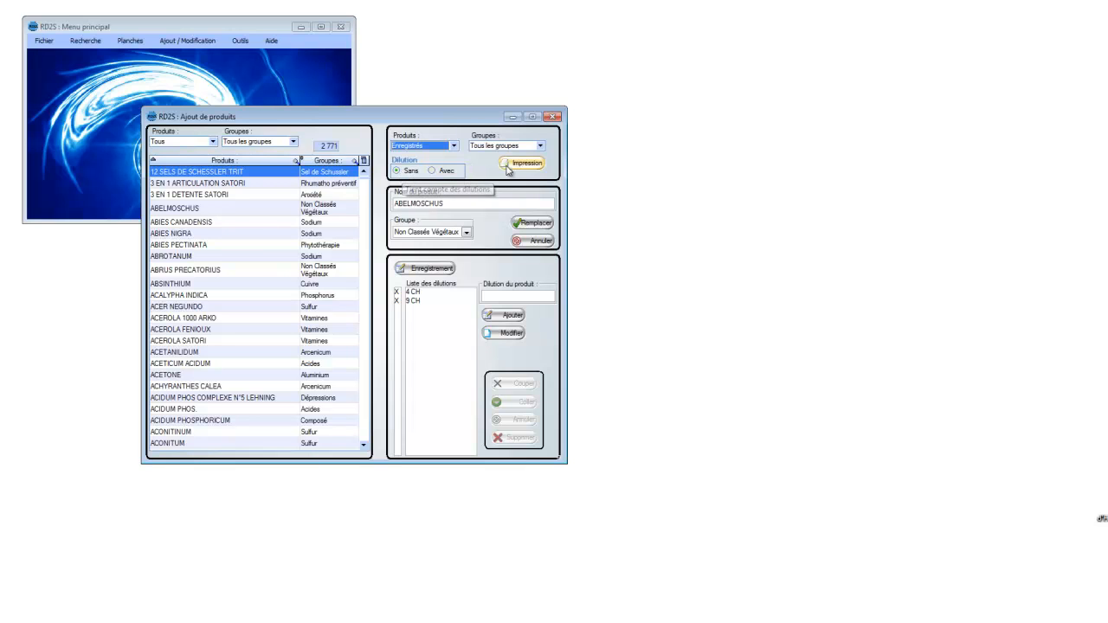
{"action": "left_click", "coordinate": [530, 164]}
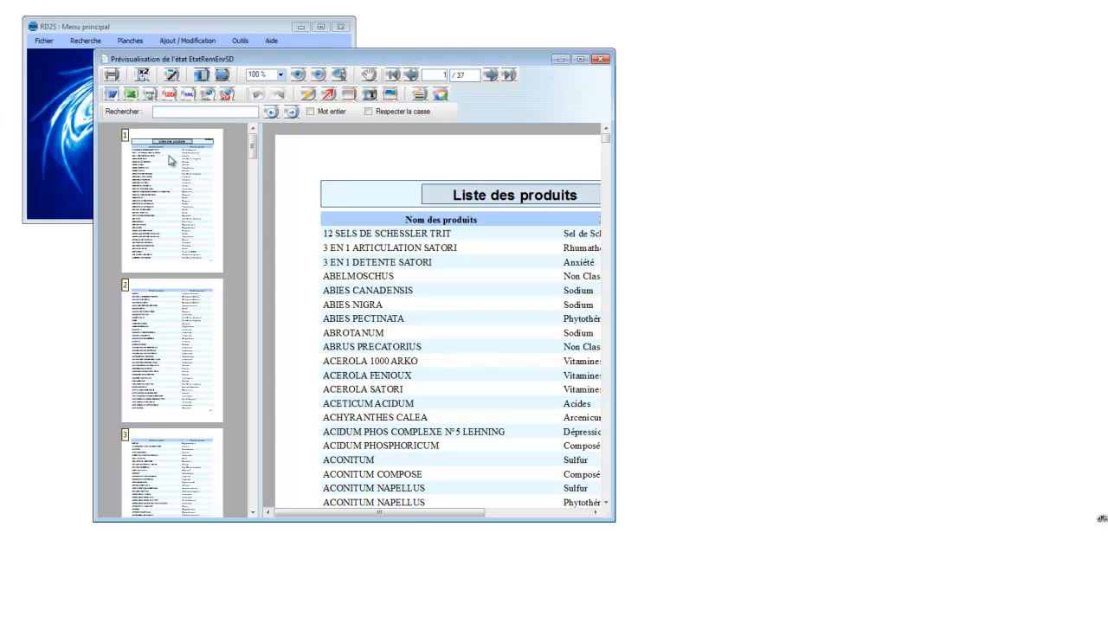
{"action": "left_click_drag", "start_coordinate": [253, 144], "coordinate": [252, 260]}
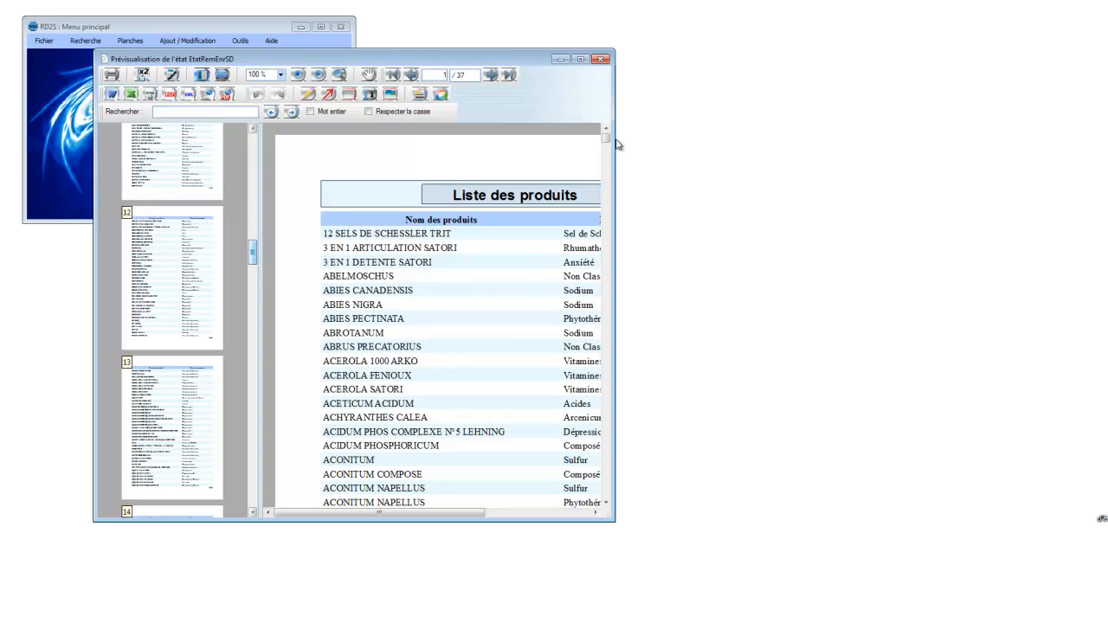
{"action": "left_click", "coordinate": [603, 59]}
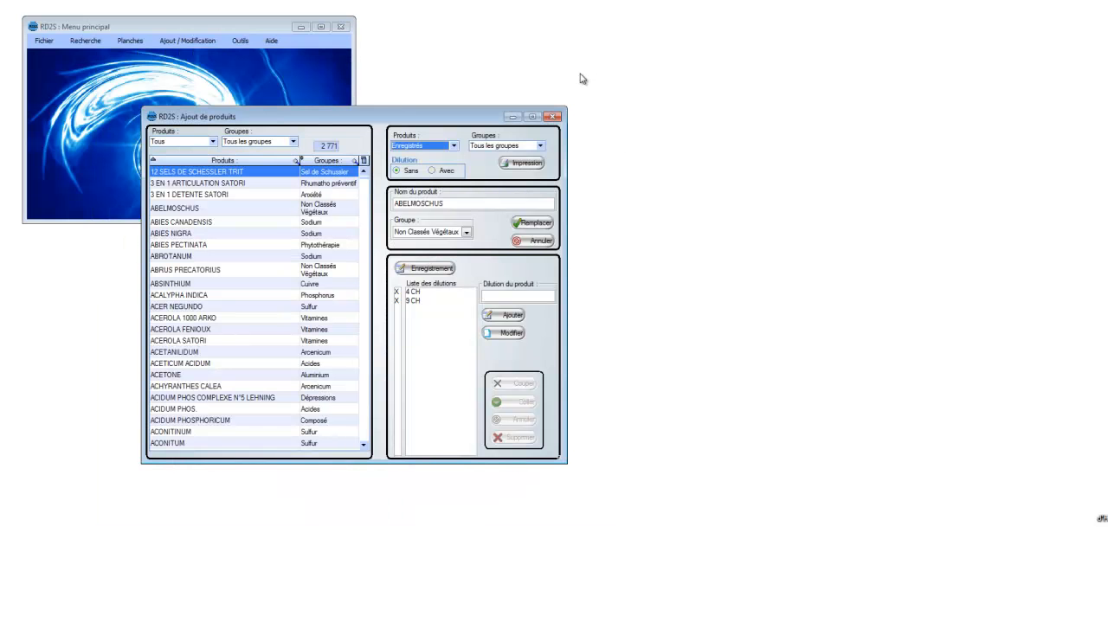
Step: Preview the printable list of recorded products with dilutions, widen the preview to show the Dilutions column, and close it
{"action": "left_click", "coordinate": [437, 171]}
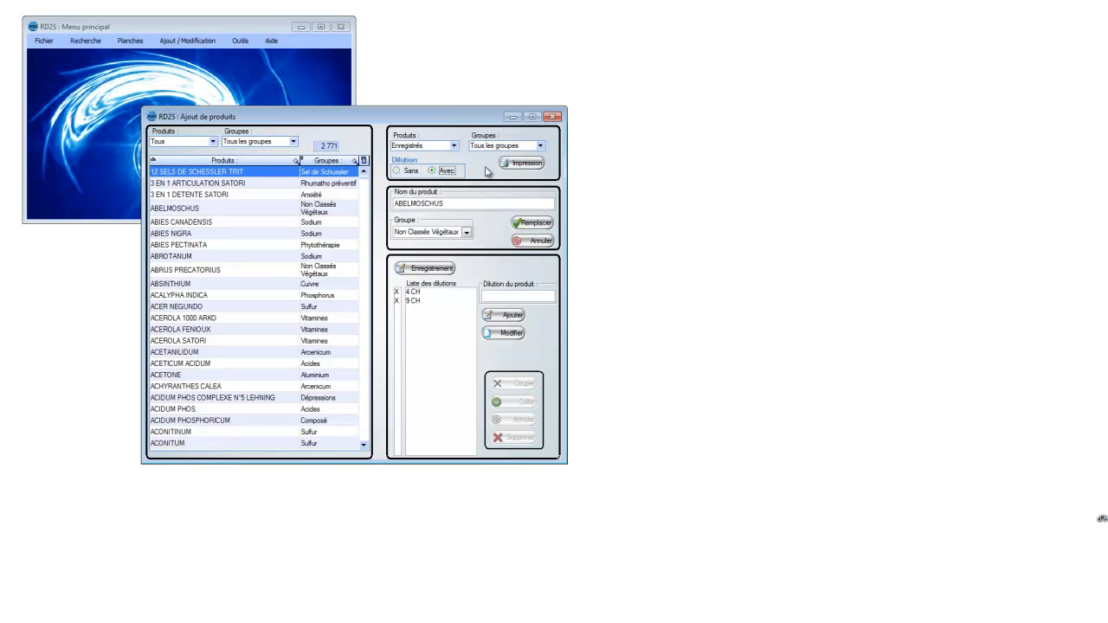
{"action": "left_click", "coordinate": [515, 166]}
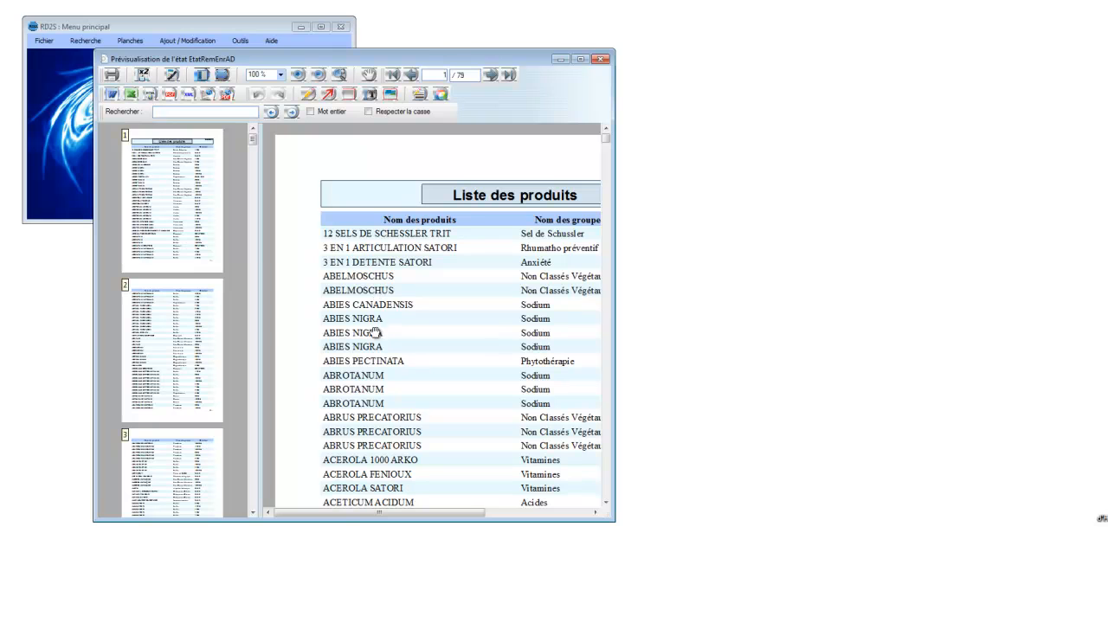
{"action": "left_click_drag", "start_coordinate": [615, 313], "coordinate": [738, 302]}
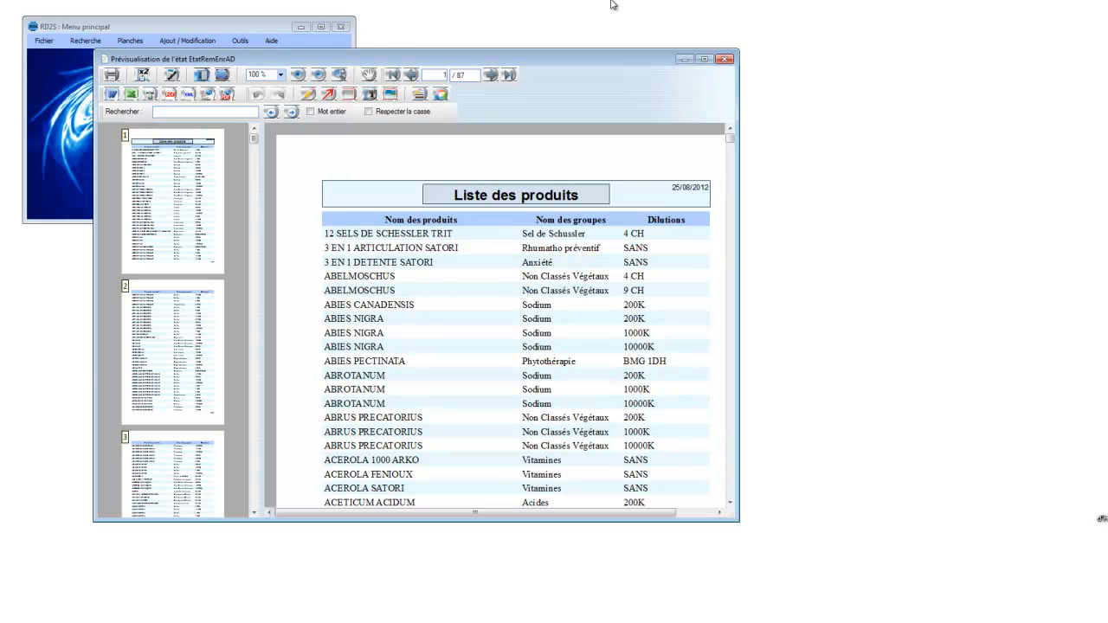
{"action": "left_click", "coordinate": [725, 58]}
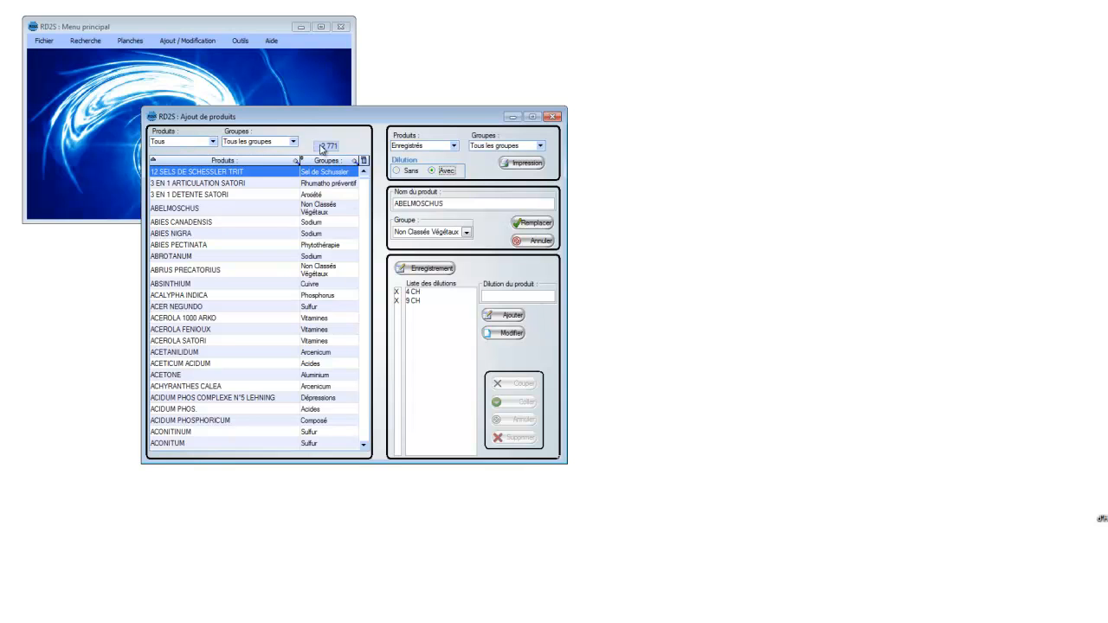
Step: Close the product addition window and open the article addition window (Ajout d'articles)
{"action": "left_click", "coordinate": [554, 118]}
{"action": "left_click", "coordinate": [195, 42]}
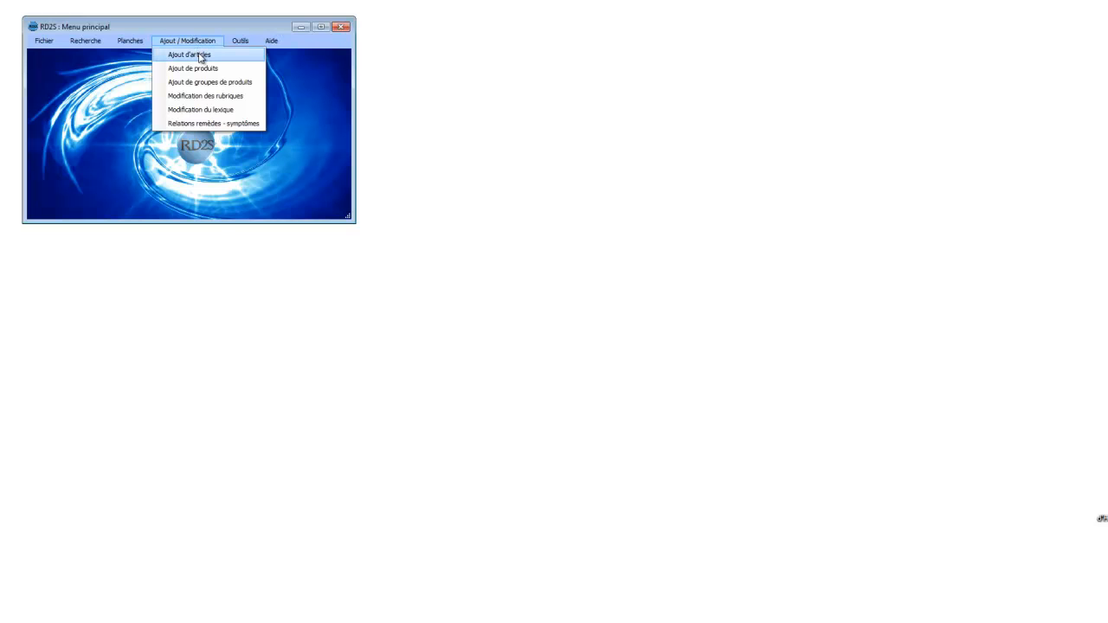
{"action": "left_click", "coordinate": [199, 55]}
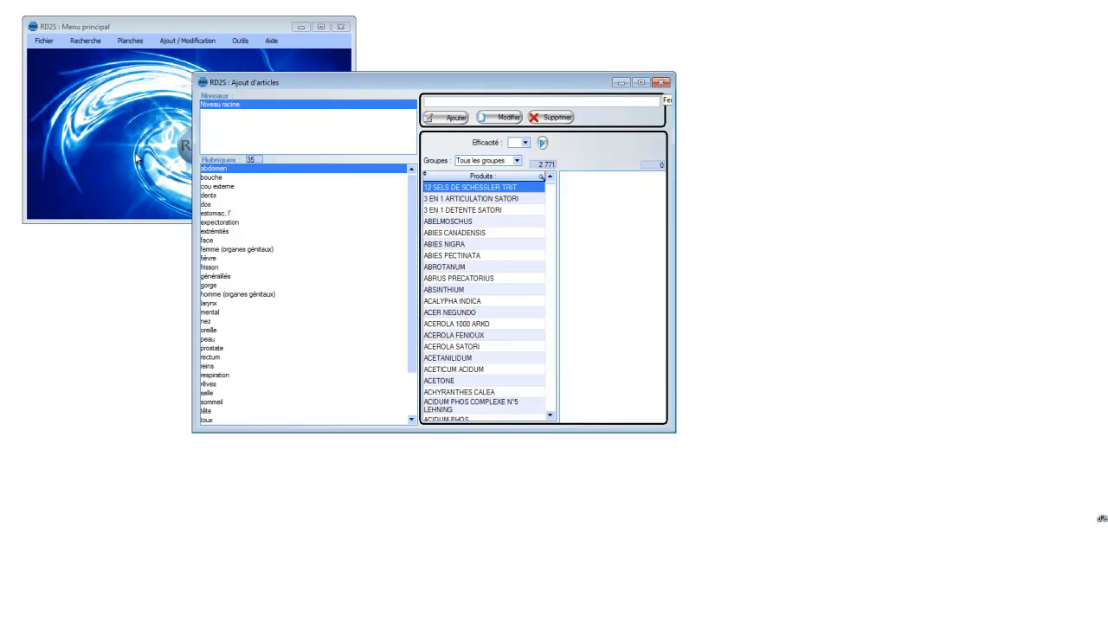
Step: Add a new rubric named aaa under the abdomen level
{"action": "double_click", "coordinate": [216, 169]}
{"action": "left_click", "coordinate": [440, 101]}
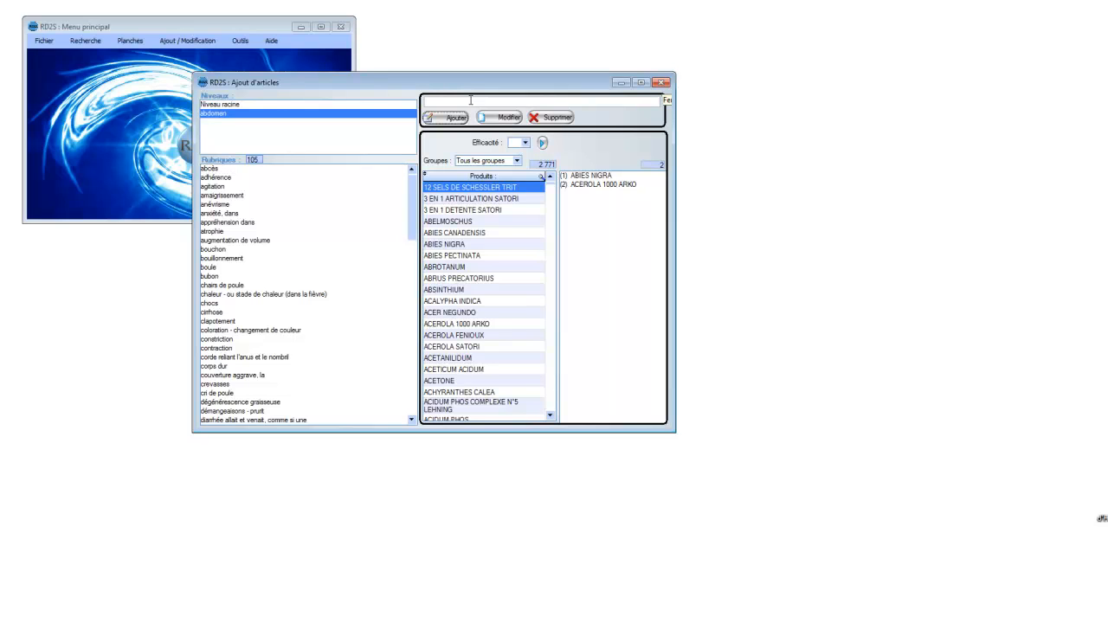
{"action": "type", "text": "art"}
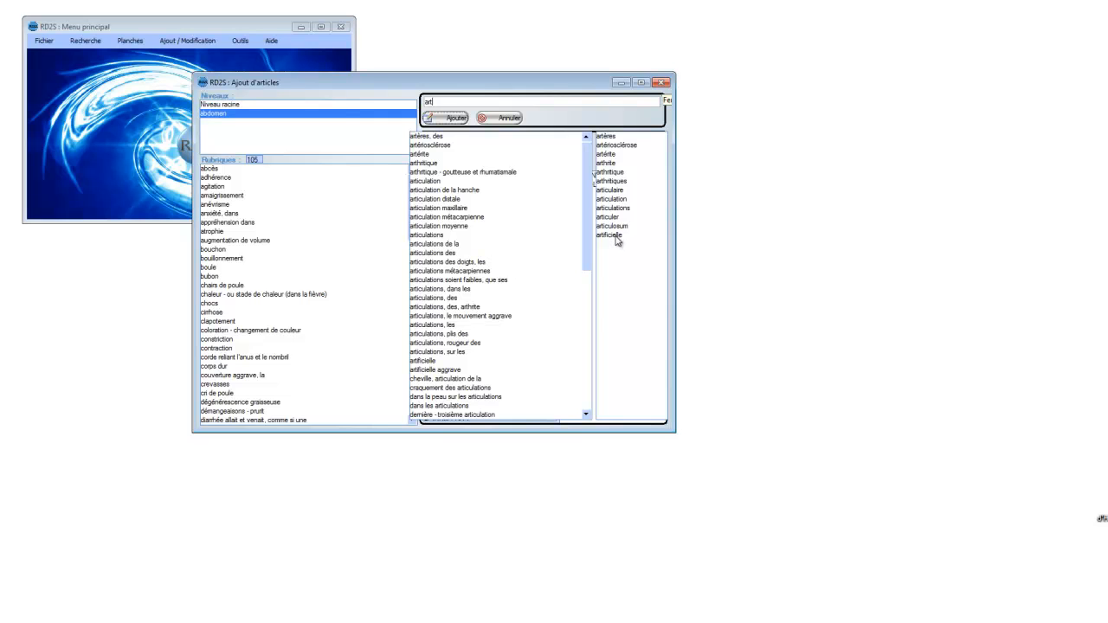
{"action": "left_click_drag", "start_coordinate": [587, 183], "coordinate": [576, 204]}
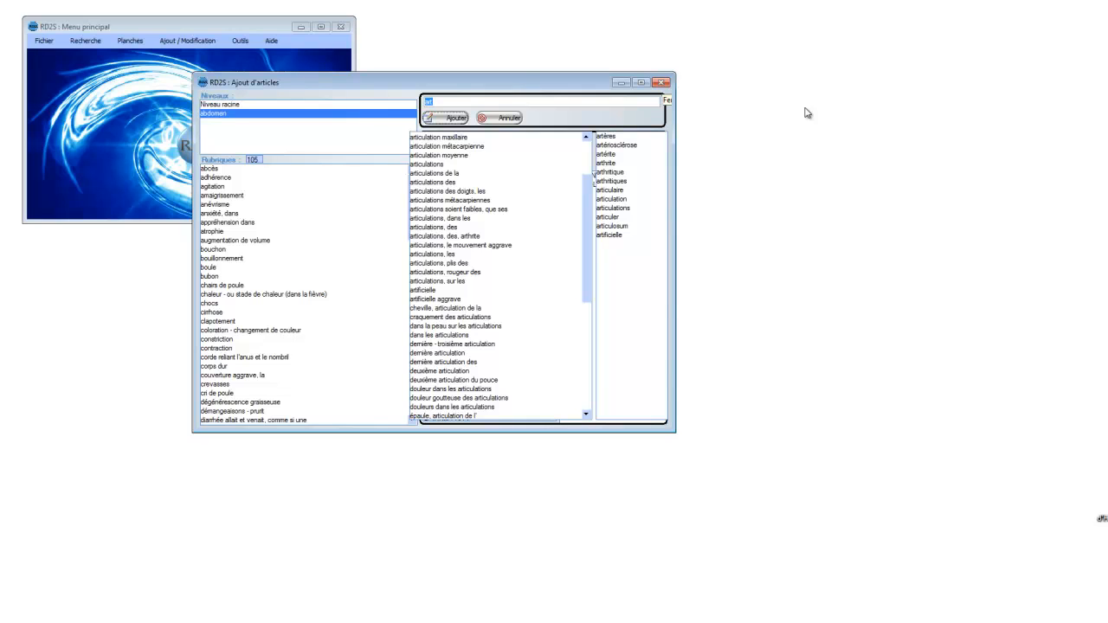
{"action": "type", "text": "aaa"}
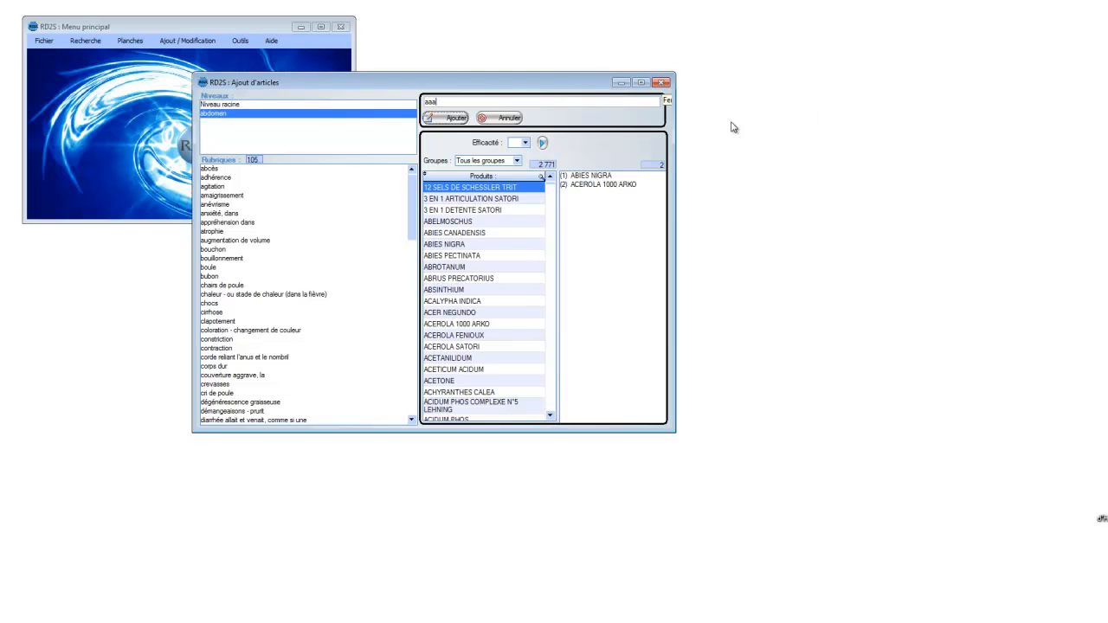
{"action": "left_click", "coordinate": [454, 119]}
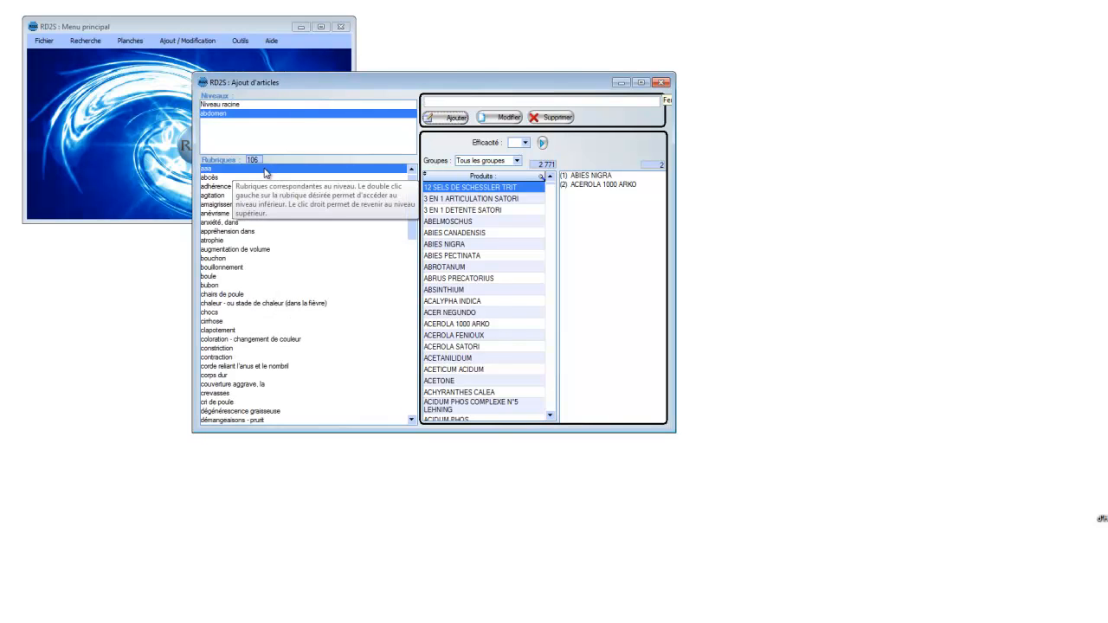
Step: Open the rubric aaa and add the product ACALYPHA INDICA to it with an Efficacité of 1
{"action": "left_click", "coordinate": [452, 210]}
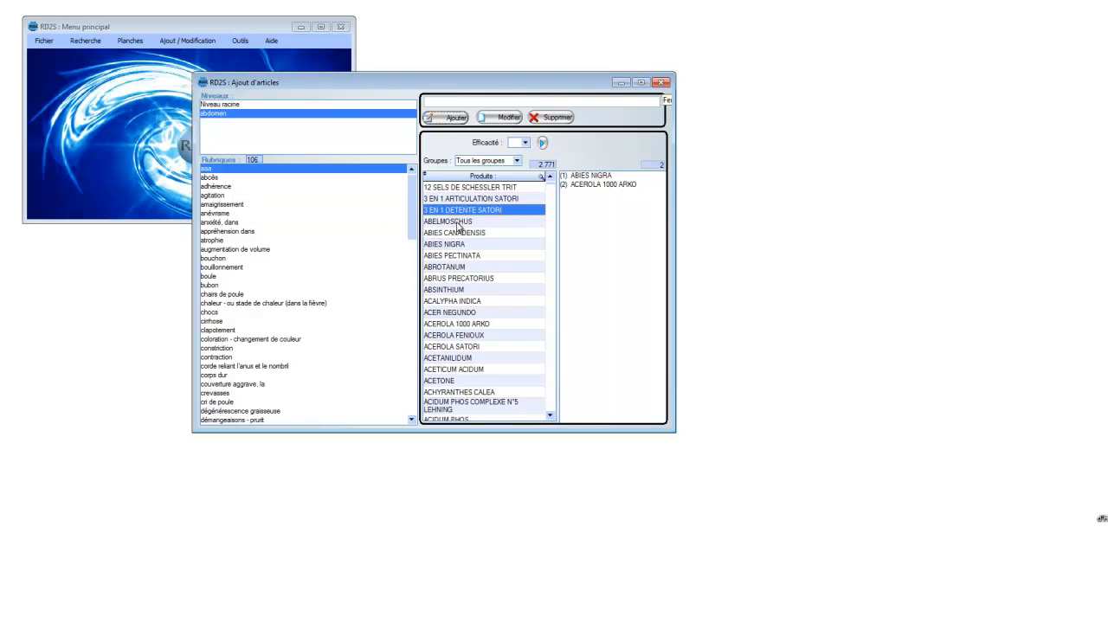
{"action": "left_click", "coordinate": [459, 232]}
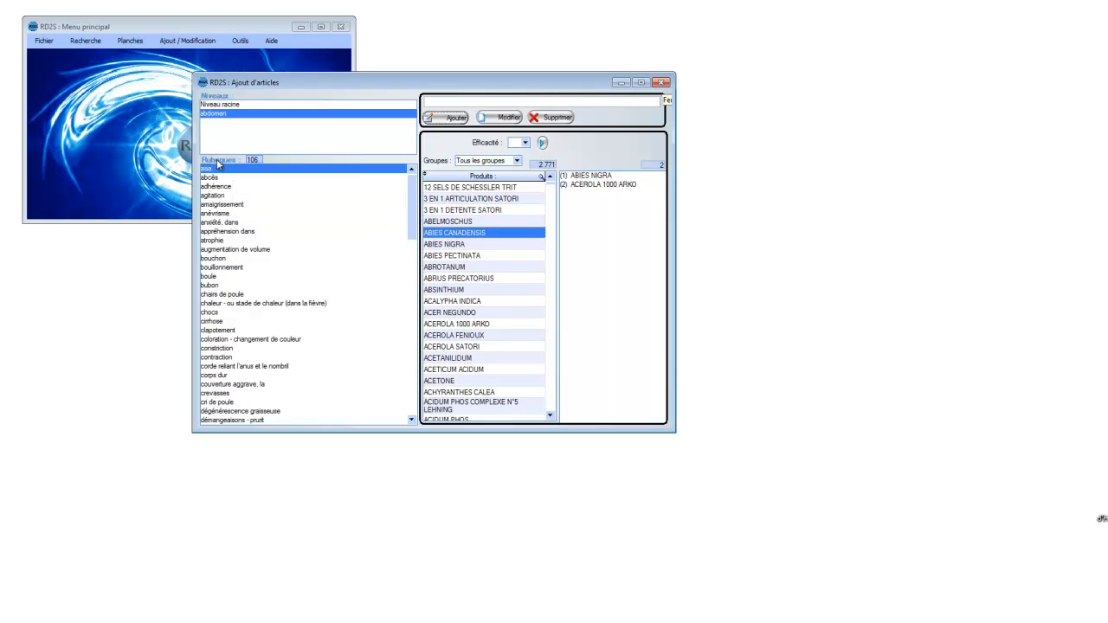
{"action": "double_click", "coordinate": [223, 170]}
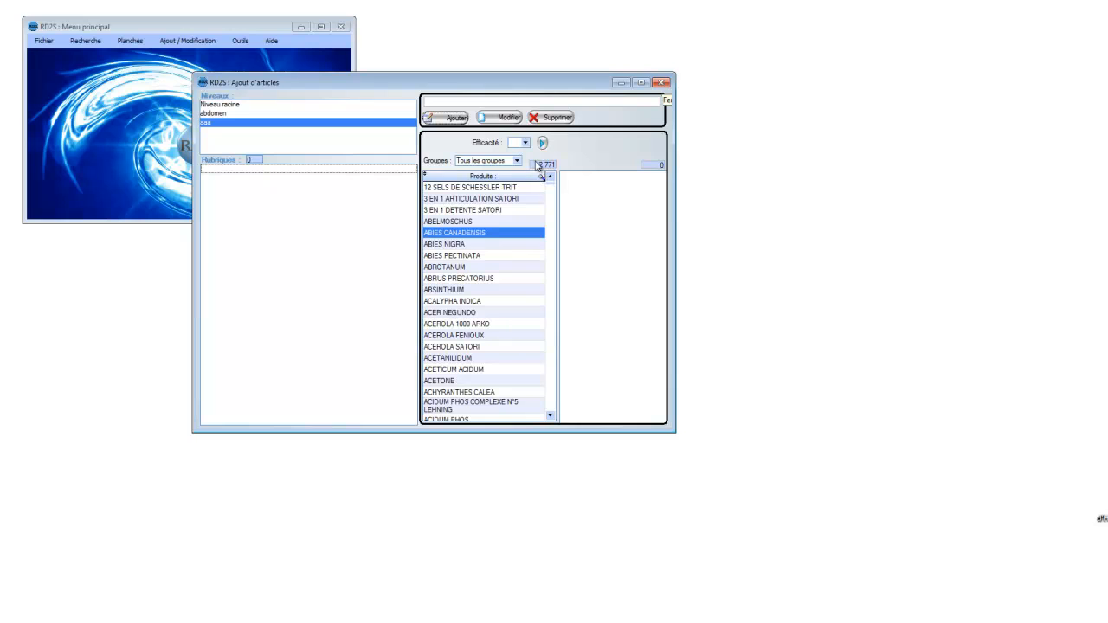
{"action": "left_click", "coordinate": [461, 279]}
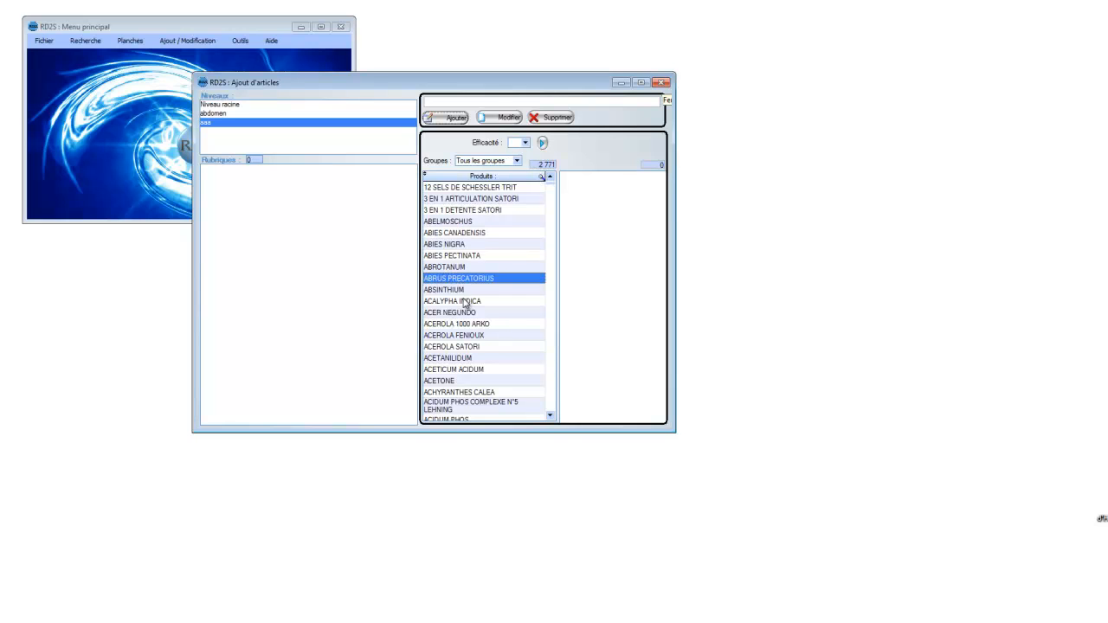
{"action": "left_click", "coordinate": [468, 302]}
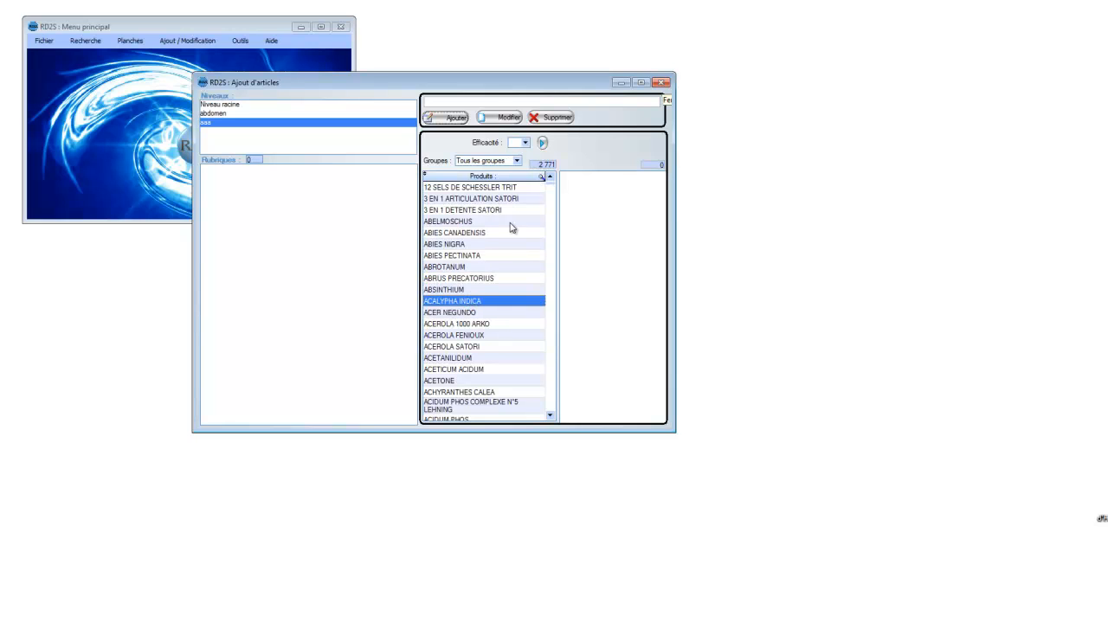
{"action": "left_click", "coordinate": [524, 144]}
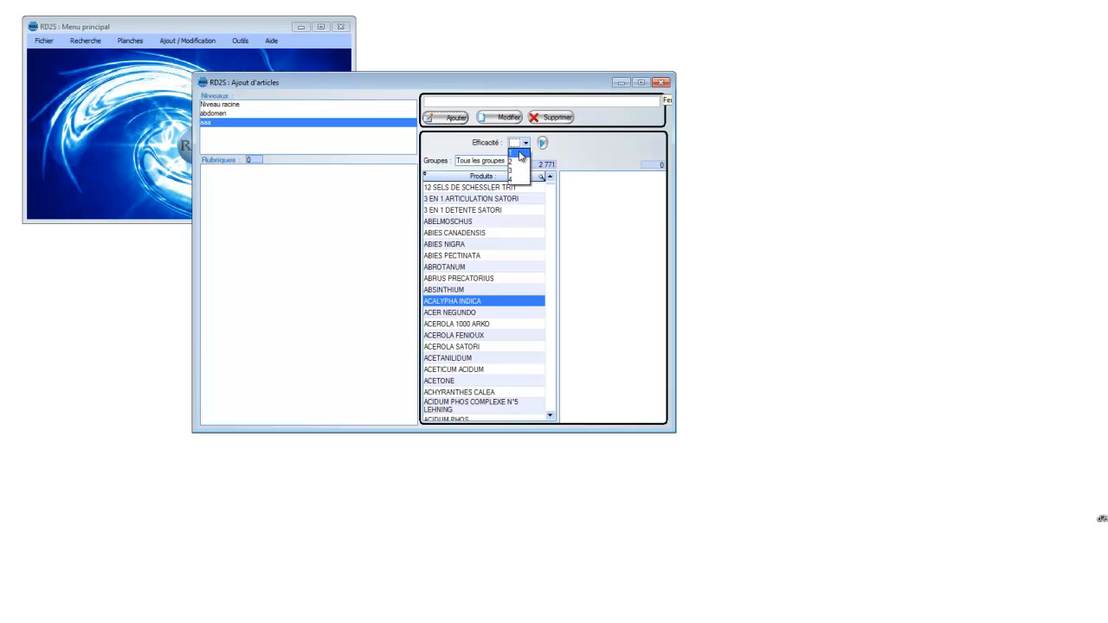
{"action": "left_click", "coordinate": [520, 154]}
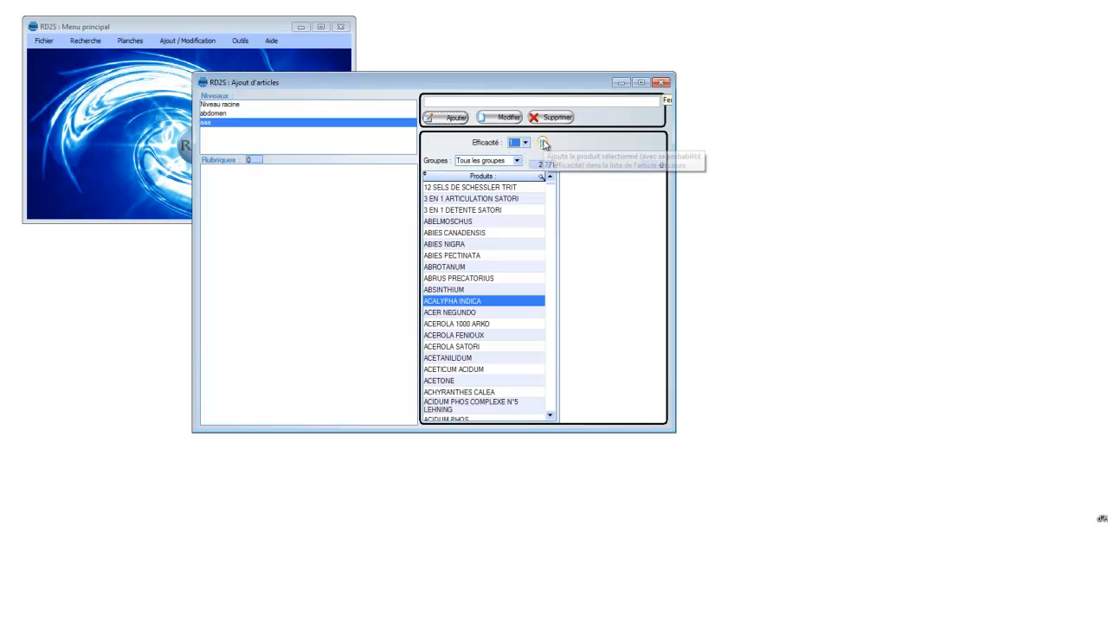
{"action": "left_click", "coordinate": [543, 144]}
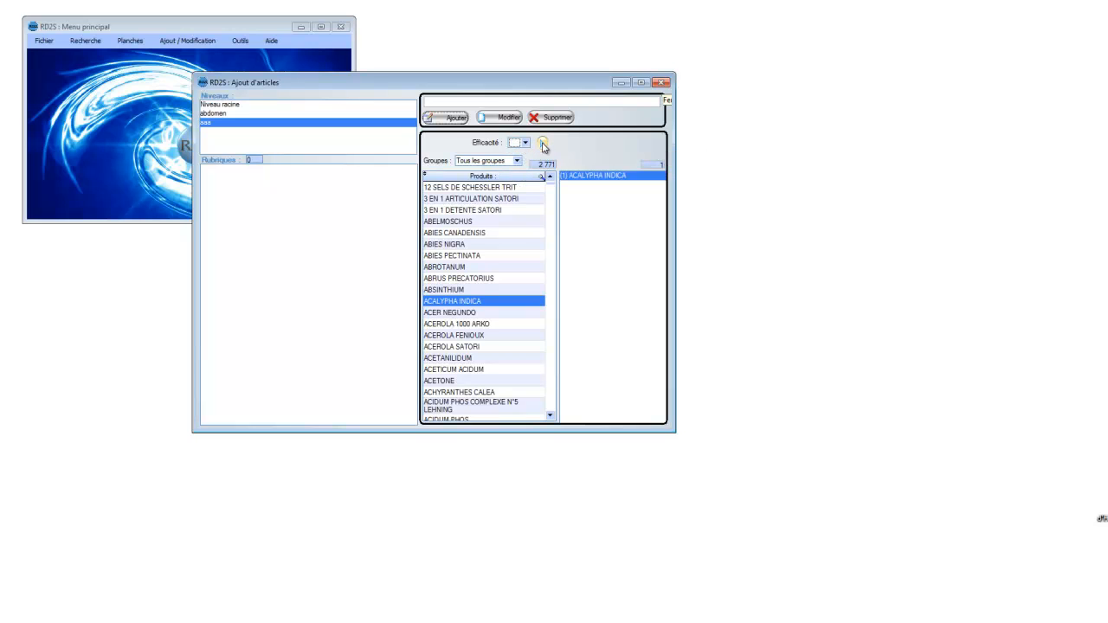
Step: Add the product ACETICUM ACIDUM to the rubric aaa with an Efficacité of 1
{"action": "left_click", "coordinate": [474, 371]}
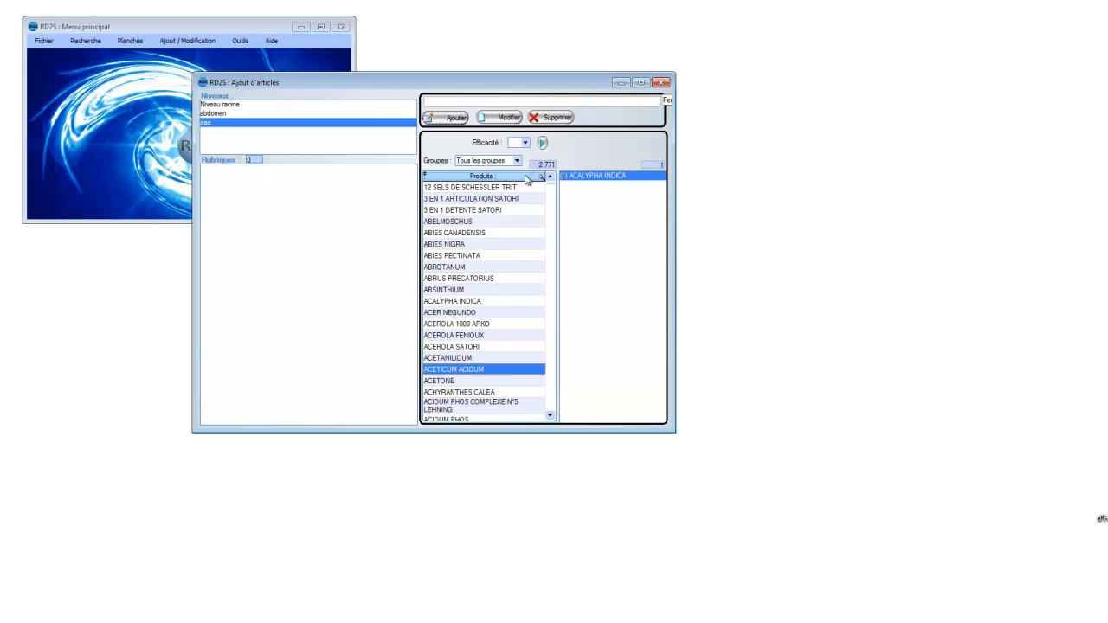
{"action": "left_click", "coordinate": [524, 144]}
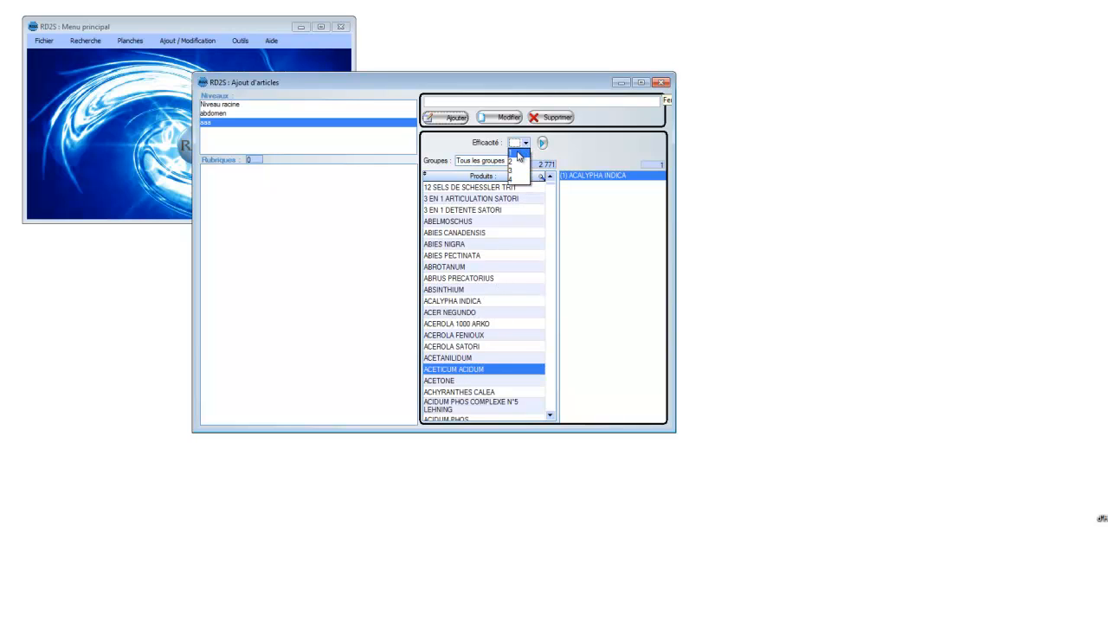
{"action": "left_click", "coordinate": [520, 154]}
{"action": "left_click", "coordinate": [544, 145]}
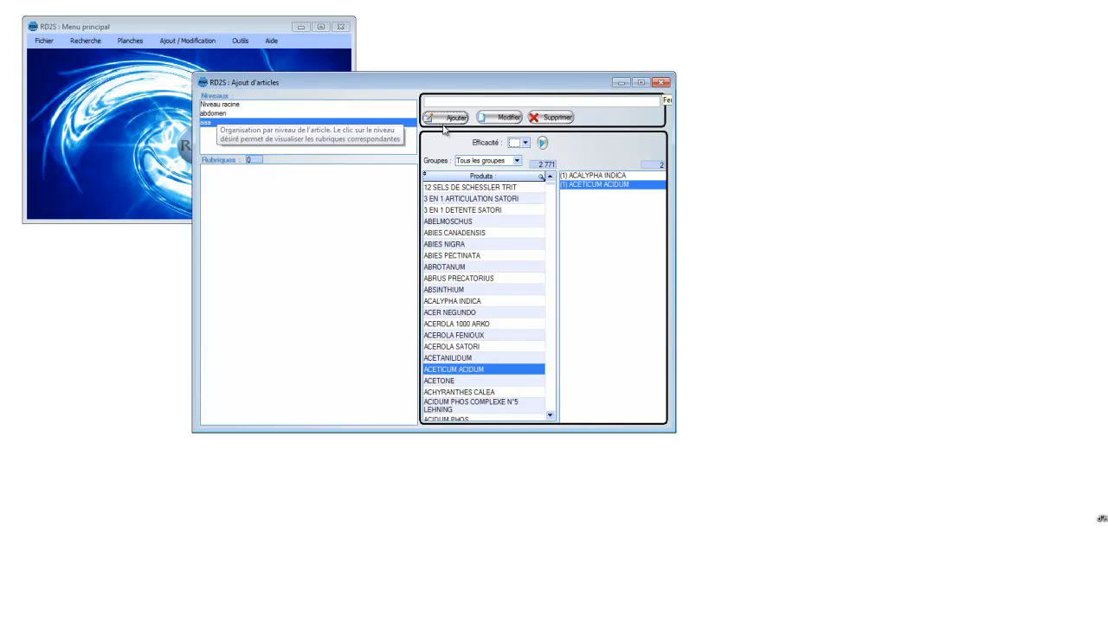
Step: Open the name of the rubric aaa for modification, cancel it and close the article addition window
{"action": "left_click", "coordinate": [511, 118]}
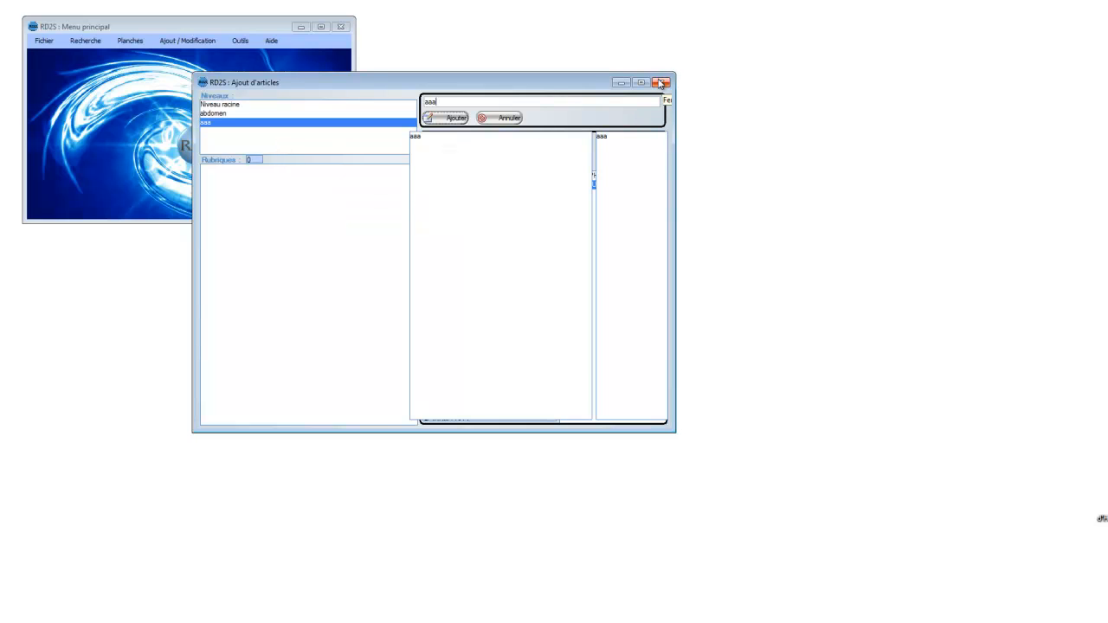
{"action": "left_click", "coordinate": [507, 117]}
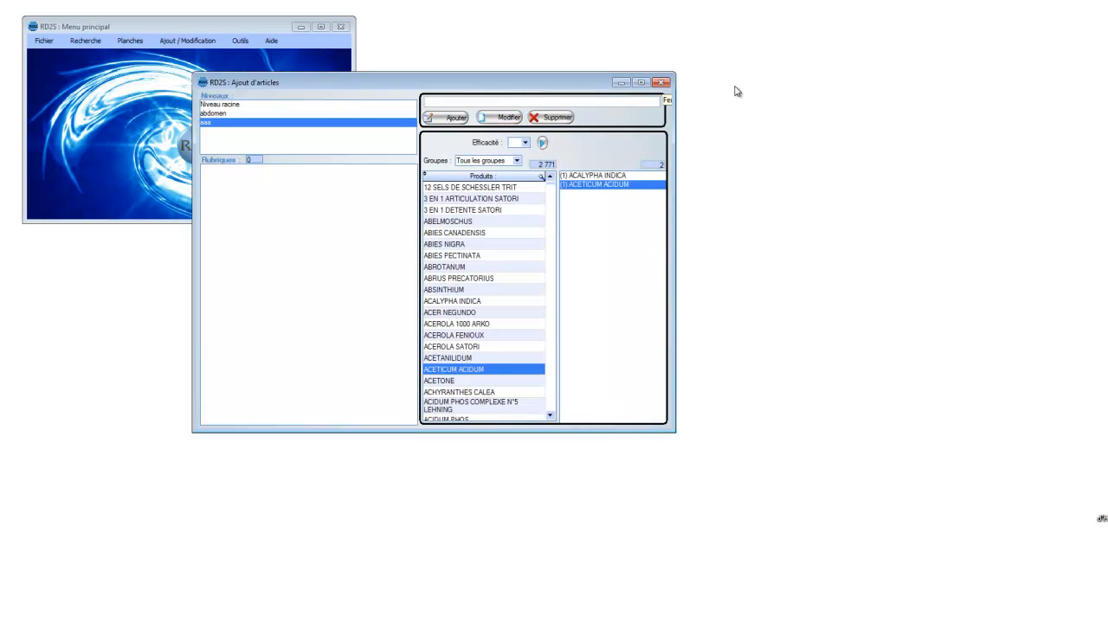
{"action": "left_click", "coordinate": [660, 83]}
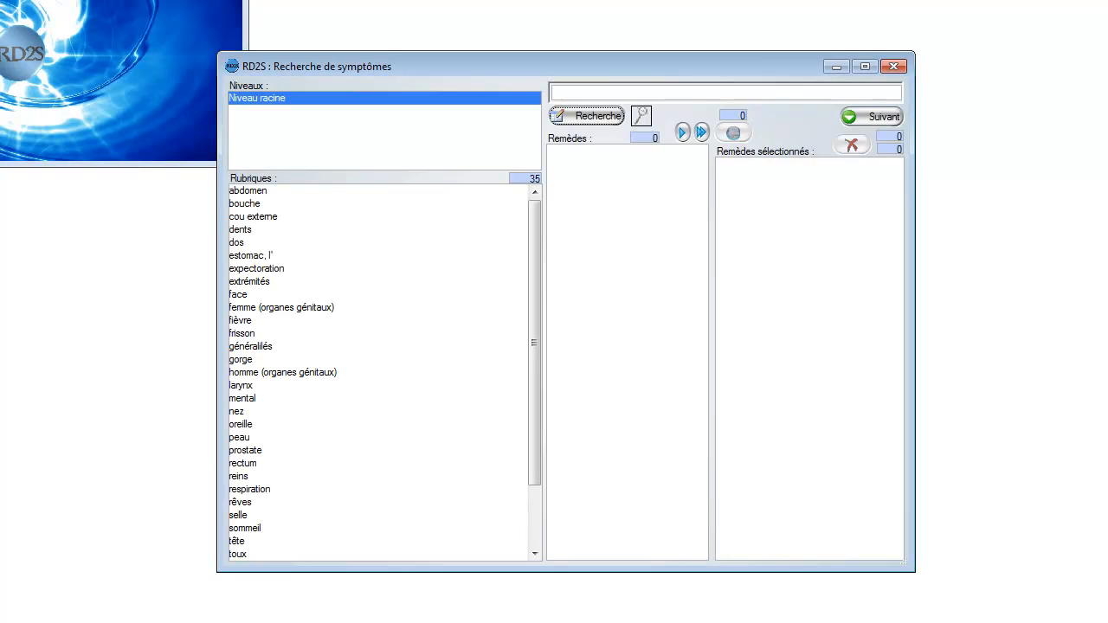
Step: View the remedies listed for abdomen, aaa in the symptom search, and close the search window
{"action": "double_click", "coordinate": [248, 192]}
{"action": "double_click", "coordinate": [245, 192]}
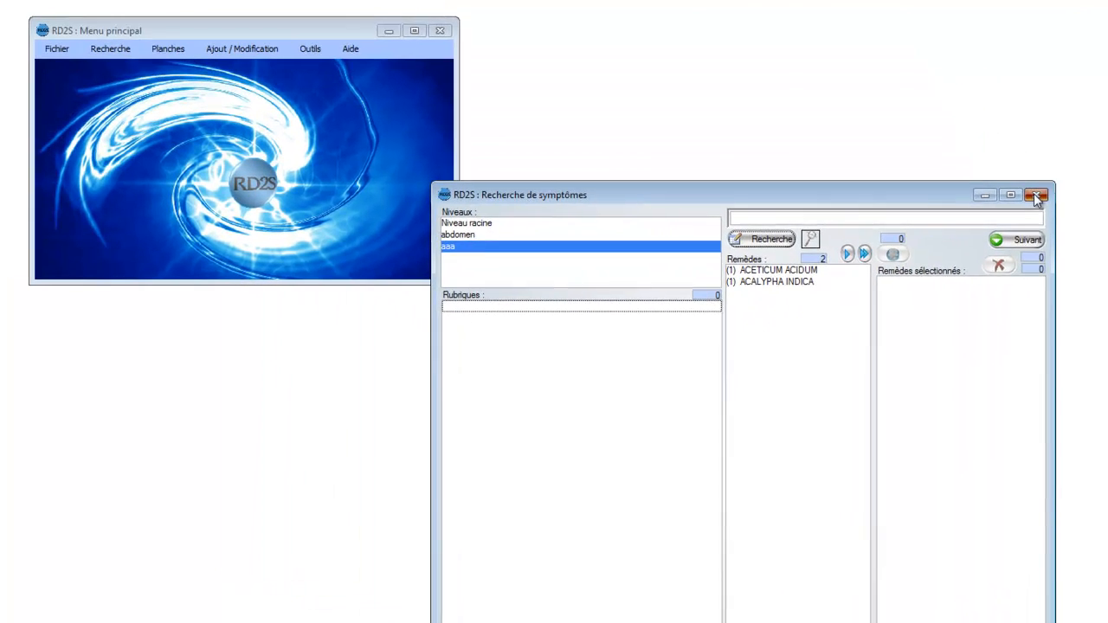
{"action": "left_click", "coordinate": [956, 123]}
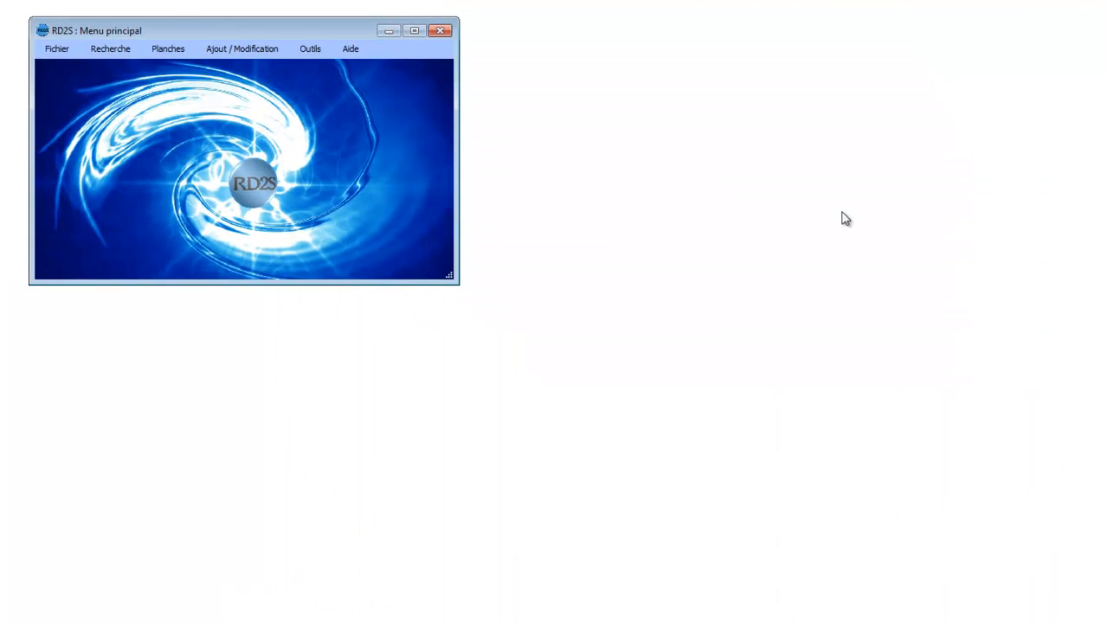
Step: Reopen the article addition window (Ajout d'articles) and delete the rubric aaa under abdomen with its sub-rubrics
{"action": "left_click", "coordinate": [248, 50]}
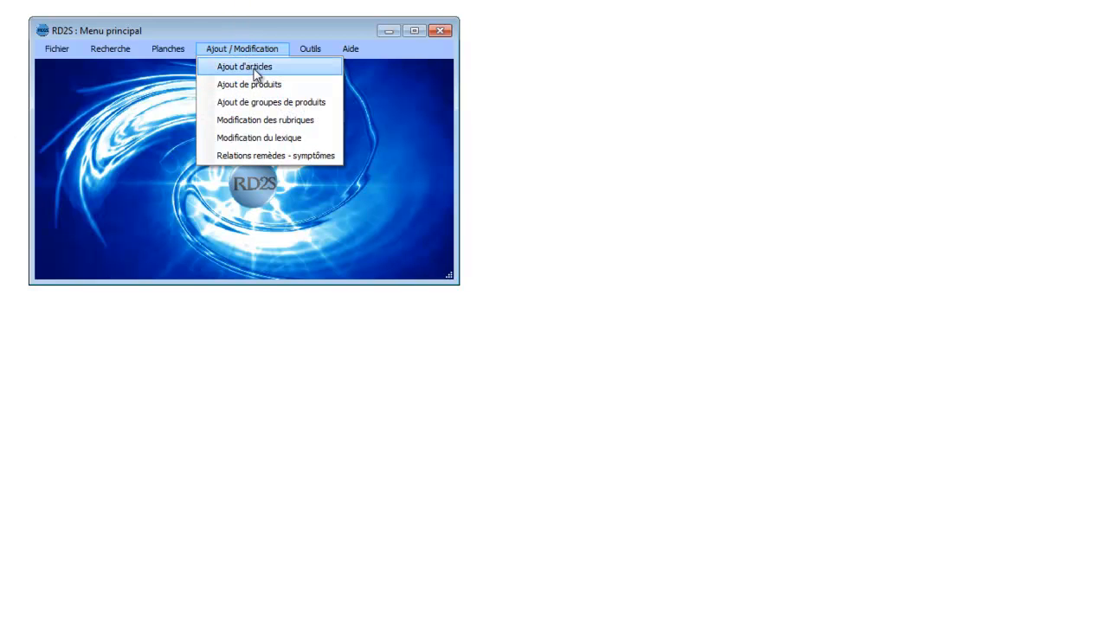
{"action": "left_click", "coordinate": [256, 69]}
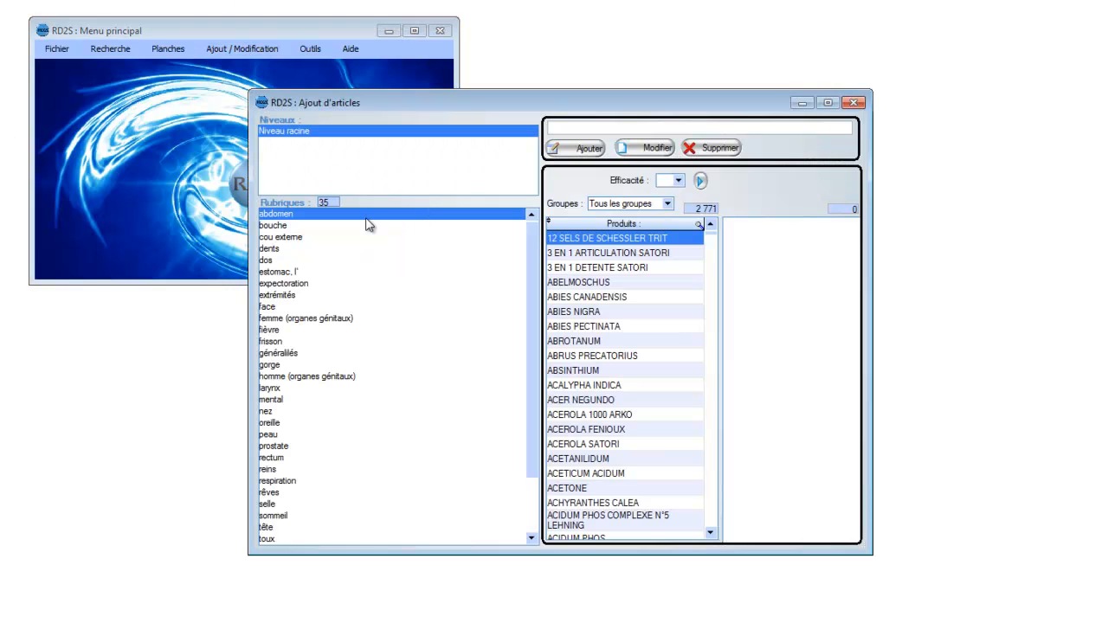
{"action": "double_click", "coordinate": [295, 217]}
{"action": "left_click", "coordinate": [266, 215]}
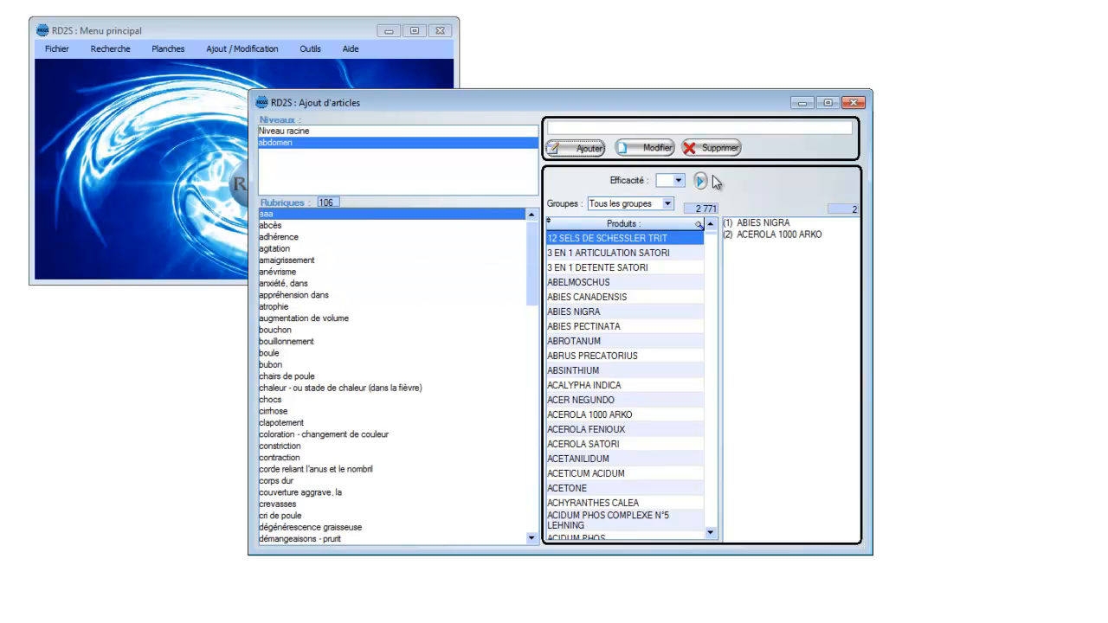
{"action": "left_click", "coordinate": [719, 149]}
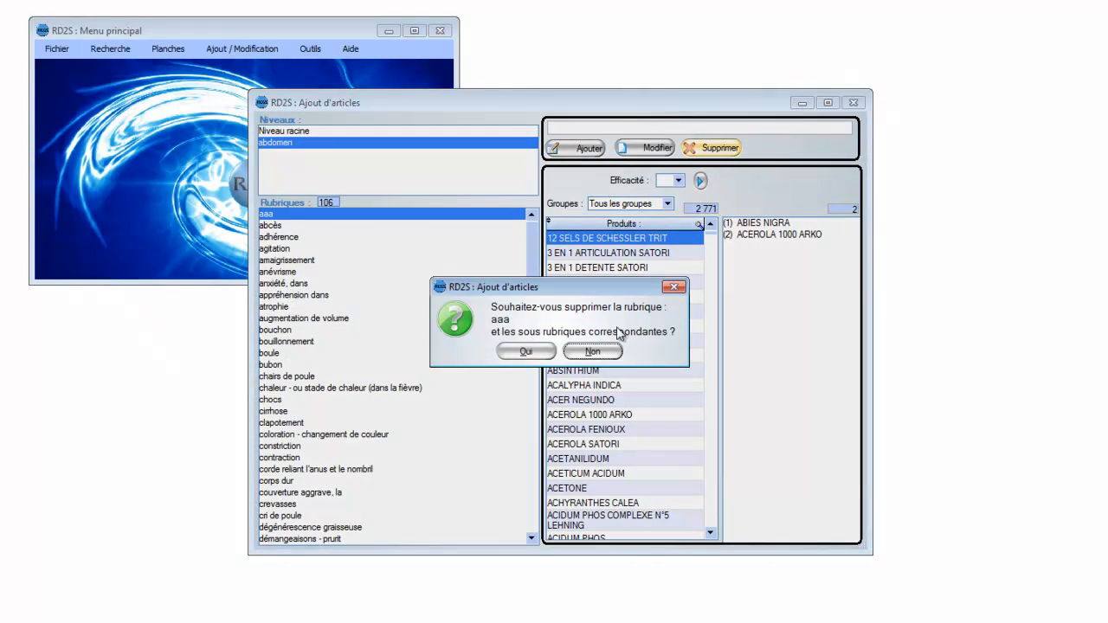
{"action": "left_click", "coordinate": [528, 353]}
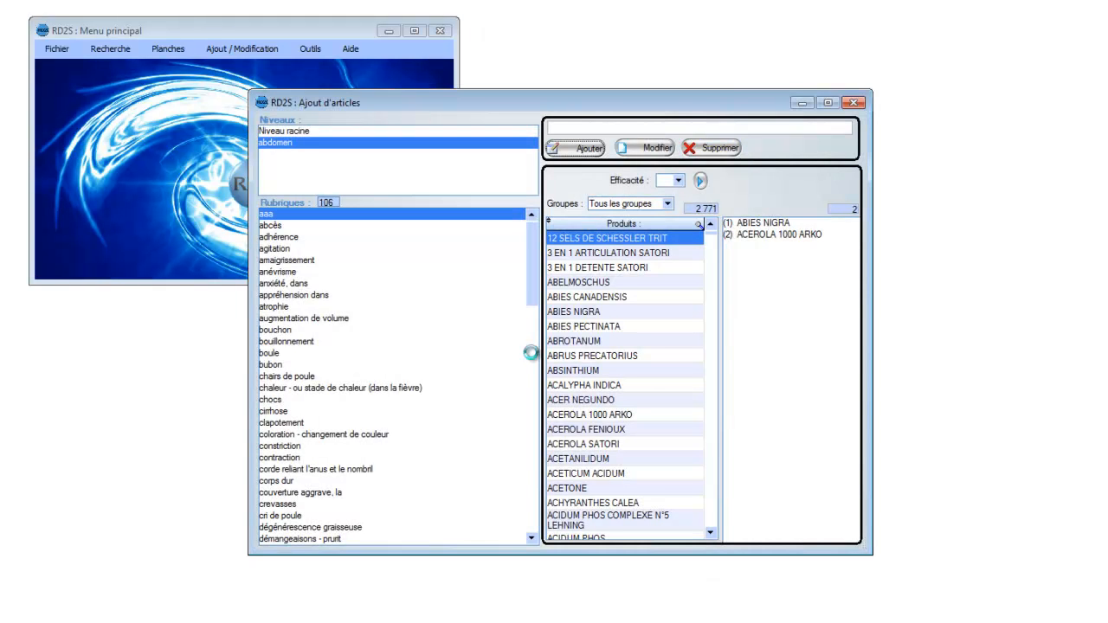
{"action": "left_click", "coordinate": [571, 132]}
{"action": "type", "text": "aaa"}
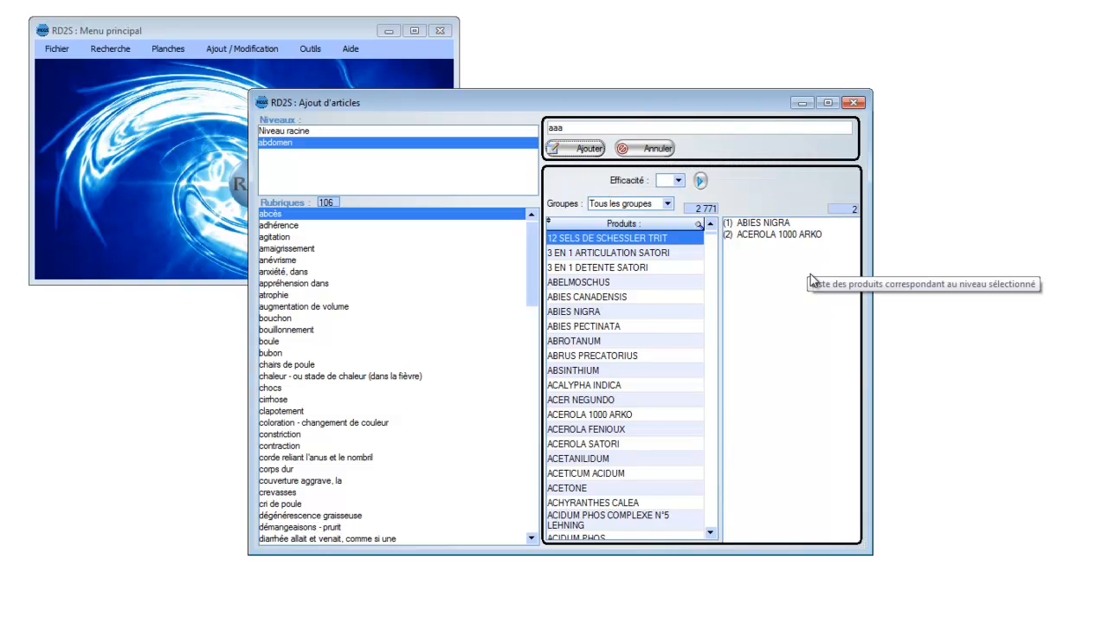
{"action": "left_click", "coordinate": [651, 149]}
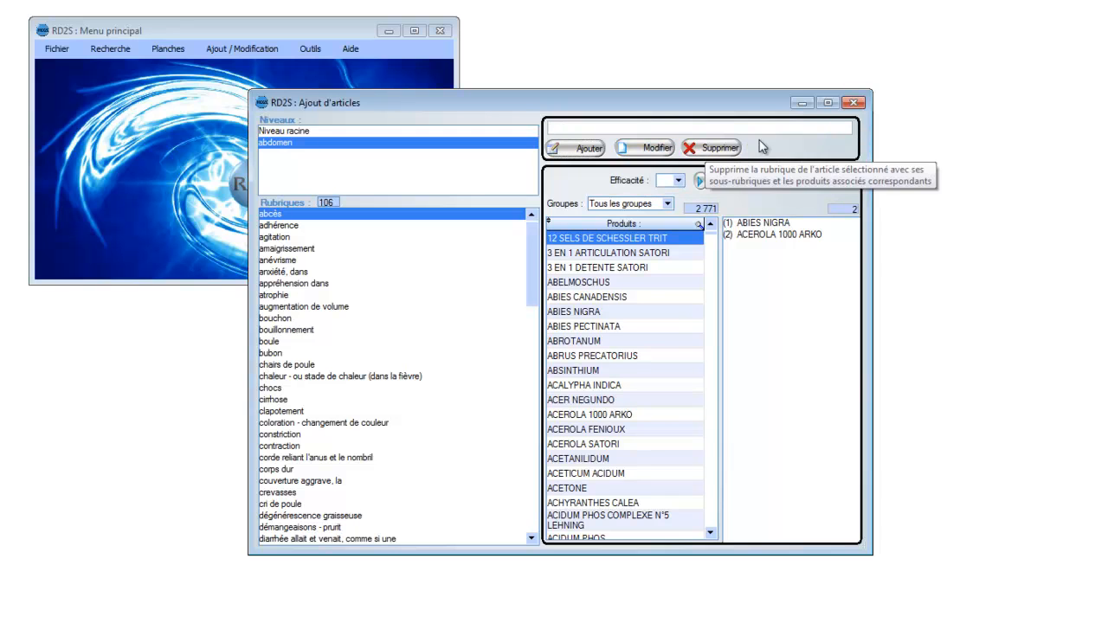
Step: Close the article addition window and open the rubric modification window (Modification des rubriques)
{"action": "left_click", "coordinate": [854, 104]}
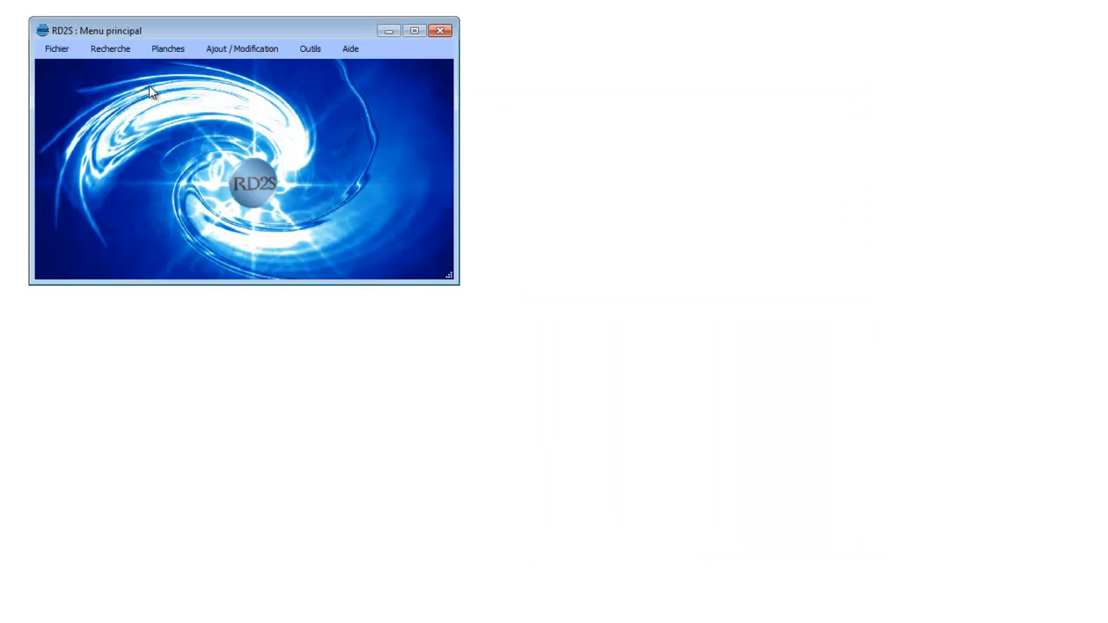
{"action": "left_click", "coordinate": [220, 49]}
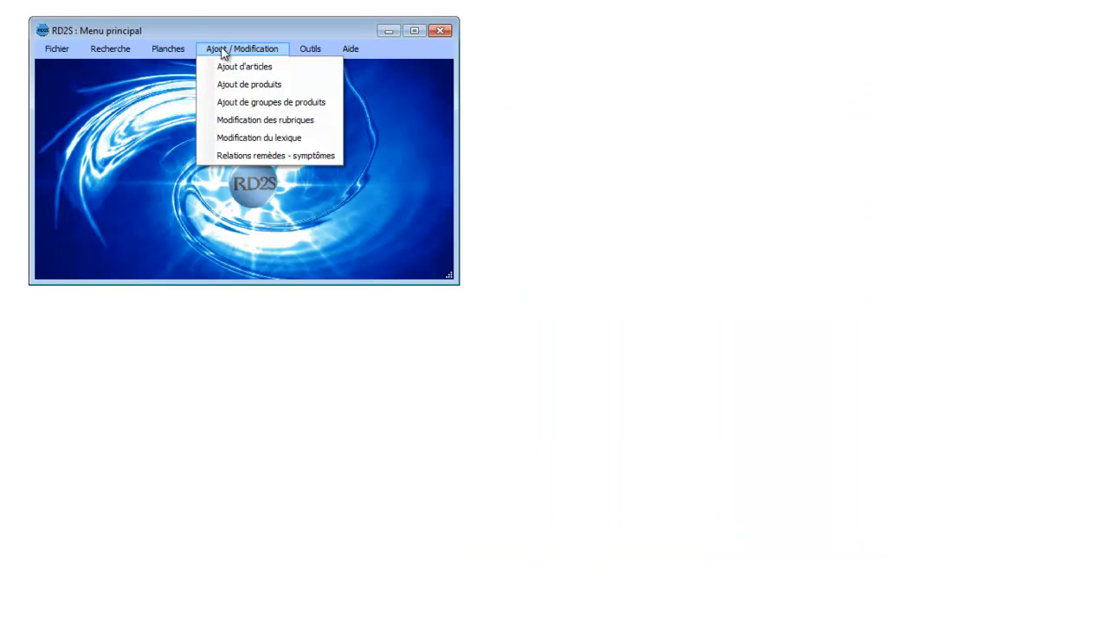
{"action": "left_click", "coordinate": [249, 121]}
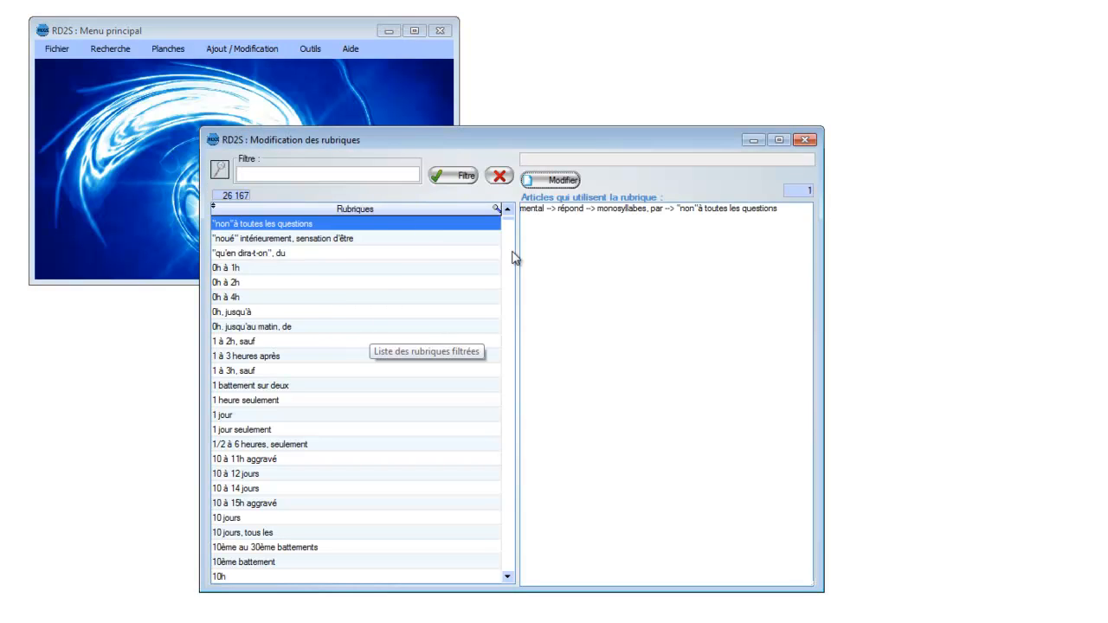
Step: View the articles that use the rubric "chaleur, stade de" and select the article under frisson, soir
{"action": "left_click_drag", "start_coordinate": [508, 218], "coordinate": [508, 279]}
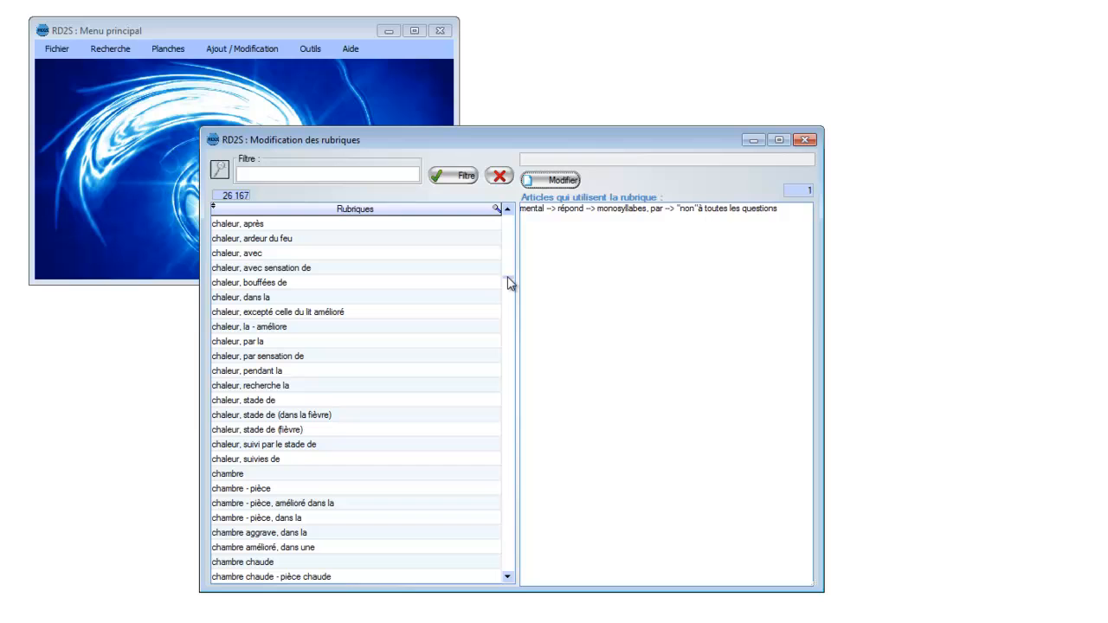
{"action": "left_click", "coordinate": [257, 372]}
{"action": "left_click", "coordinate": [261, 415]}
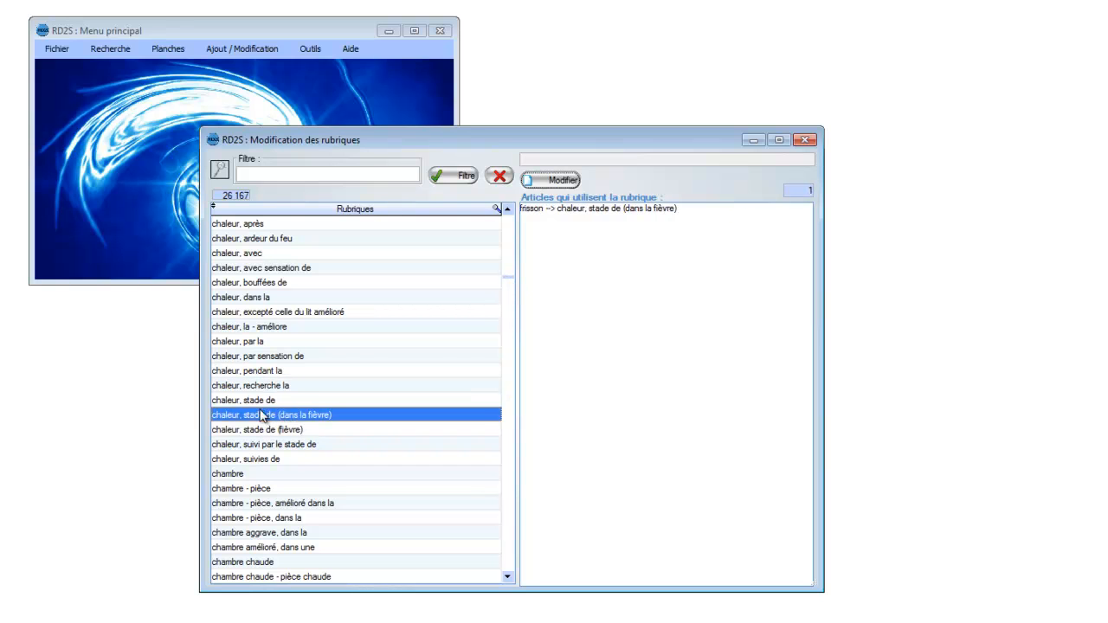
{"action": "left_click", "coordinate": [260, 401]}
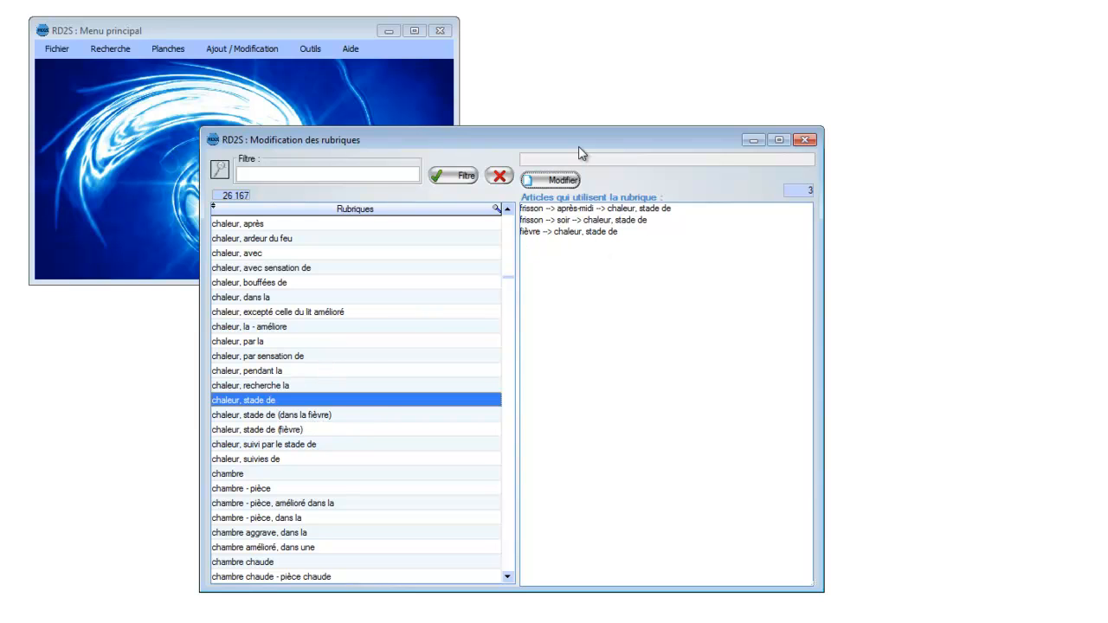
{"action": "left_click", "coordinate": [625, 222]}
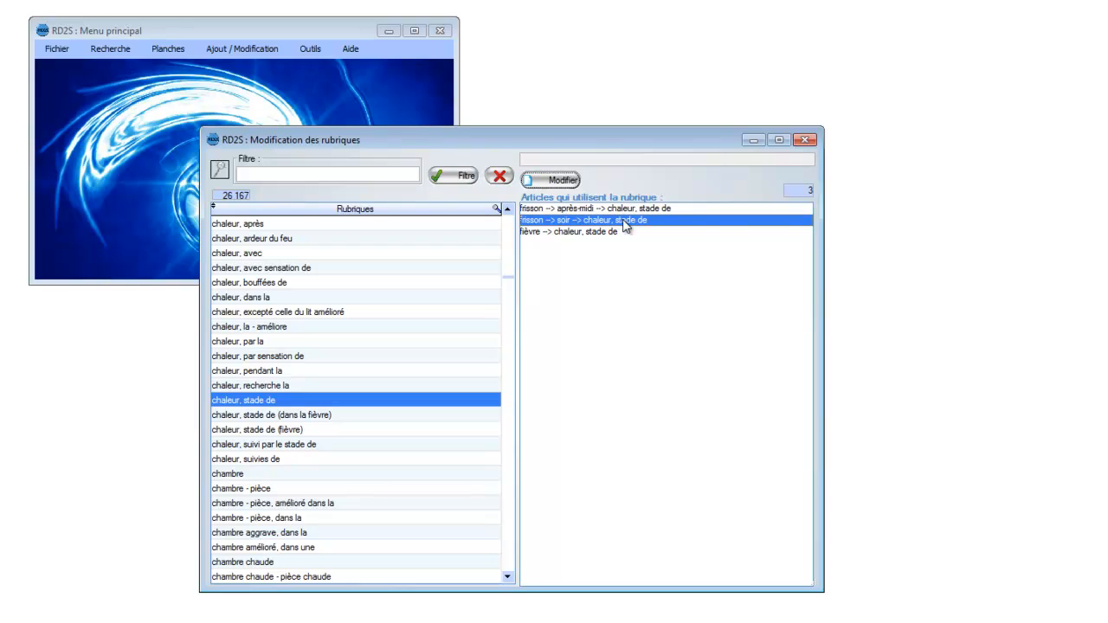
Step: View the remedies of the article frisson, soir, "chaleur, stade de", and open the rubric's name for editing without changing it
{"action": "double_click", "coordinate": [625, 223]}
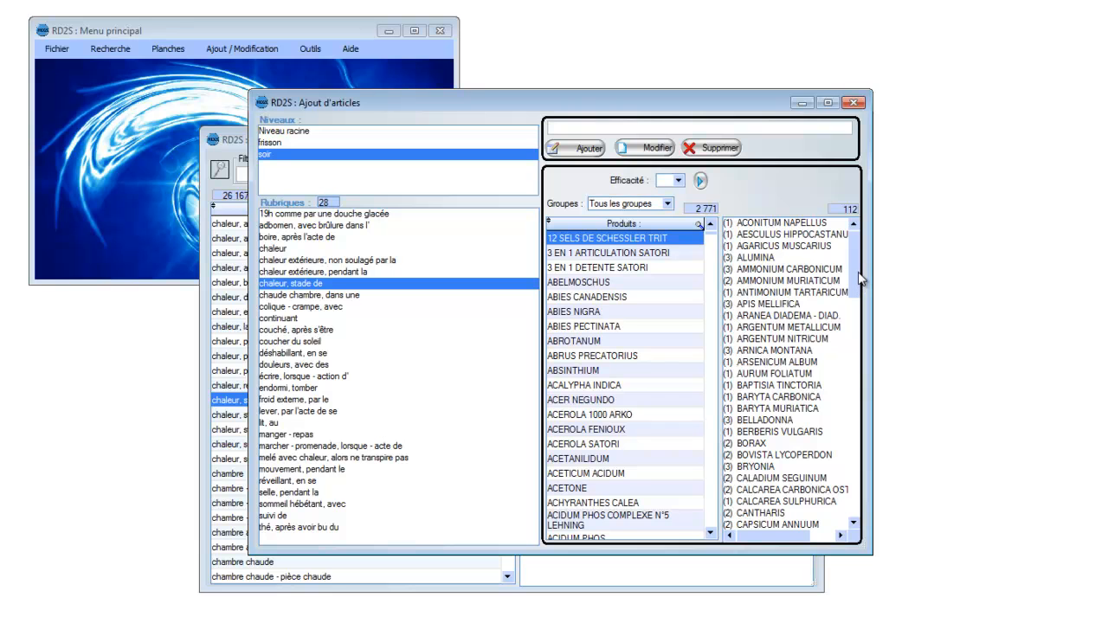
{"action": "mouse_move", "coordinate": [857, 260]}
{"action": "left_mouse_down"}
{"action": "mouse_move", "coordinate": [855, 492]}
{"action": "mouse_move", "coordinate": [858, 251]}
{"action": "left_mouse_up"}
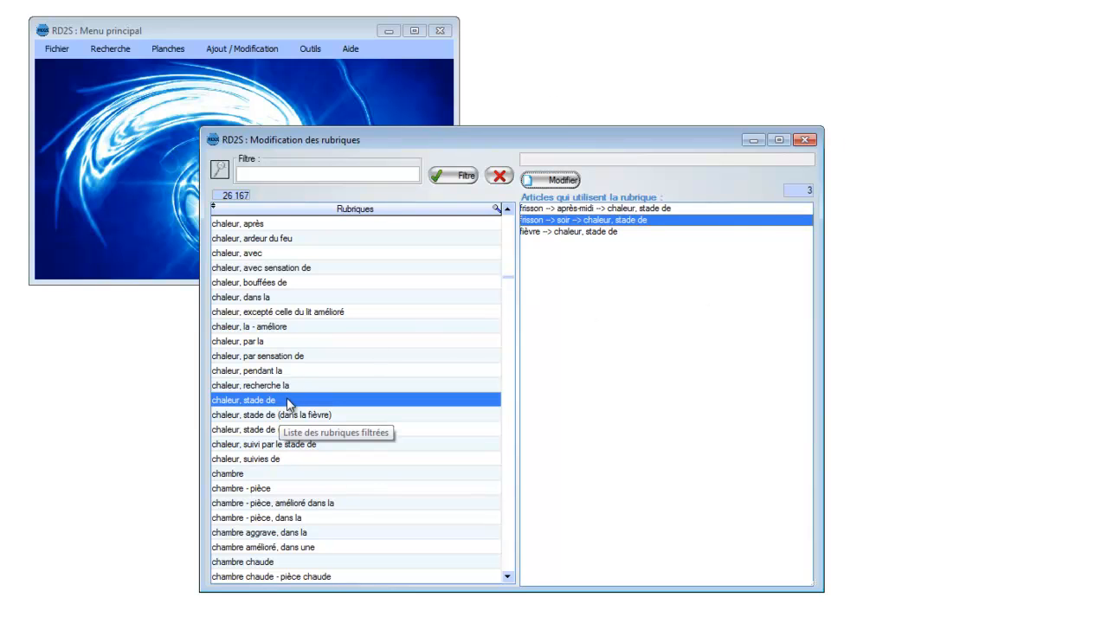
{"action": "left_click", "coordinate": [550, 178]}
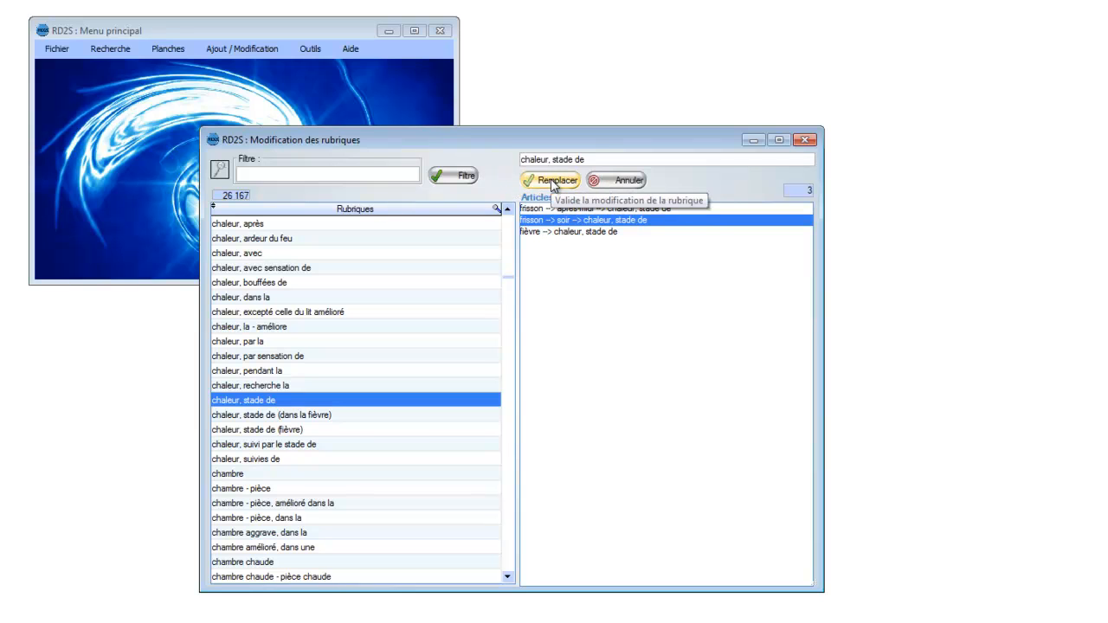
{"action": "left_click", "coordinate": [614, 182]}
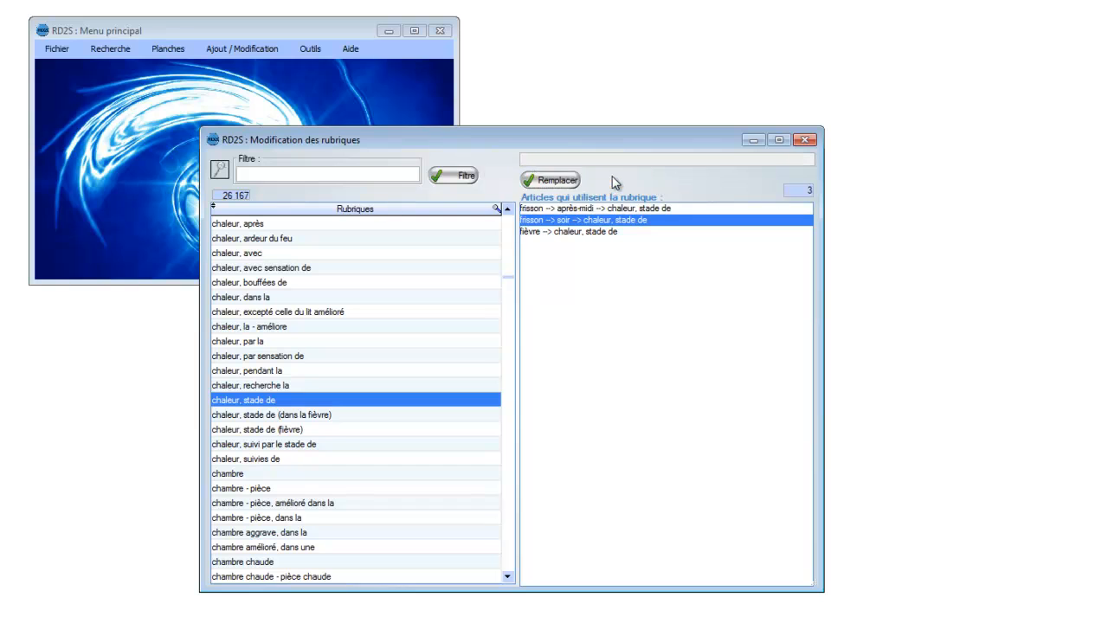
Step: Close the rubric modification window and open the lexicon modification window (Modification du lexique)
{"action": "left_click", "coordinate": [805, 140]}
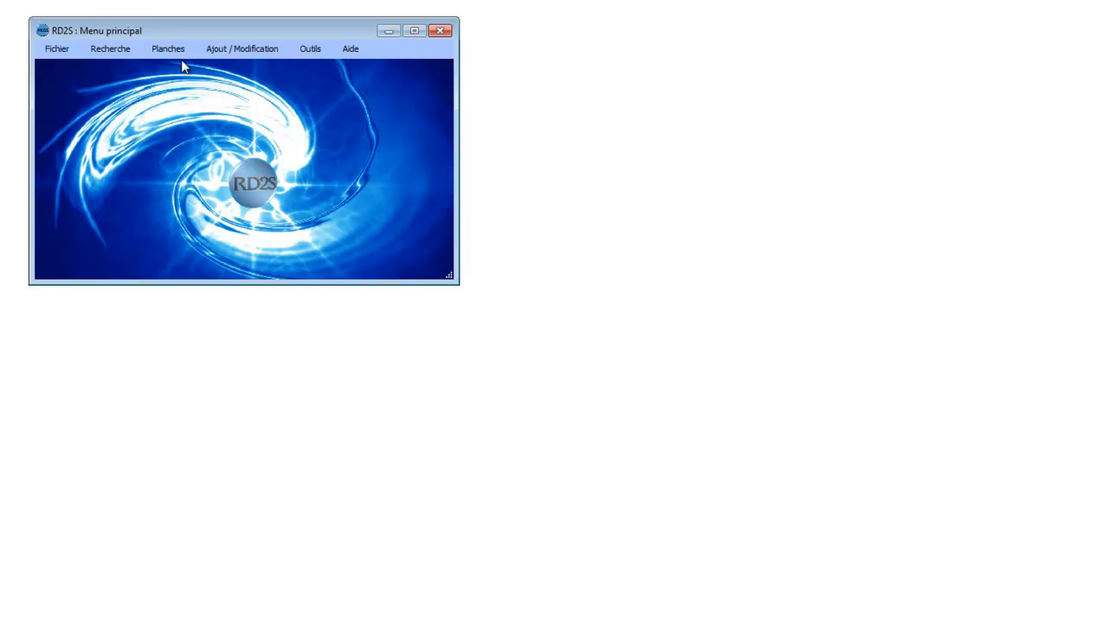
{"action": "left_click", "coordinate": [228, 50]}
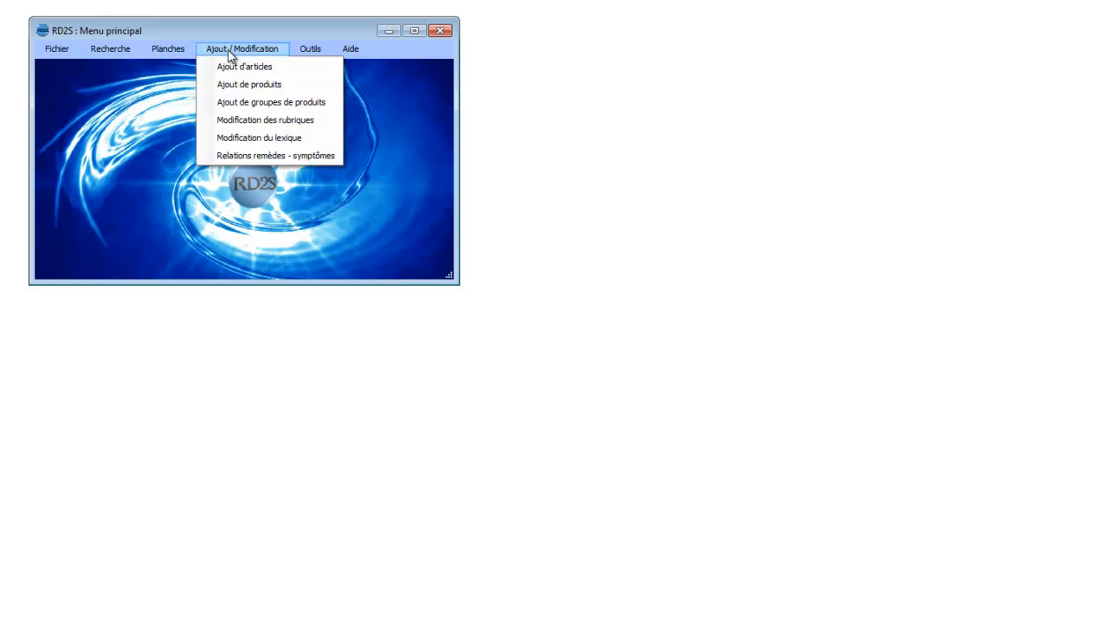
{"action": "left_click", "coordinate": [256, 141]}
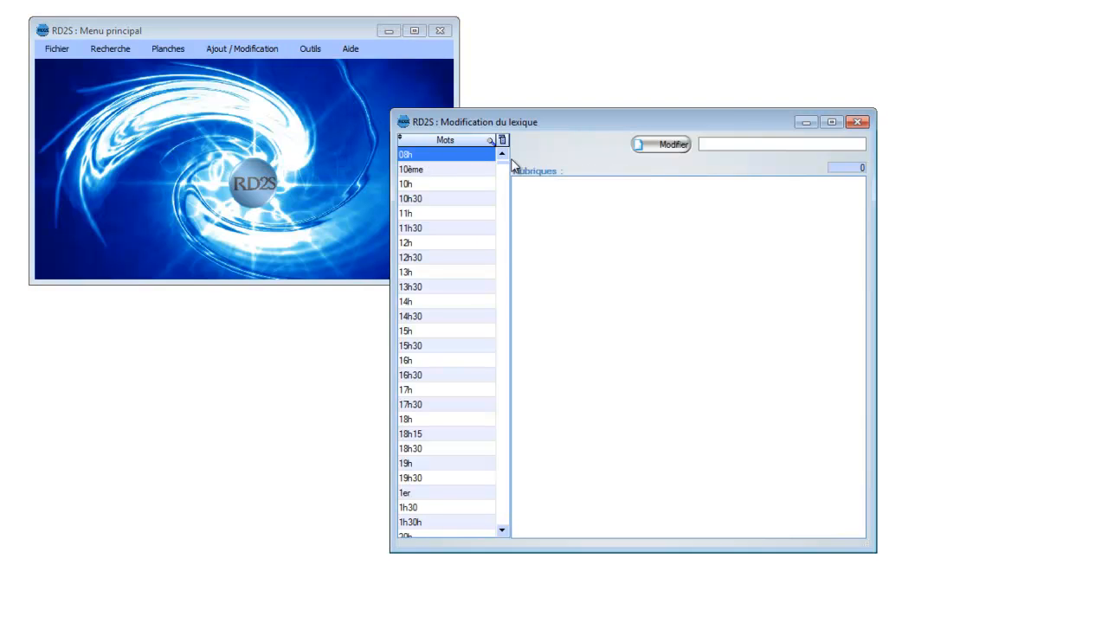
Step: Replace the lexicon word "isolée" with "isoléer" in all rubrics that use it
{"action": "left_click_drag", "start_coordinate": [506, 171], "coordinate": [502, 362]}
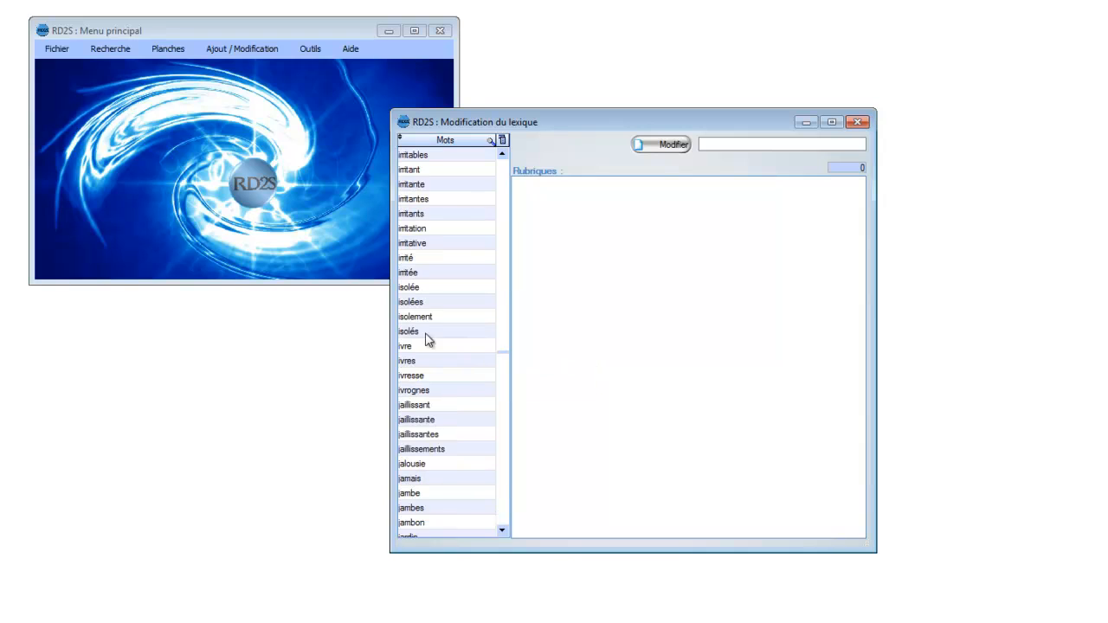
{"action": "left_click", "coordinate": [413, 289]}
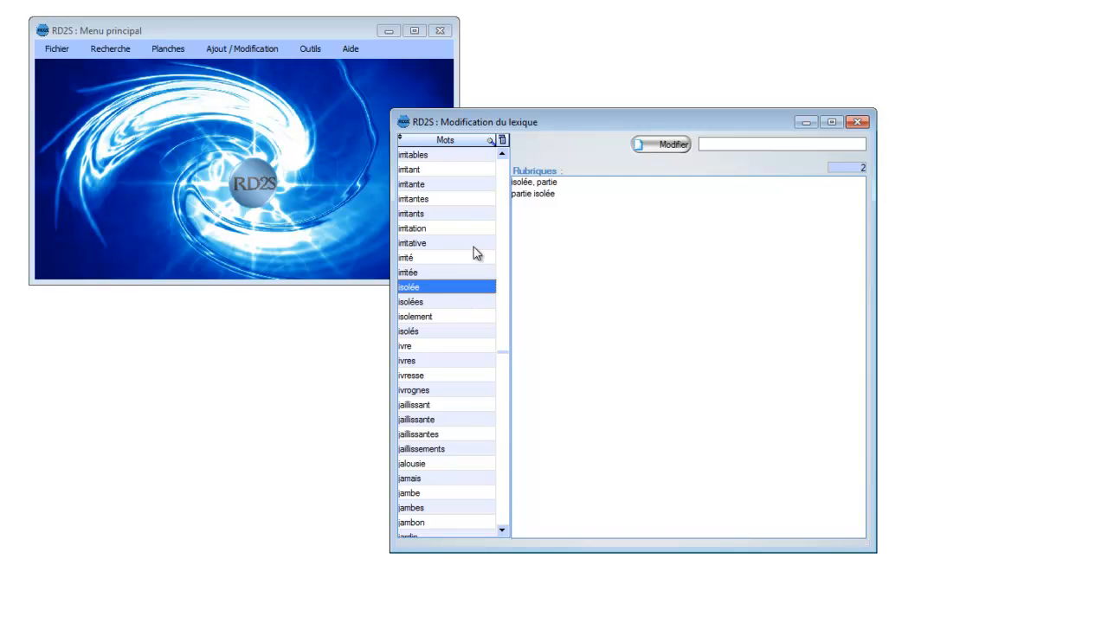
{"action": "left_click", "coordinate": [654, 145]}
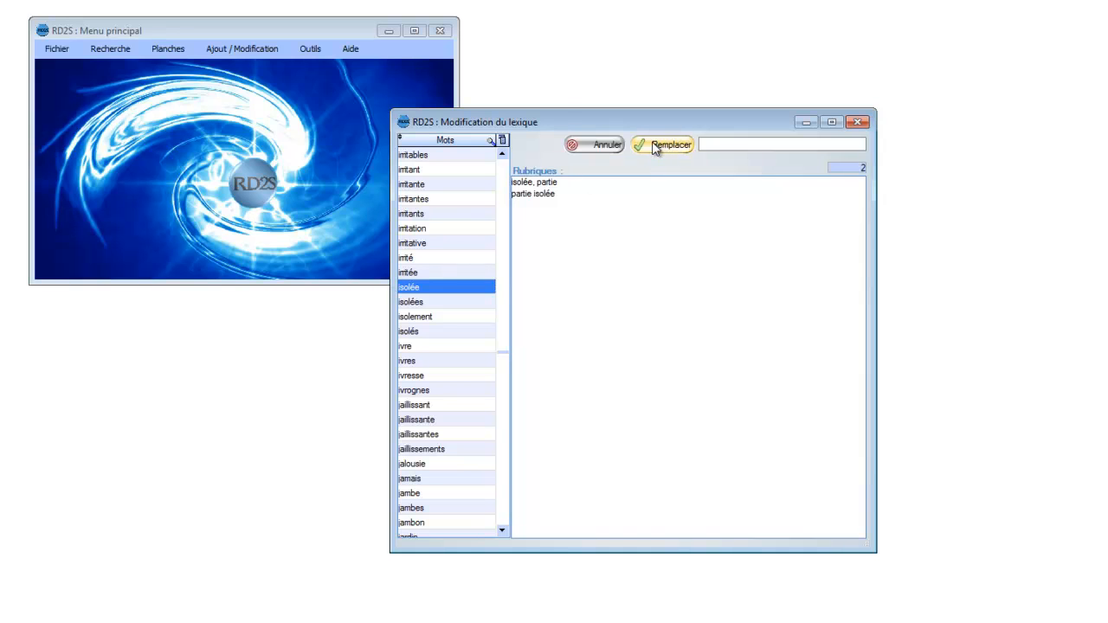
{"action": "double_click", "coordinate": [728, 145]}
{"action": "left_click", "coordinate": [653, 142]}
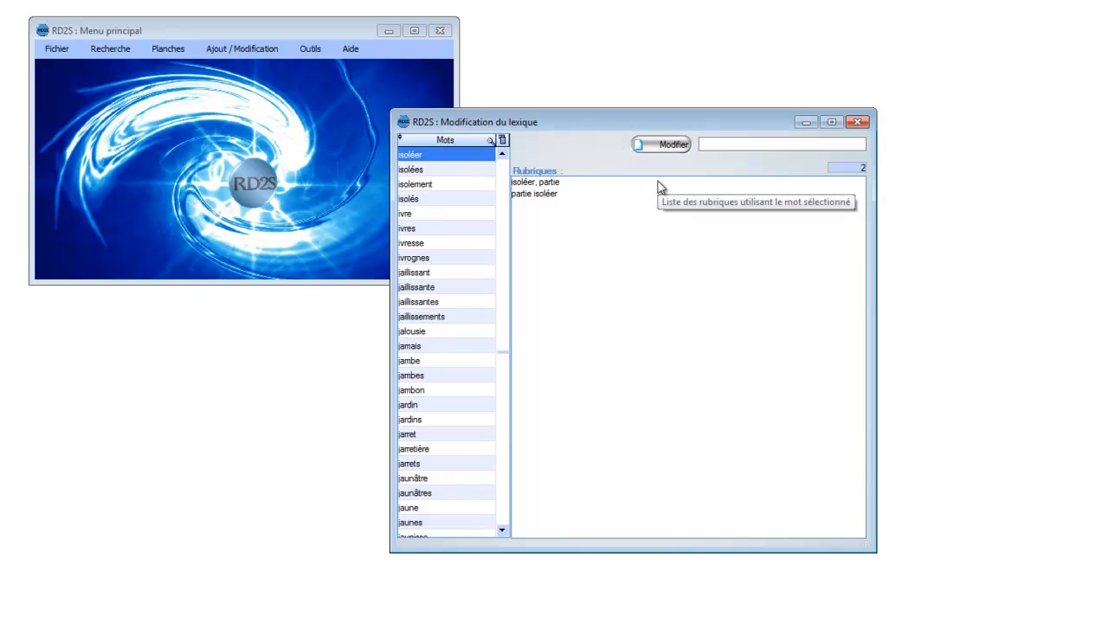
Step: Change the lexicon word "isoléer" back to "isolée" and apply the replacement
{"action": "left_click", "coordinate": [502, 155]}
{"action": "left_click", "coordinate": [502, 155]}
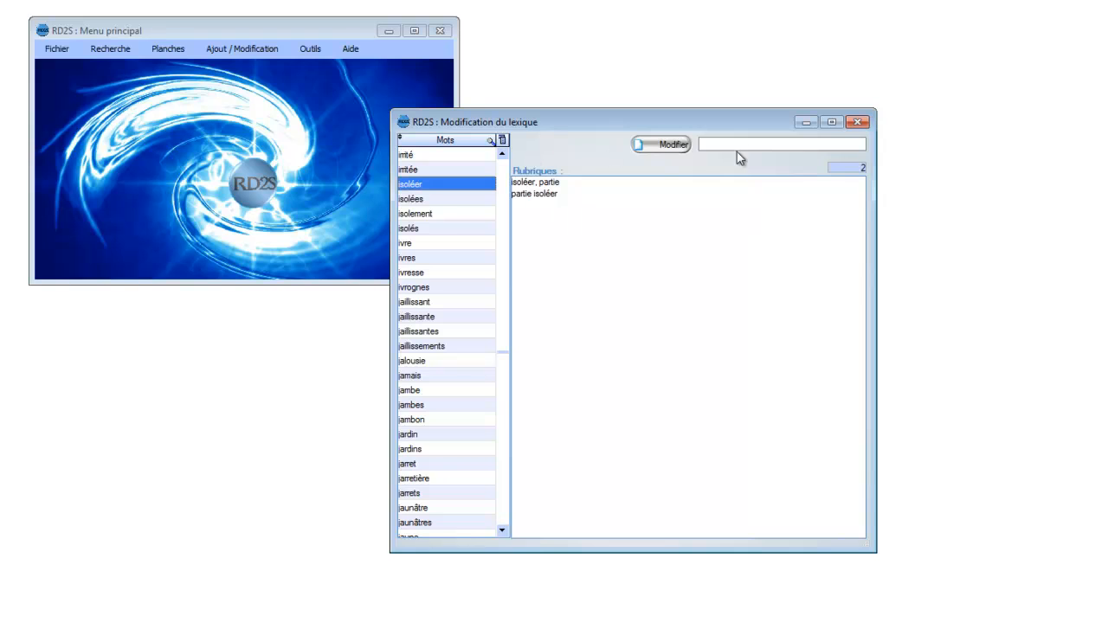
{"action": "left_click", "coordinate": [659, 150]}
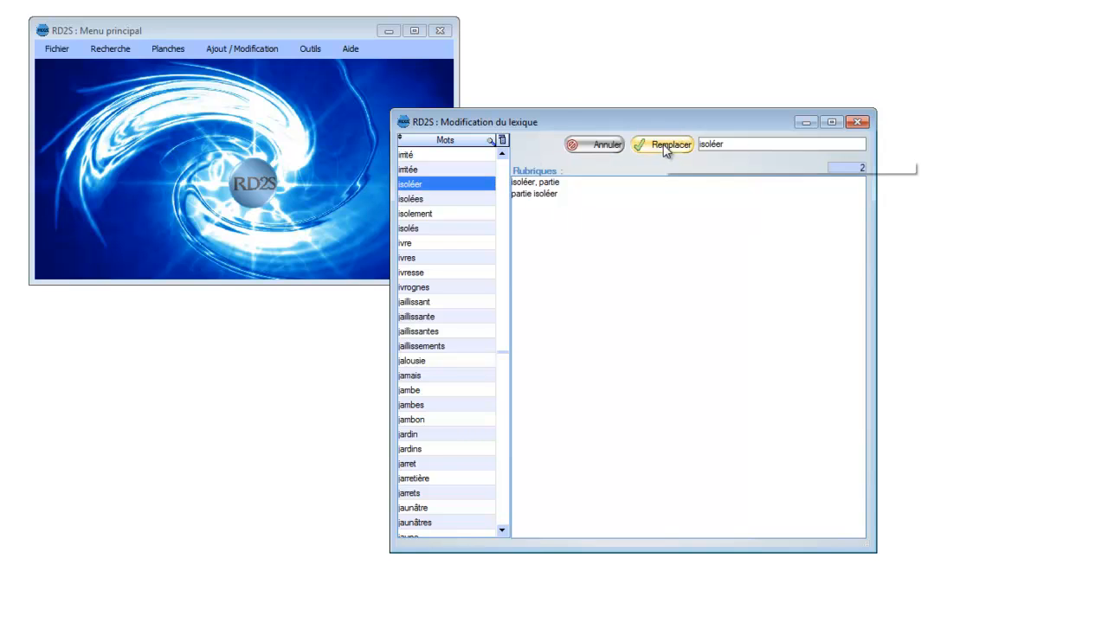
{"action": "left_click", "coordinate": [737, 144]}
{"action": "left_click", "coordinate": [738, 145]}
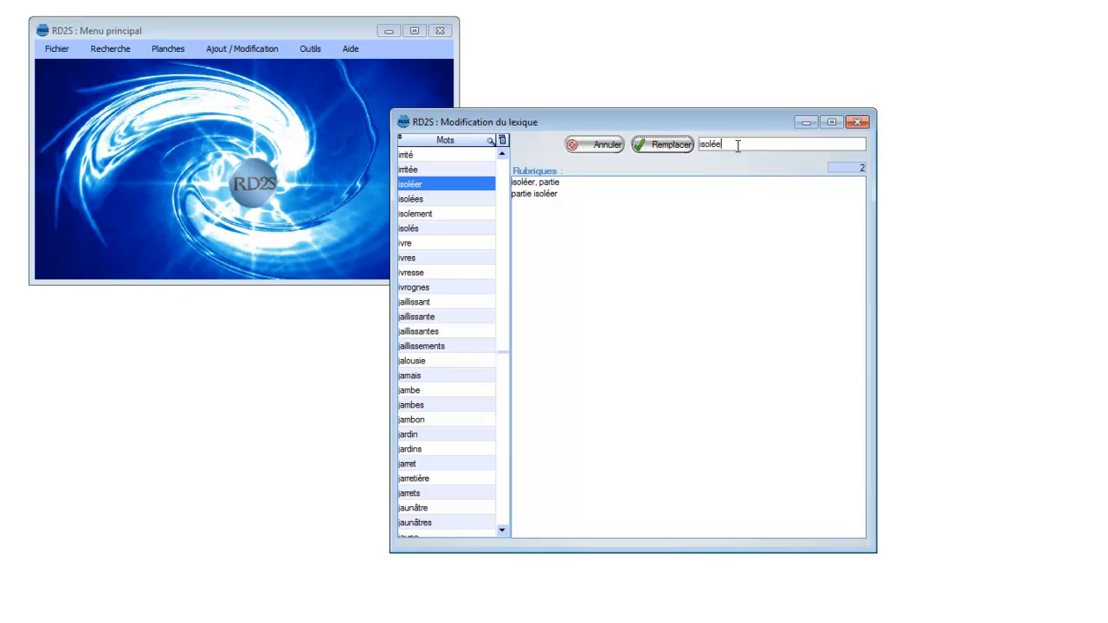
{"action": "left_click", "coordinate": [669, 146]}
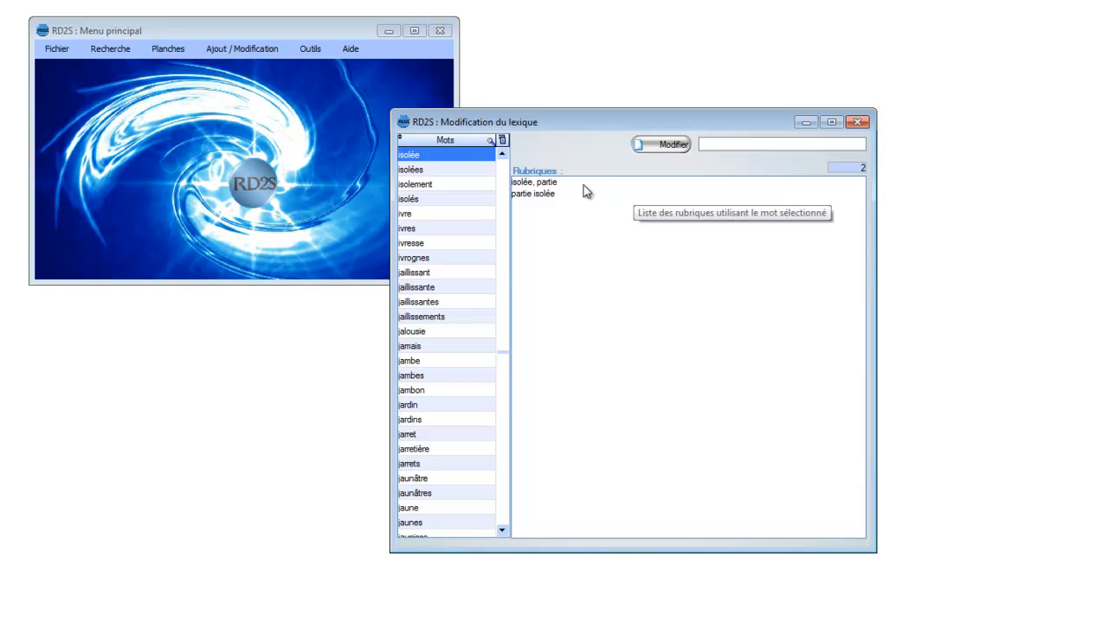
Step: Open the rubric "isolée, partie" from the lexicon and view its article under "découvrir, se" in the article addition window
{"action": "left_click", "coordinate": [531, 186]}
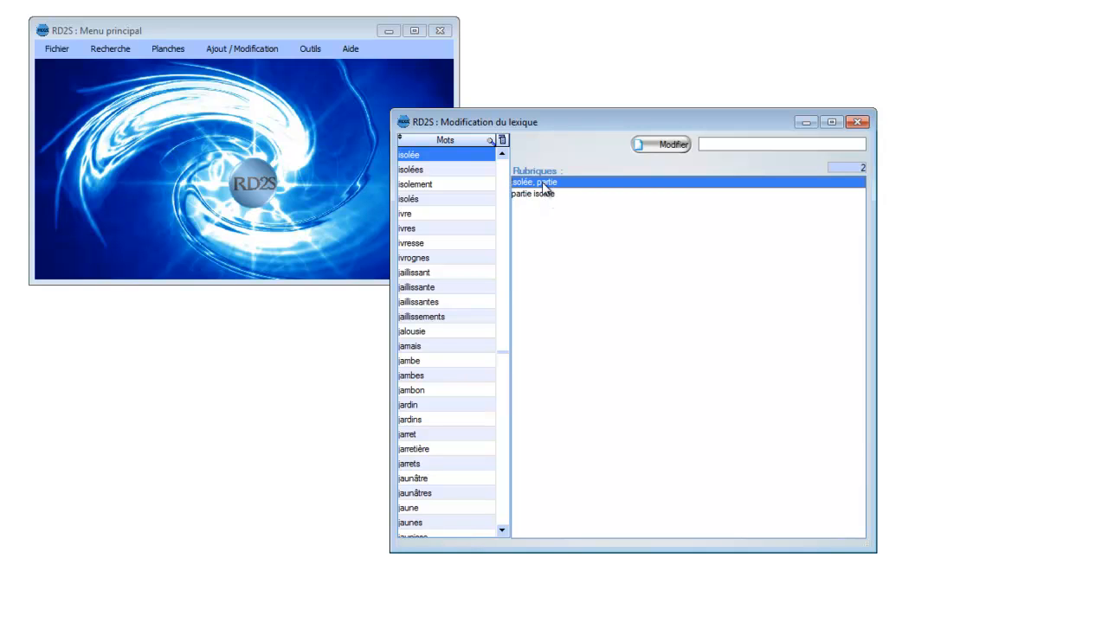
{"action": "double_click", "coordinate": [543, 183]}
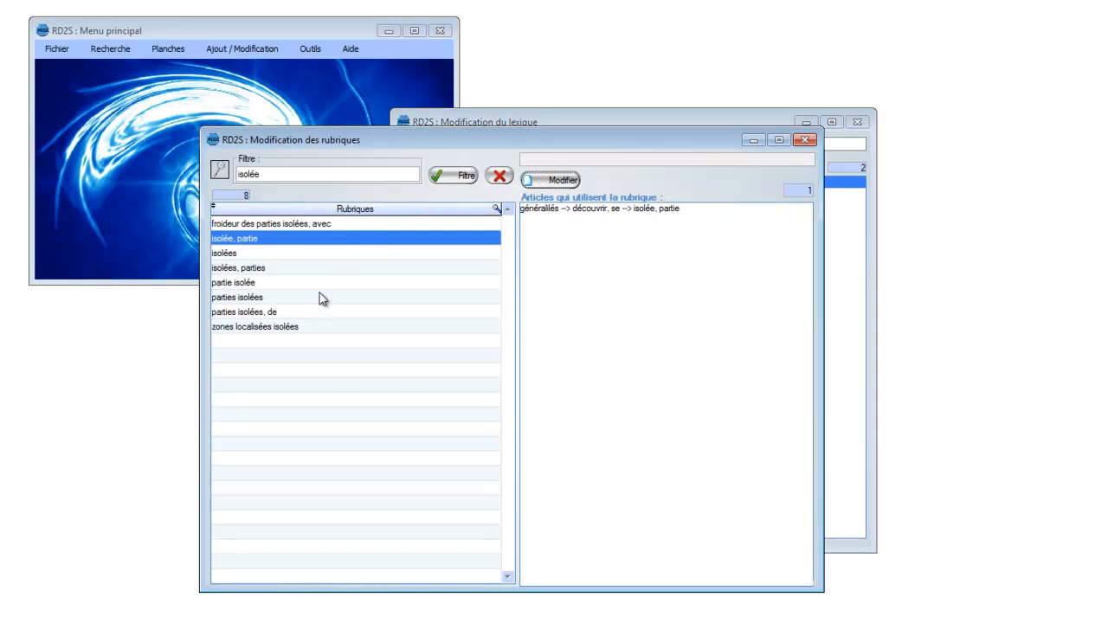
{"action": "left_click_drag", "start_coordinate": [431, 141], "coordinate": [363, 171]}
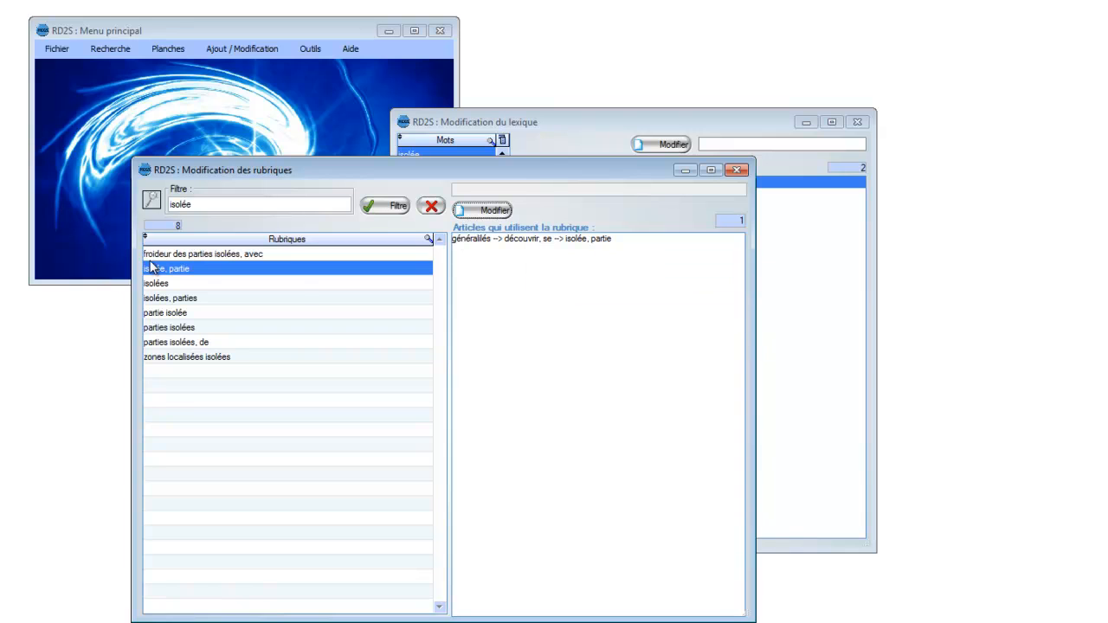
{"action": "double_click", "coordinate": [532, 242]}
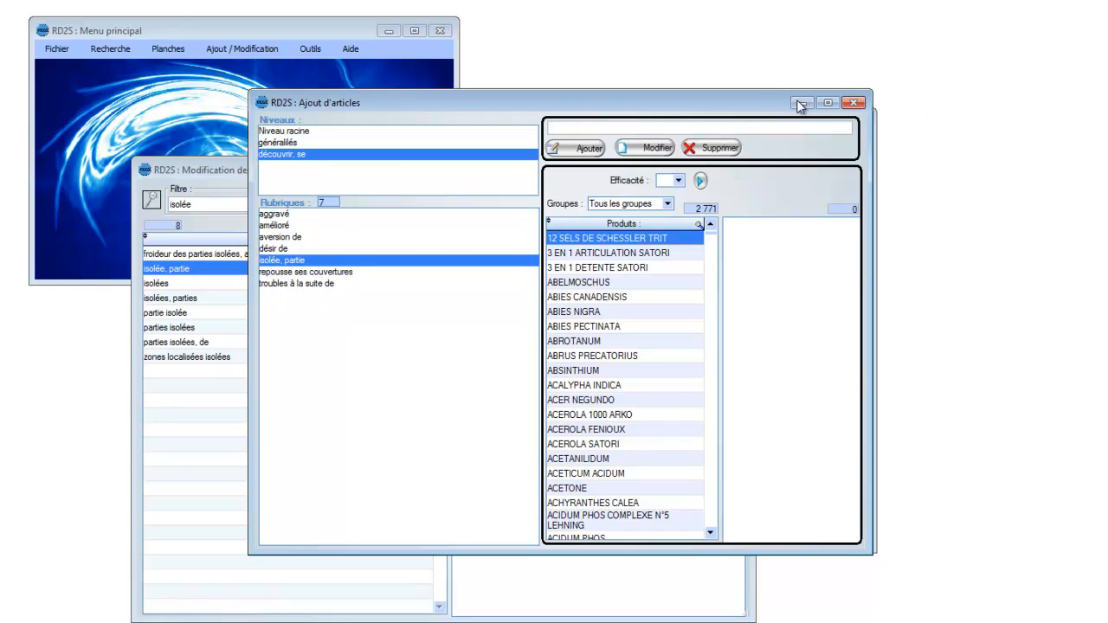
Step: Close the article, rubric and lexicon windows and open the remedy-symptom relations window (Relations remèdes - symptômes)
{"action": "left_click", "coordinate": [856, 102]}
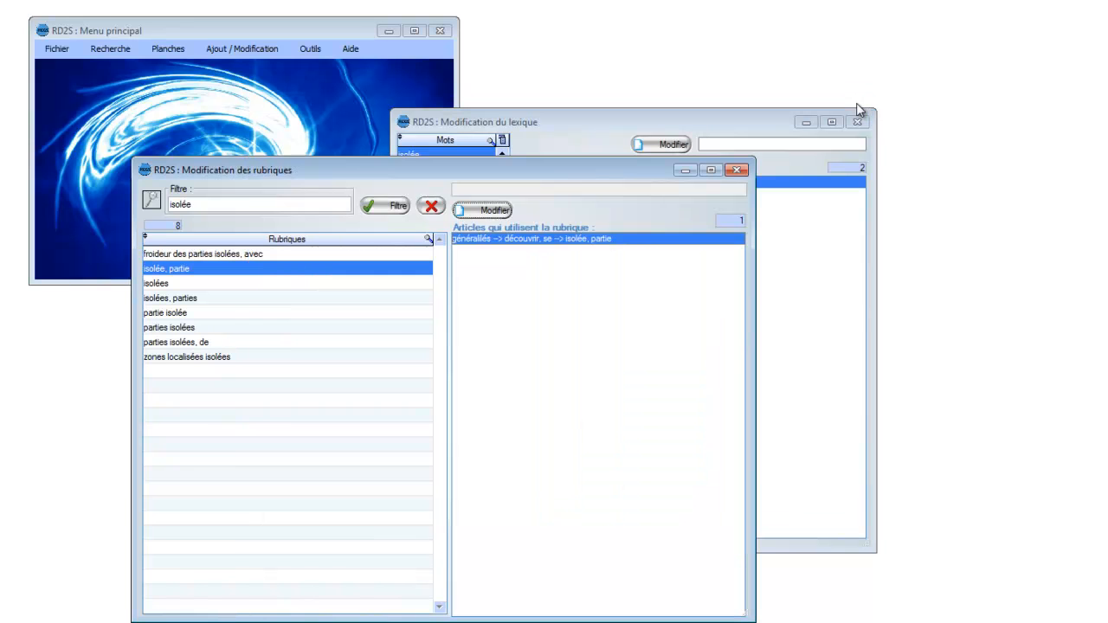
{"action": "left_click", "coordinate": [736, 172]}
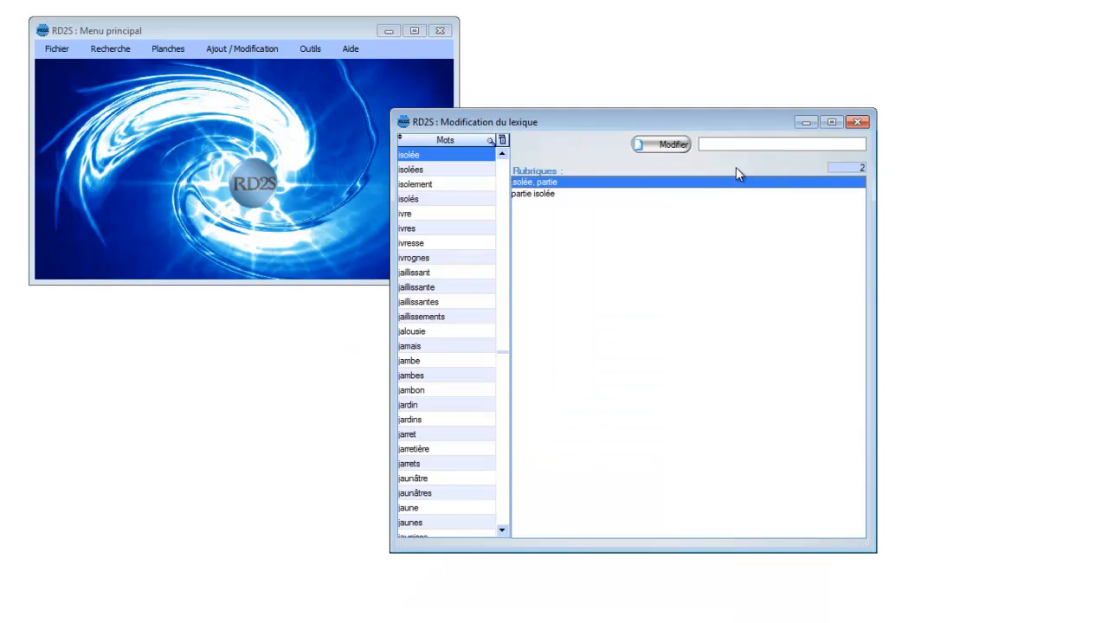
{"action": "left_click", "coordinate": [857, 123]}
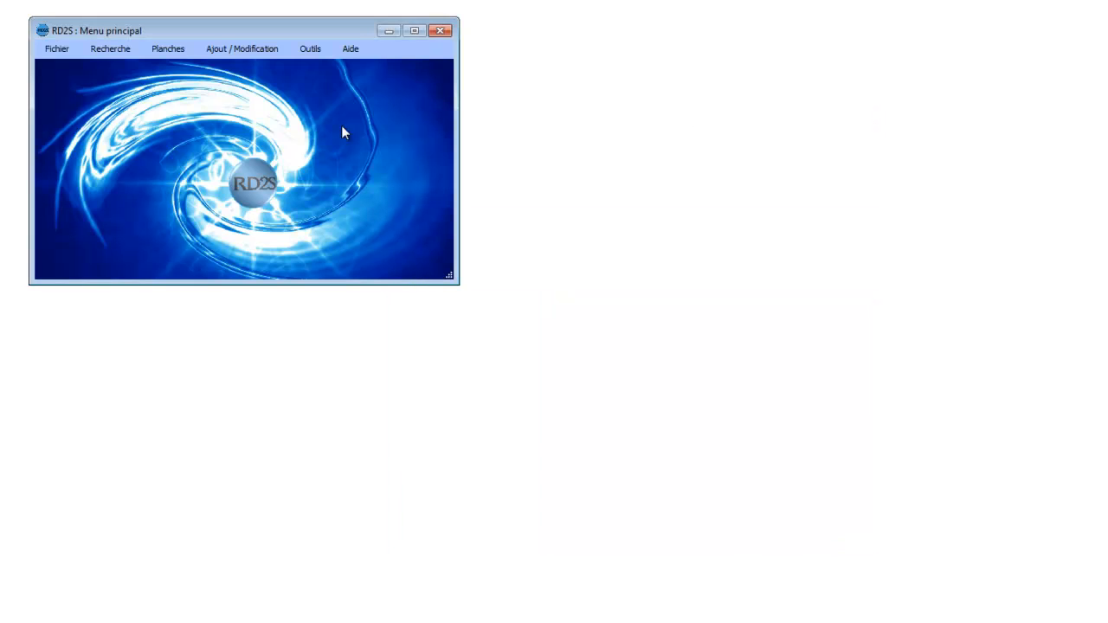
{"action": "left_click", "coordinate": [243, 50]}
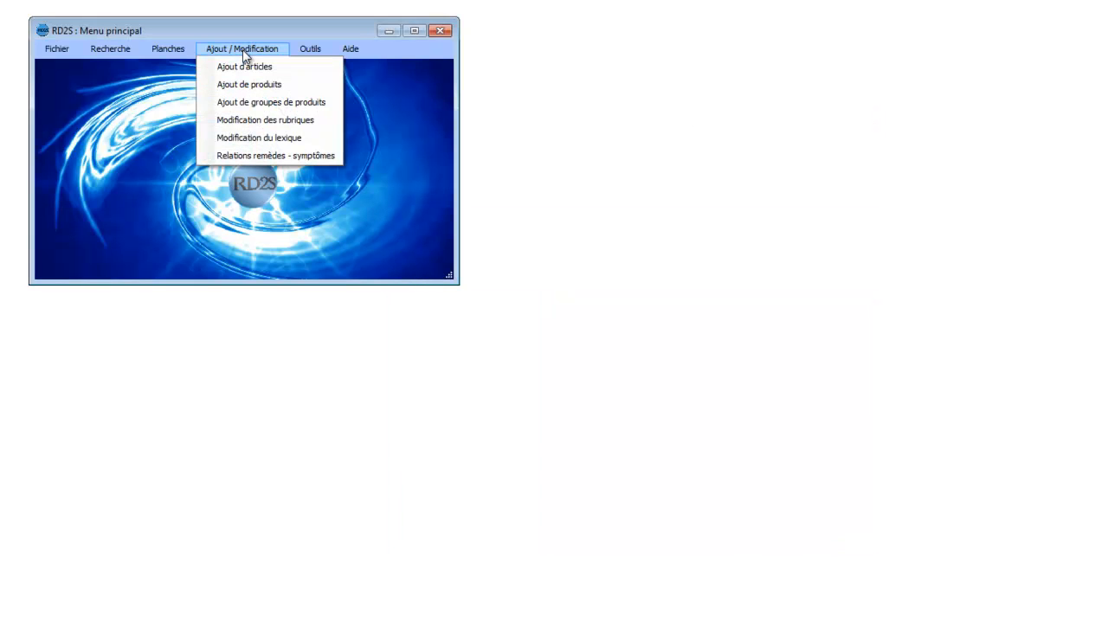
{"action": "left_click", "coordinate": [255, 155]}
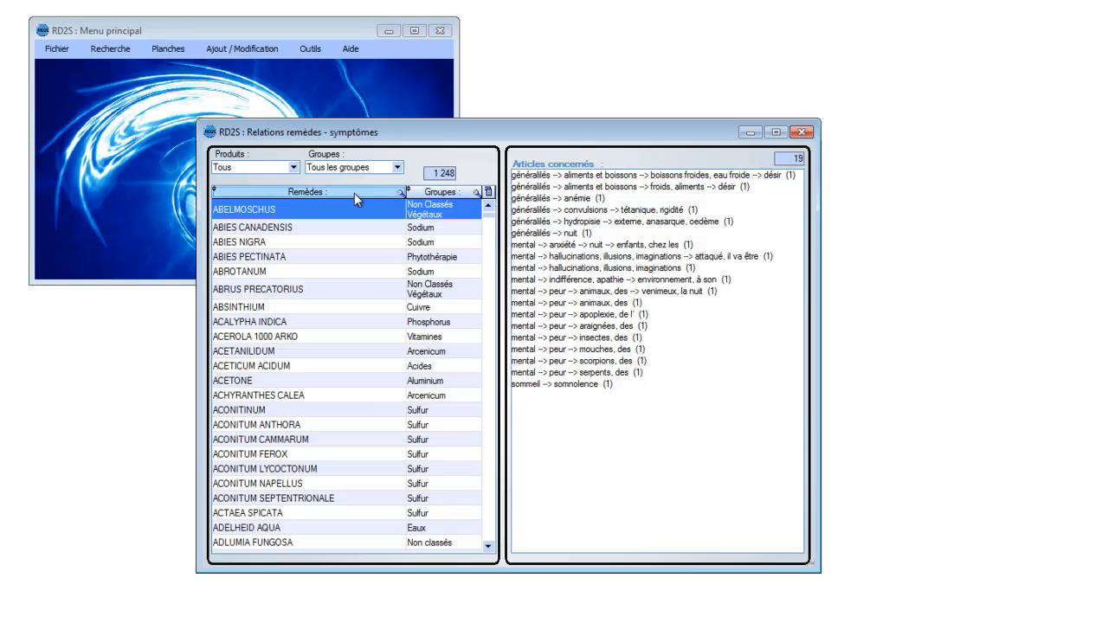
Step: View the articles related to the remedies ABSINTHIUM, ACONITINUM and ACONITUM CAMMARUM
{"action": "left_click", "coordinate": [288, 307]}
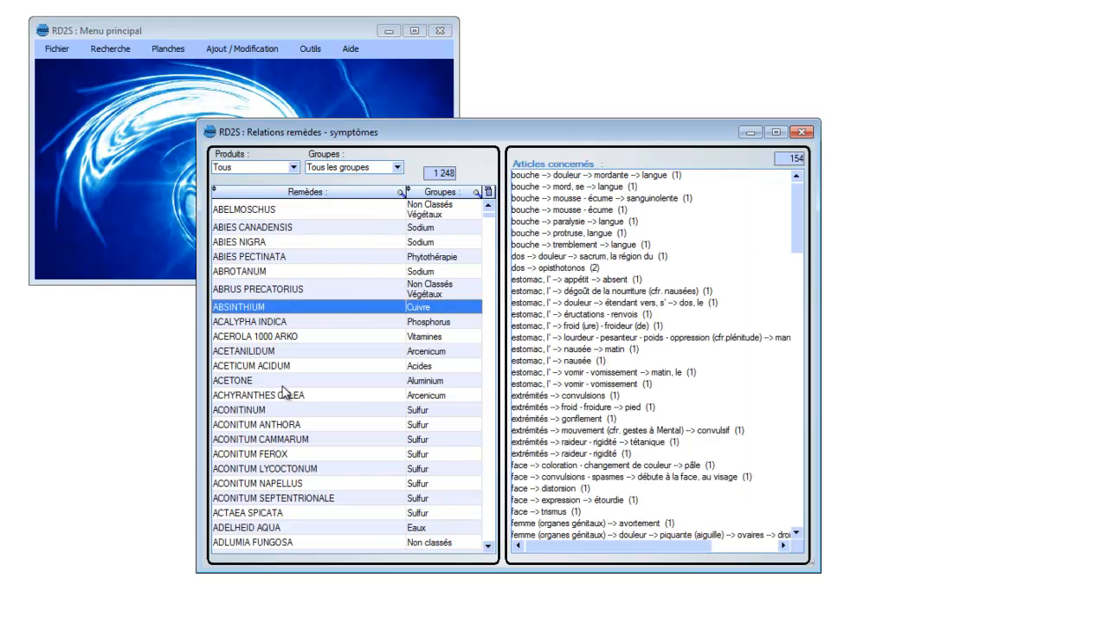
{"action": "left_click", "coordinate": [264, 412]}
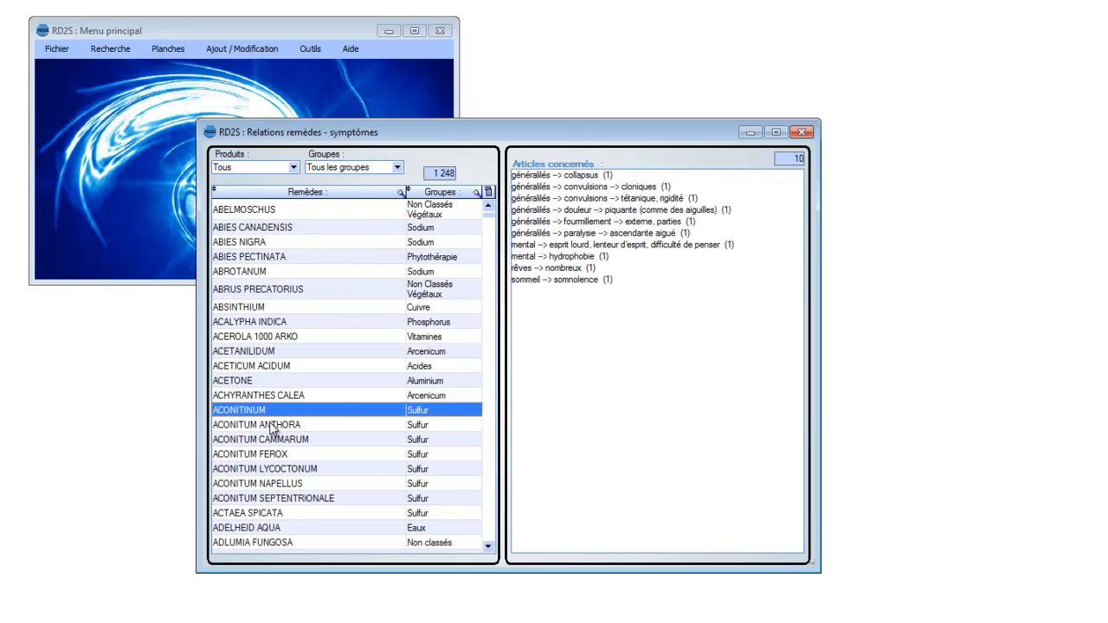
{"action": "left_click", "coordinate": [272, 440]}
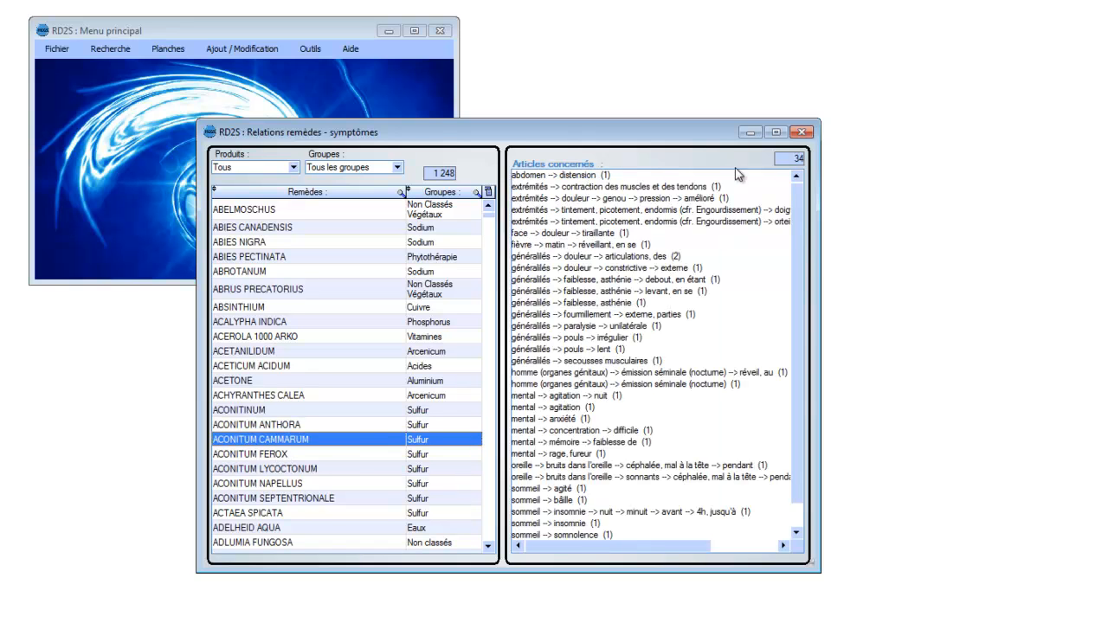
{"action": "left_click_drag", "start_coordinate": [794, 232], "coordinate": [790, 303]}
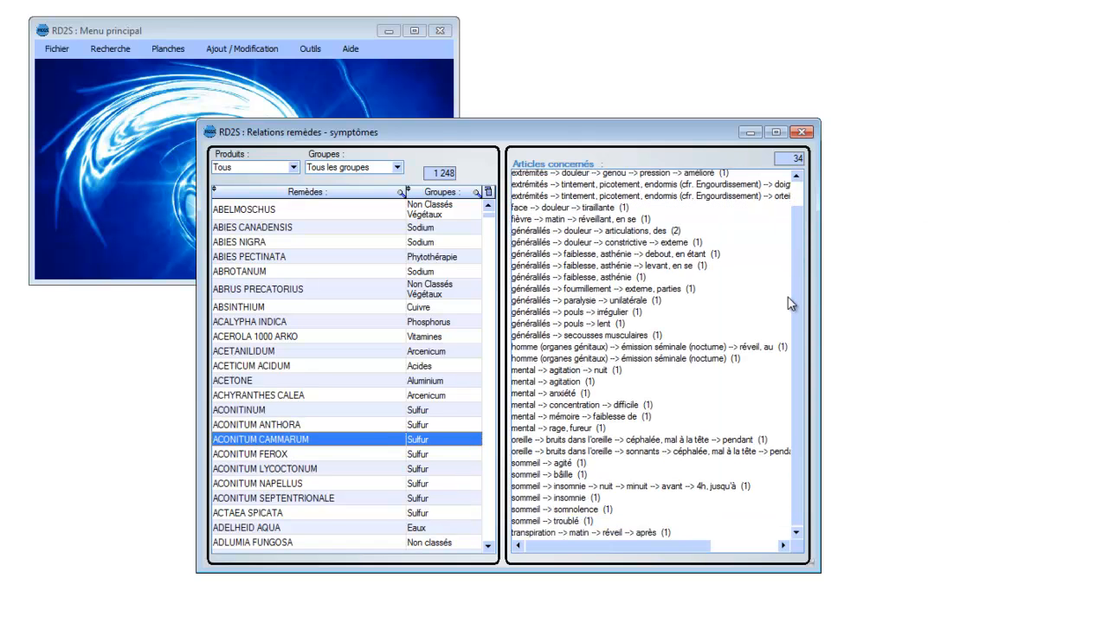
{"action": "left_click_drag", "start_coordinate": [792, 259], "coordinate": [794, 248]}
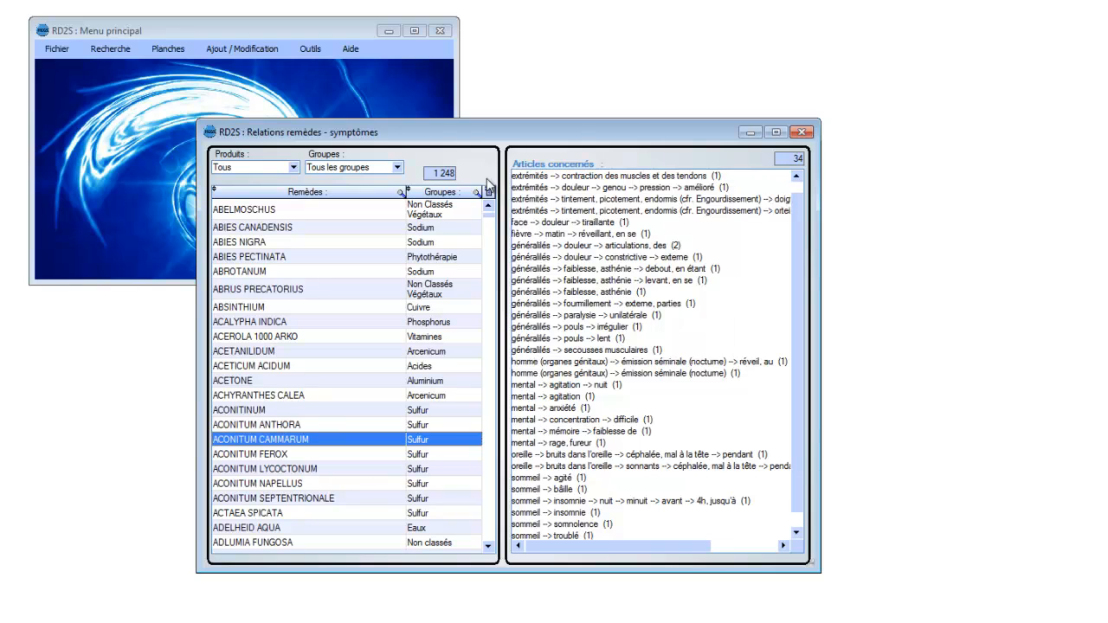
Step: Find the remedy BELLADONNA in the remedy list and display its related articles
{"action": "left_click_drag", "start_coordinate": [491, 223], "coordinate": [491, 294]}
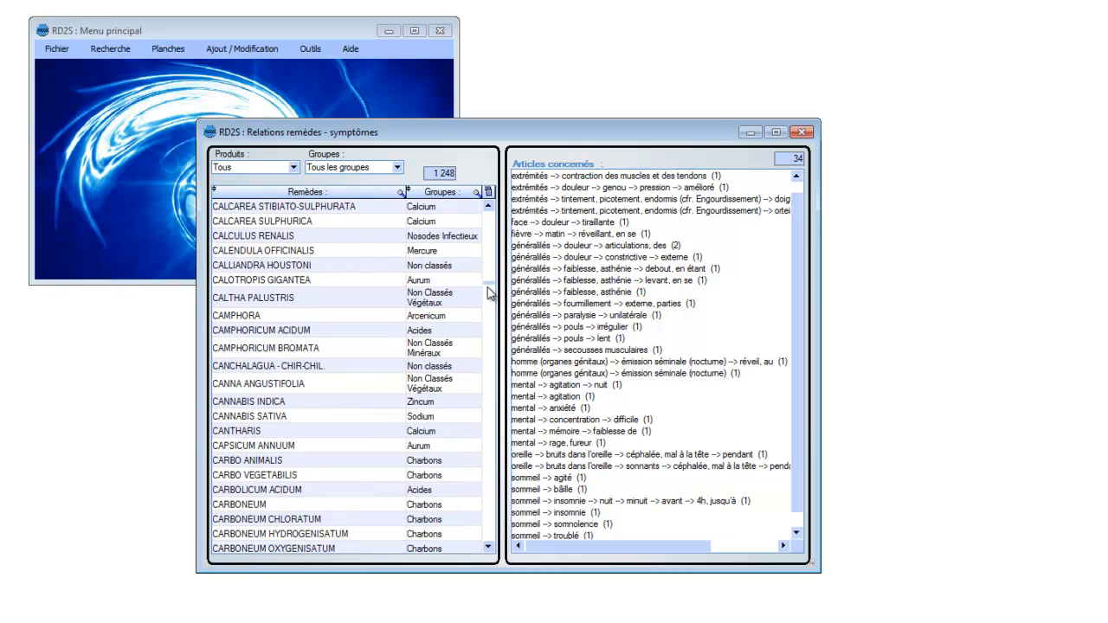
{"action": "scroll", "coordinate": [488, 295], "scroll_direction": "up", "scroll_amount": 15}
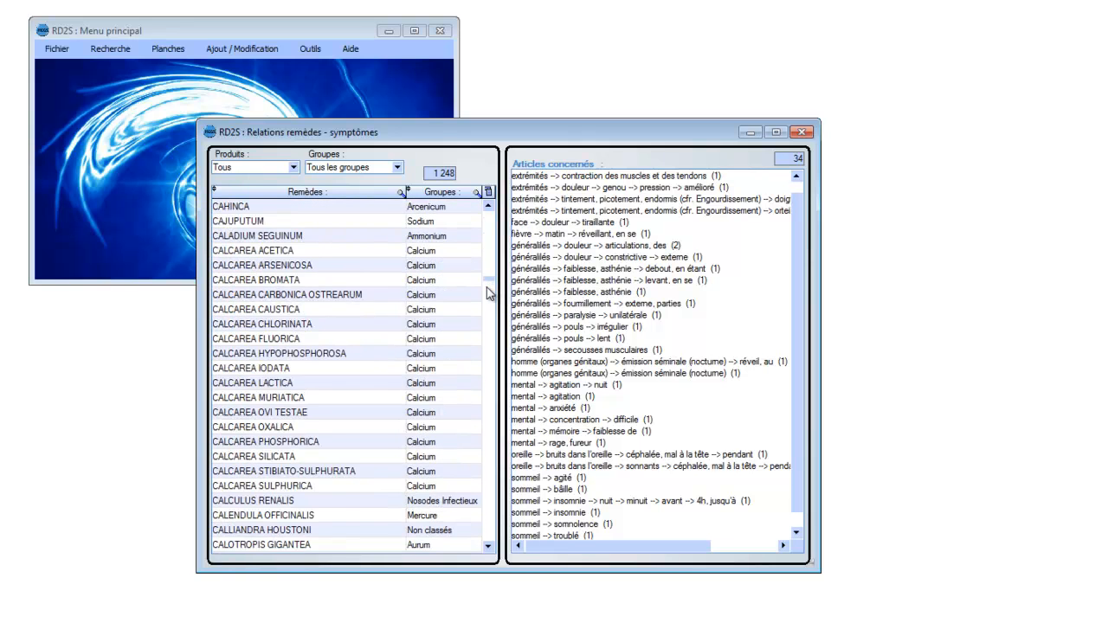
{"action": "scroll", "coordinate": [488, 295], "scroll_direction": "up", "scroll_amount": 11}
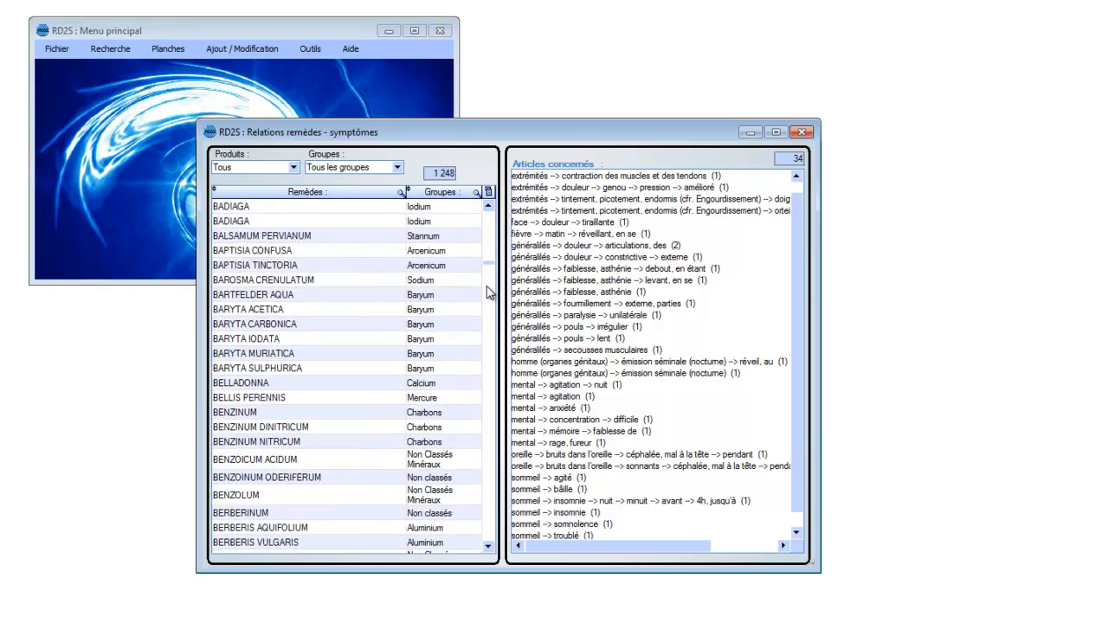
{"action": "scroll", "coordinate": [487, 295], "scroll_direction": "down", "scroll_amount": 5}
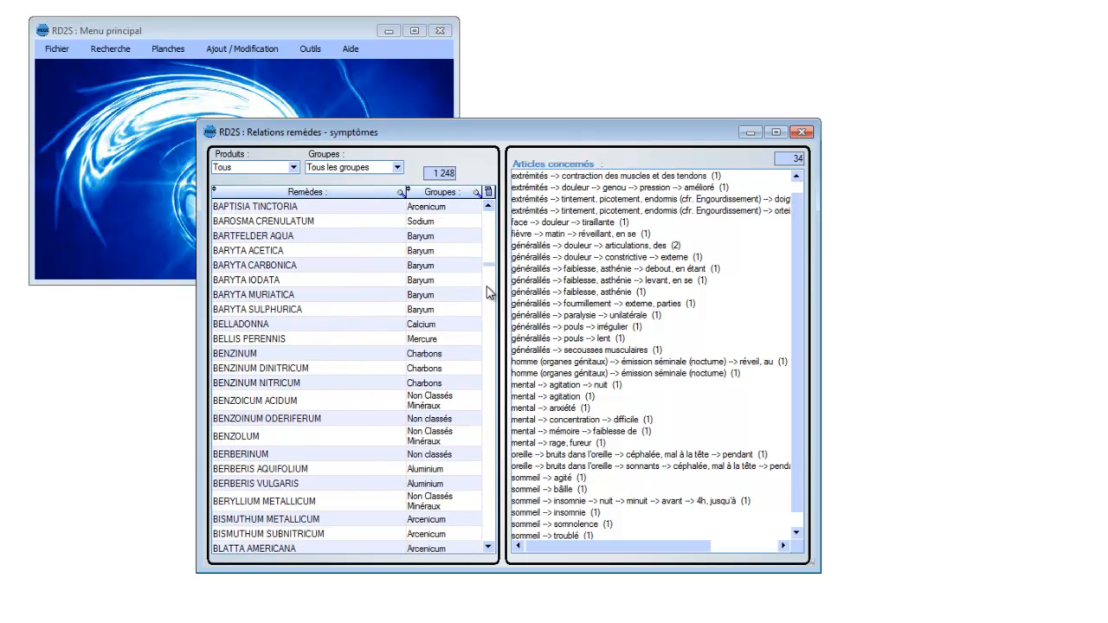
{"action": "scroll", "coordinate": [488, 294], "scroll_direction": "down", "scroll_amount": 1}
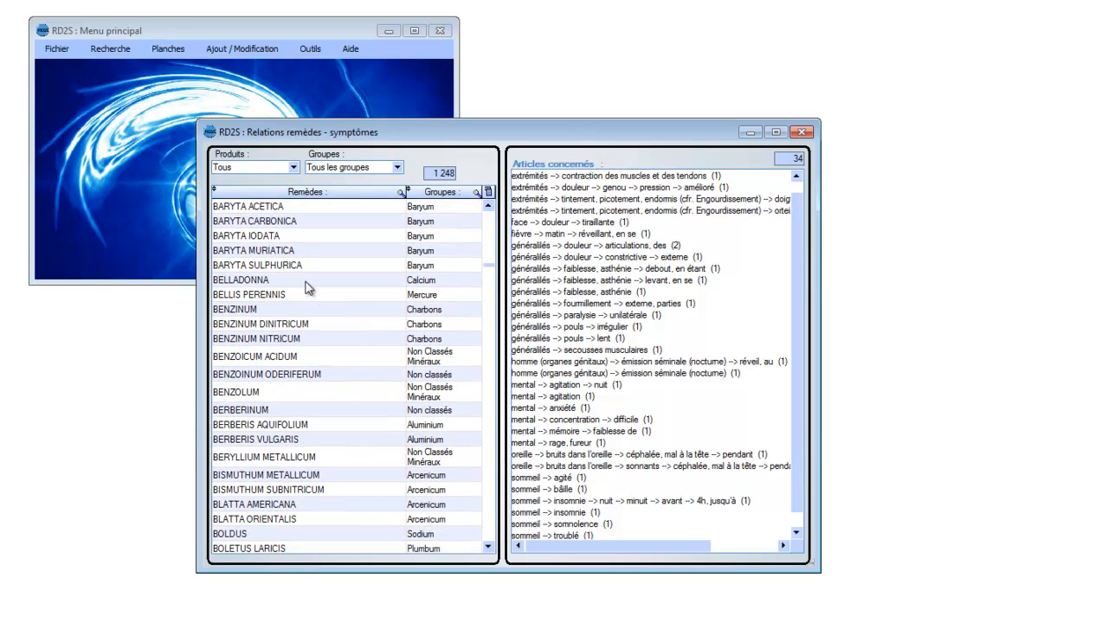
{"action": "left_click", "coordinate": [269, 279]}
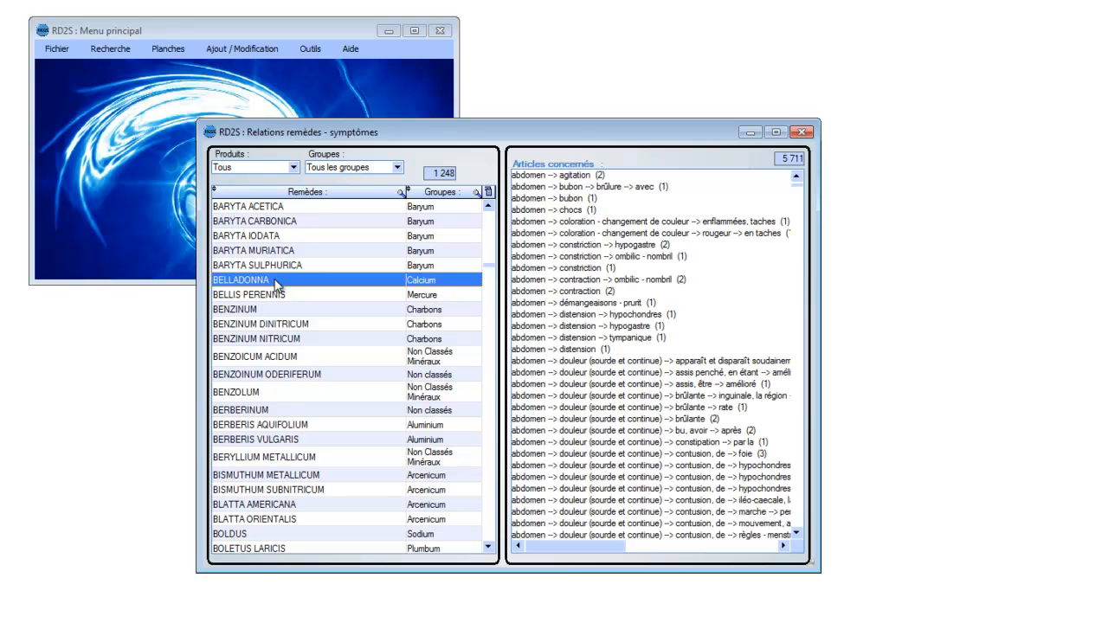
Step: Open BELLADONNA's related article "quinquina(sans cachexie)", view its remedies in the article addition window, and close that window
{"action": "left_click_drag", "start_coordinate": [798, 185], "coordinate": [806, 346]}
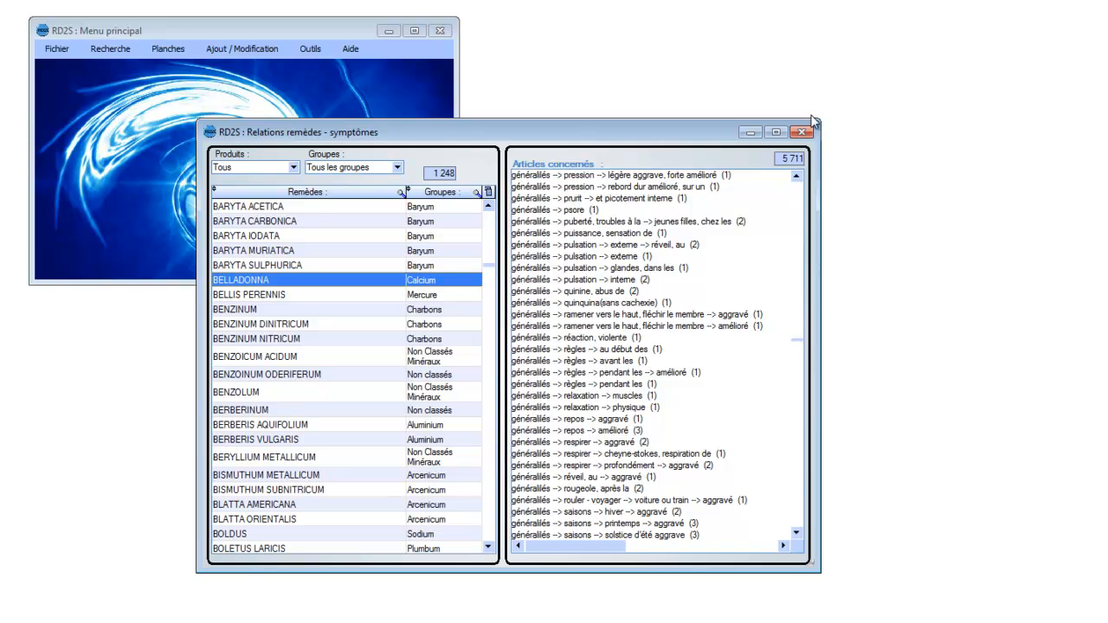
{"action": "double_click", "coordinate": [599, 303]}
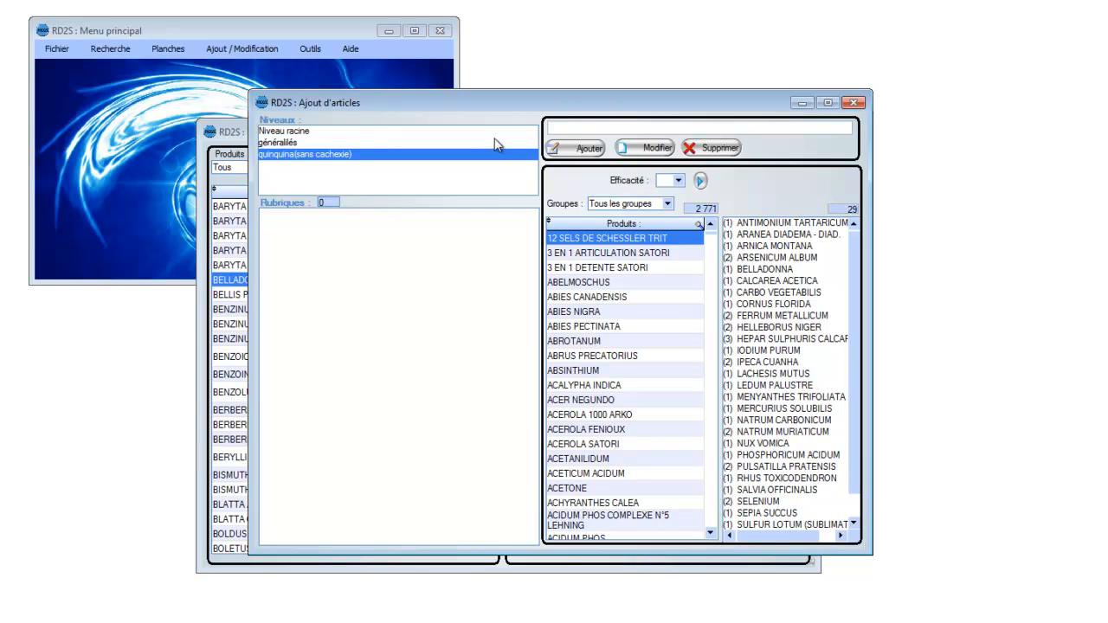
{"action": "left_click", "coordinate": [854, 103]}
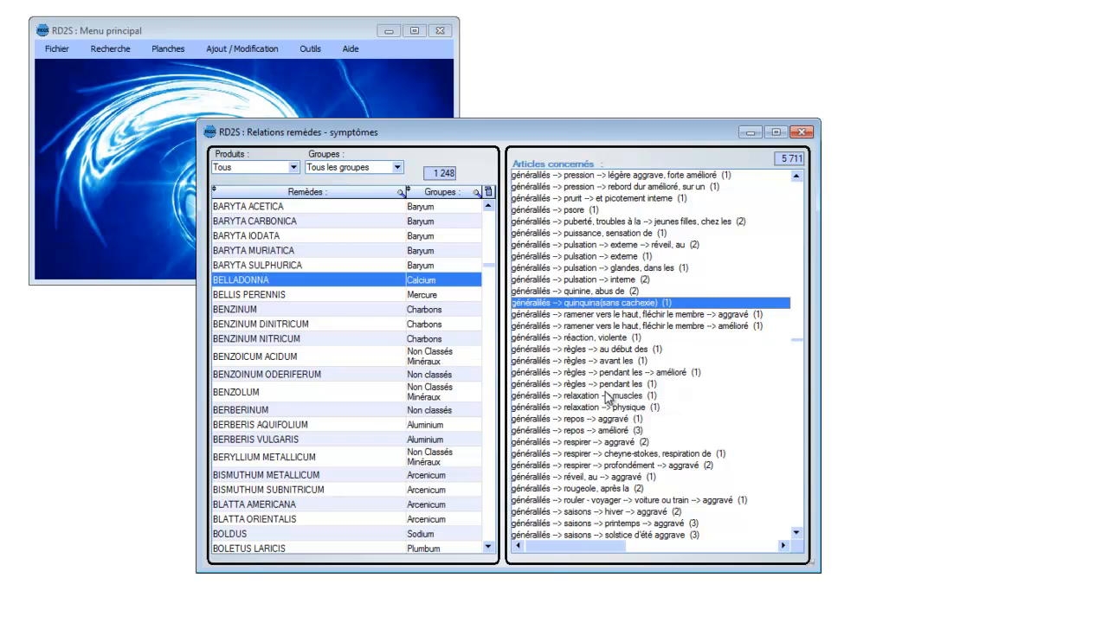
Step: Review the group and product filter options for the remedy list, and close the remedy-symptom relations window
{"action": "left_click", "coordinate": [397, 169]}
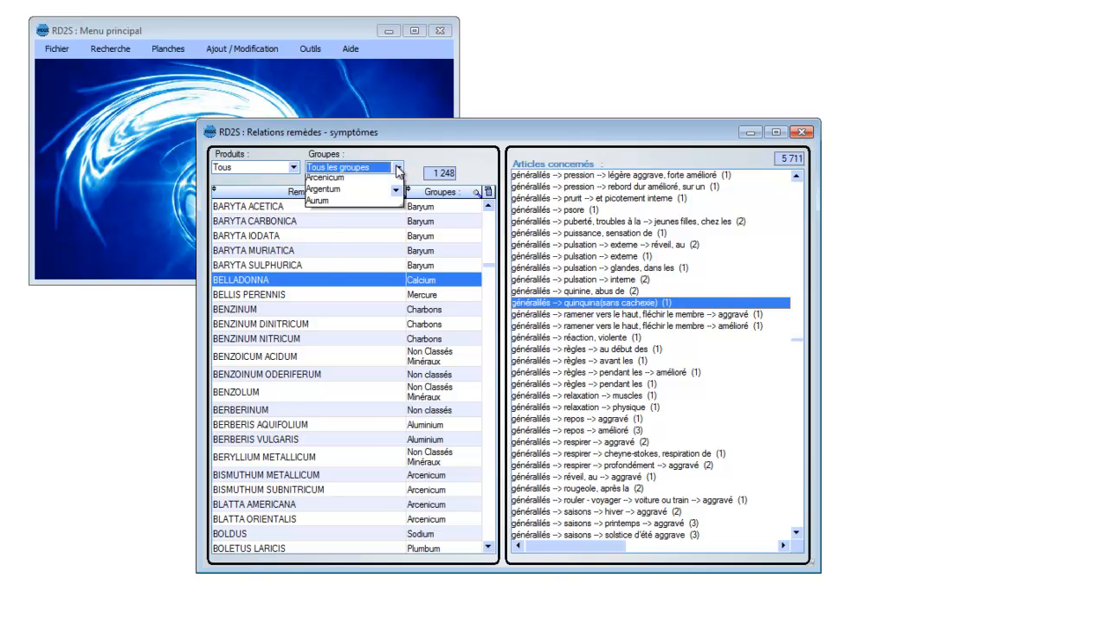
{"action": "left_click", "coordinate": [251, 175]}
{"action": "left_click", "coordinate": [294, 168]}
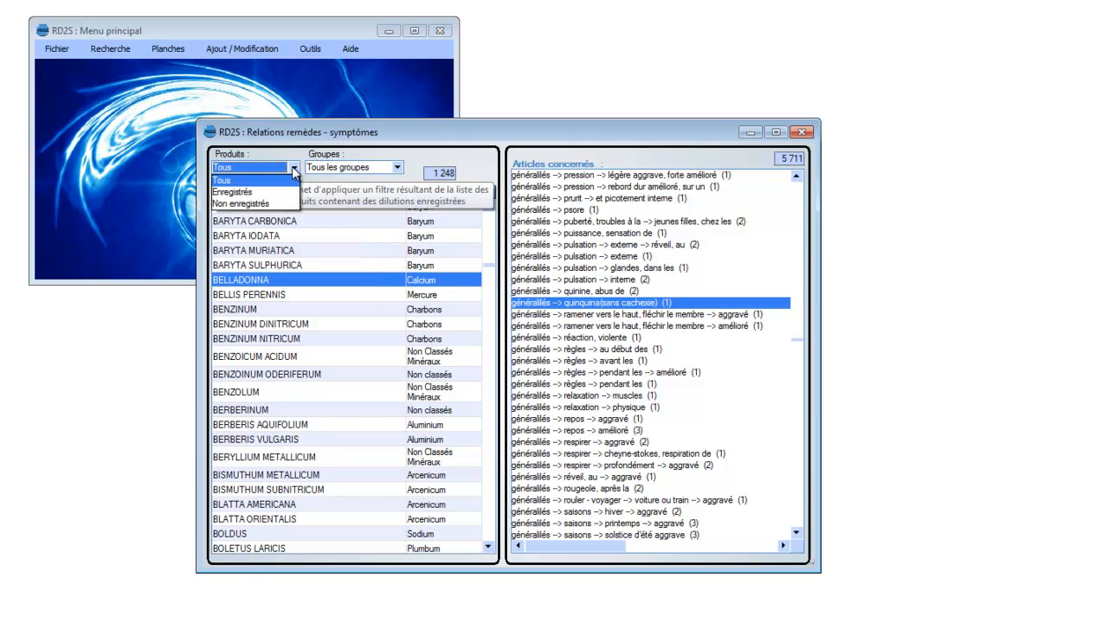
{"action": "left_click", "coordinate": [293, 169]}
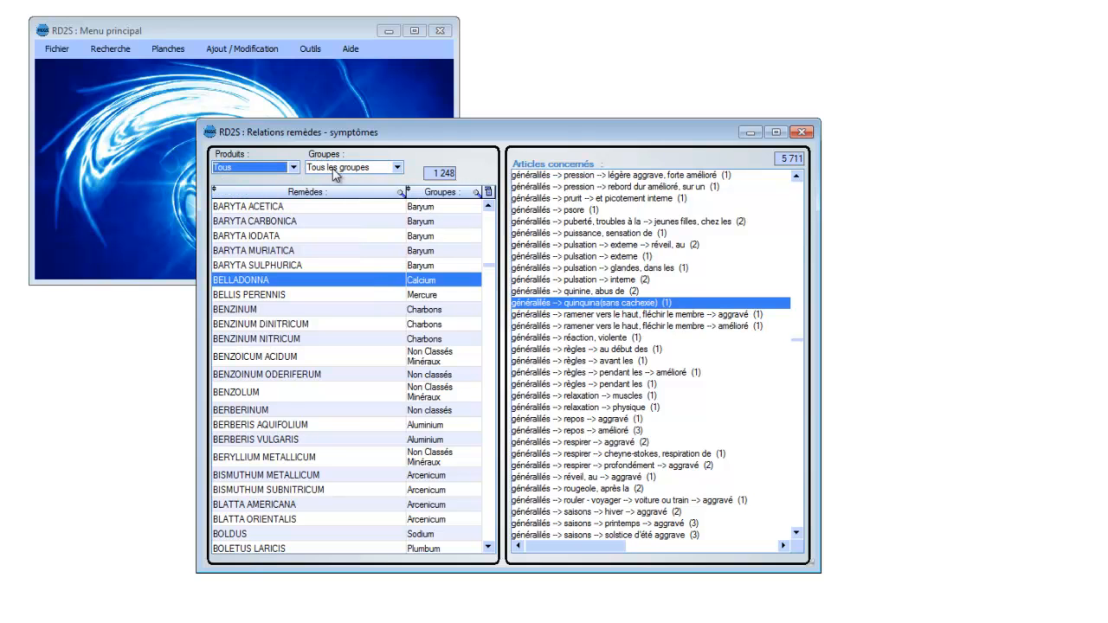
{"action": "left_click", "coordinate": [804, 134]}
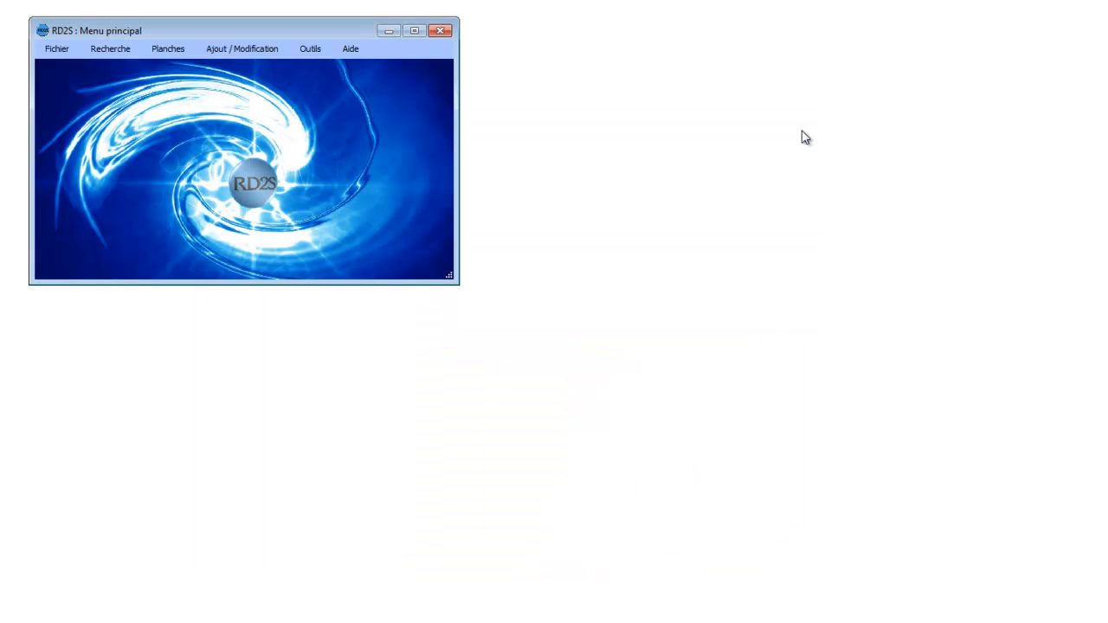
Step: Open the hardware configuration (Configuration matérielle) and examine the input and output devices and the input device signature
{"action": "left_click", "coordinate": [312, 52]}
{"action": "mouse_move", "coordinate": [264, 52]}
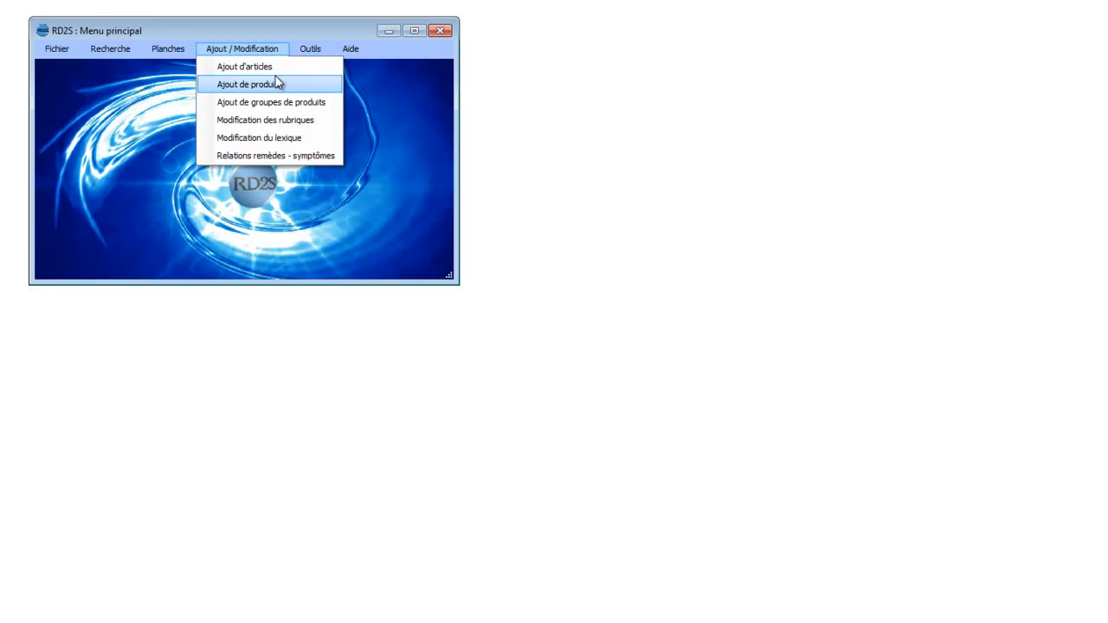
{"action": "mouse_move", "coordinate": [300, 59]}
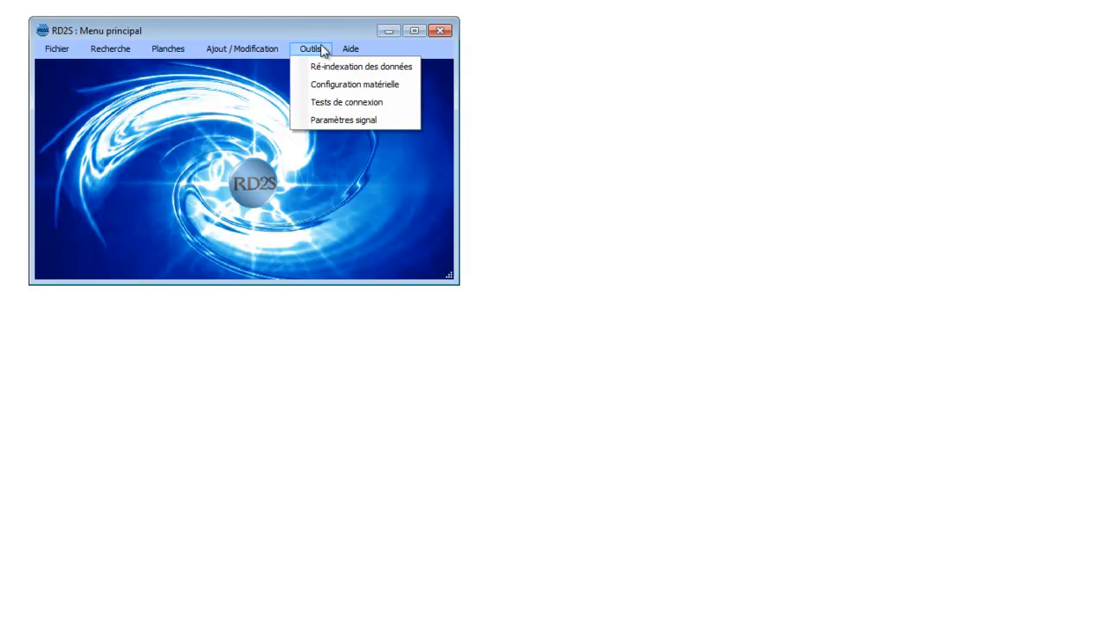
{"action": "left_click", "coordinate": [332, 85]}
{"action": "left_click_drag", "start_coordinate": [658, 123], "coordinate": [656, 91]}
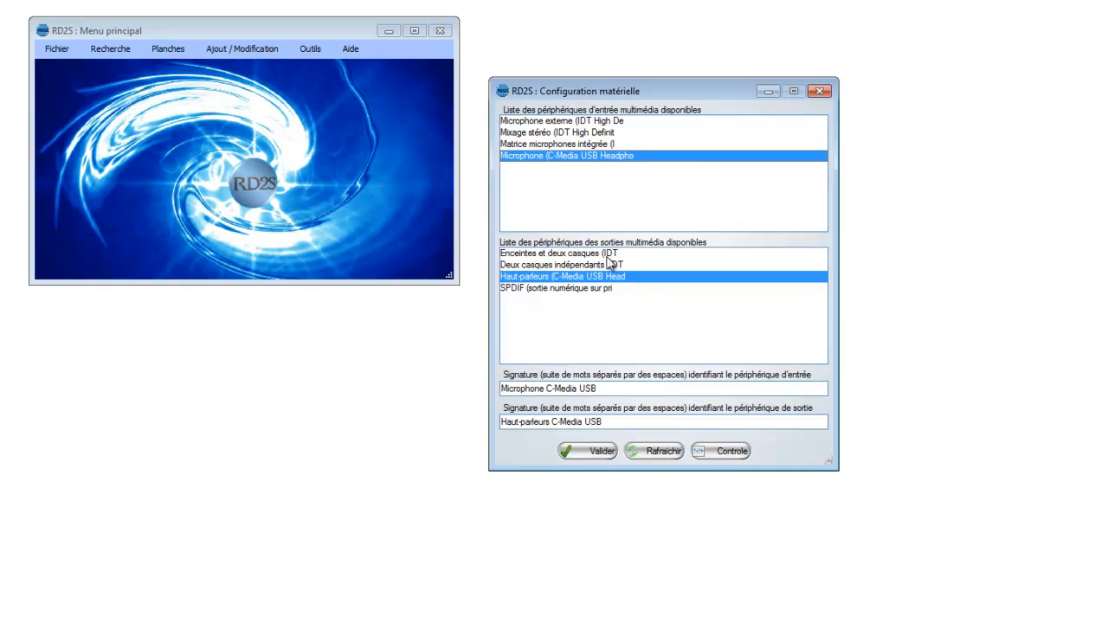
{"action": "left_click", "coordinate": [604, 389]}
{"action": "left_click", "coordinate": [603, 390]}
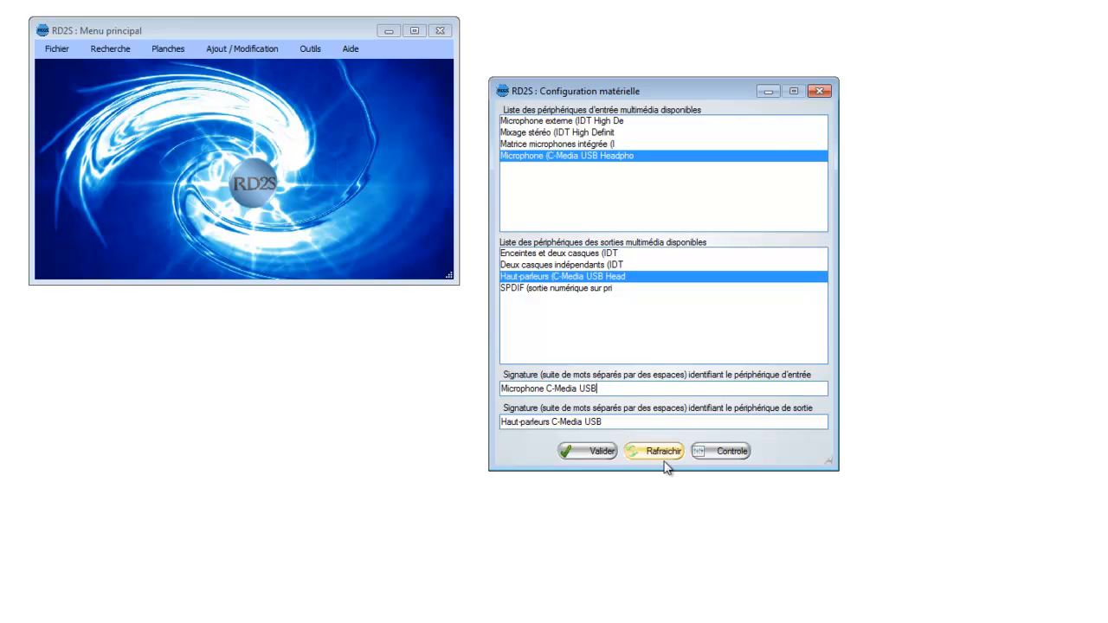
Step: Run the audio device control check, acknowledge its instructions, and dismiss the sound settings and volume mixer without changes
{"action": "left_click", "coordinate": [721, 451]}
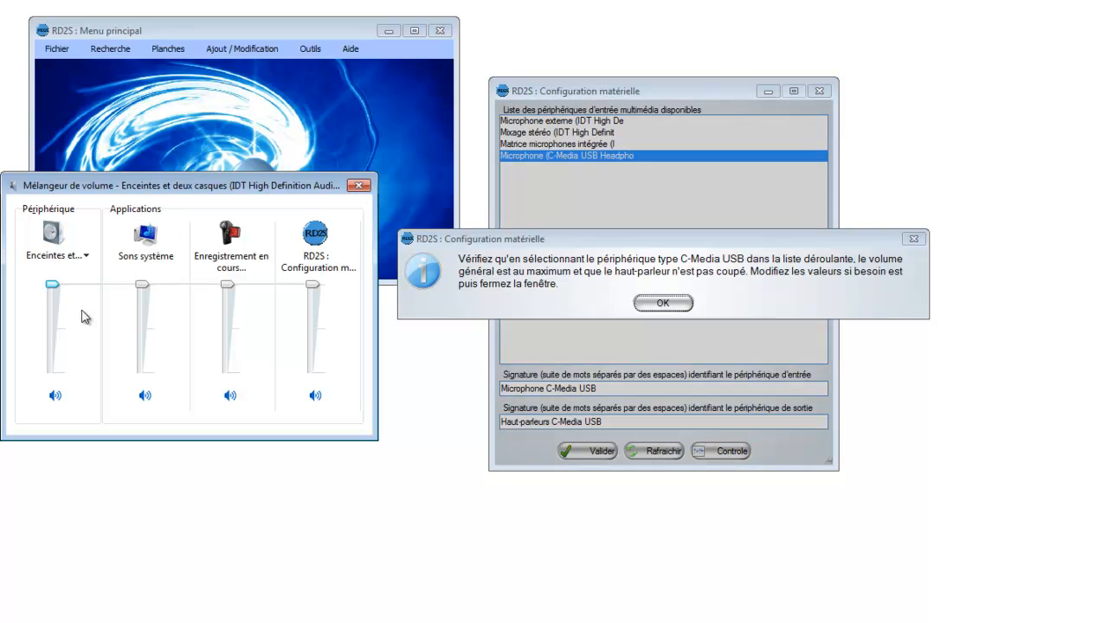
{"action": "left_click", "coordinate": [690, 309]}
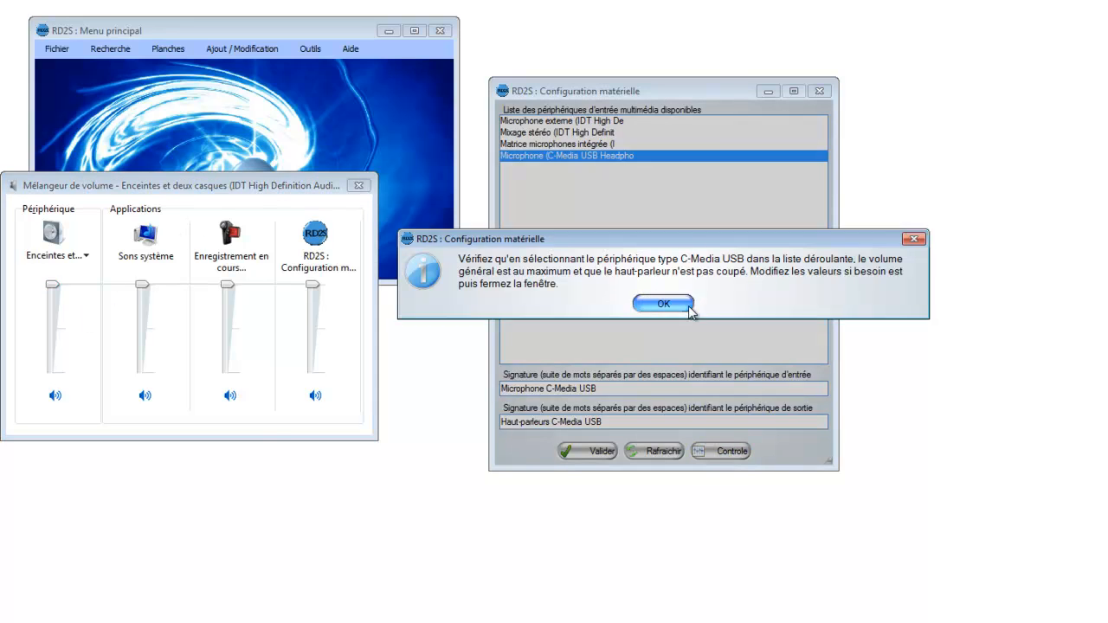
{"action": "left_click", "coordinate": [666, 349]}
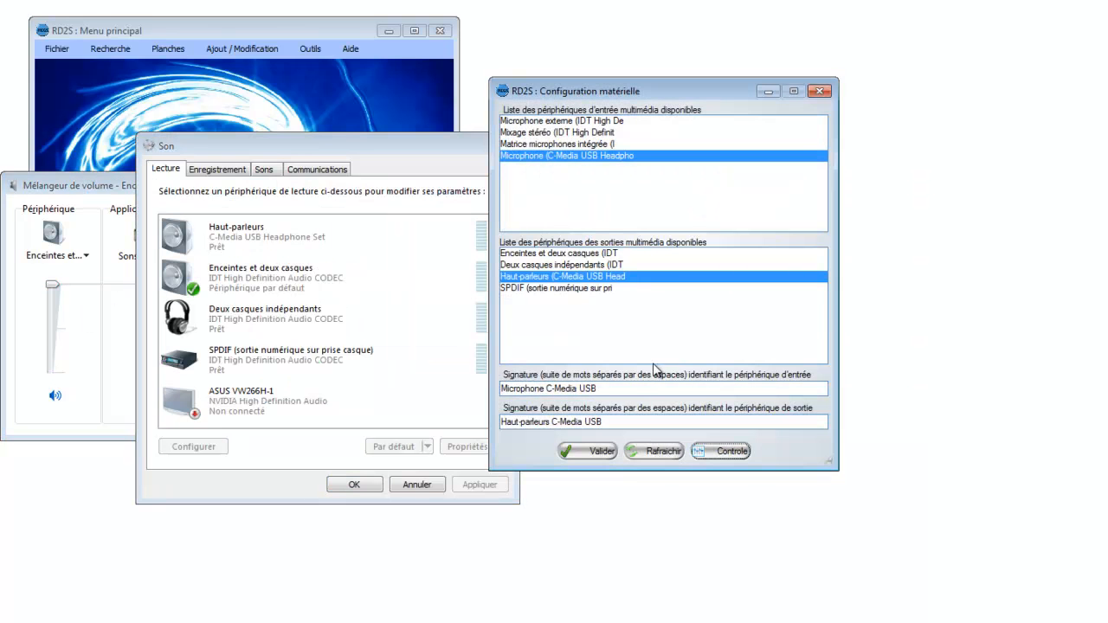
{"action": "left_click", "coordinate": [417, 486]}
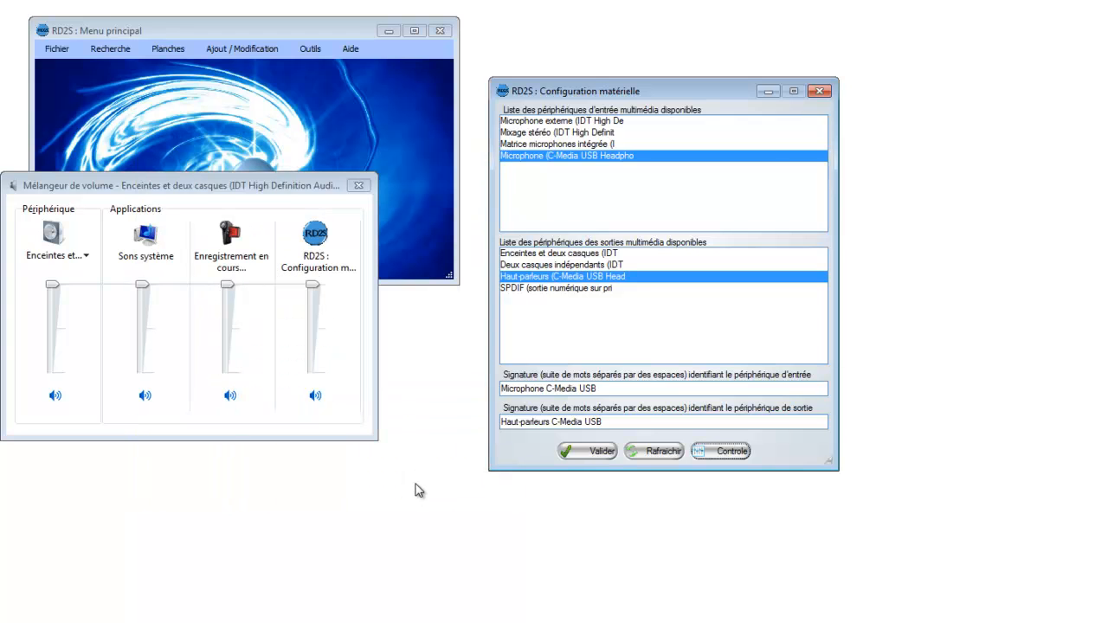
{"action": "left_click", "coordinate": [358, 186]}
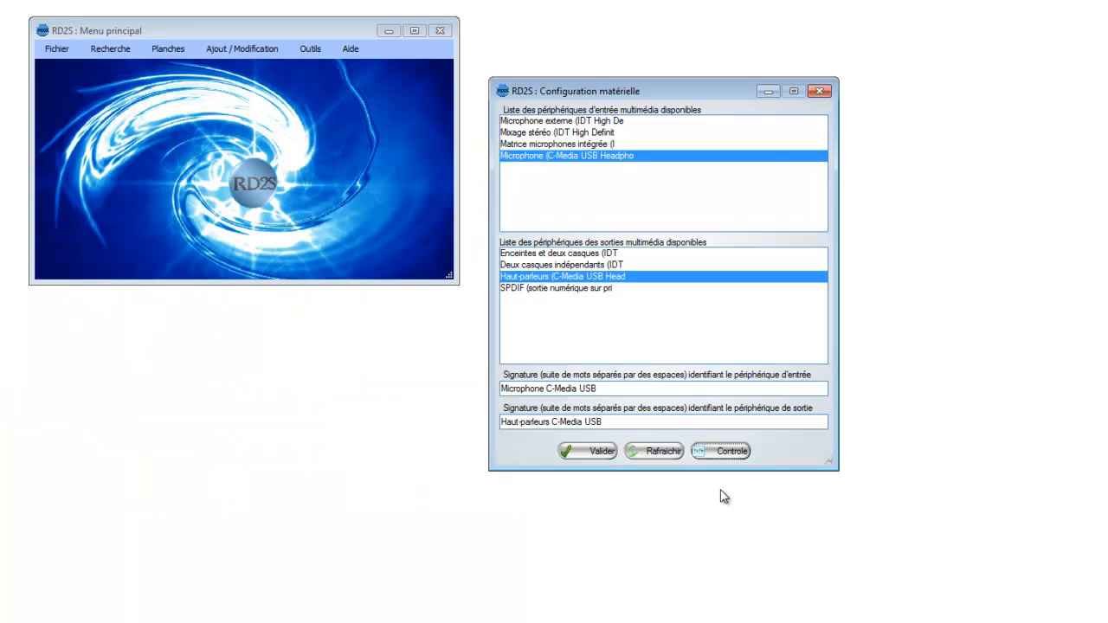
Step: Refresh the lists of available input and output devices until the C-Media USB devices are detected, and close the hardware configuration
{"action": "left_click", "coordinate": [674, 455]}
{"action": "left_click", "coordinate": [663, 453]}
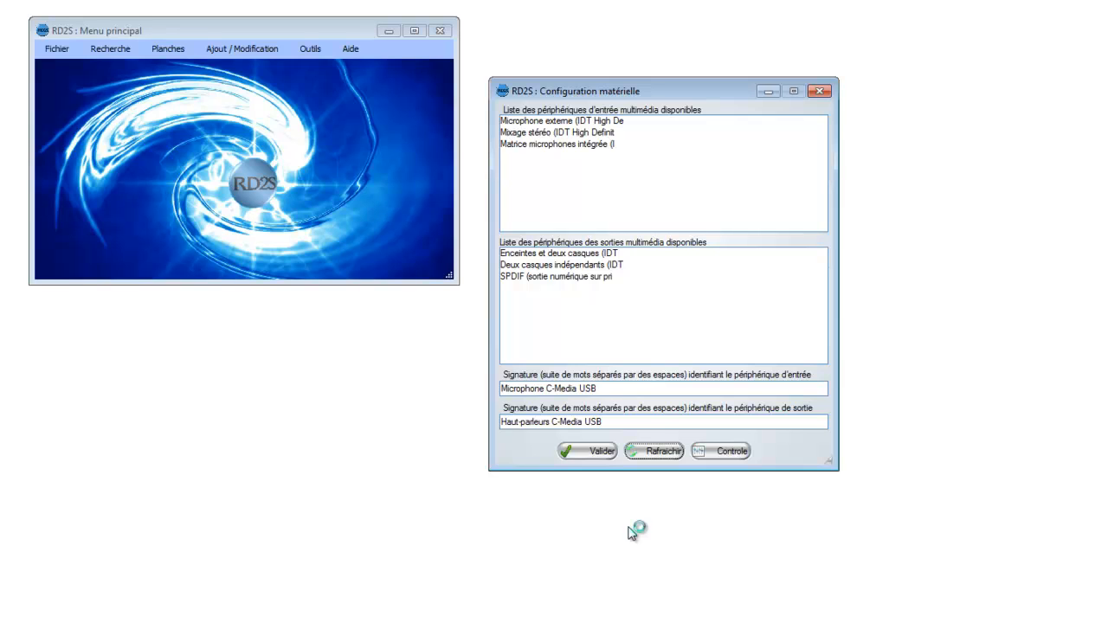
{"action": "left_click", "coordinate": [664, 454]}
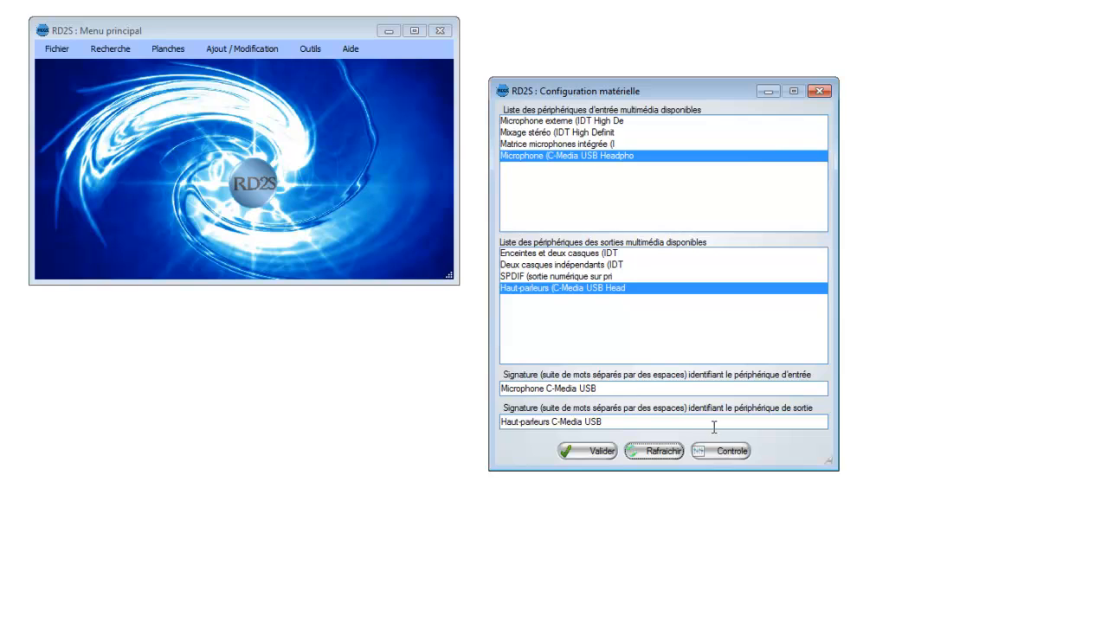
{"action": "left_click", "coordinate": [820, 91]}
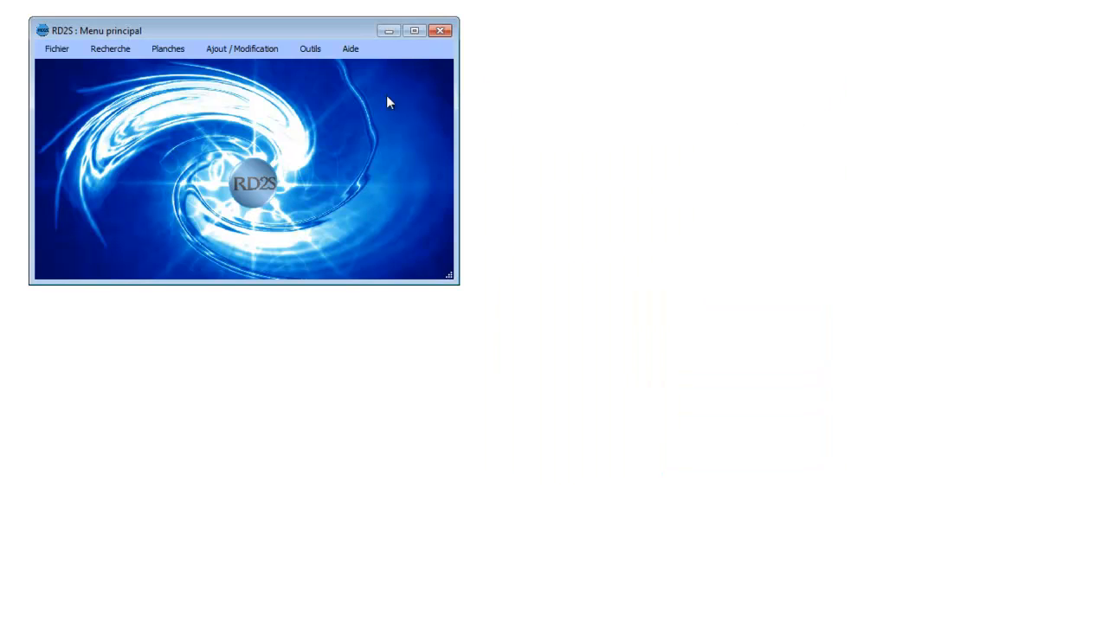
Step: Open the connection tests (Tests de connexion), read the module and noise test instructions, and close the window
{"action": "left_click", "coordinate": [314, 49]}
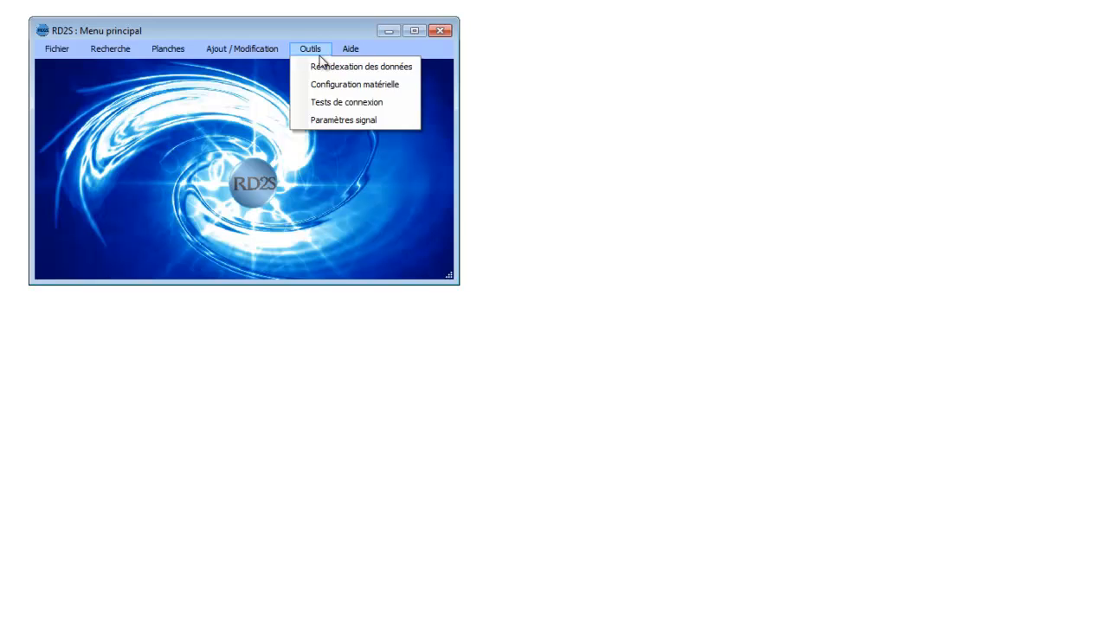
{"action": "left_click", "coordinate": [347, 102]}
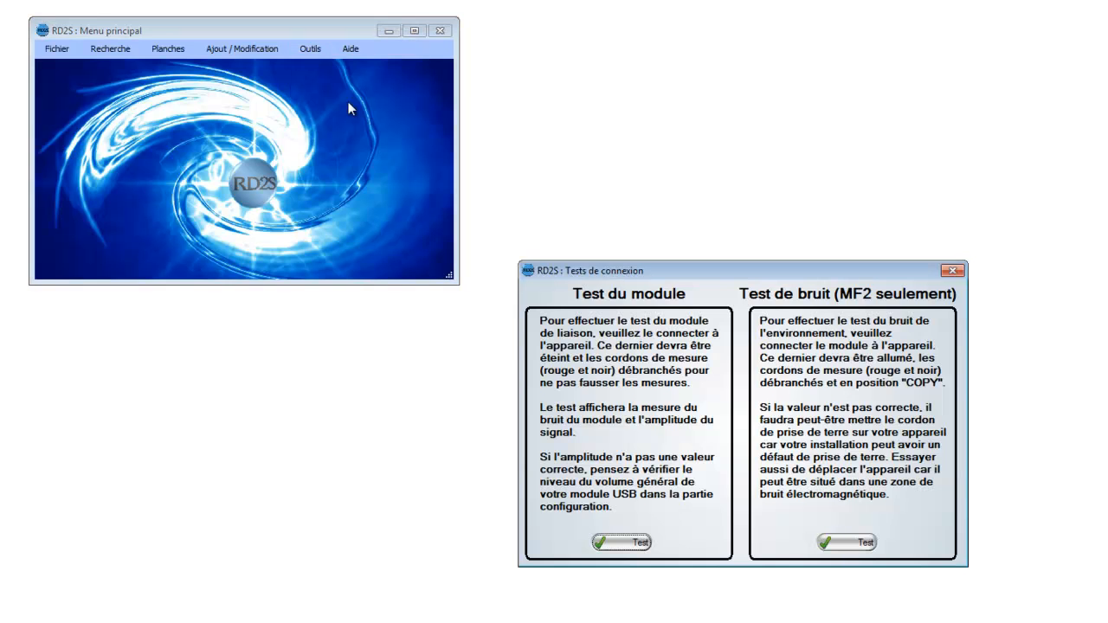
{"action": "left_click_drag", "start_coordinate": [718, 276], "coordinate": [688, 194]}
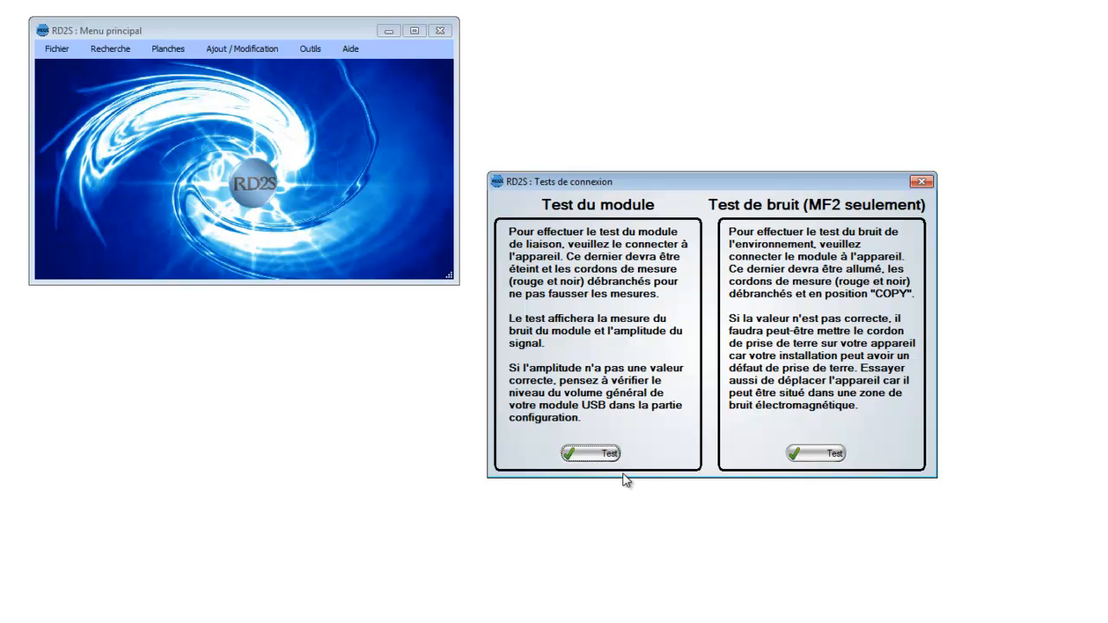
{"action": "left_click", "coordinate": [921, 183]}
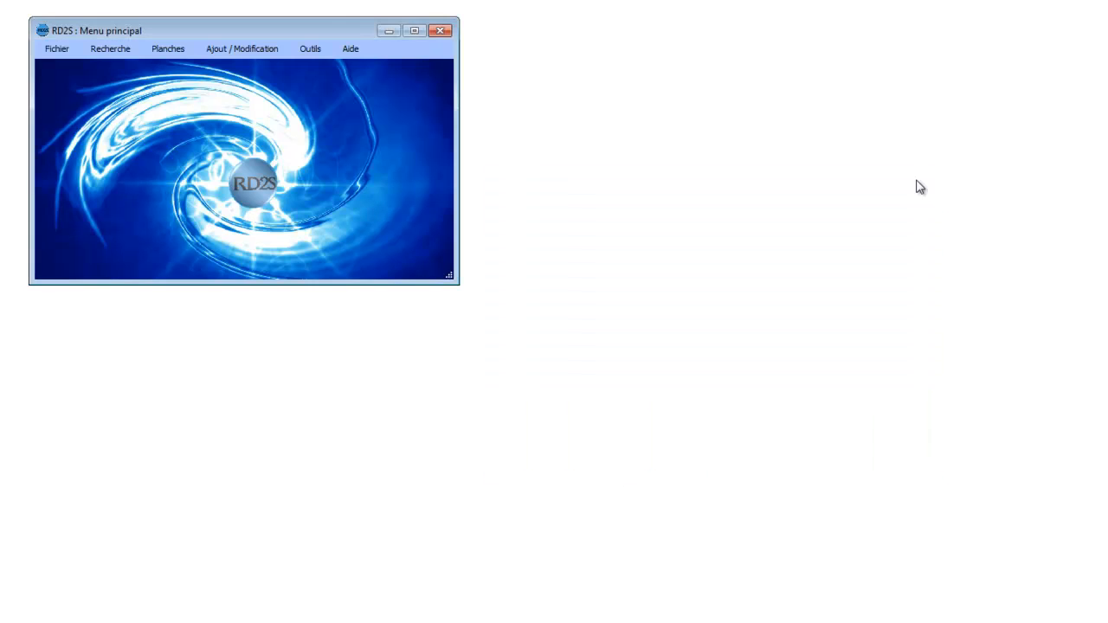
Step: Open the signal parameters (Paramètres signal), examine the emission, recording, frequency and resolution settings, and cancel without saving
{"action": "left_click", "coordinate": [316, 48]}
{"action": "left_click", "coordinate": [347, 121]}
{"action": "left_click_drag", "start_coordinate": [791, 281], "coordinate": [686, 66]}
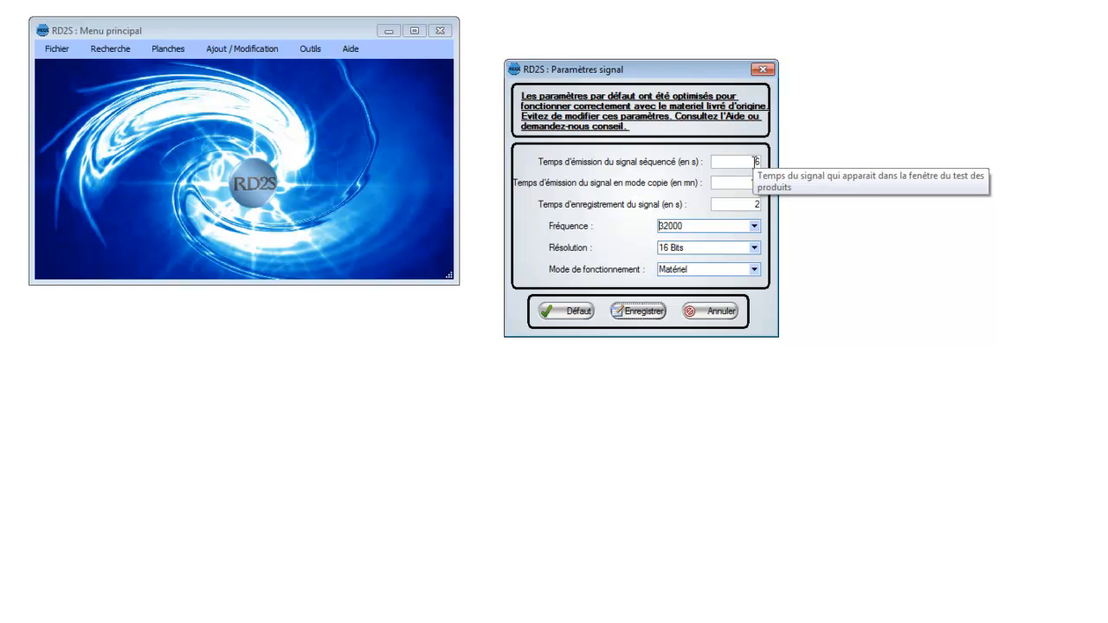
{"action": "double_click", "coordinate": [758, 183]}
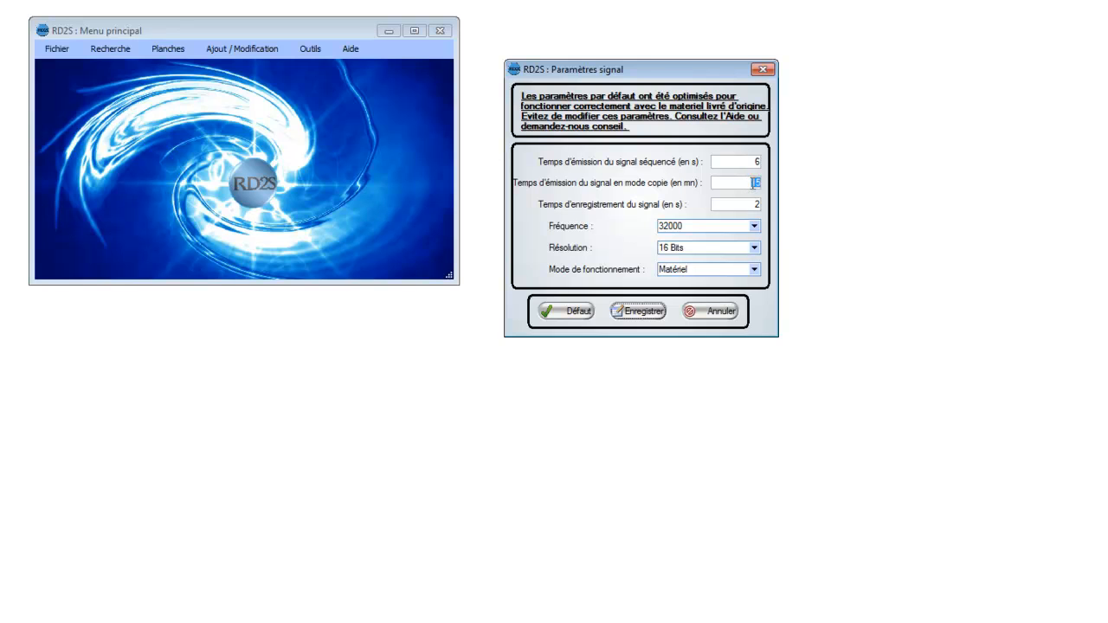
{"action": "double_click", "coordinate": [754, 181]}
{"action": "mouse_move", "coordinate": [755, 206]}
{"action": "mouse_move", "coordinate": [753, 253]}
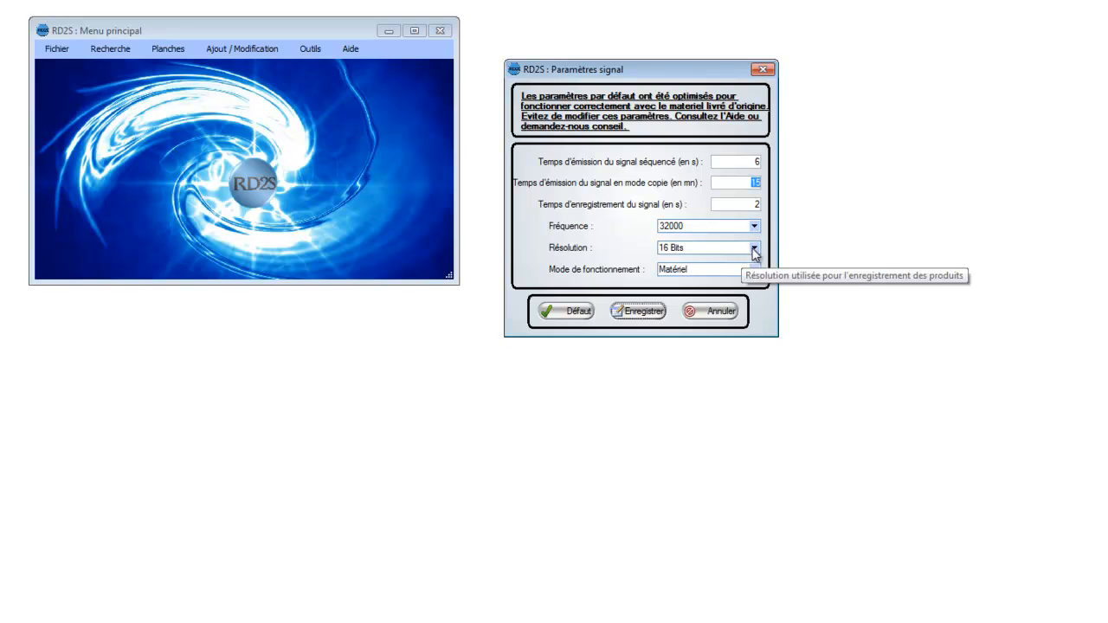
{"action": "left_click", "coordinate": [722, 313]}
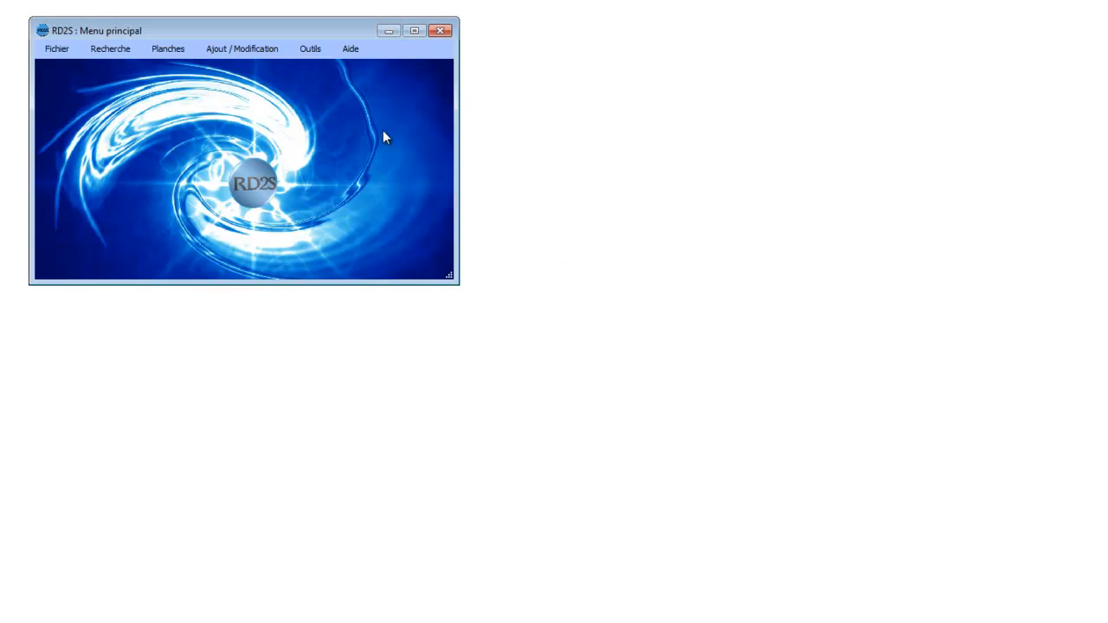
Step: Open the software's help at the terminology page and enlarge the help window for reading
{"action": "left_click", "coordinate": [306, 50]}
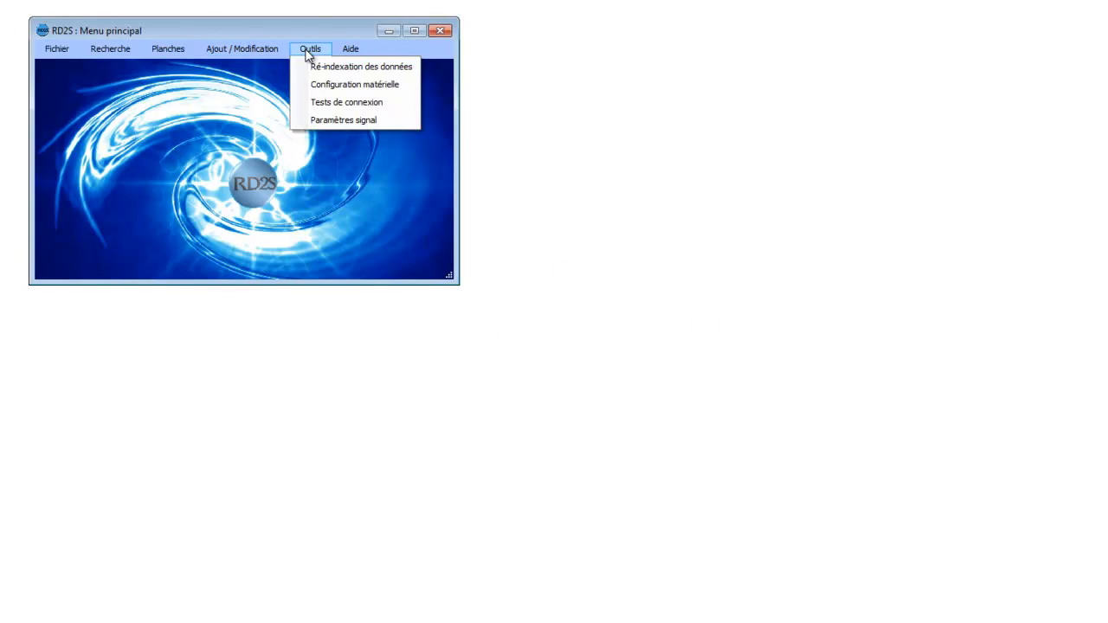
{"action": "mouse_move", "coordinate": [355, 45]}
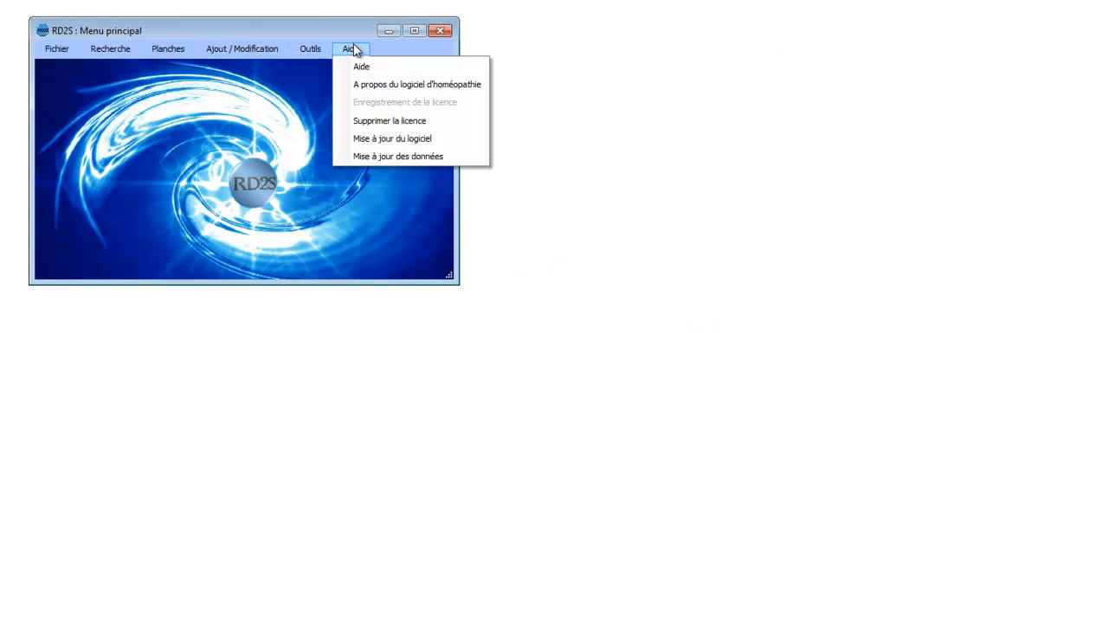
{"action": "left_click", "coordinate": [361, 68]}
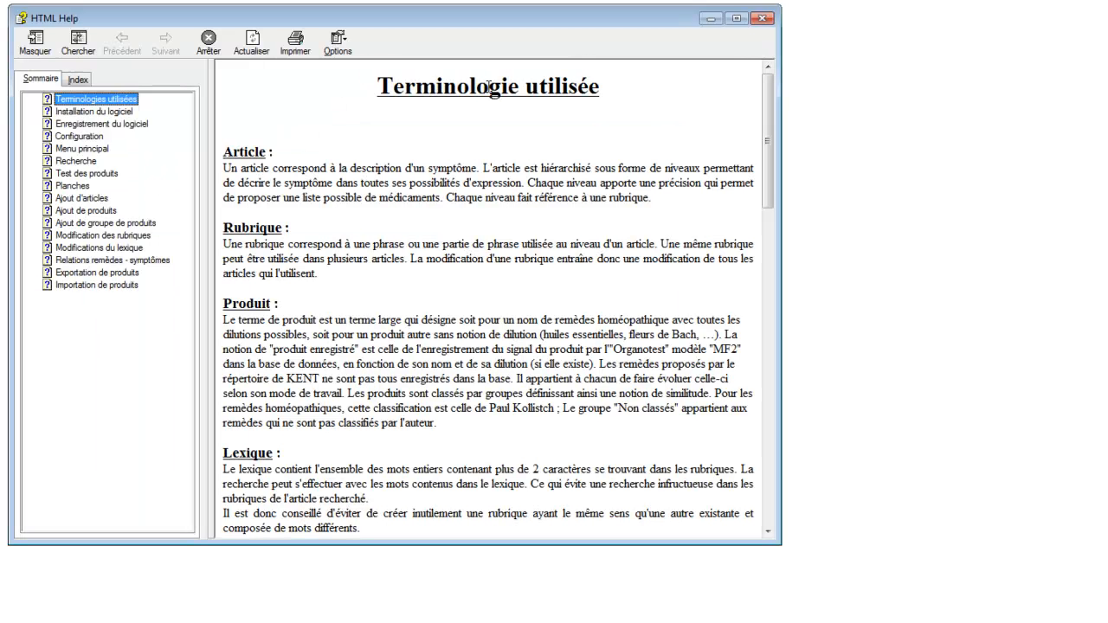
{"action": "left_click", "coordinate": [779, 554]}
{"action": "left_click_drag", "start_coordinate": [781, 543], "coordinate": [916, 589]}
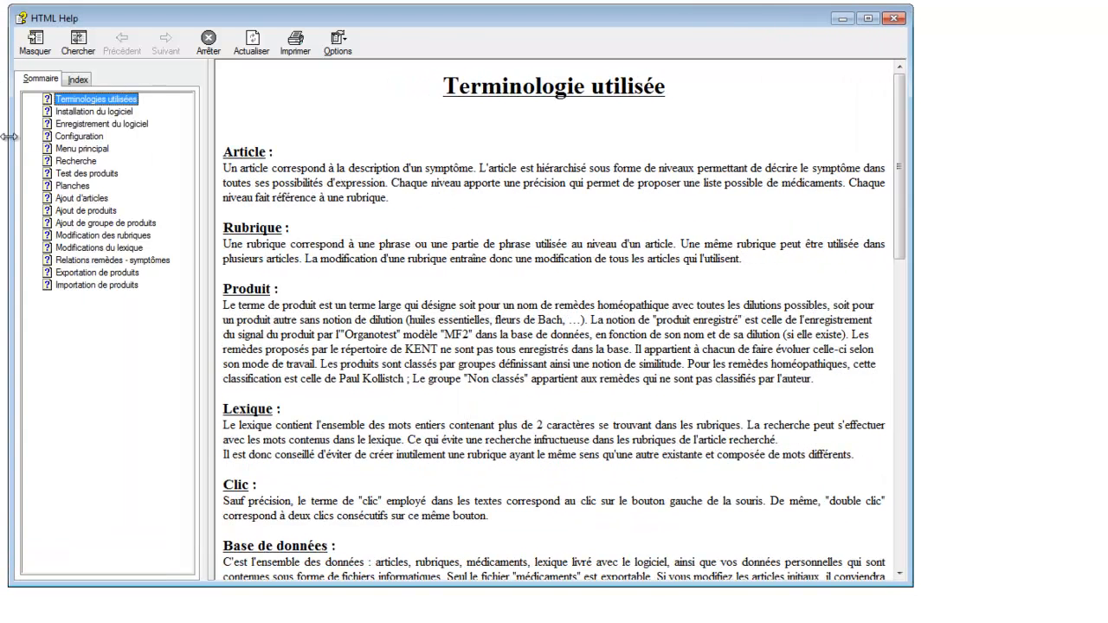
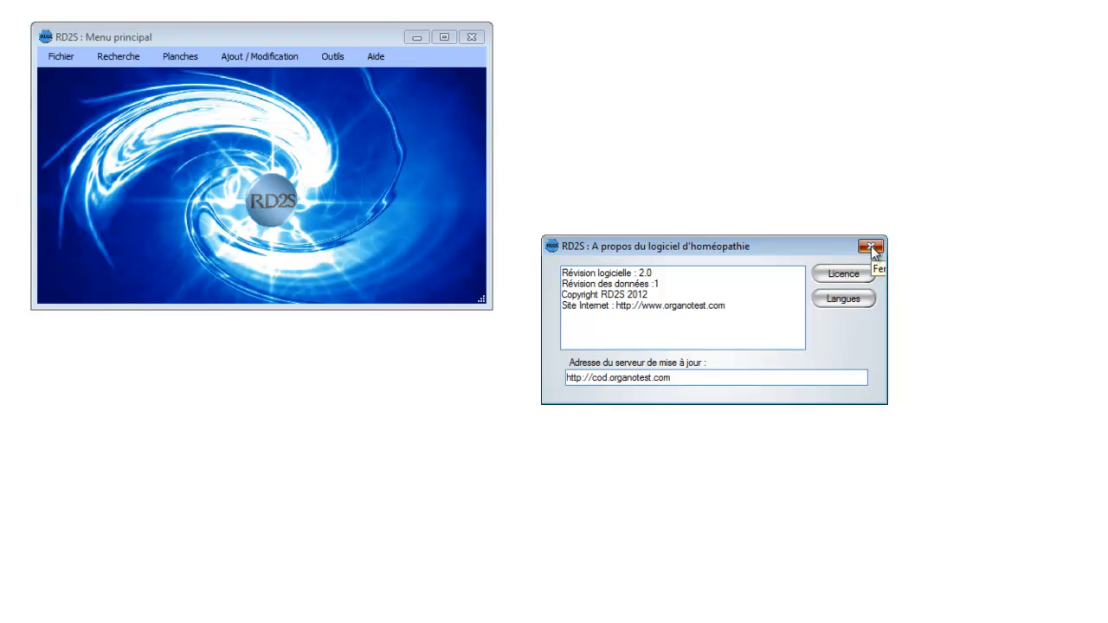
Step: Close the software information window, and check for updates to both the software and its data
{"action": "left_click", "coordinate": [871, 248]}
{"action": "left_click", "coordinate": [383, 56]}
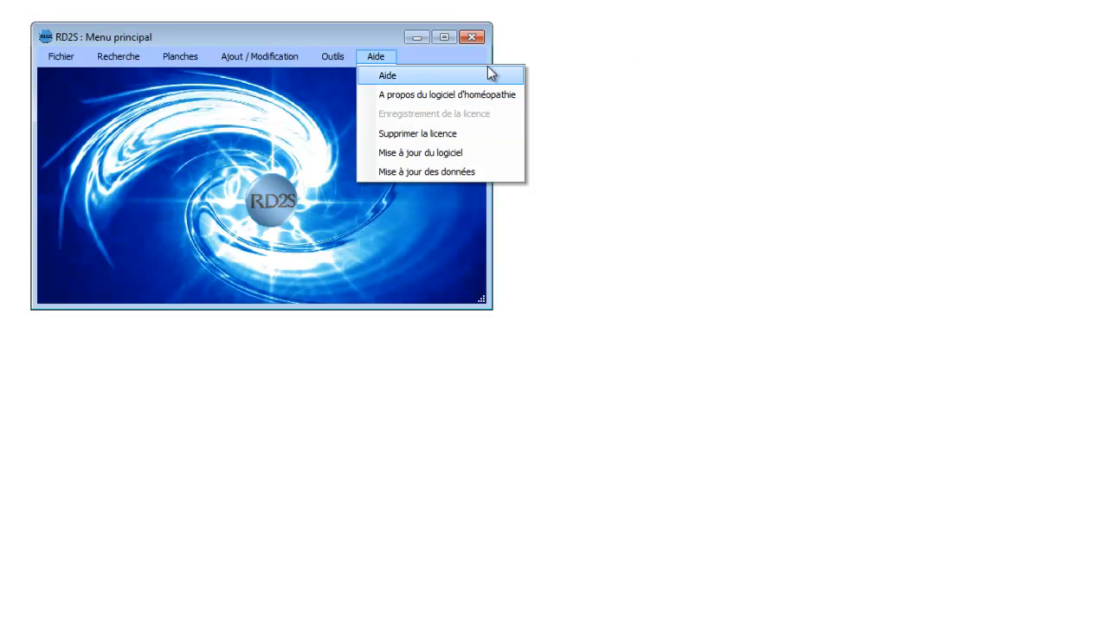
{"action": "left_click", "coordinate": [451, 153]}
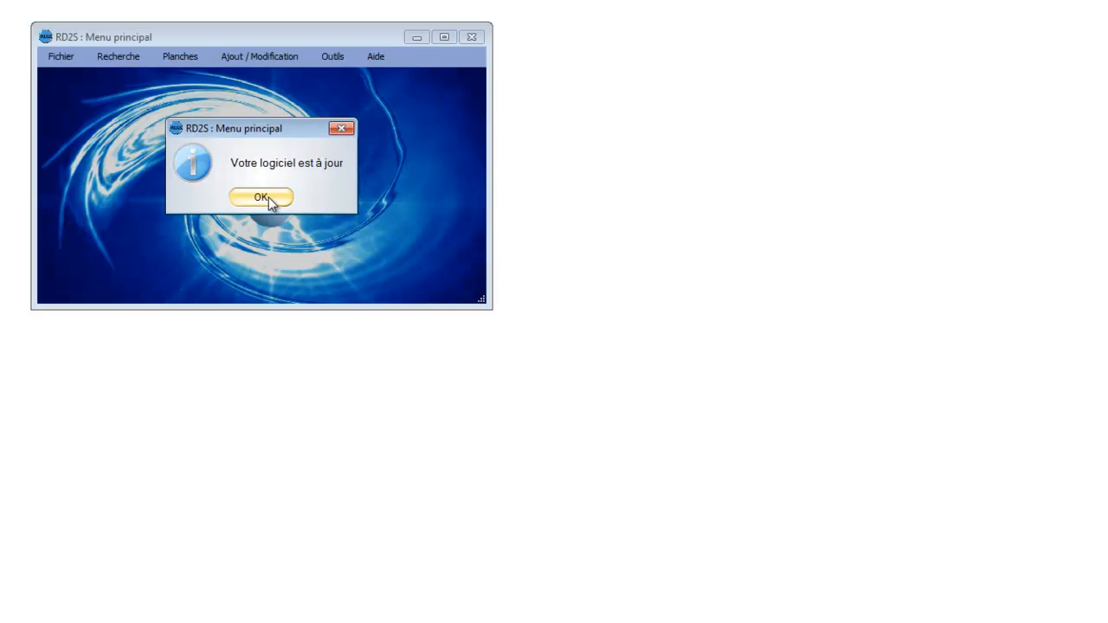
{"action": "left_click", "coordinate": [268, 201]}
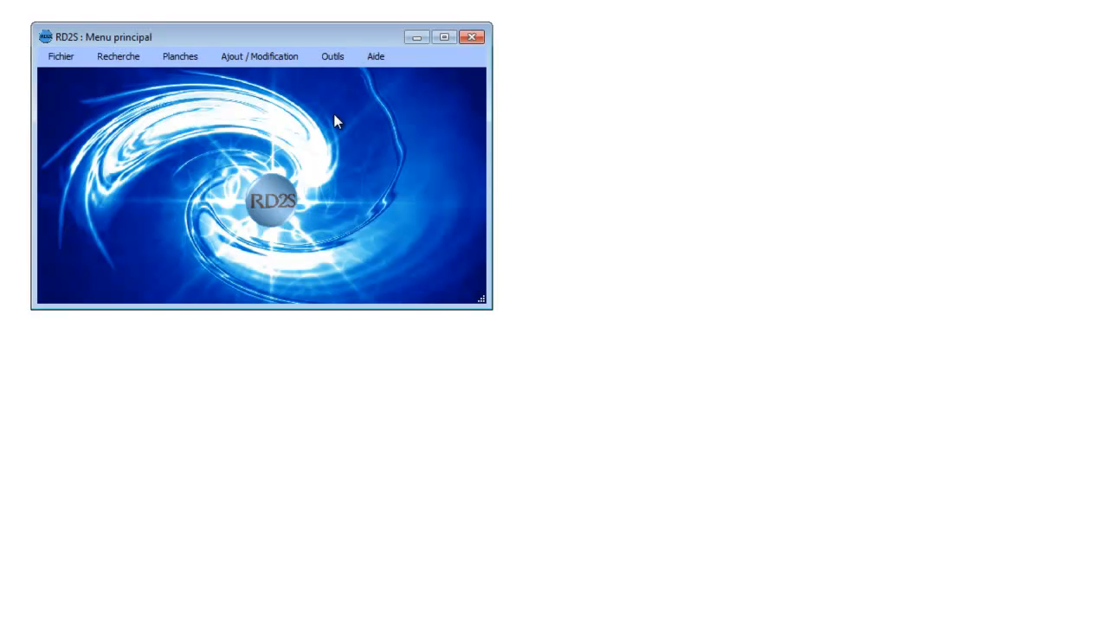
{"action": "left_click", "coordinate": [375, 59]}
{"action": "left_click", "coordinate": [403, 172]}
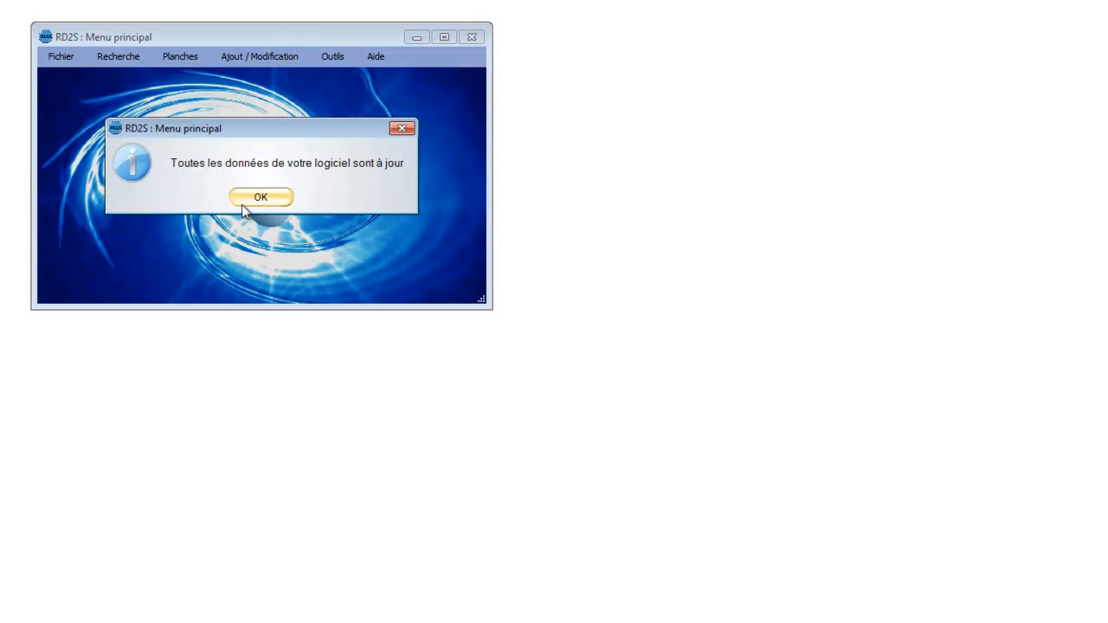
{"action": "left_click", "coordinate": [248, 199]}
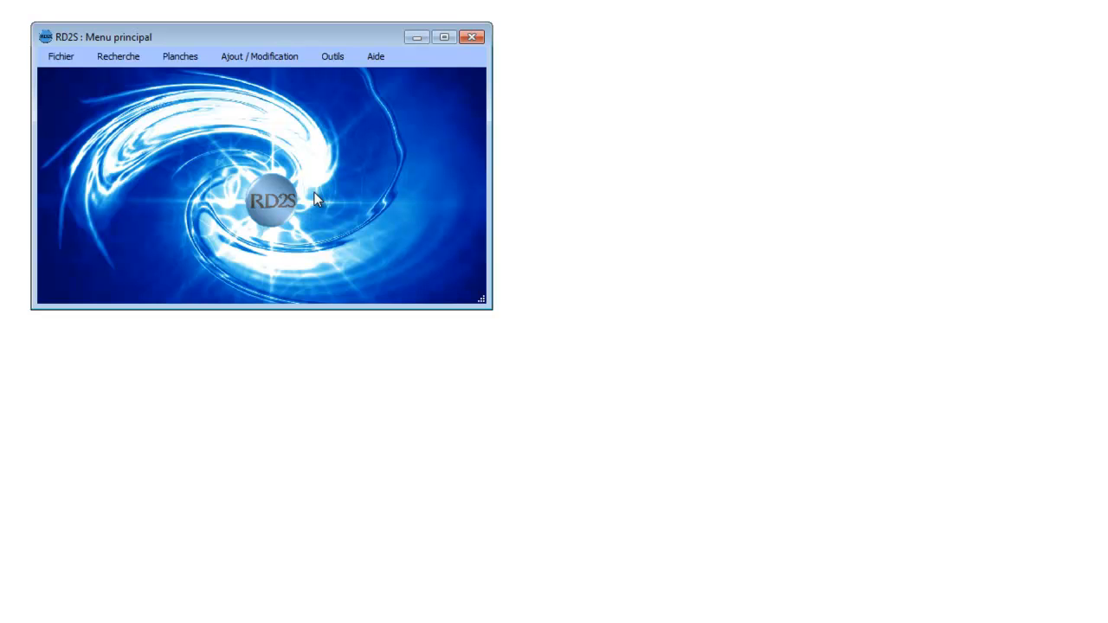
Step: Open the product export (Exportation des produits) and browse the full list of products with their groups and dilutions
{"action": "left_click", "coordinate": [71, 59]}
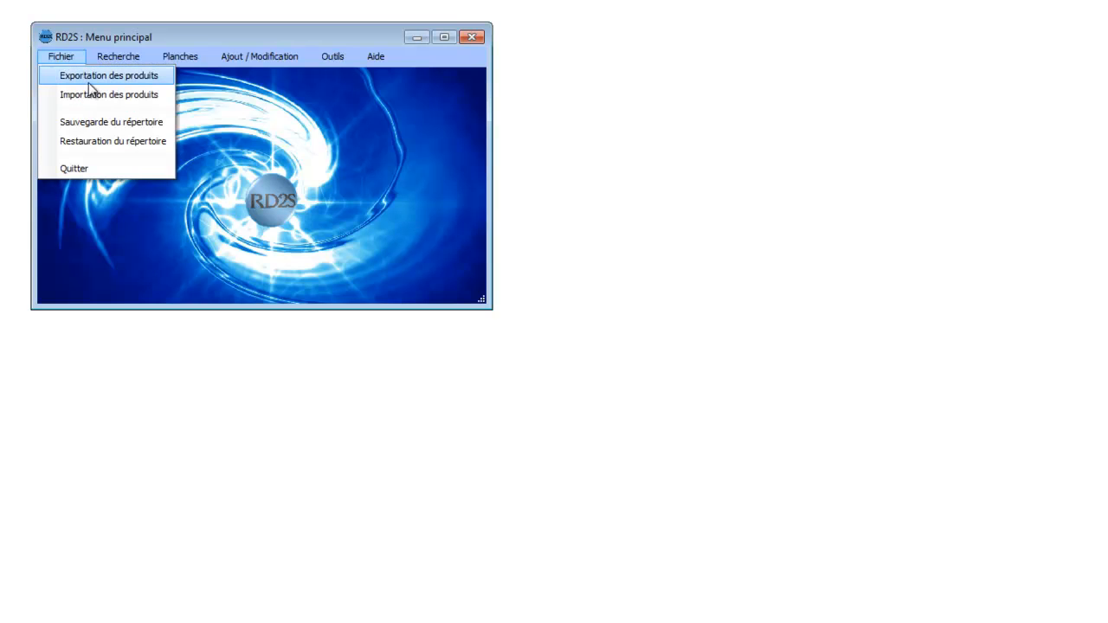
{"action": "mouse_move", "coordinate": [342, 57]}
{"action": "mouse_move", "coordinate": [48, 59]}
{"action": "left_click", "coordinate": [64, 77]}
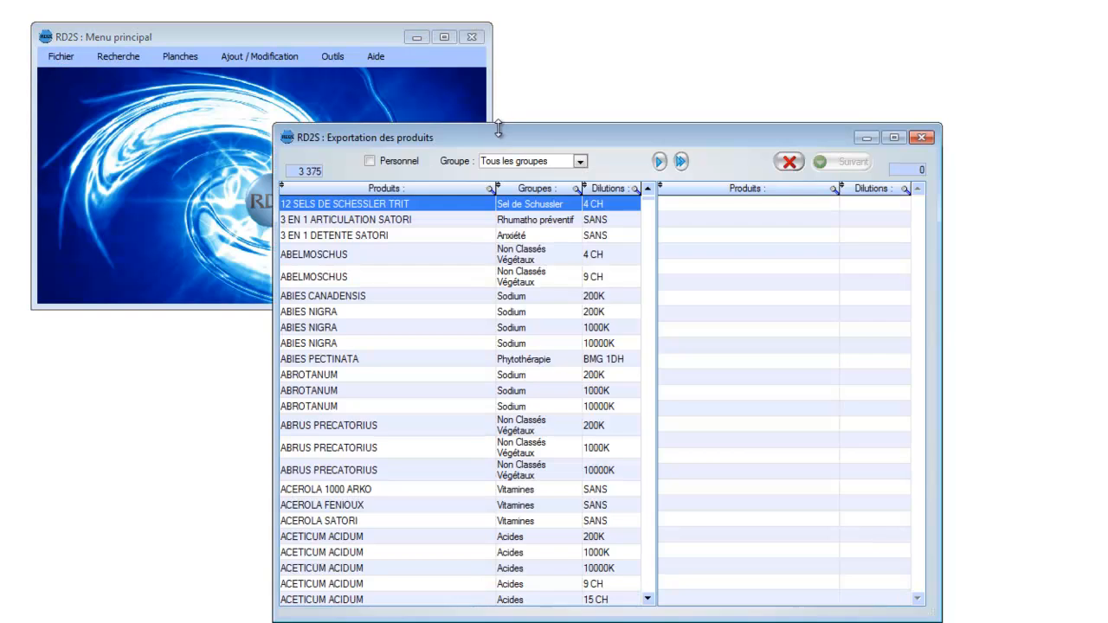
{"action": "left_click_drag", "start_coordinate": [571, 134], "coordinate": [485, 113]}
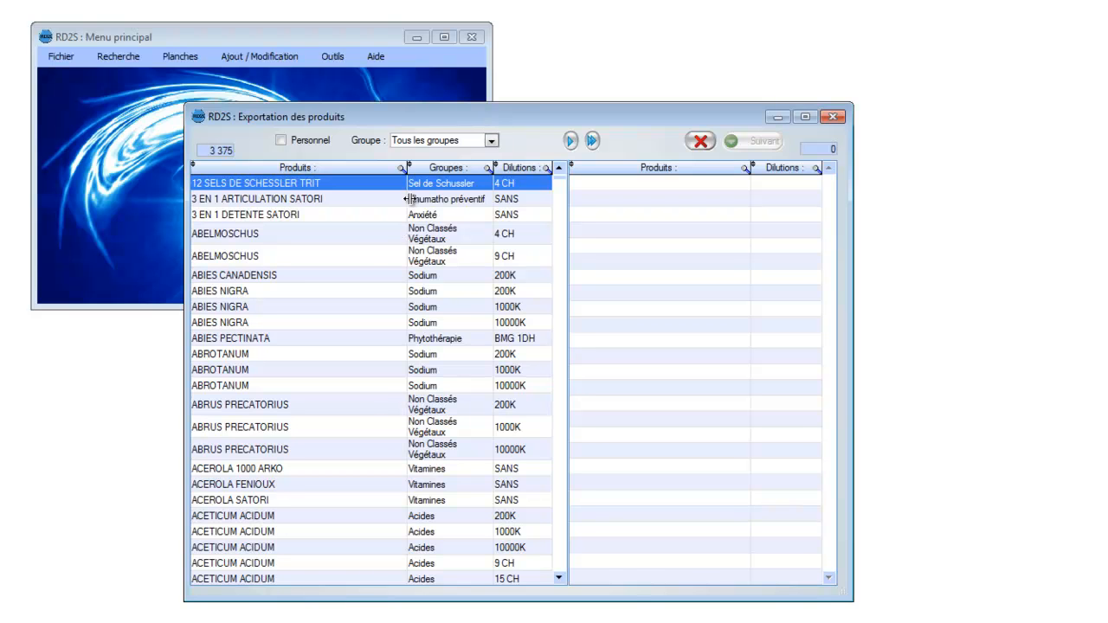
{"action": "left_click_drag", "start_coordinate": [559, 179], "coordinate": [559, 512]}
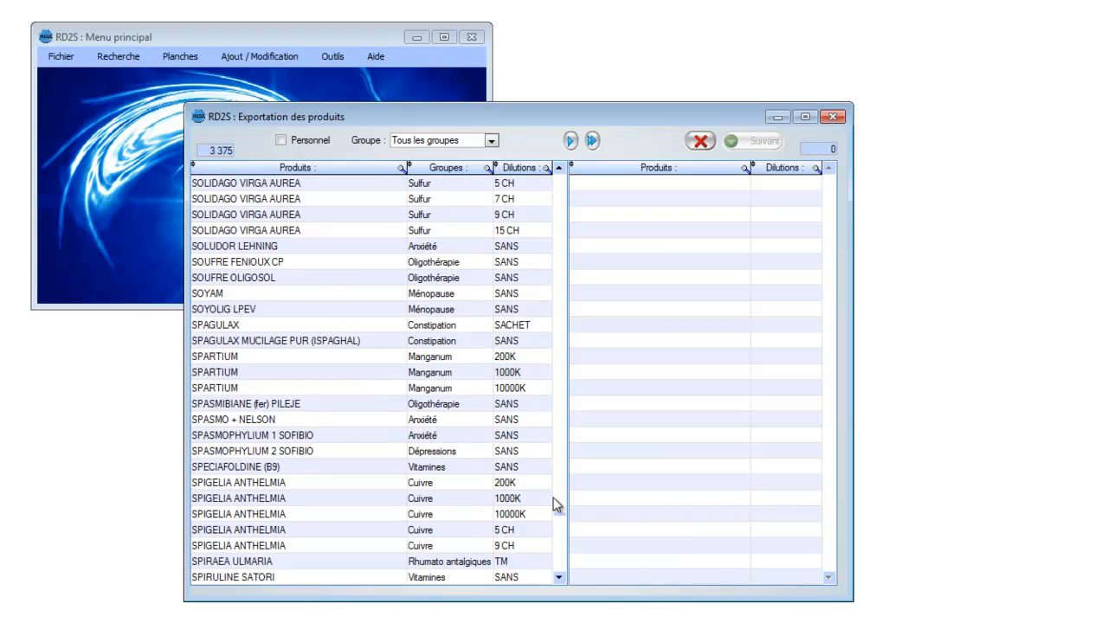
{"action": "left_click", "coordinate": [417, 374]}
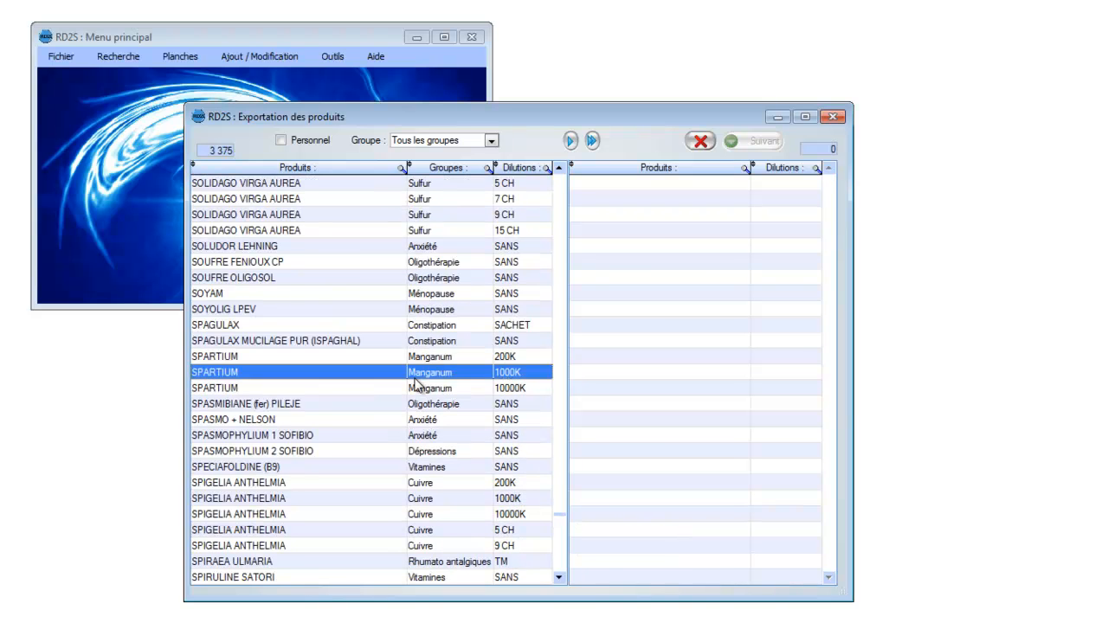
{"action": "left_click", "coordinate": [435, 310]}
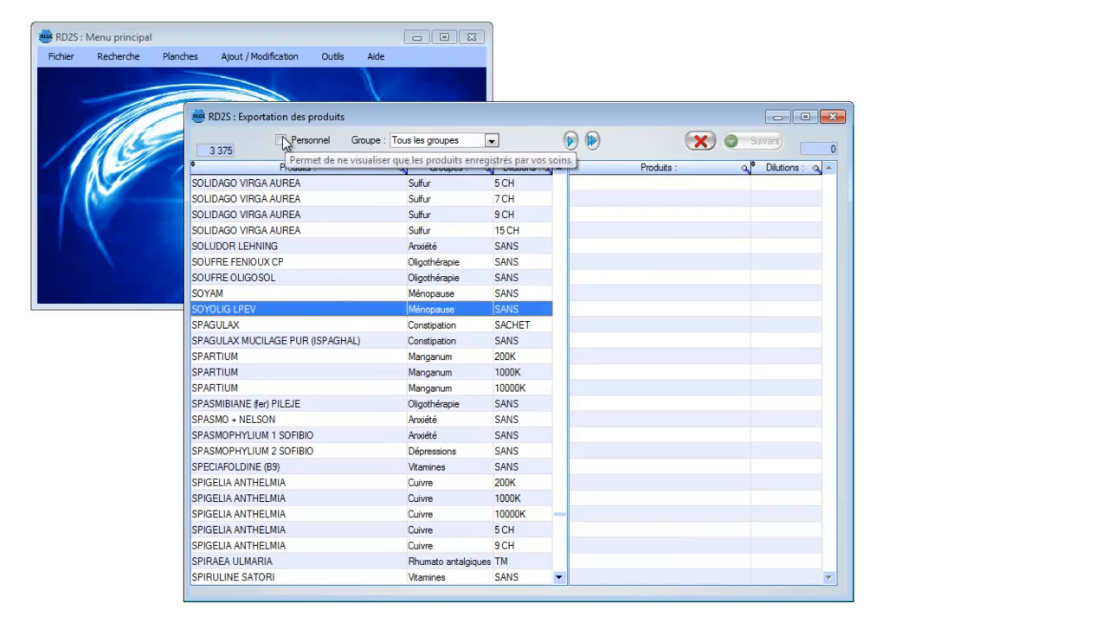
Step: Restrict the export list to personal products (Personnel), and close the export window without exporting anything
{"action": "left_click_drag", "start_coordinate": [560, 514], "coordinate": [563, 176]}
{"action": "left_click", "coordinate": [305, 215]}
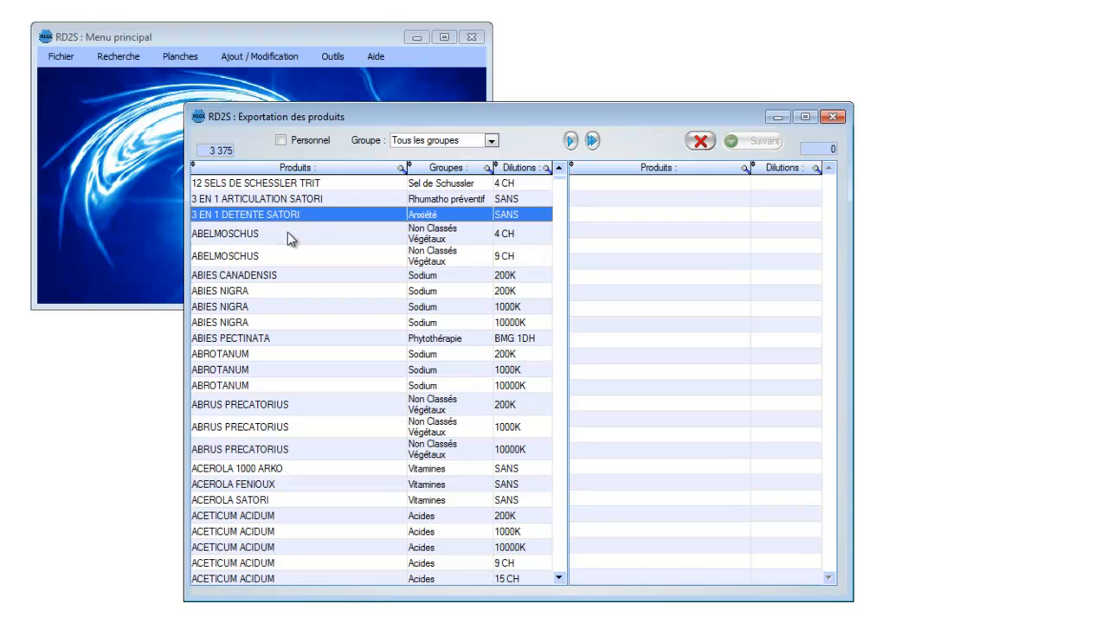
{"action": "left_click", "coordinate": [282, 140]}
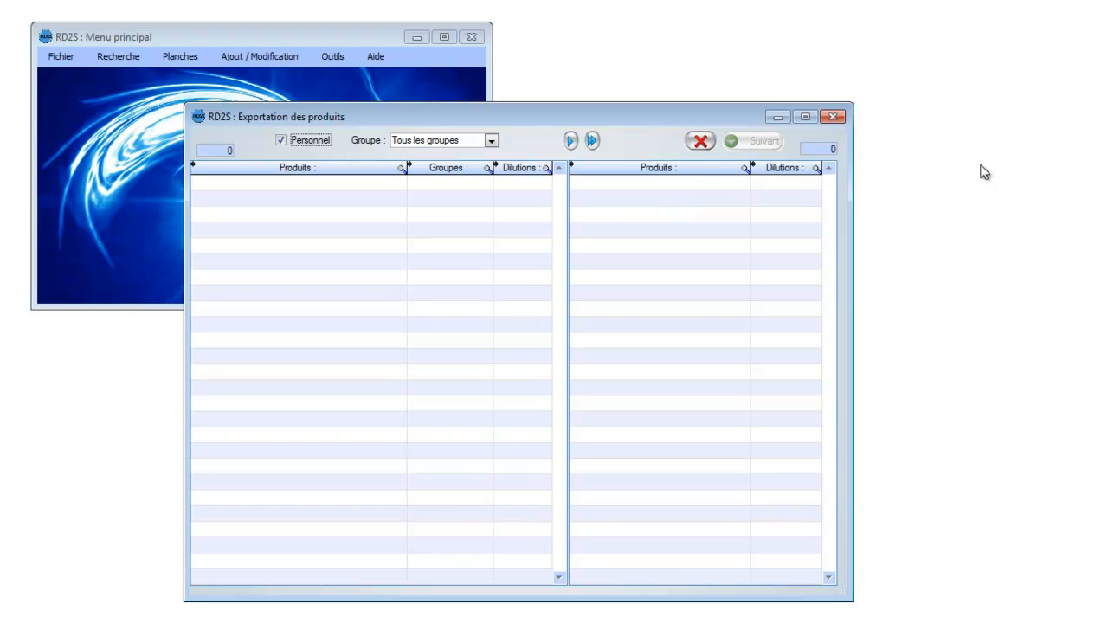
{"action": "left_click", "coordinate": [832, 116]}
Step: Try to import products from the products.zip archive in the Documents library
{"action": "left_click", "coordinate": [61, 56]}
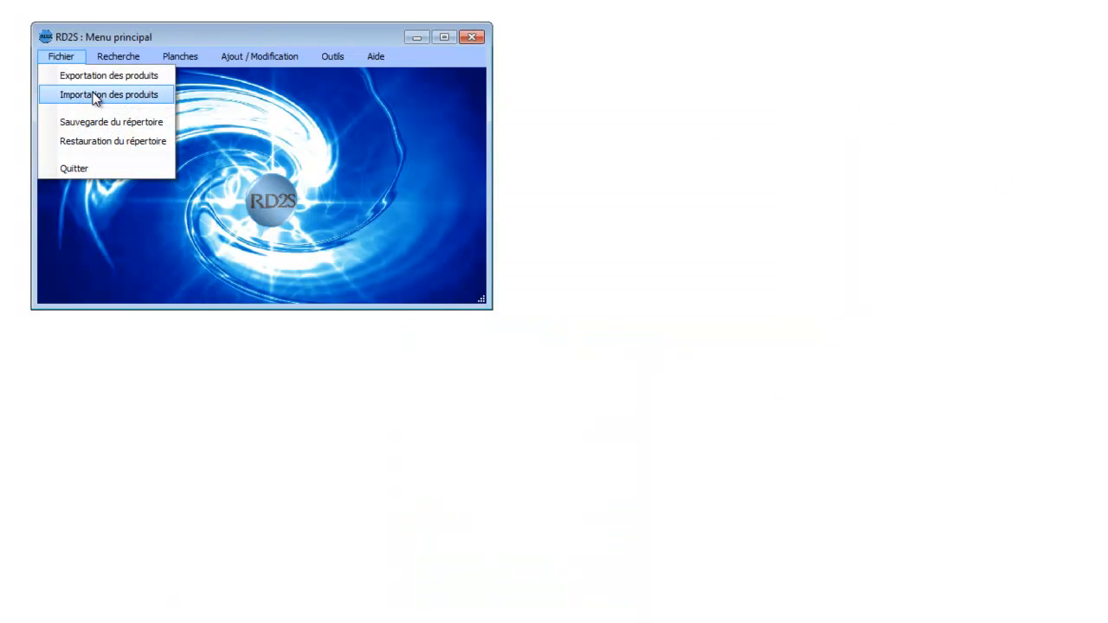
{"action": "left_click", "coordinate": [95, 95]}
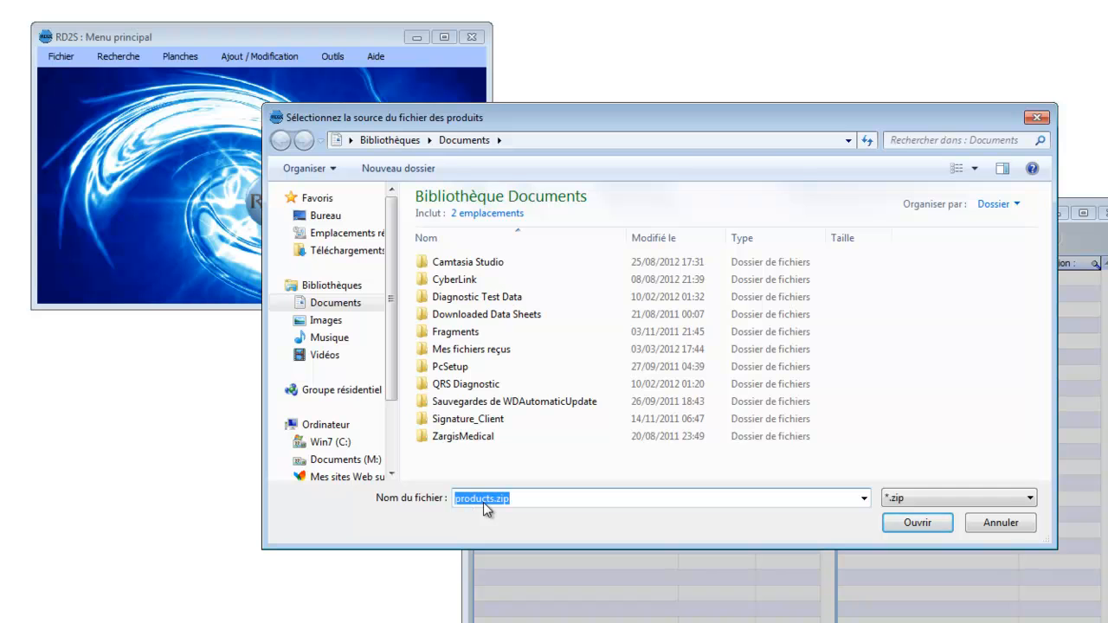
{"action": "left_click", "coordinate": [916, 523]}
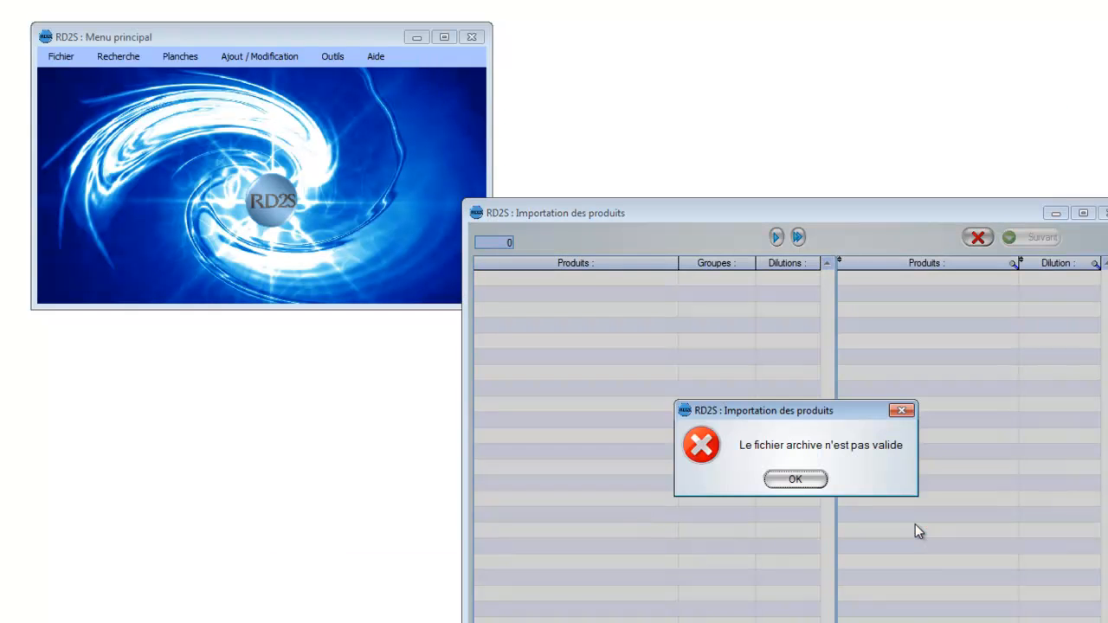
{"action": "left_click", "coordinate": [796, 480]}
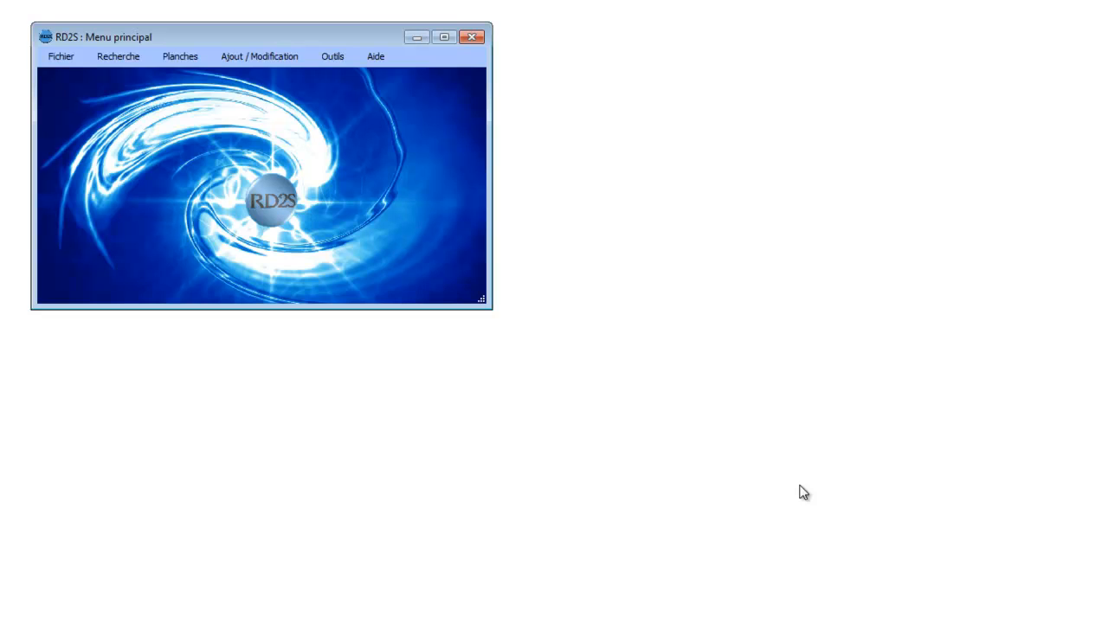
{"action": "left_click", "coordinate": [71, 61]}
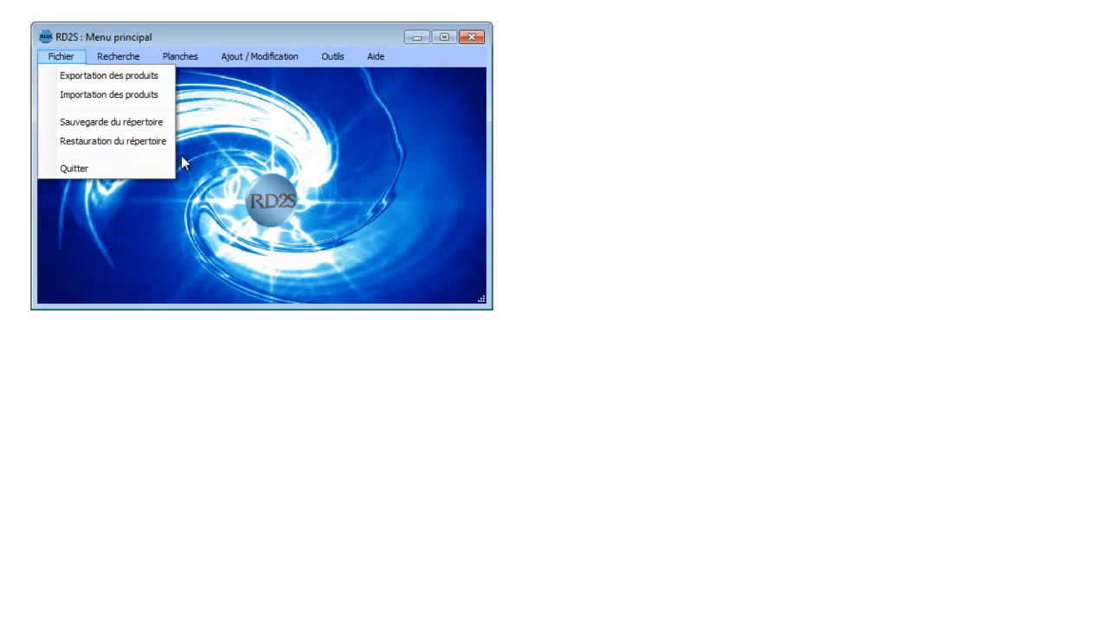
{"action": "left_click", "coordinate": [572, 165]}
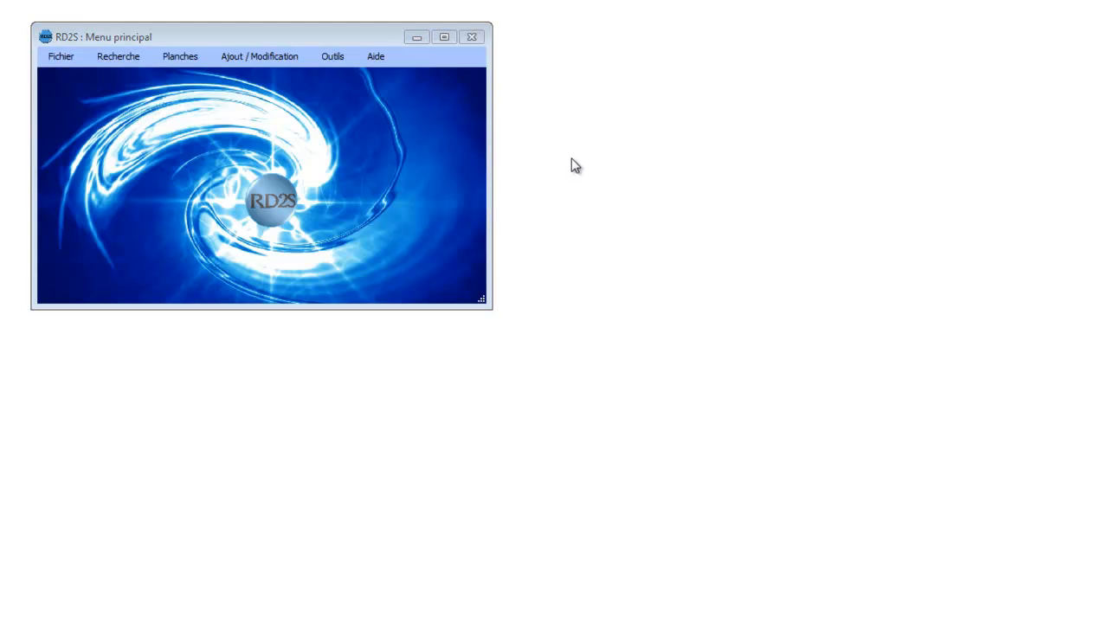